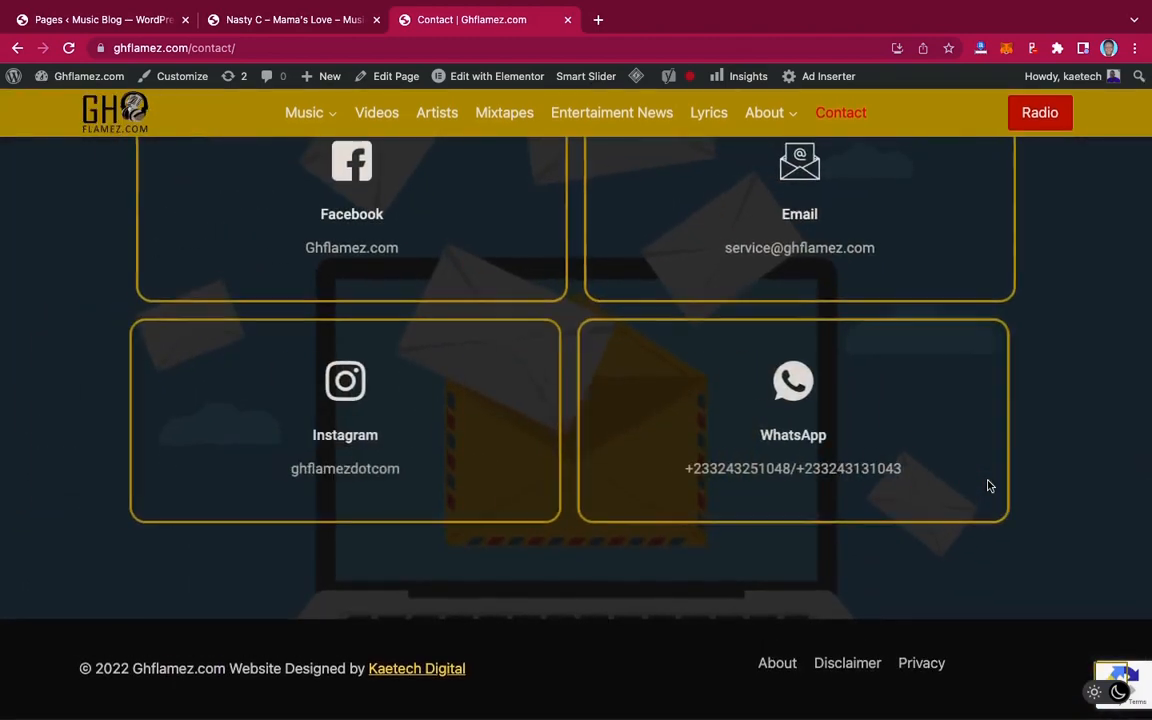
Scroll back to the top of the ghflamez Contact page and switch to the Music Blog tab
scroll(988, 486, "up", 6)
scroll(988, 486, "up", 6)
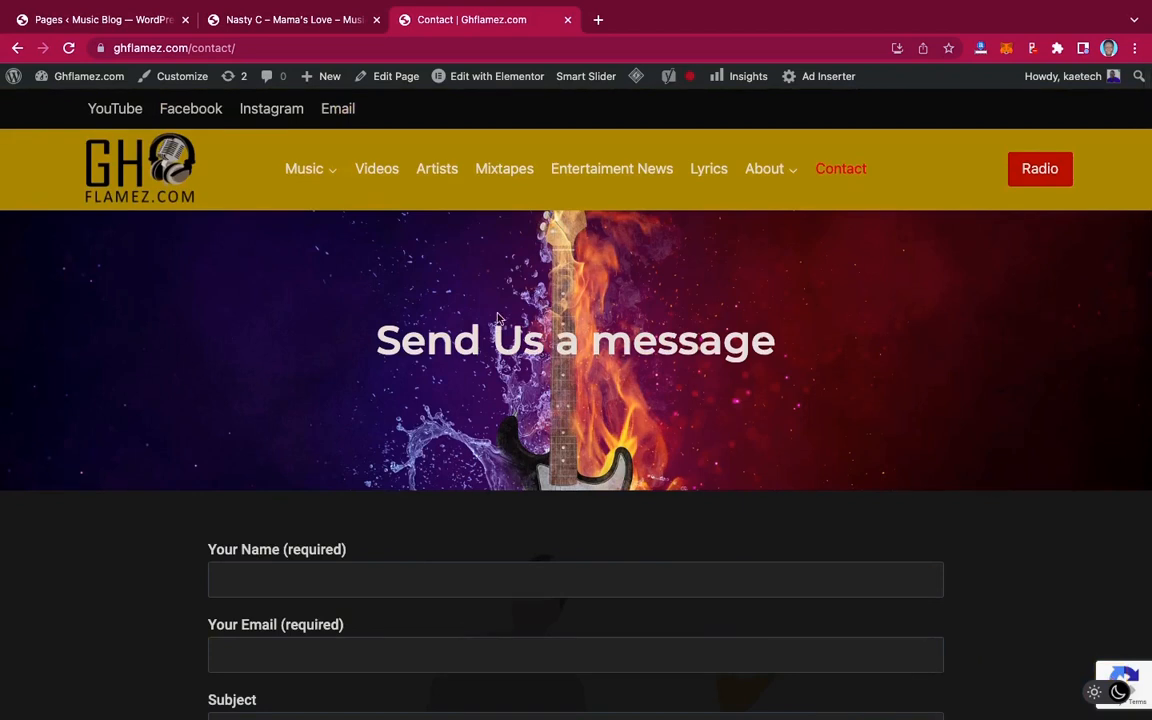
left_click(310, 24)
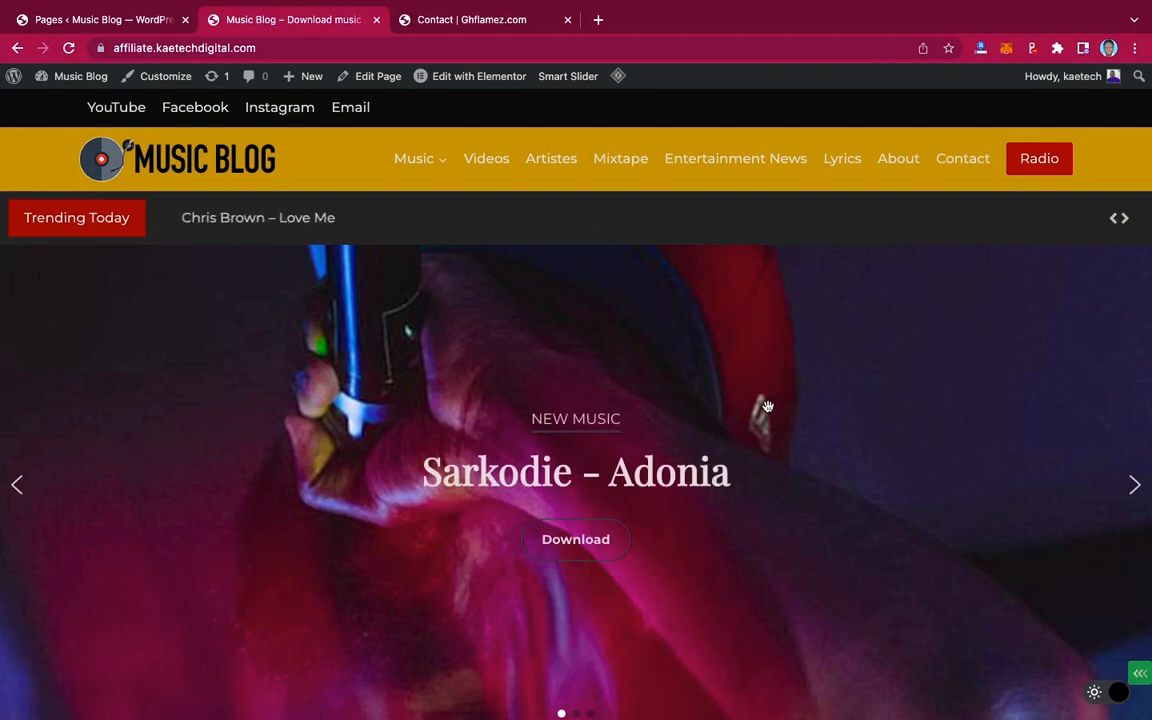
scroll(767, 406, "down", 3)
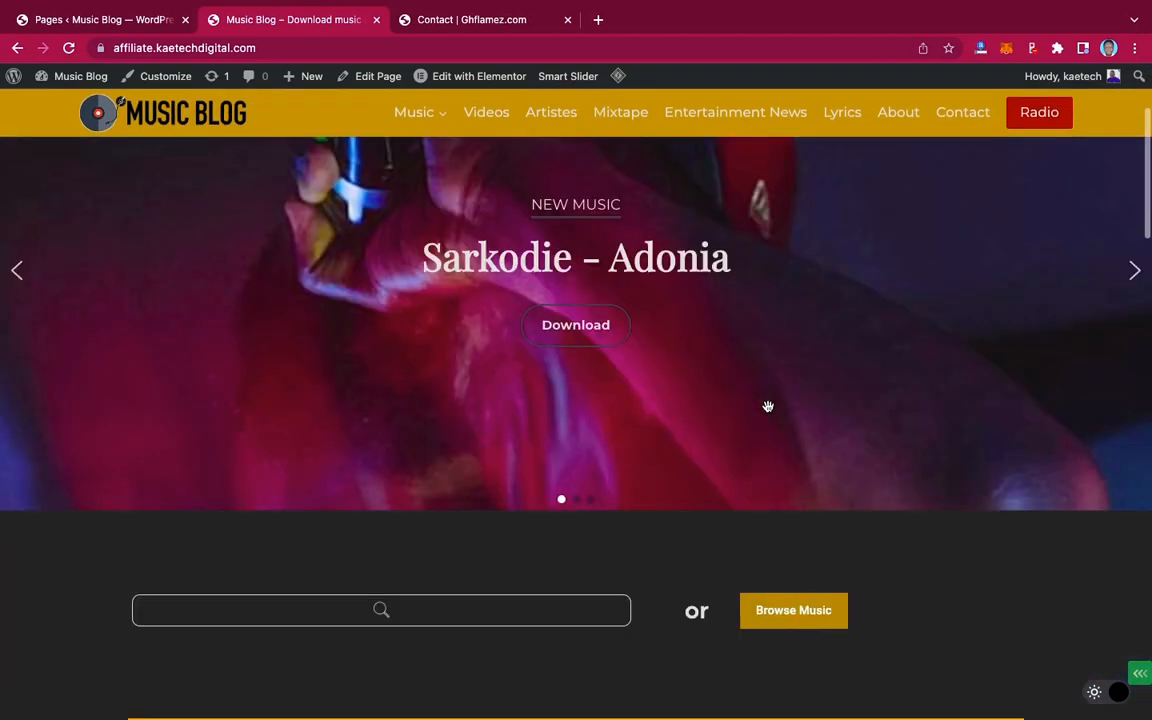
scroll(767, 406, "down", 6)
scroll(767, 412, "down", 20)
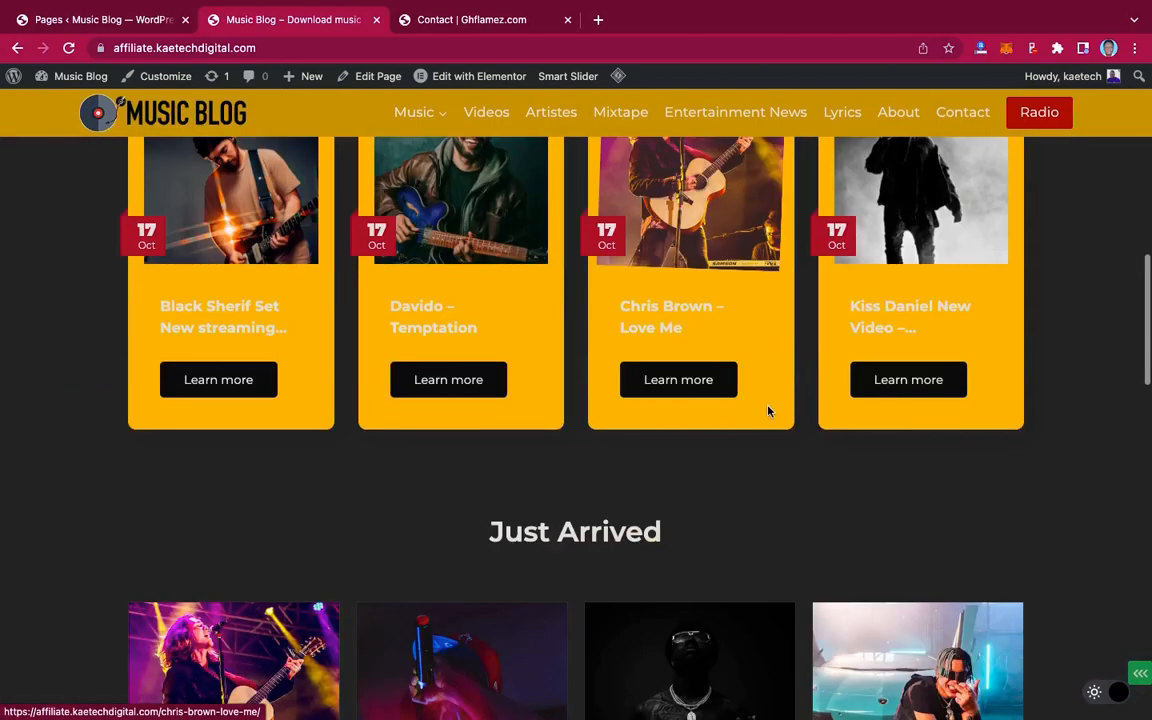
scroll(767, 410, "down", 7)
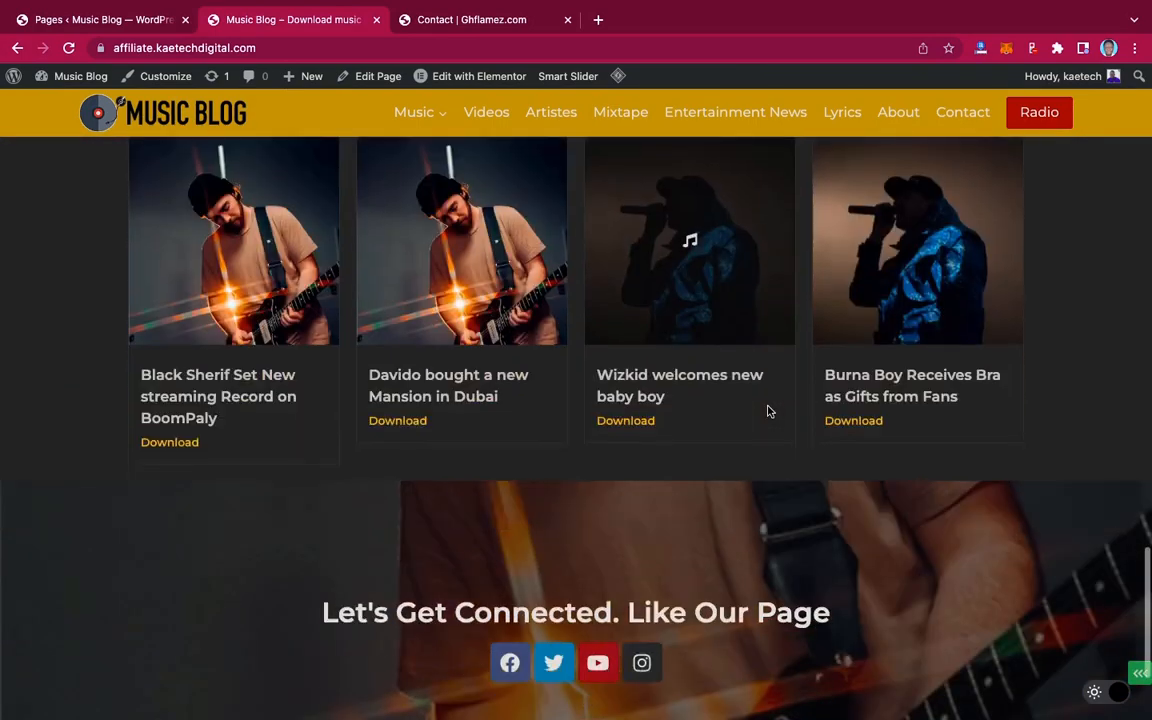
scroll(767, 410, "up", 17)
scroll(767, 410, "up", 15)
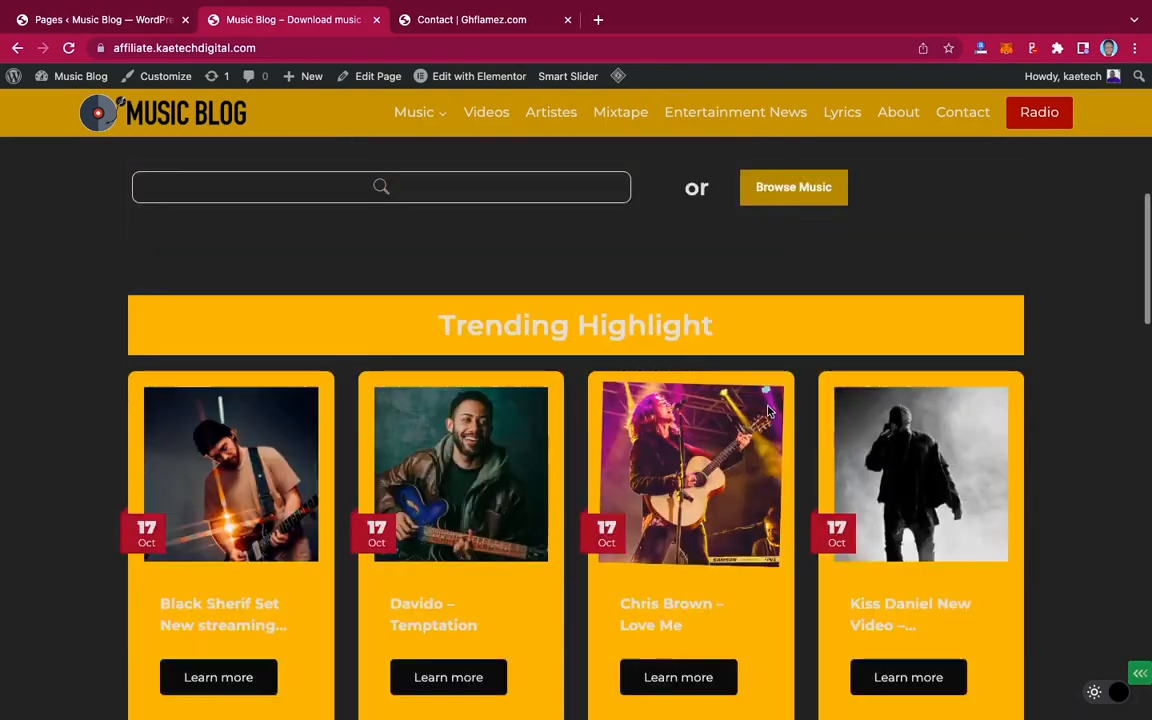
scroll(767, 406, "down", 1)
scroll(767, 406, "down", 12)
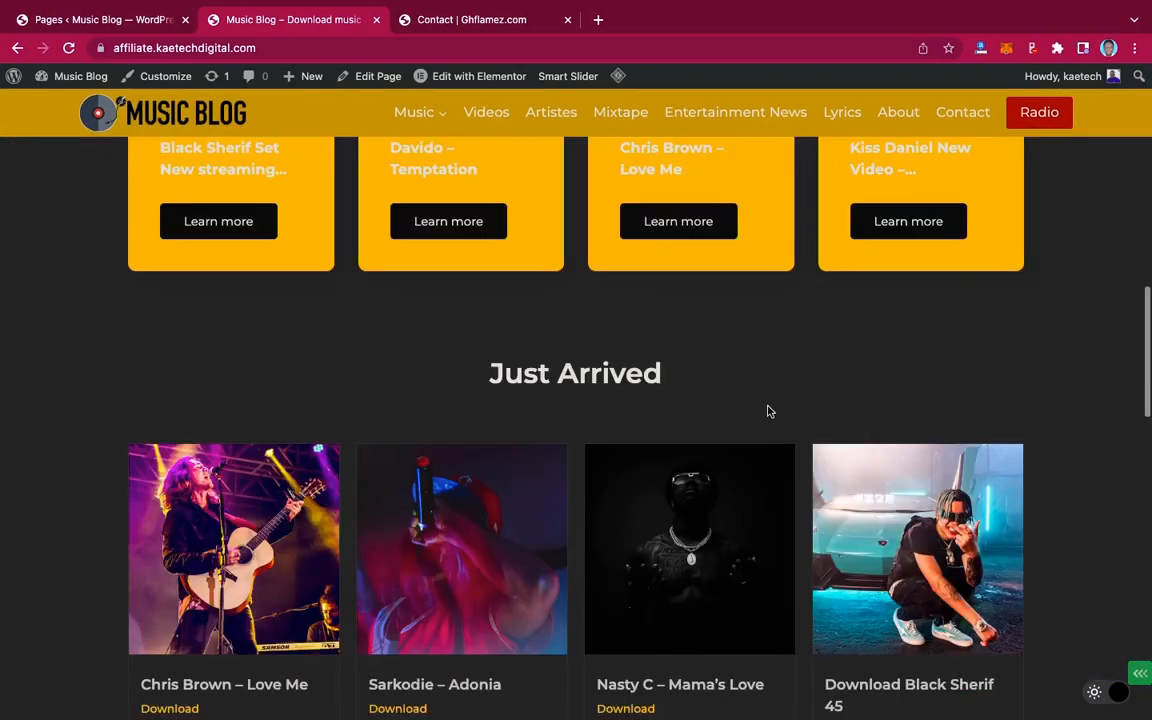
scroll(769, 411, "up", 3)
scroll(769, 411, "up", 7)
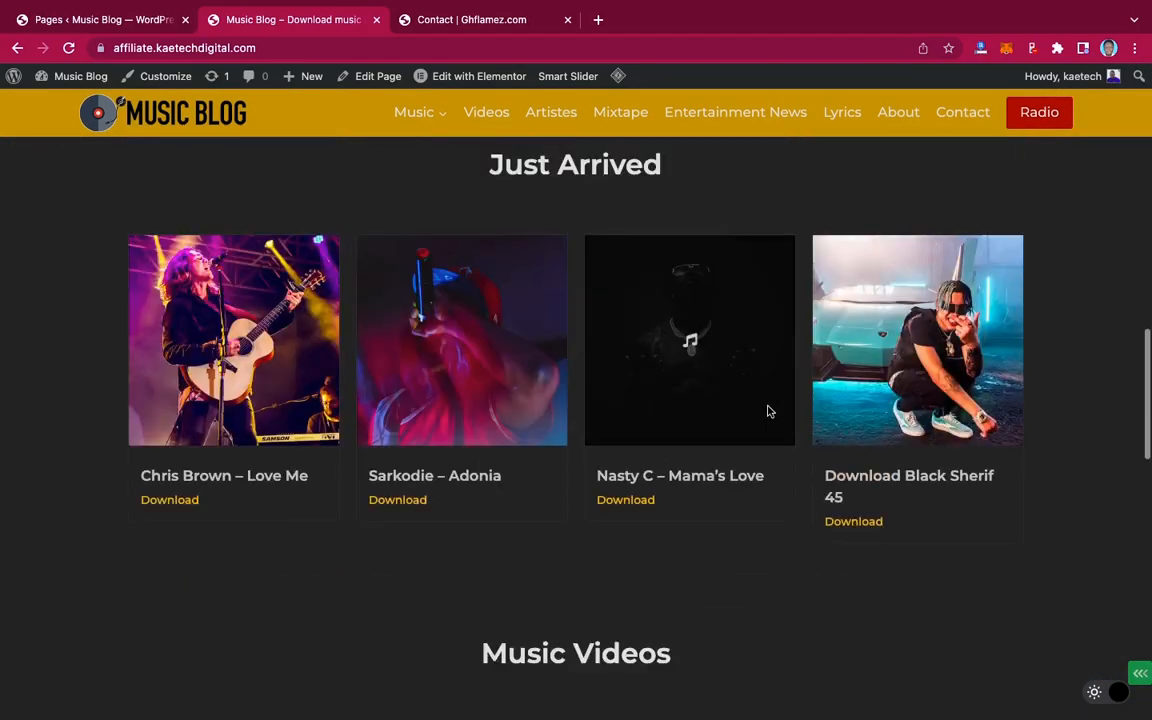
scroll(769, 411, "up", 2)
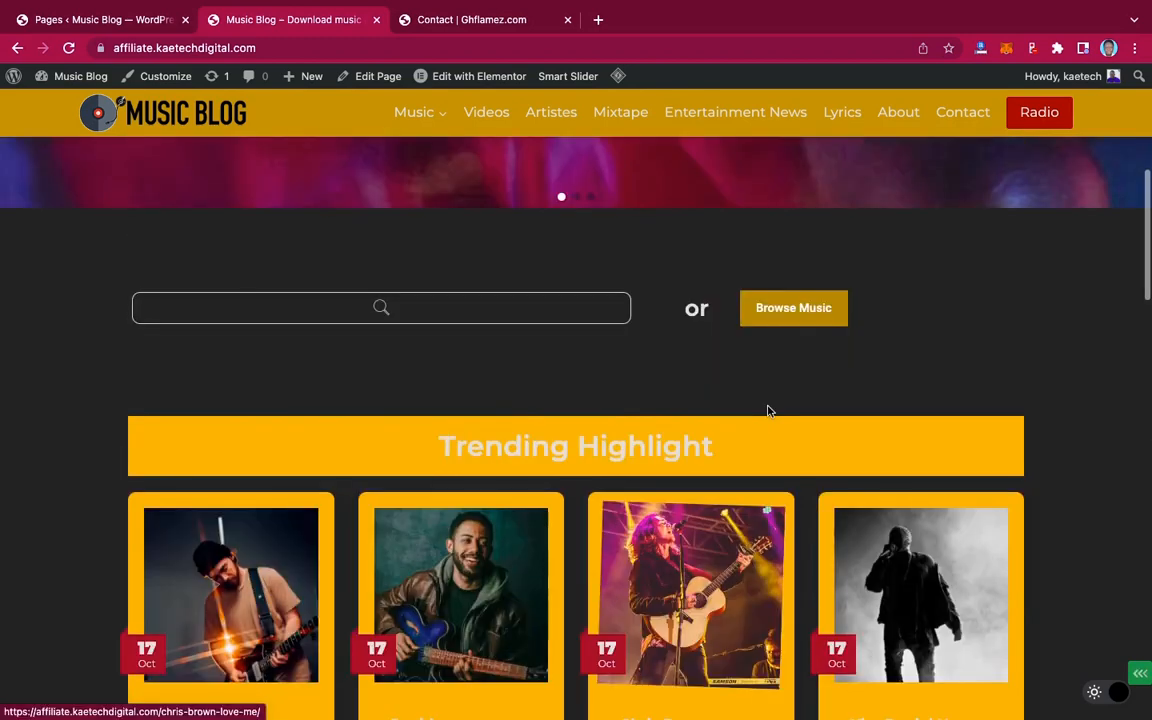
scroll(769, 411, "up", 3)
scroll(769, 411, "up", 3)
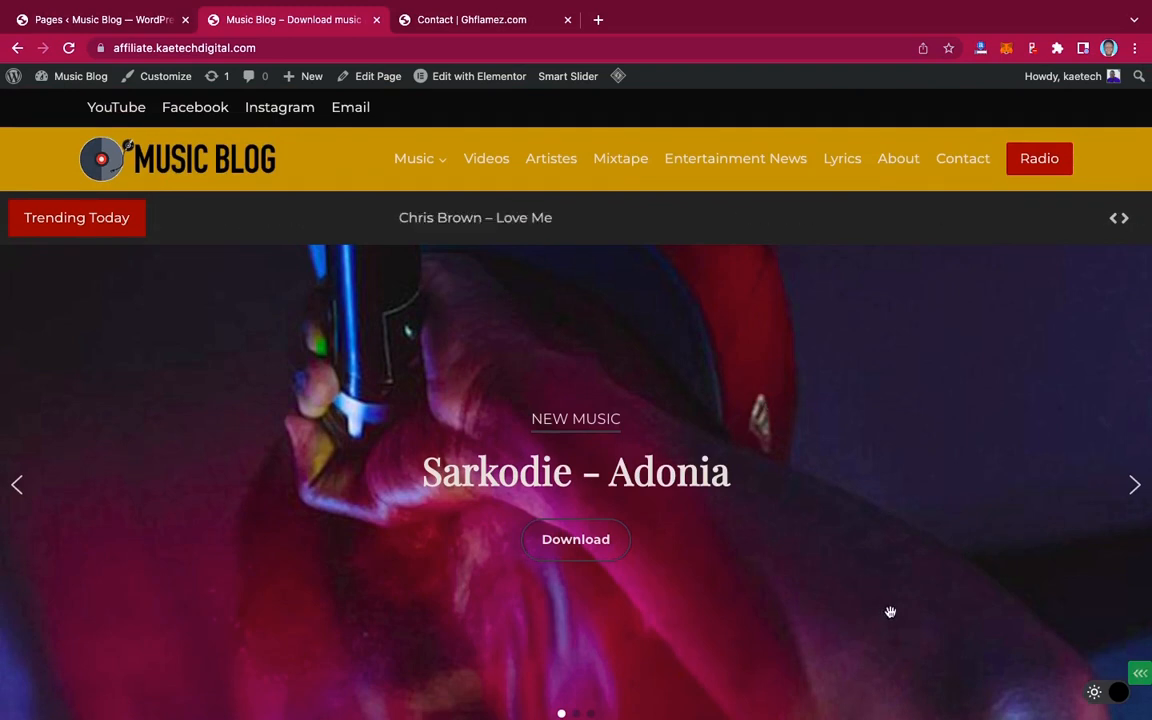
left_click(1095, 697)
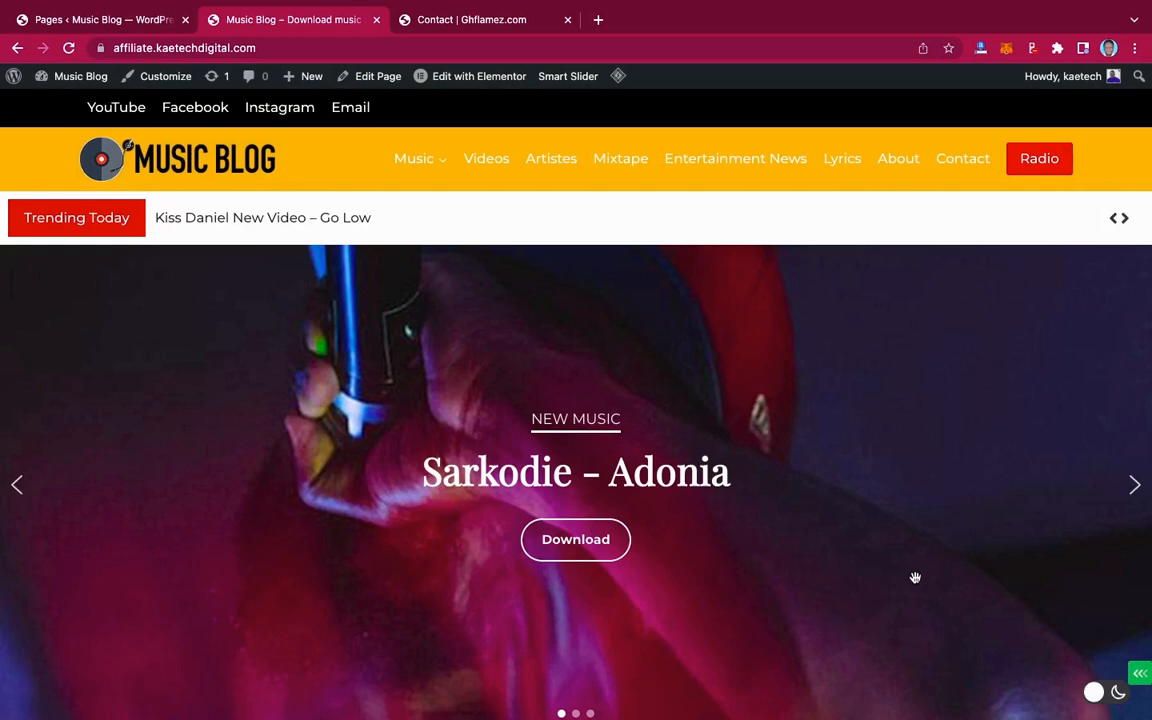
scroll(915, 576, "down", 10)
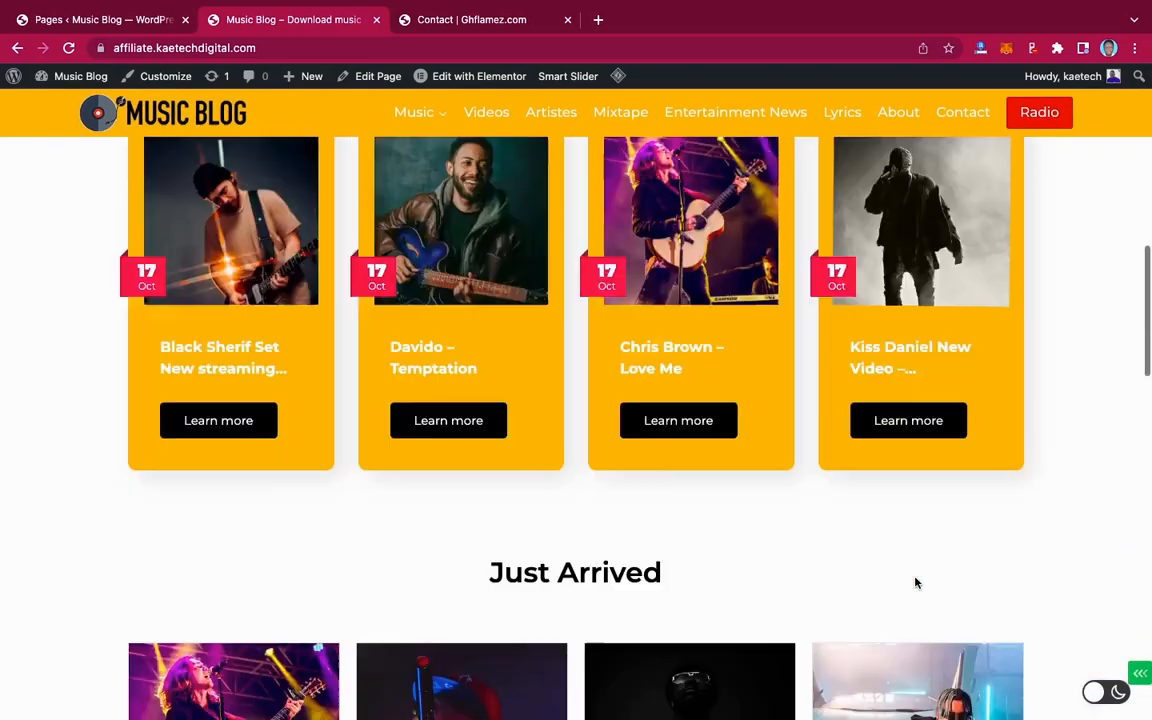
scroll(915, 582, "up", 10)
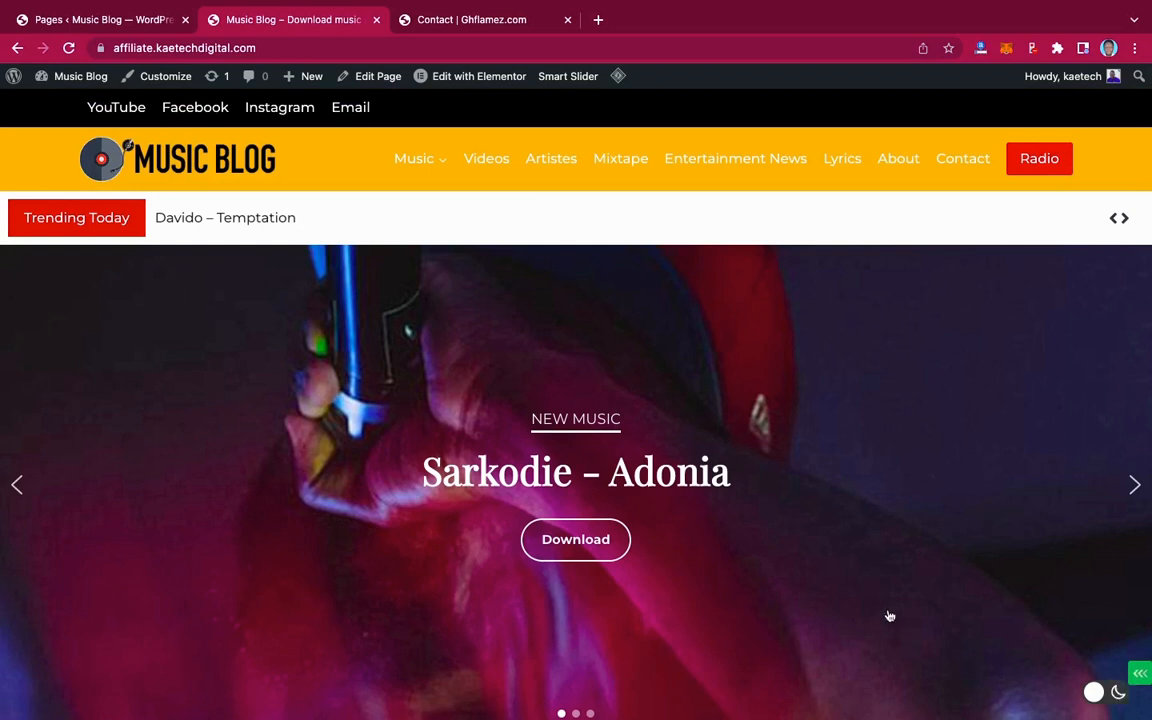
left_click(1120, 693)
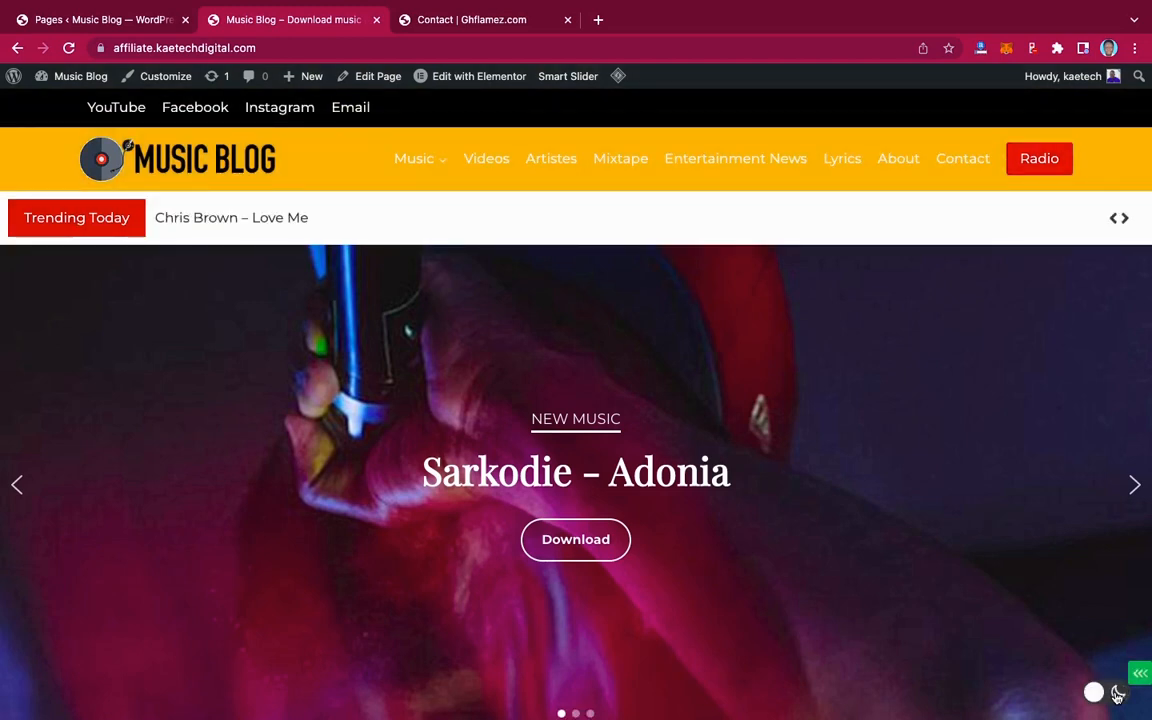
left_click(1118, 693)
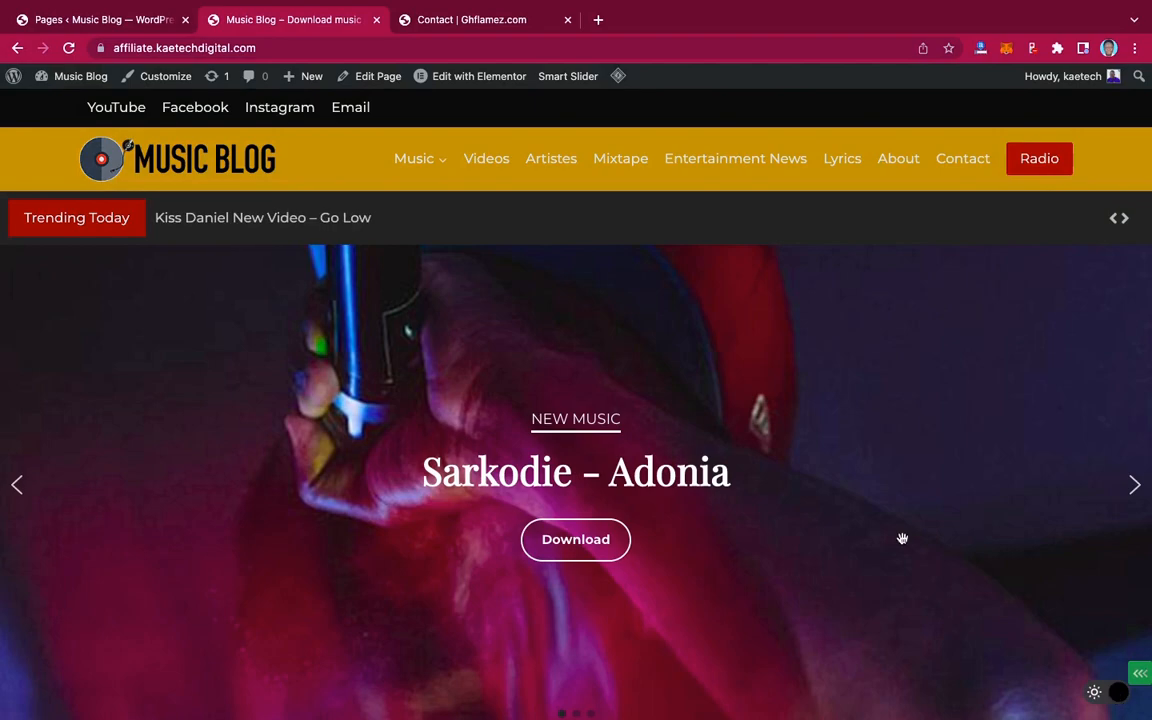
scroll(902, 539, "down", 1)
scroll(902, 539, "down", 10)
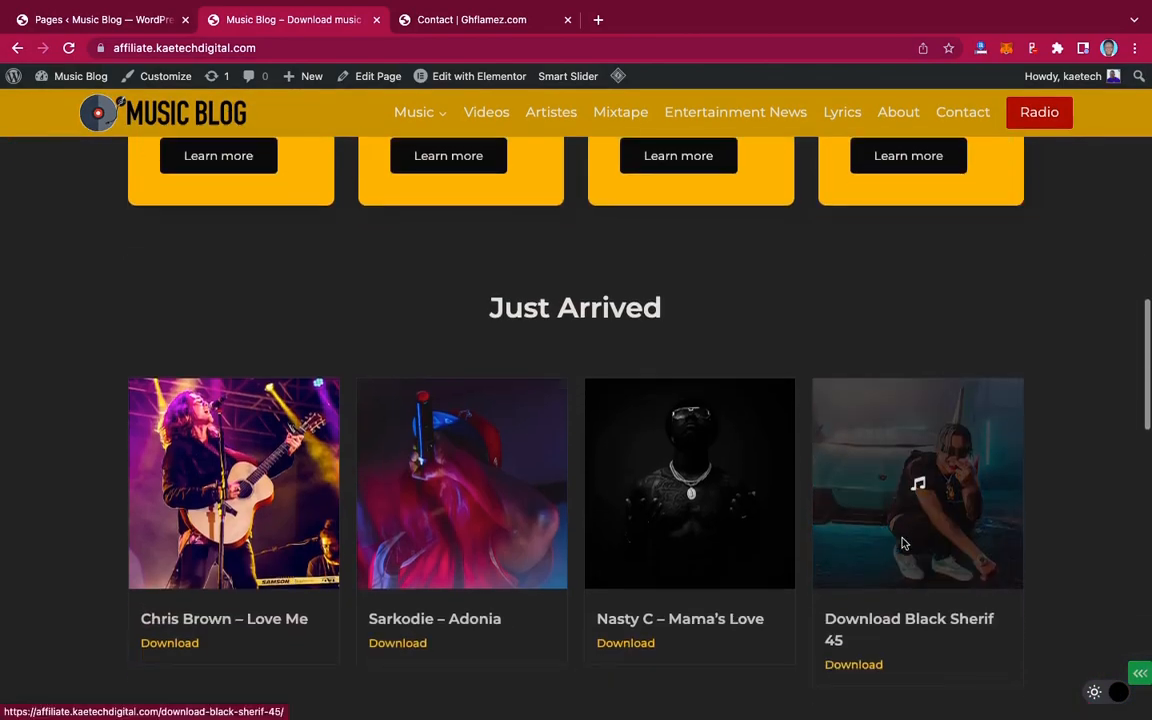
scroll(903, 544, "down", 4)
scroll(903, 544, "up", 10)
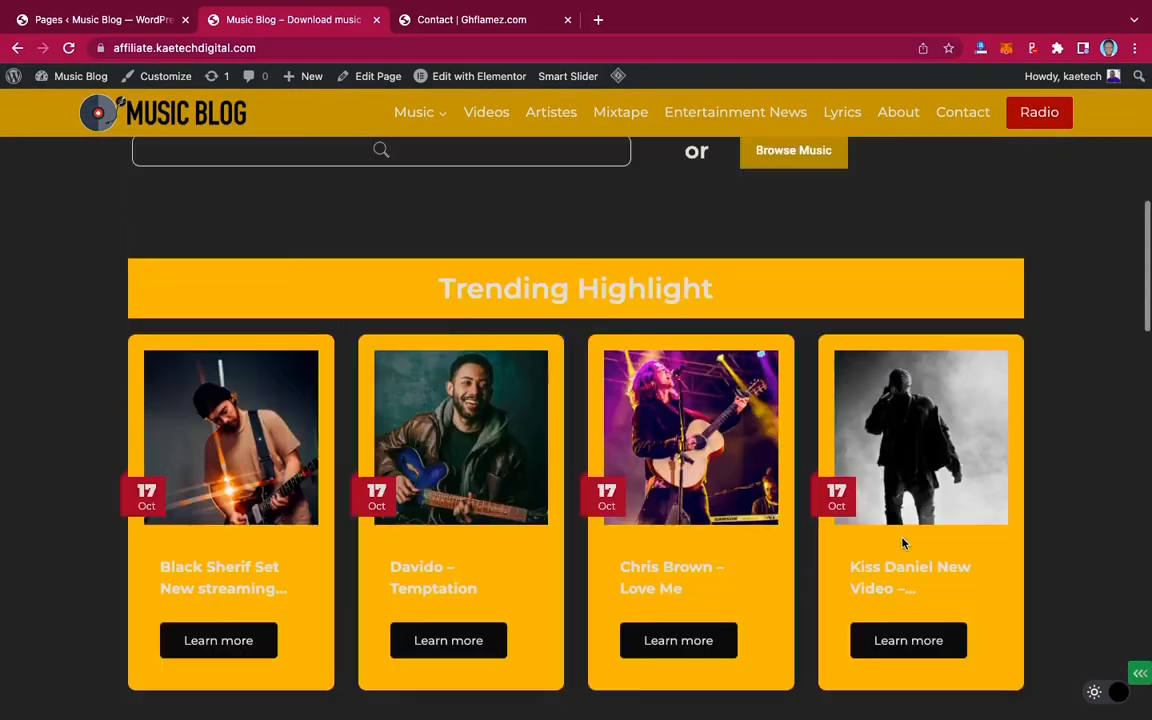
scroll(903, 544, "up", 5)
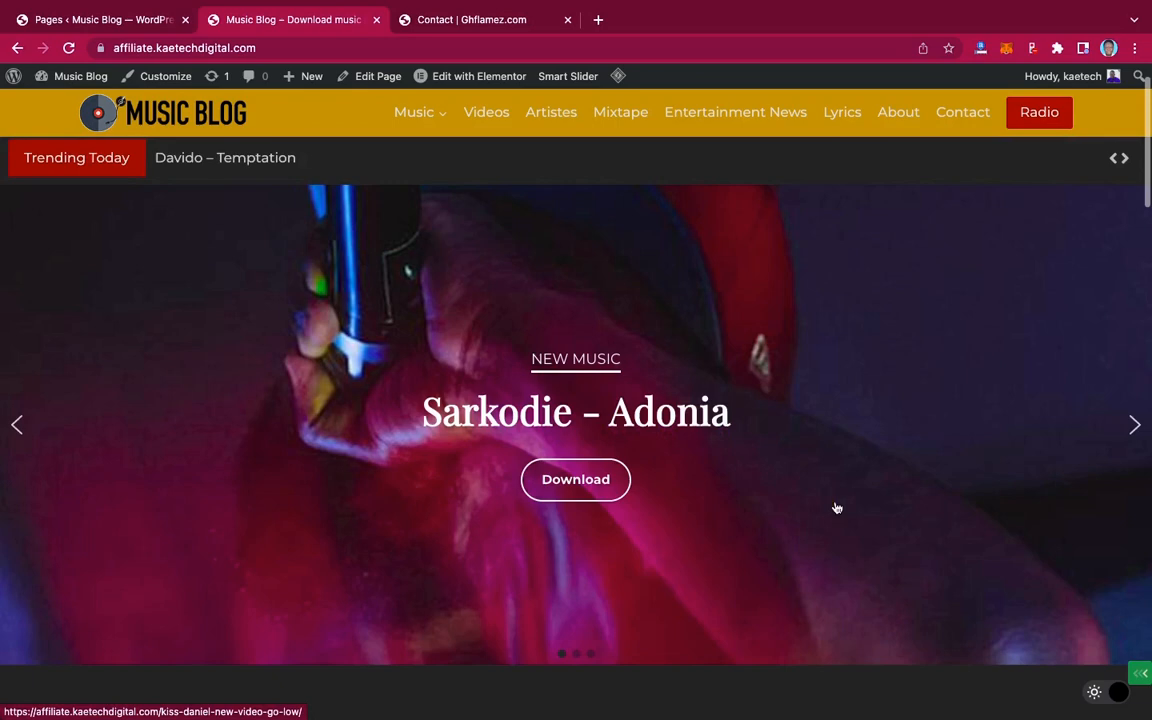
Return to the Contact | Ghflamez.com page and scroll through its Follow Us On Social Media cards
left_click(477, 20)
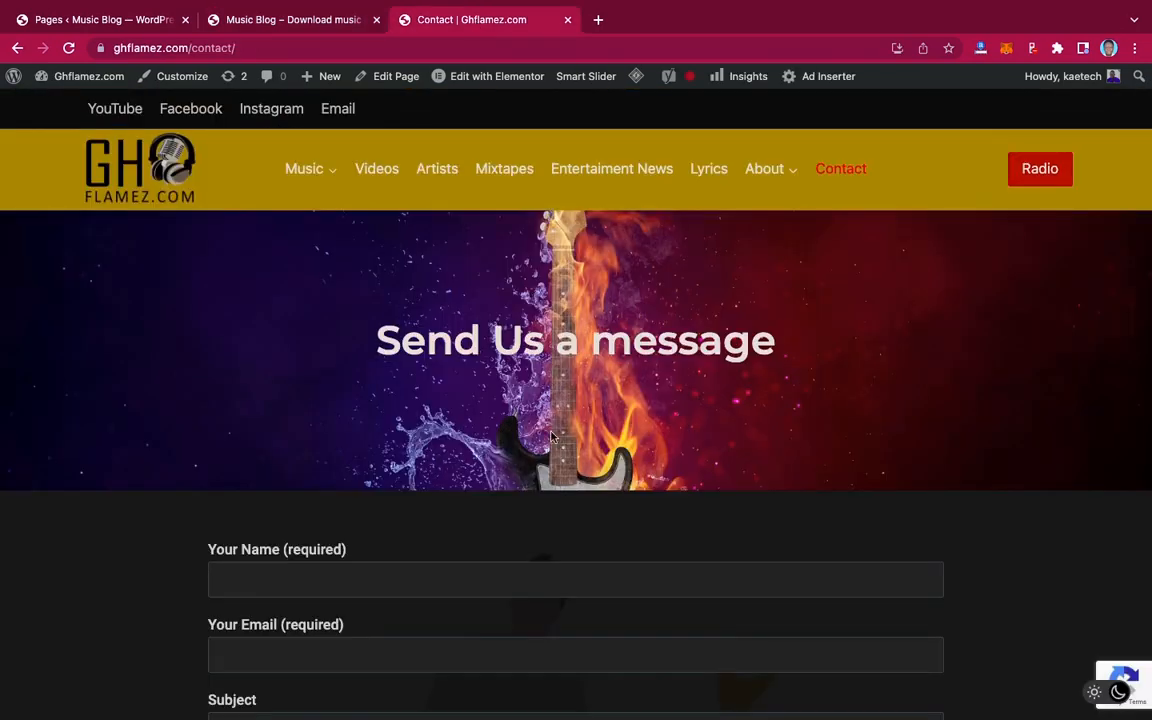
scroll(551, 437, "down", 10)
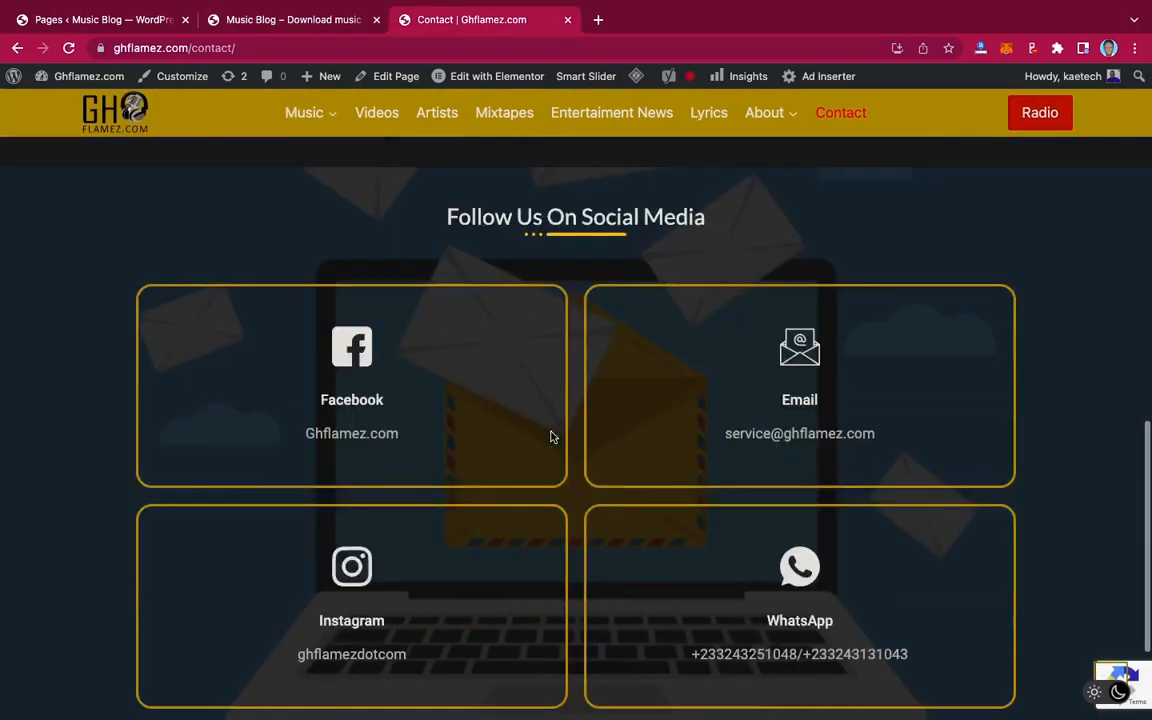
scroll(551, 437, "down", 2)
scroll(551, 435, "up", 6)
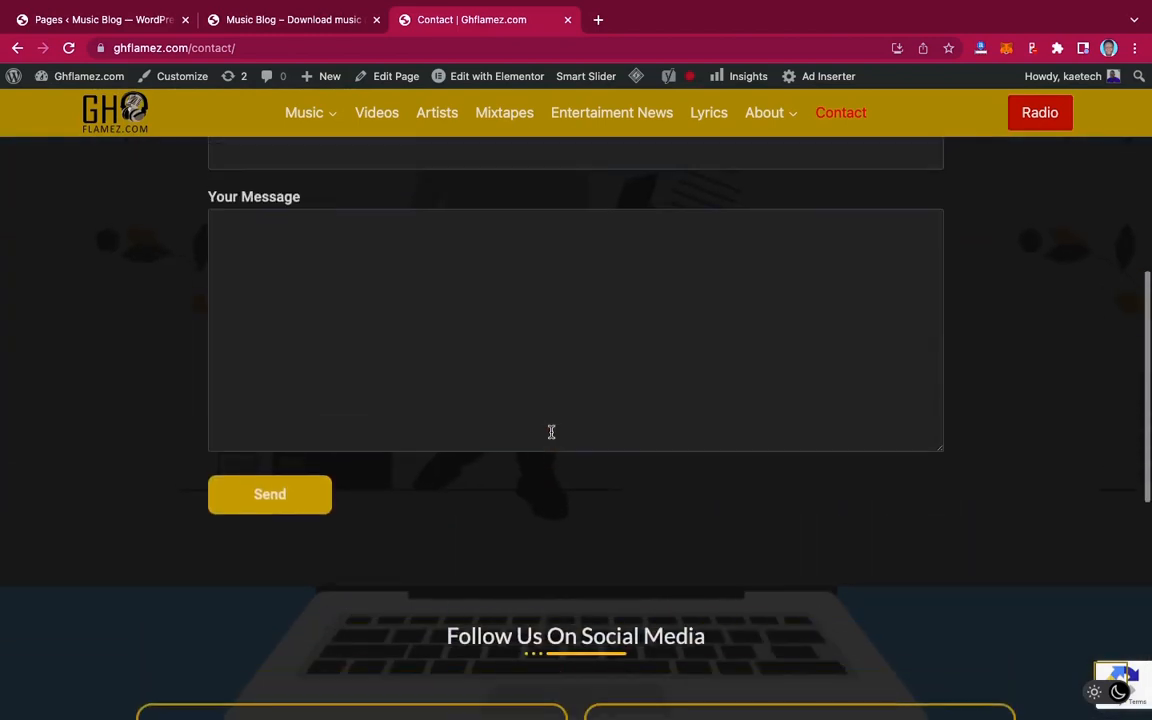
scroll(551, 431, "up", 6)
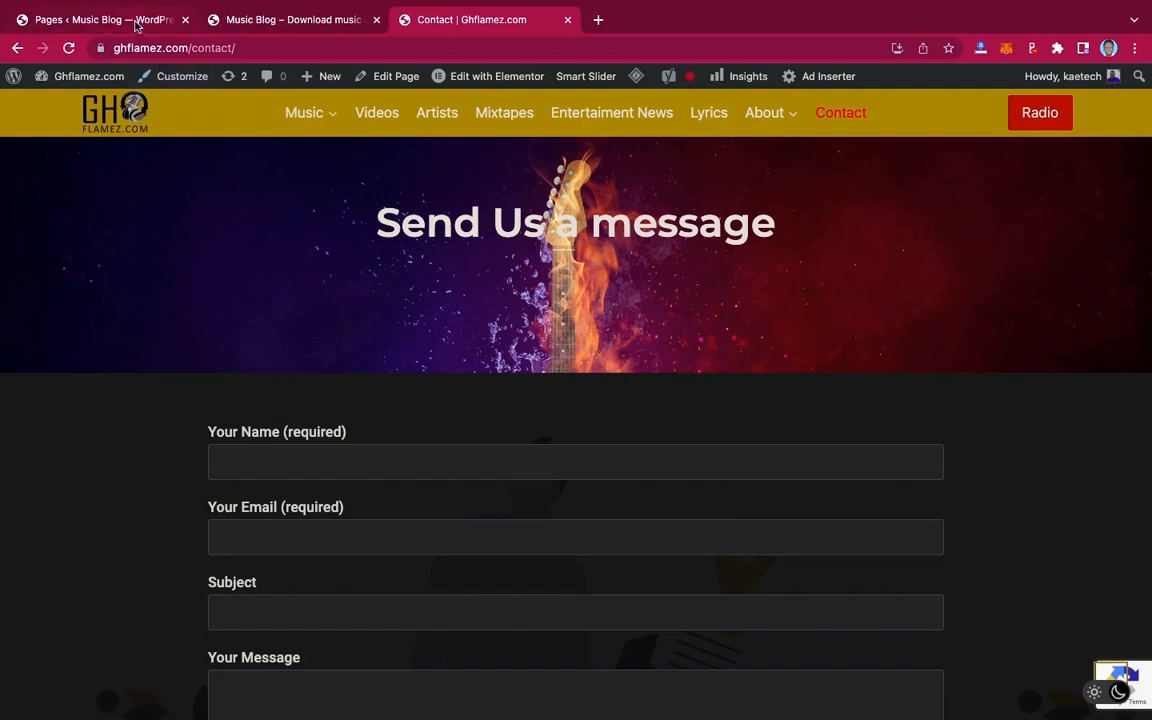
Open the Contact page from the Music Blog's All Pages list in the WordPress editor
left_click(136, 22)
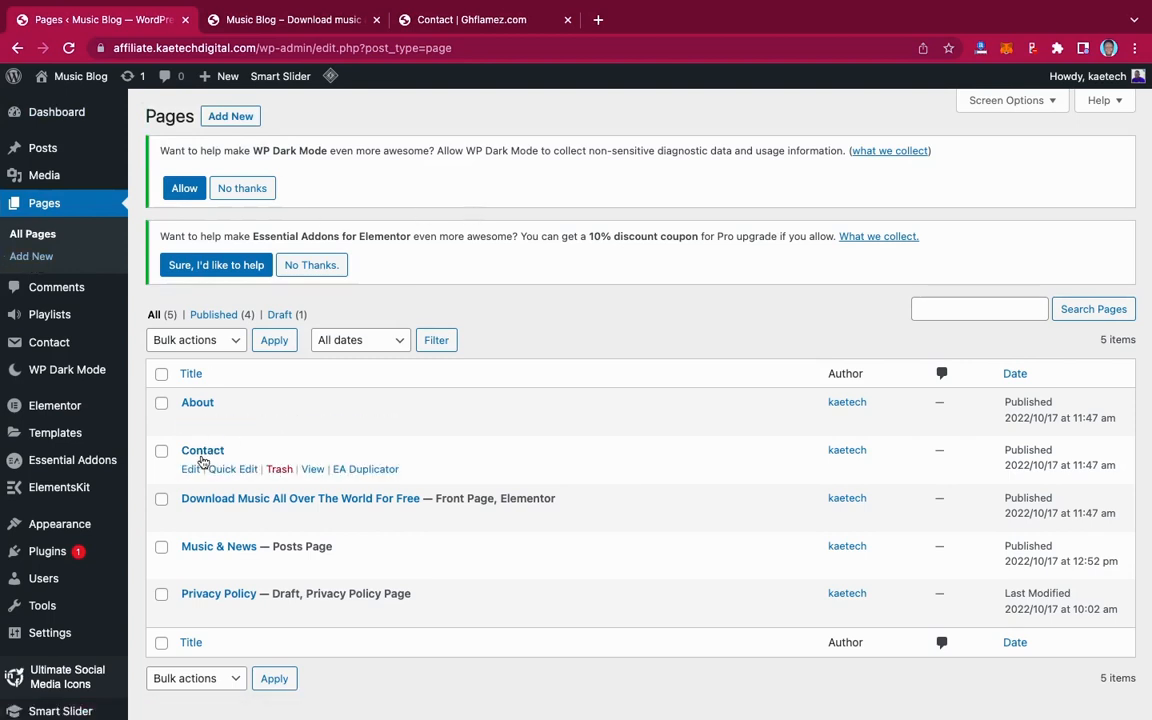
left_click(190, 469)
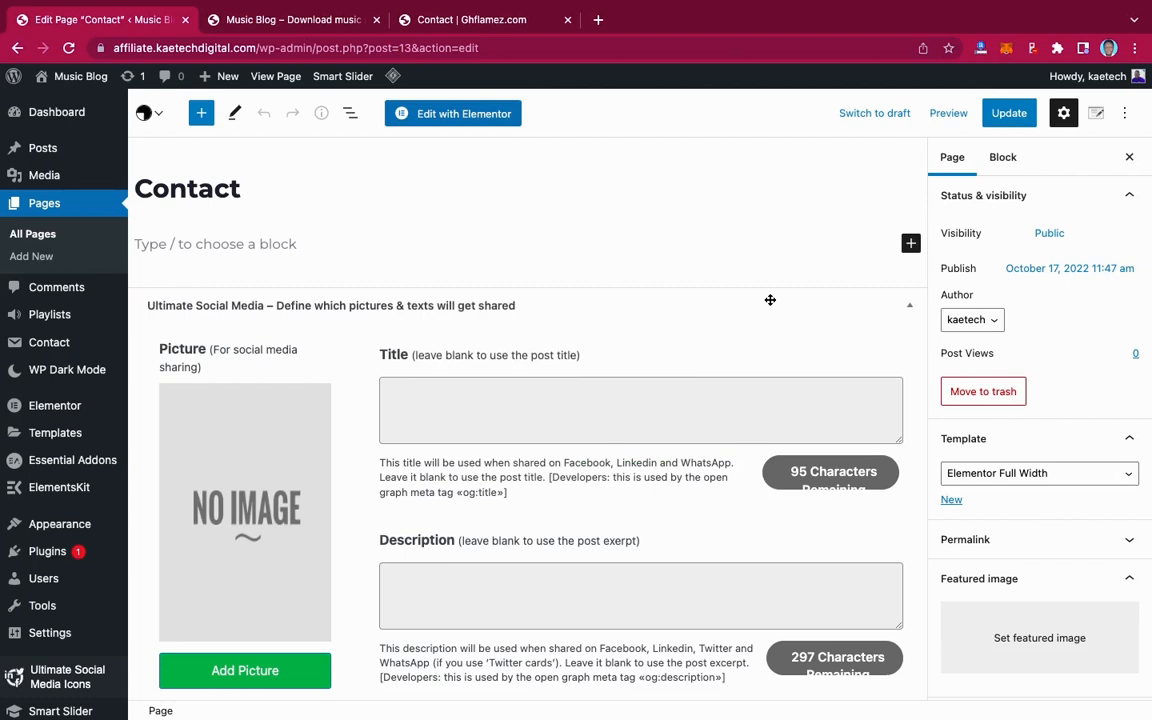
left_click(503, 22)
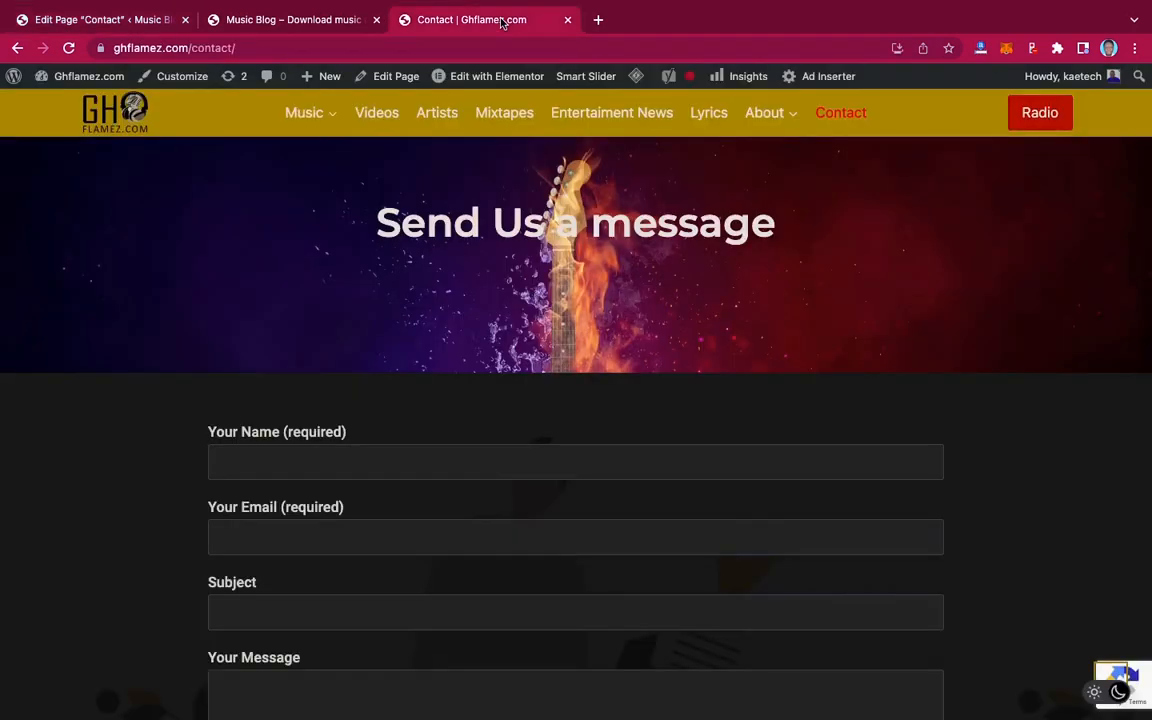
left_click(123, 19)
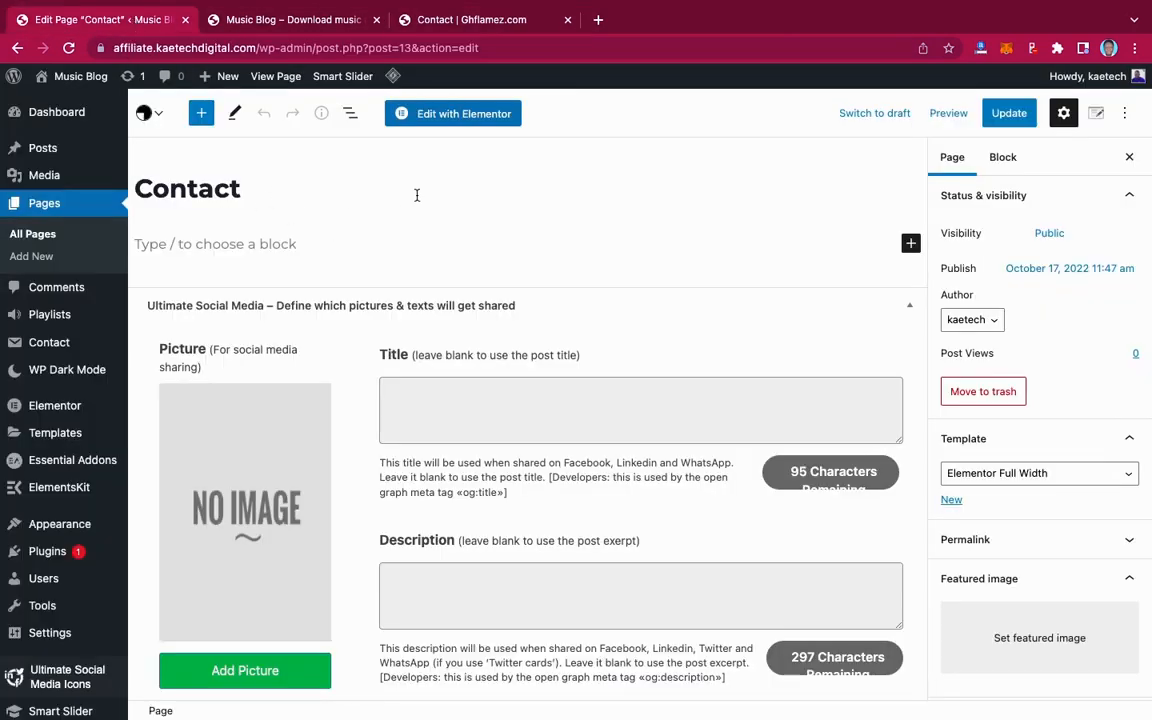
Launch Elementor on the Contact page and close the upgrade banner
left_click(453, 116)
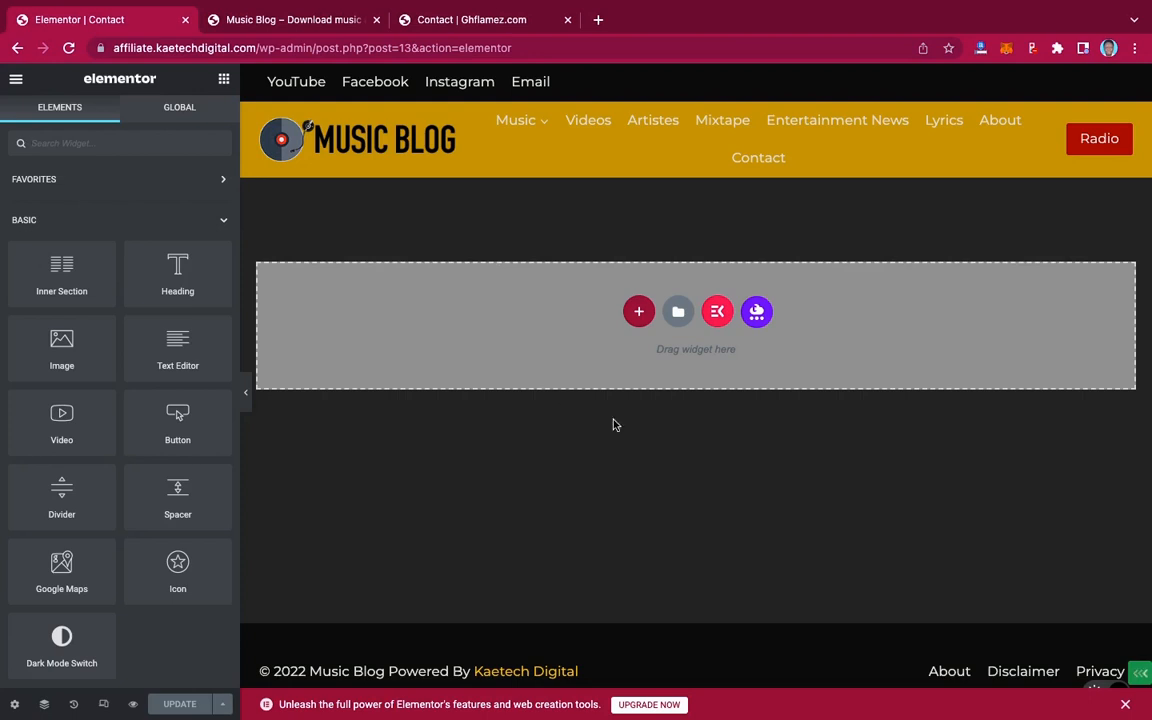
left_click(1127, 707)
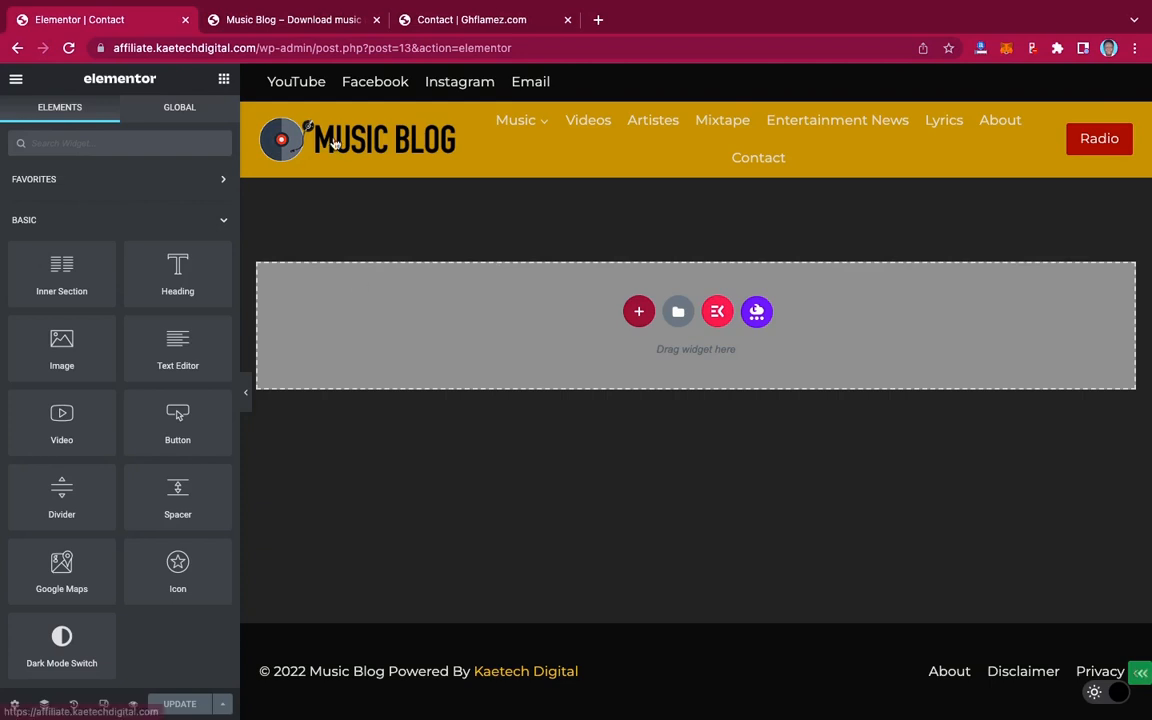
Glance at the live ghflamez.com Contact page, then return to the Music Blog site's admin-bar menu
left_click(298, 22)
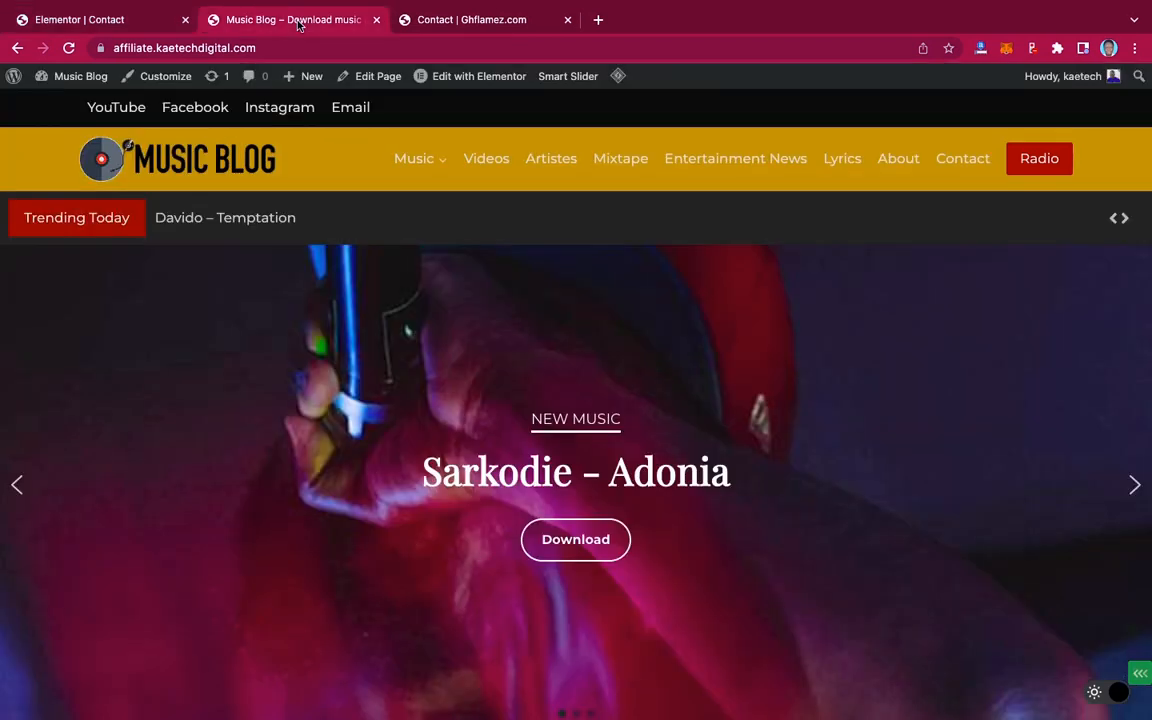
left_click(430, 27)
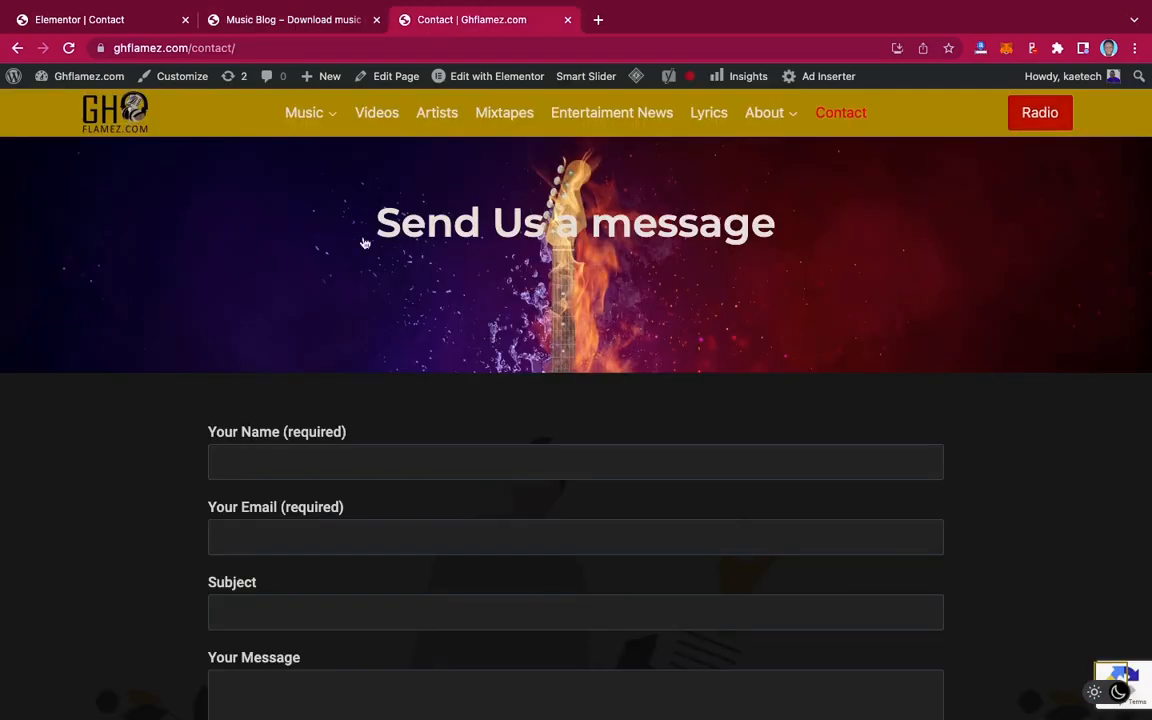
scroll(249, 594, "down", 5)
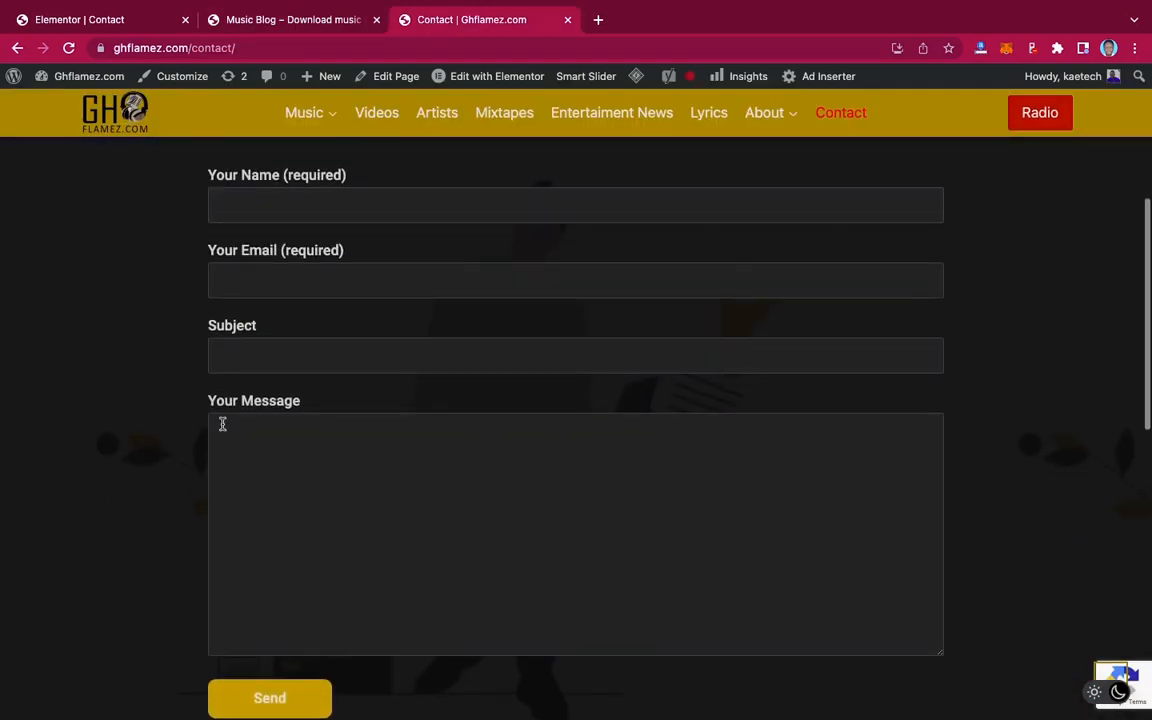
mouse_move(313, 101)
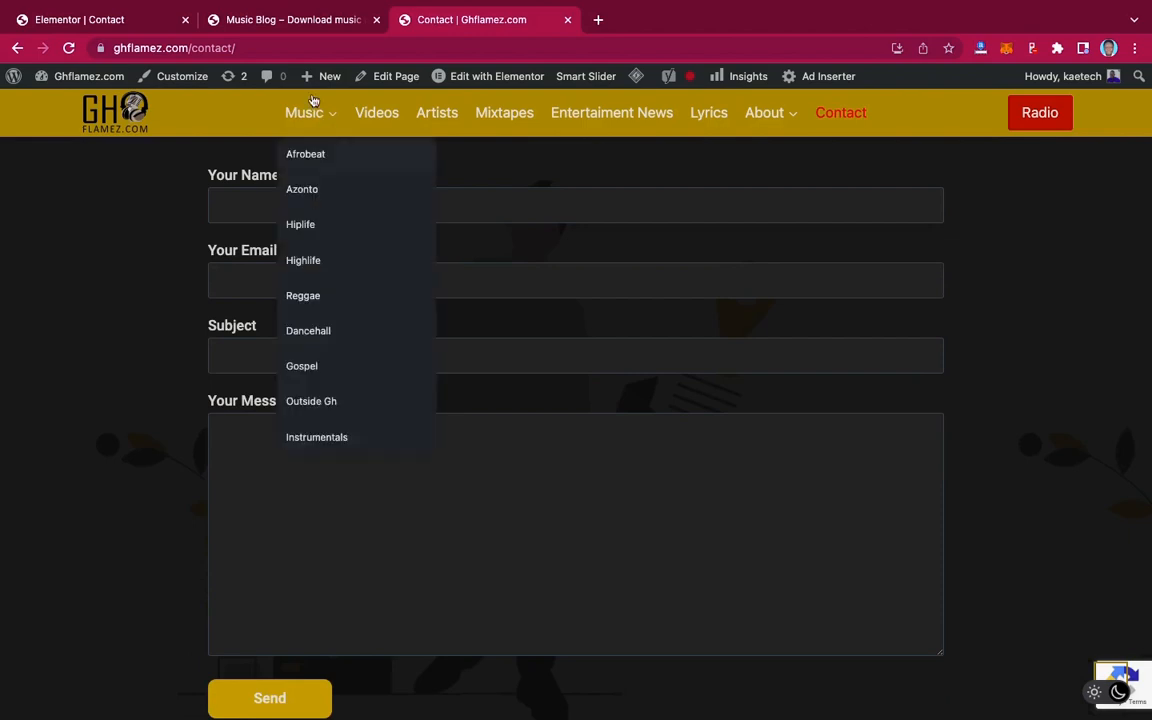
left_click(270, 22)
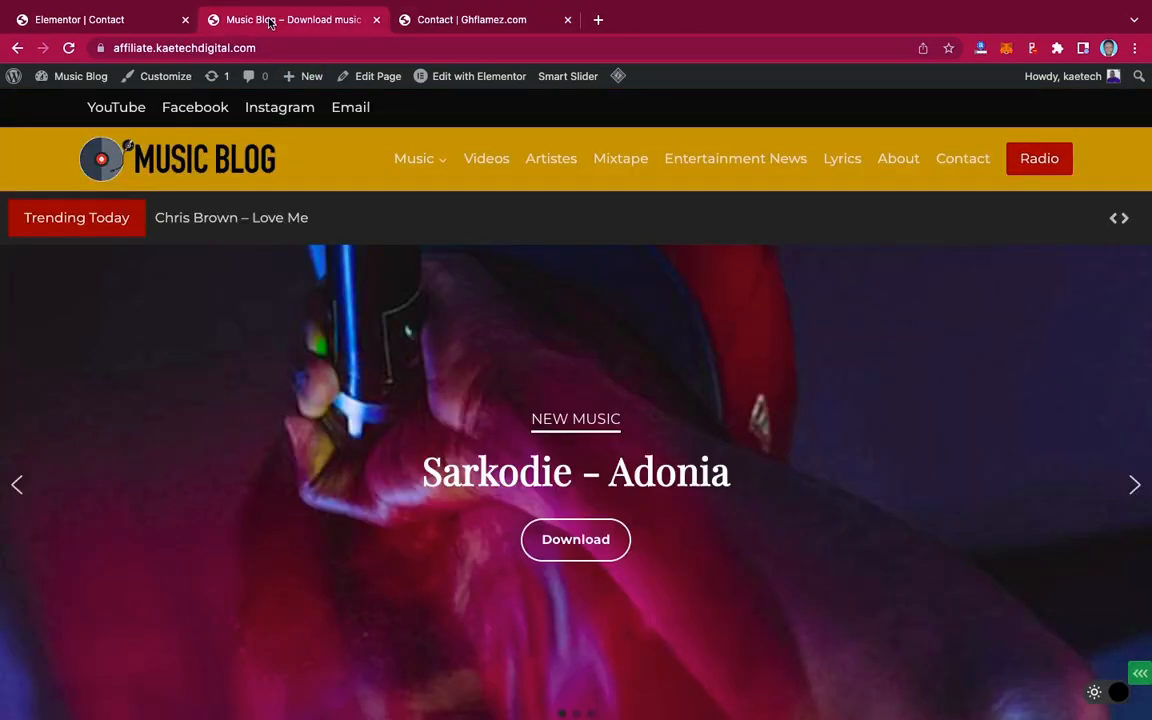
mouse_move(87, 79)
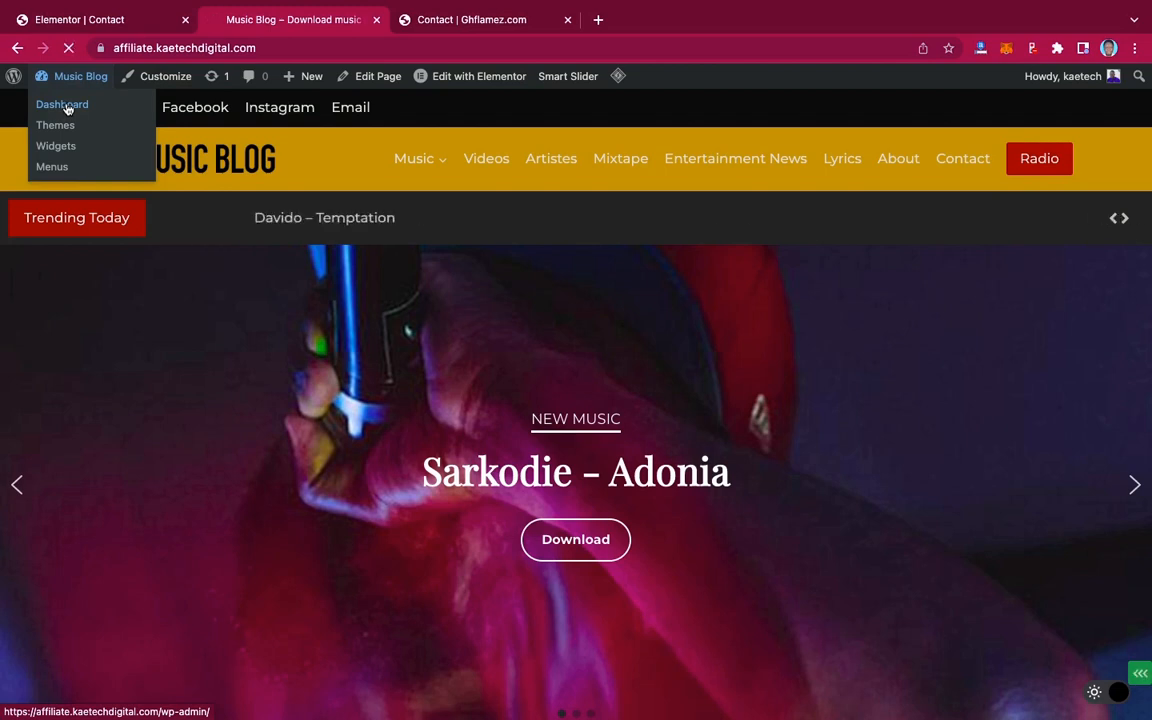
Open the Music Blog Dashboard and go to Plugins > Add New
left_click(56, 145)
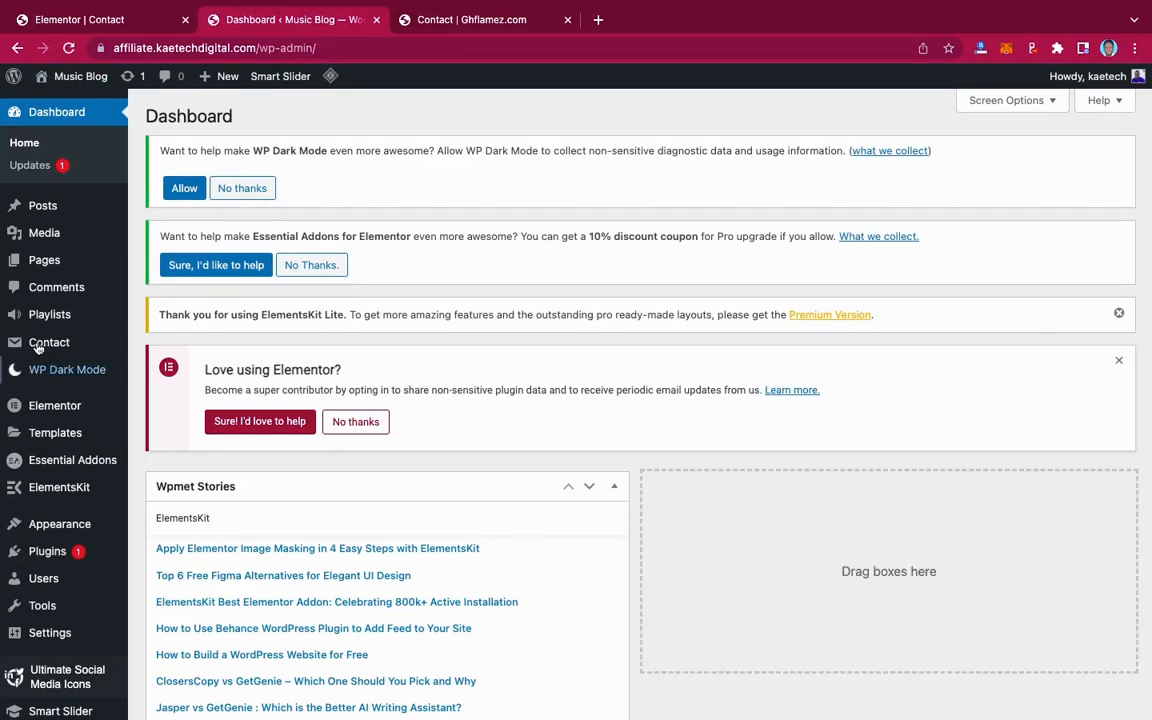
mouse_move(48, 340)
scroll(173, 357, "down", 2)
scroll(173, 357, "down", 1)
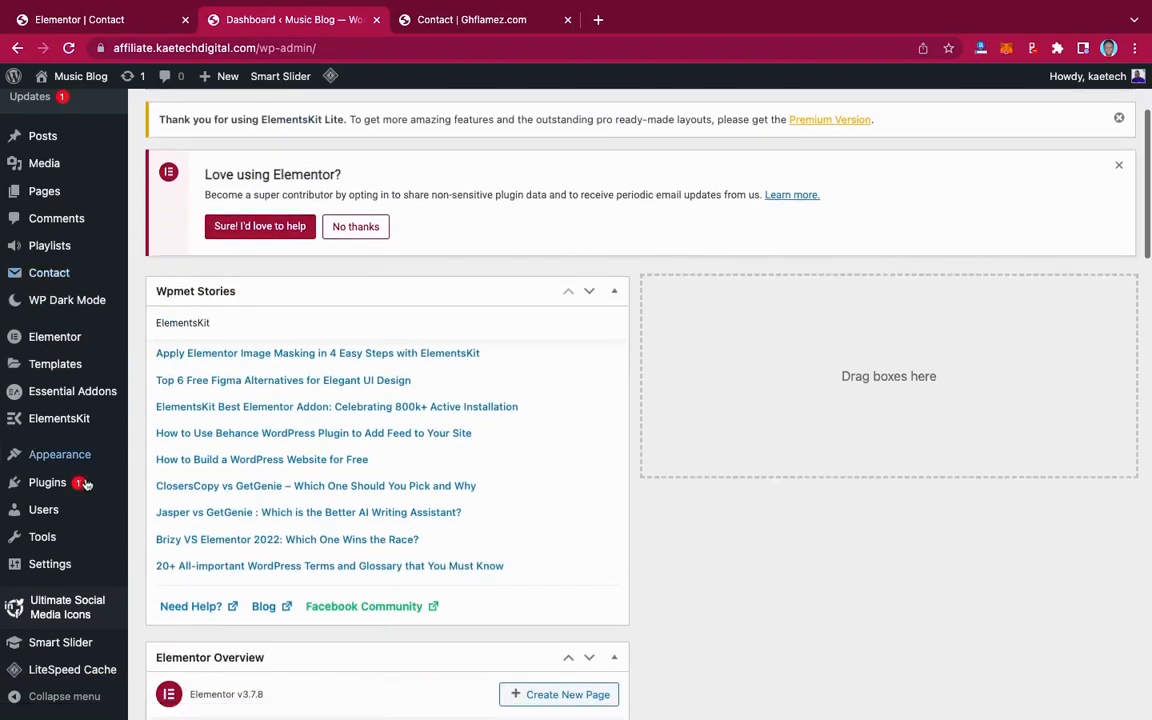
mouse_move(60, 482)
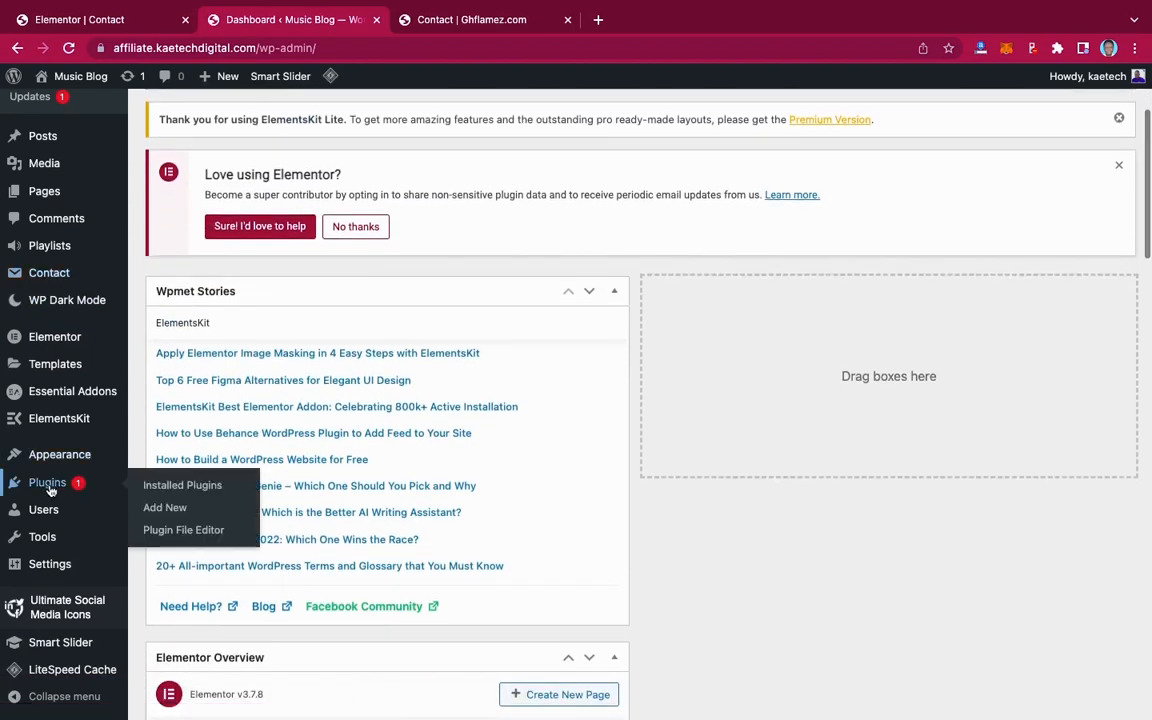
left_click(164, 507)
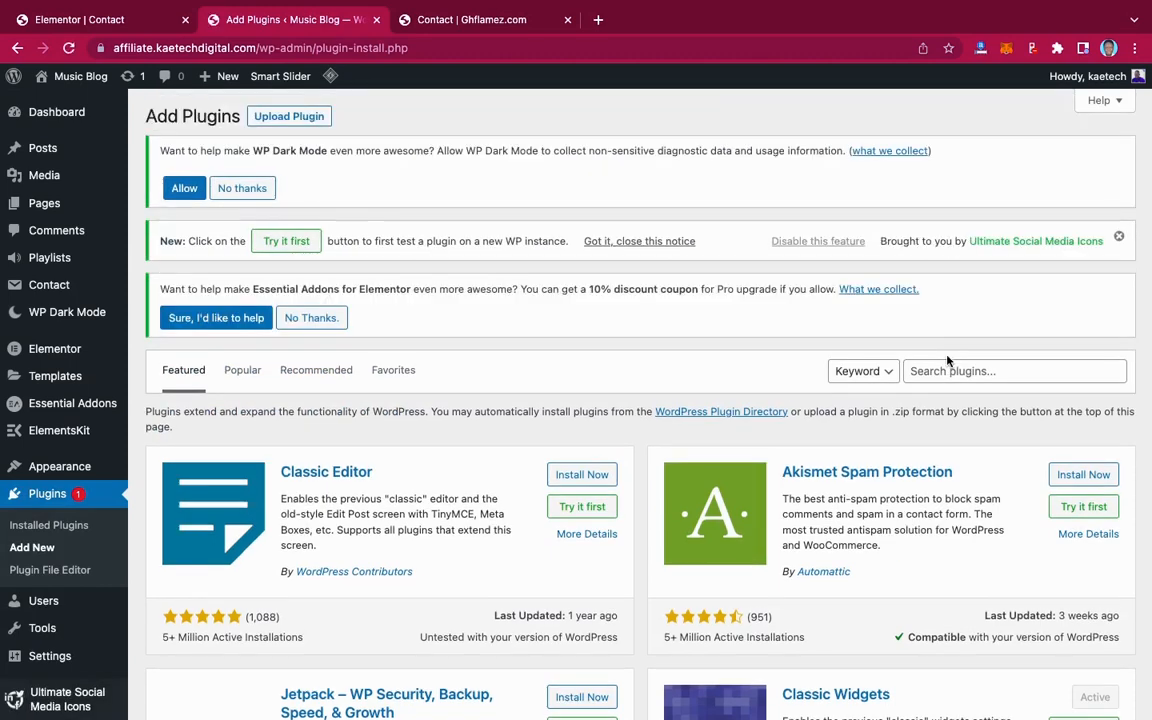
Search the plugin directory for 'contact', confirming Contact Form 7 is already active
left_click(942, 373)
type("contact")
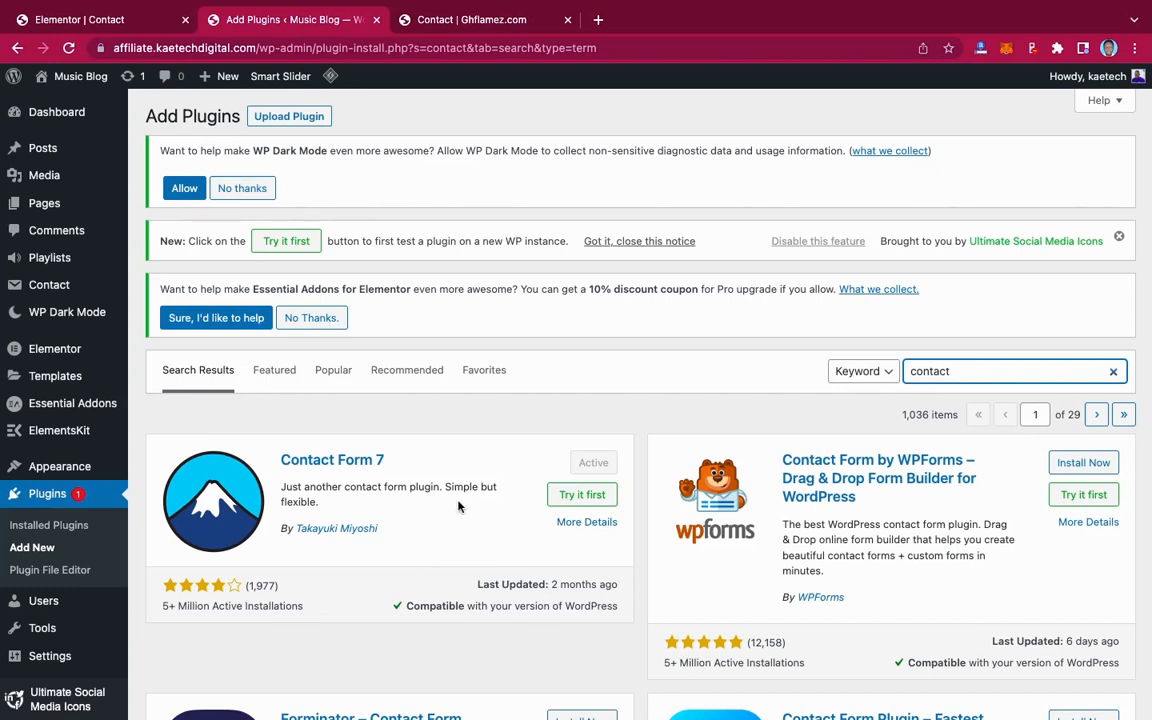
scroll(362, 465, "down", 1)
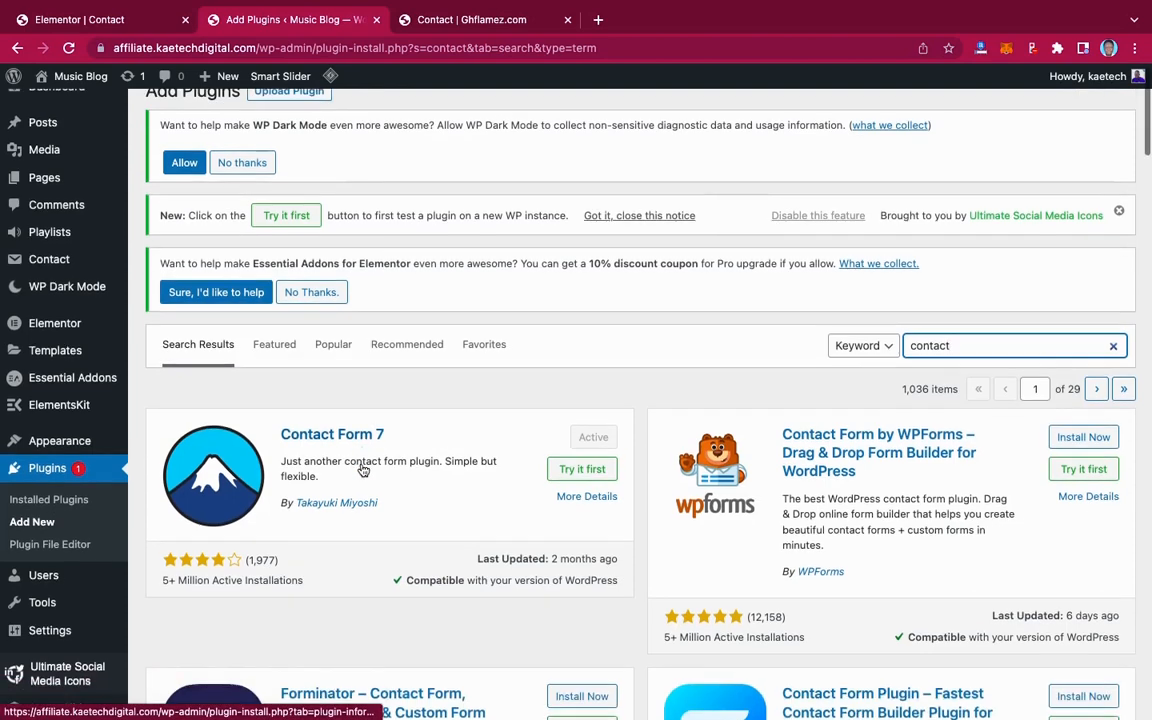
scroll(362, 468, "up", 1)
mouse_move(40, 290)
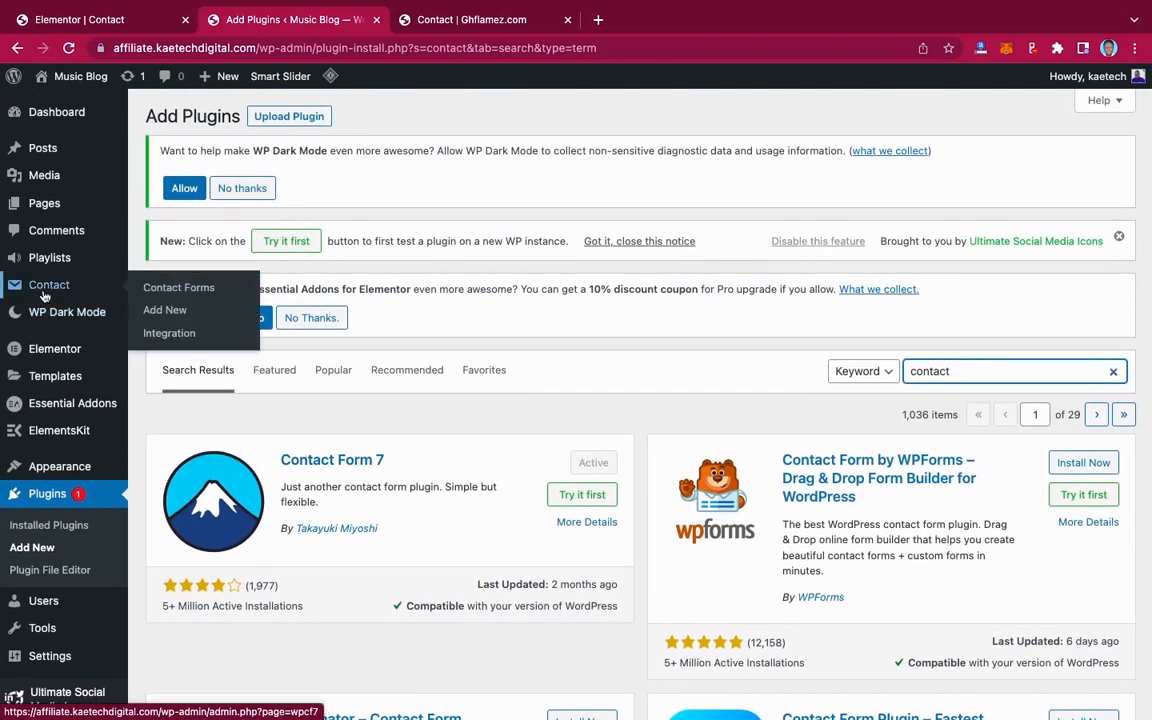
From the Contact Forms list, start a new Contact Form 7 form with the default template
left_click(163, 287)
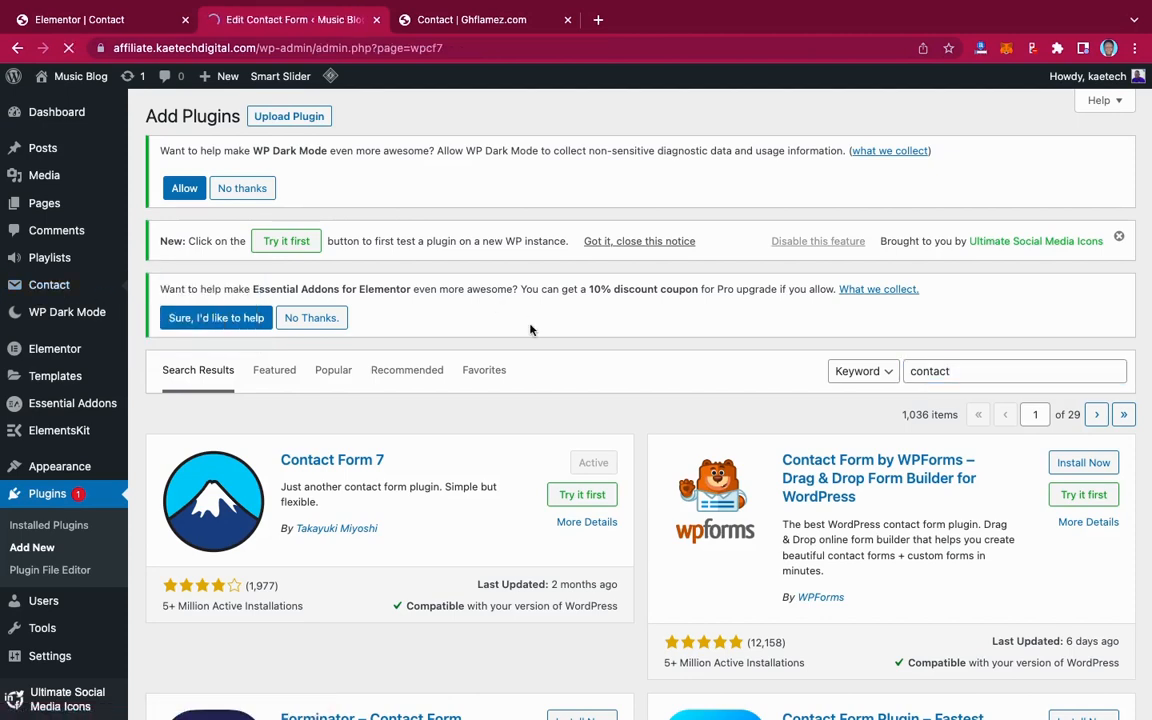
scroll(530, 330, "down", 3)
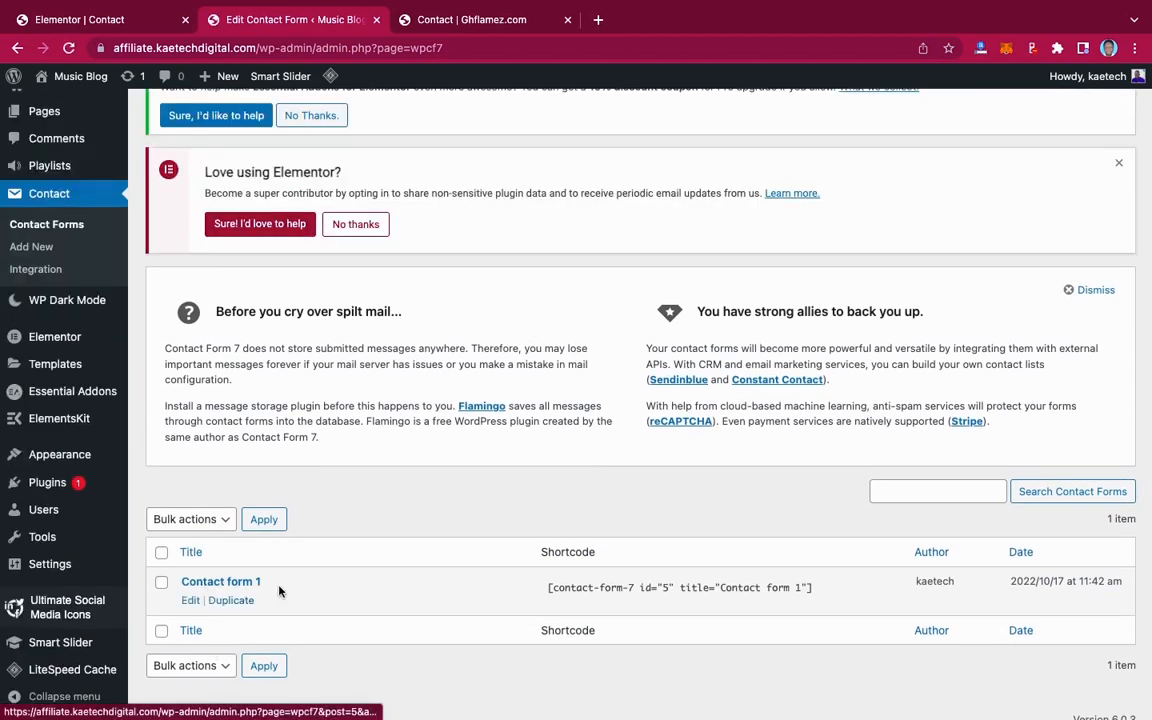
scroll(290, 494, "up", 3)
scroll(348, 496, "down", 3)
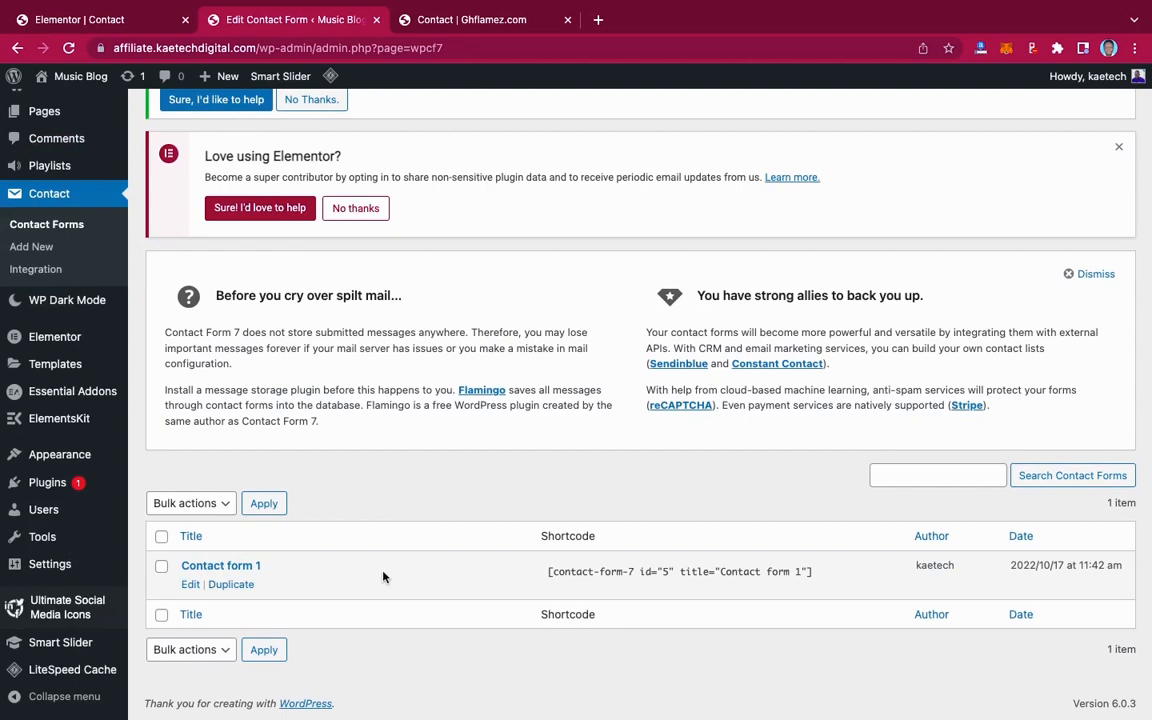
scroll(385, 410, "up", 3)
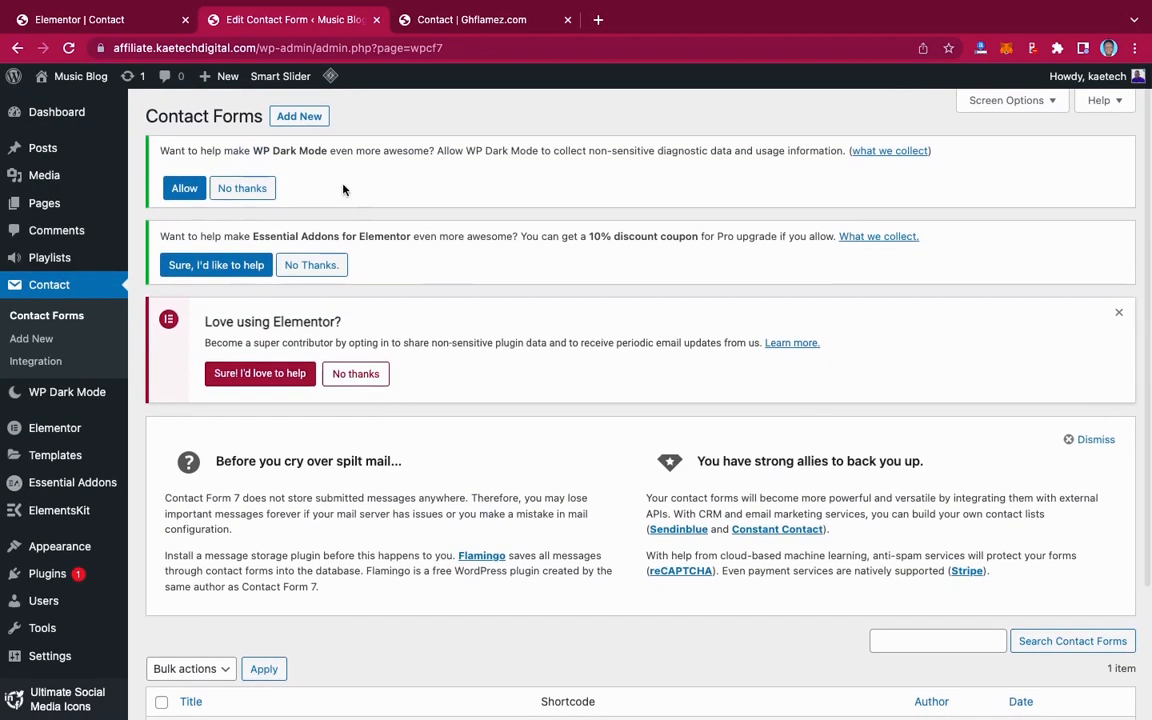
left_click(305, 121)
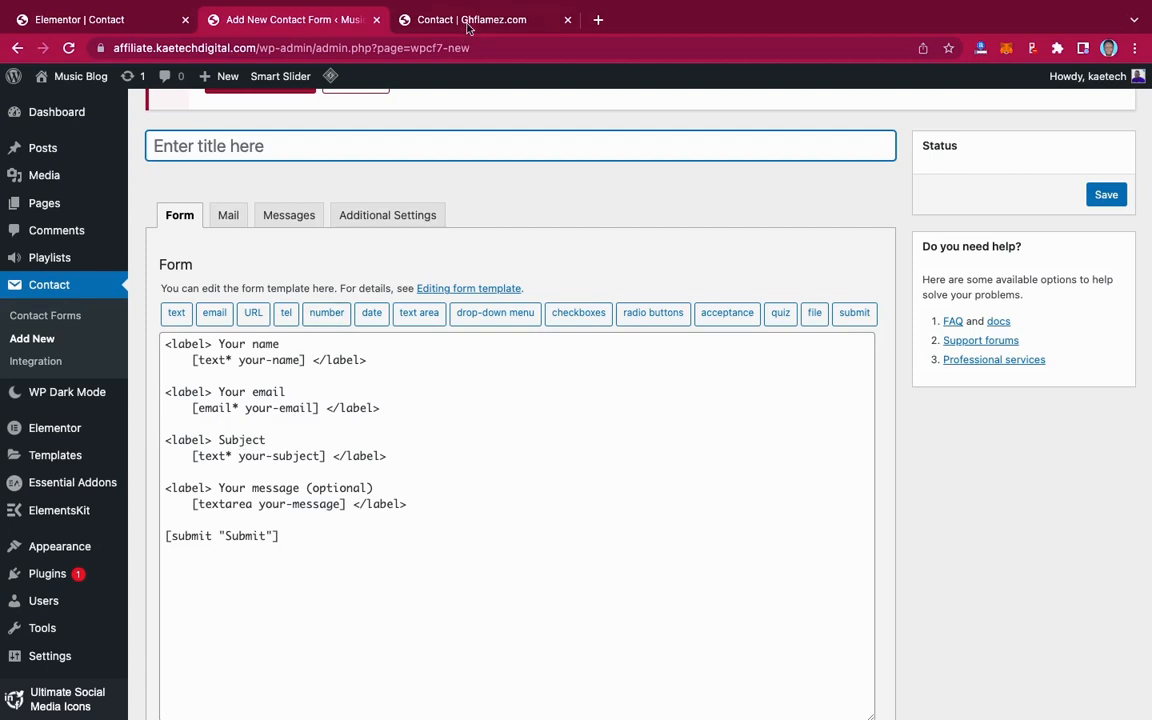
Check the live ghflamez.com Name, Email, Subject and Message form for reference
left_click(424, 24)
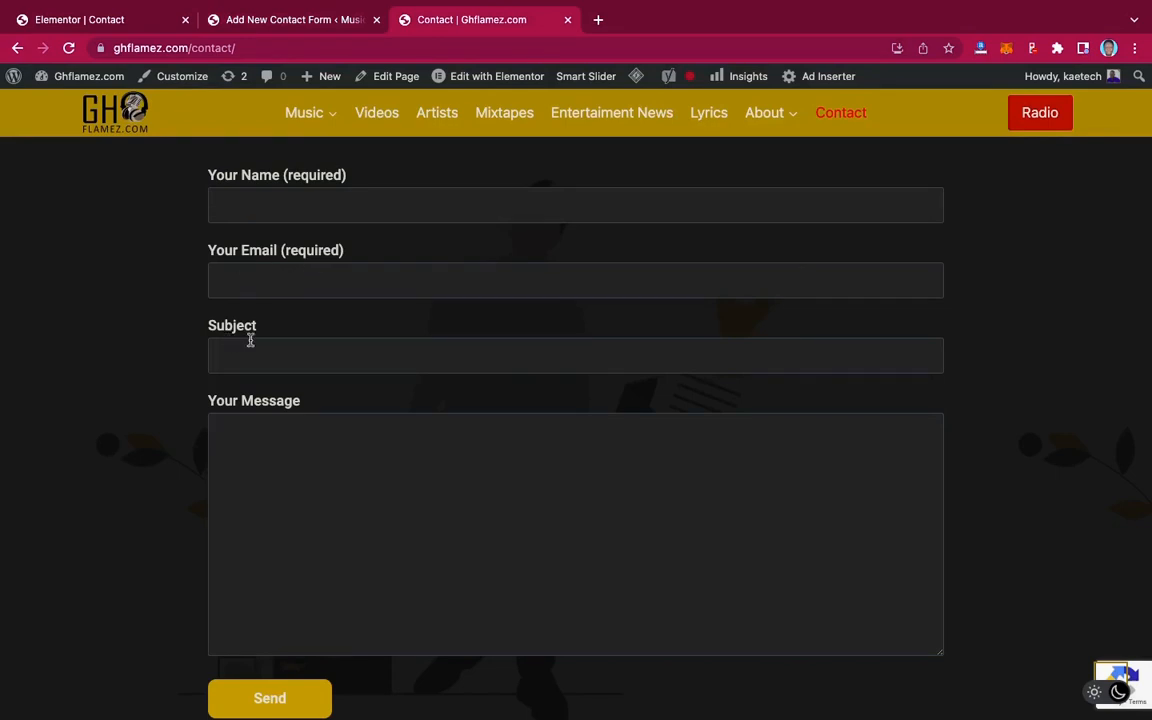
Title the new Contact Form 7 form 'Contact' and save it to get its shortcode
left_click(229, 20)
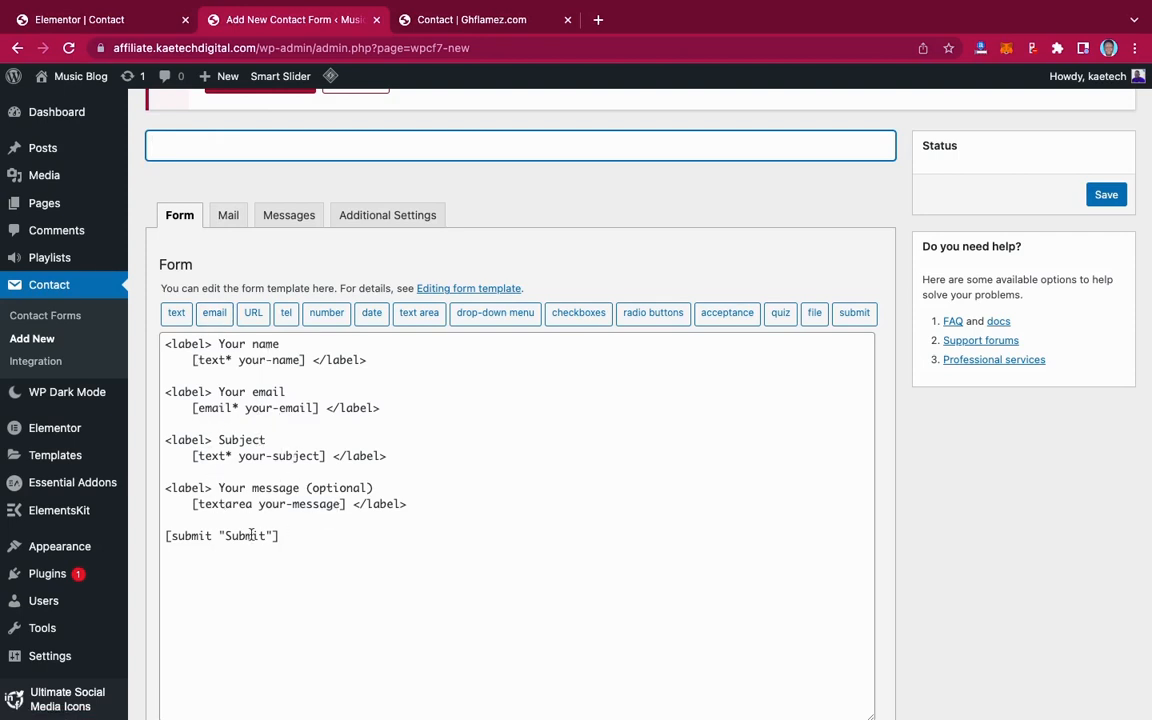
scroll(461, 478, "up", 3)
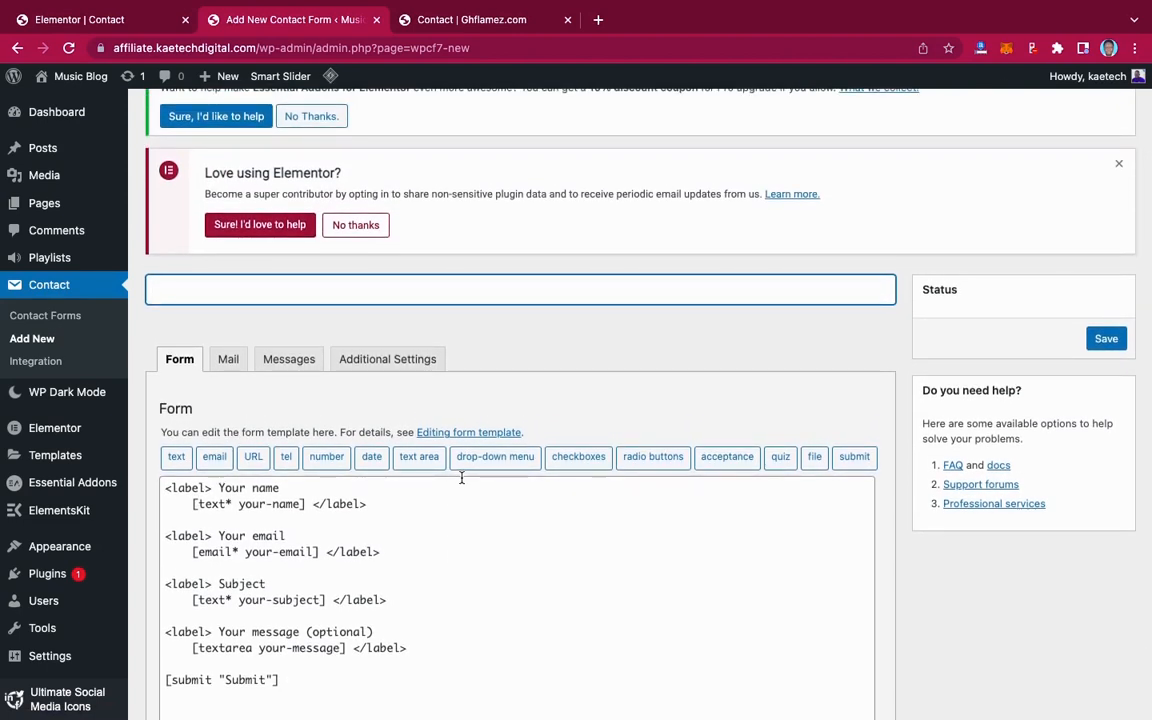
type("Contact")
left_click(1105, 338)
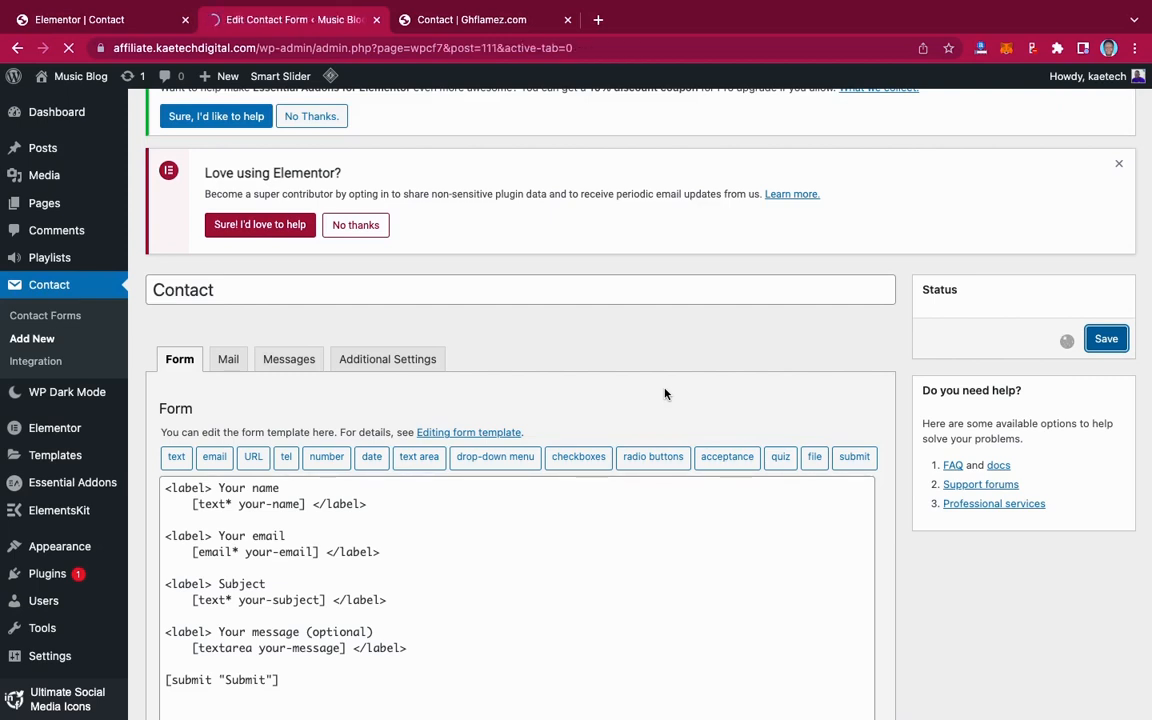
scroll(664, 393, "down", 2)
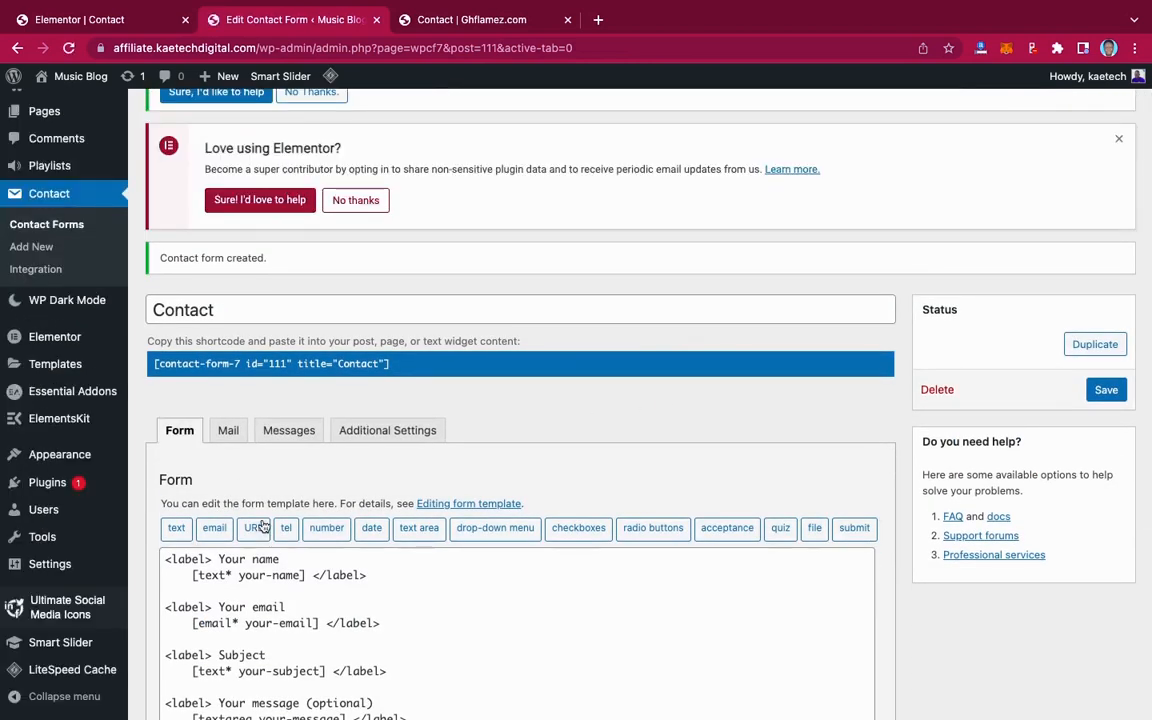
left_click(229, 432)
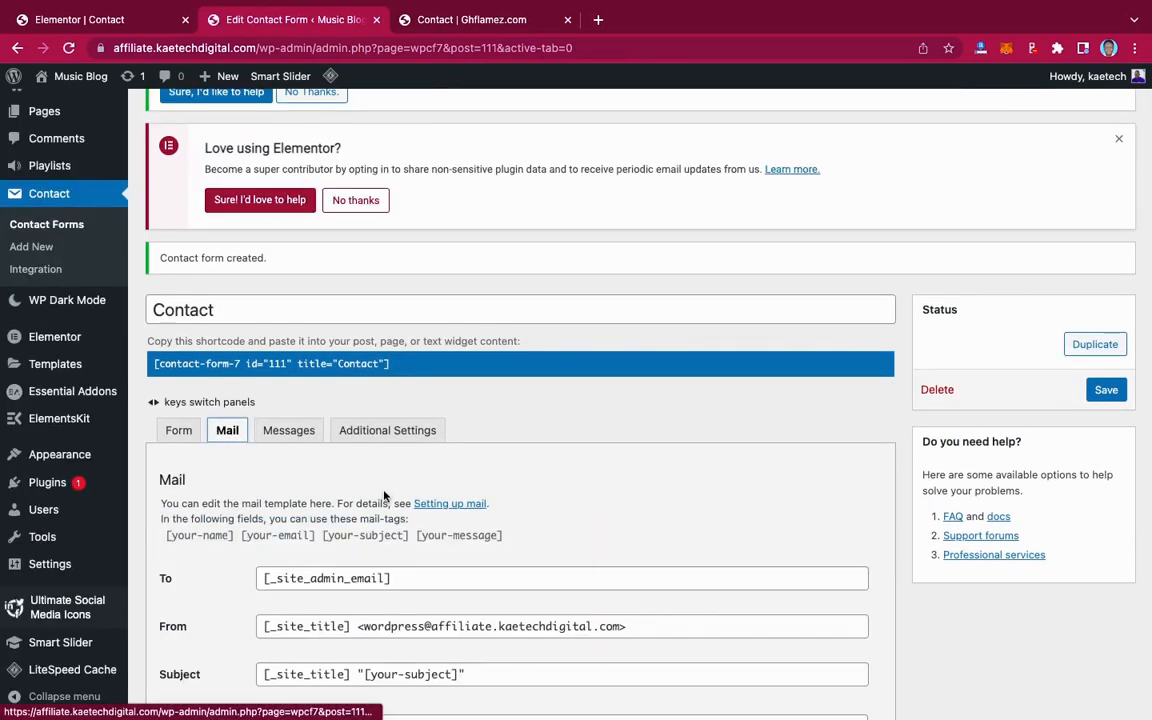
scroll(400, 503, "down", 1)
scroll(400, 503, "down", 3)
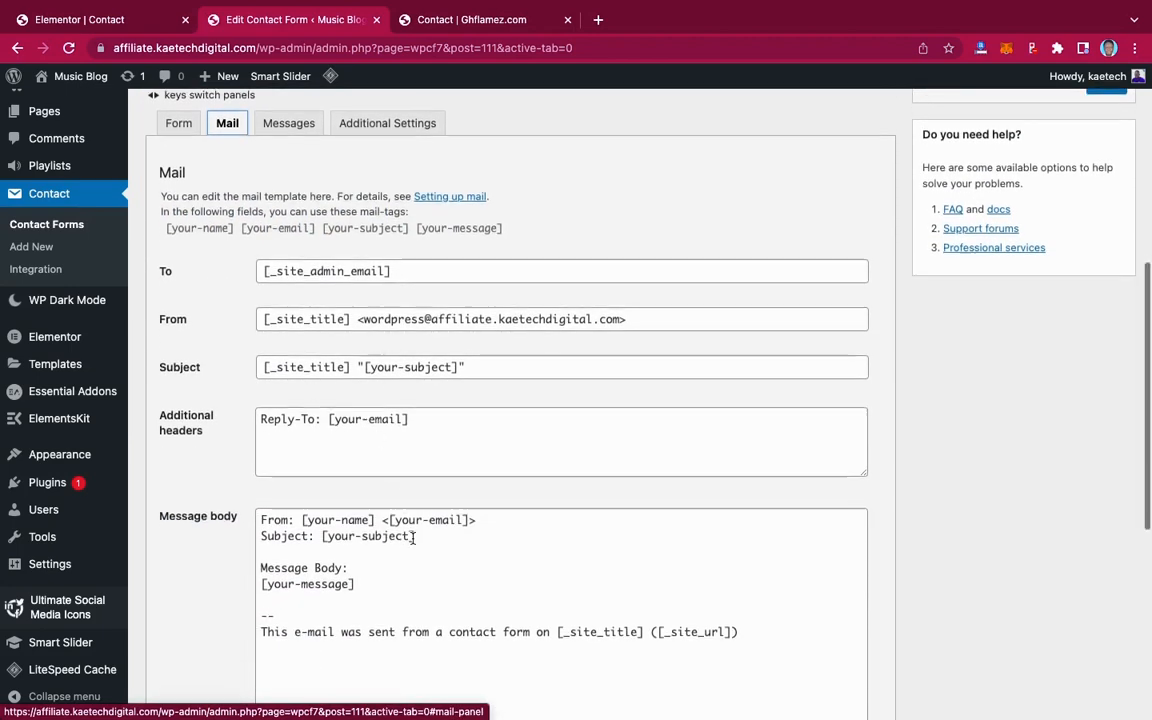
scroll(400, 510, "down", 1)
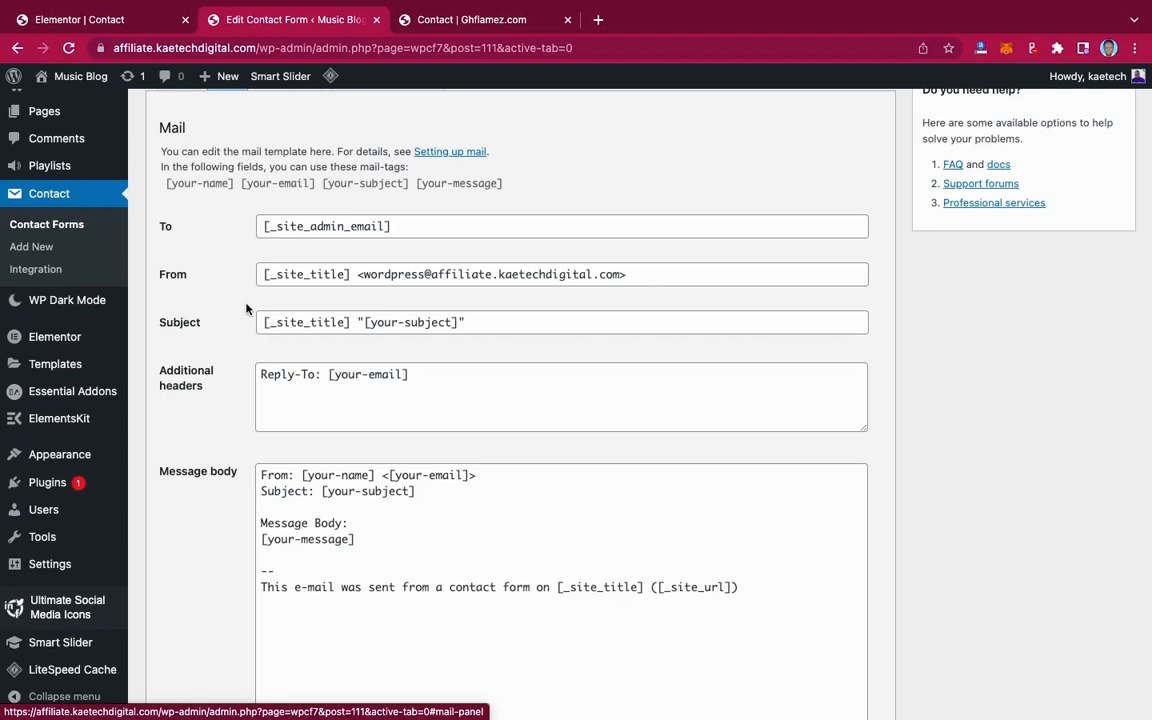
scroll(246, 309, "up", 2)
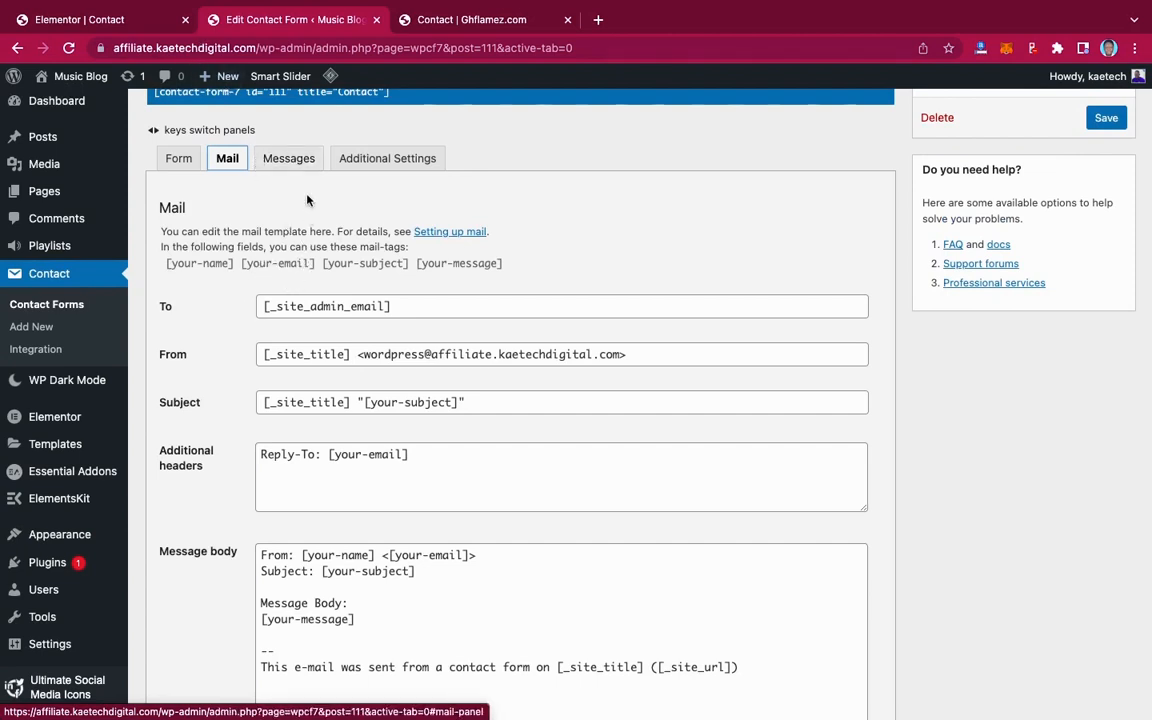
left_click(289, 159)
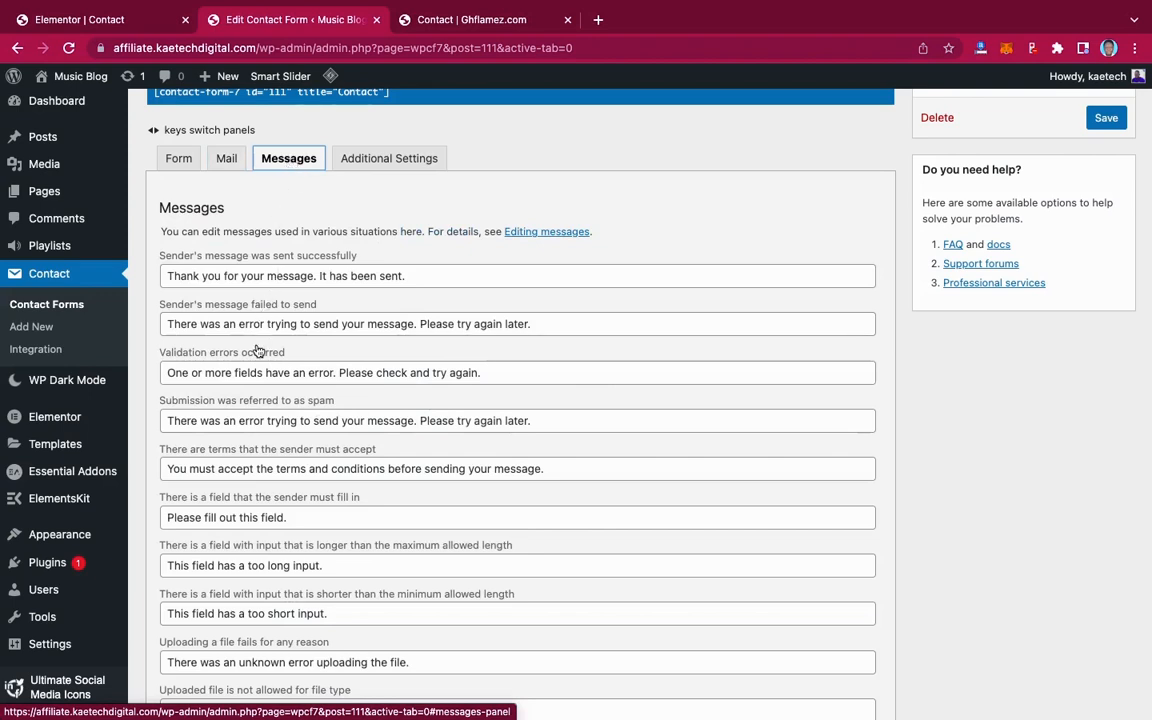
scroll(259, 351, "down", 1)
scroll(259, 351, "up", 1)
scroll(283, 321, "down", 8)
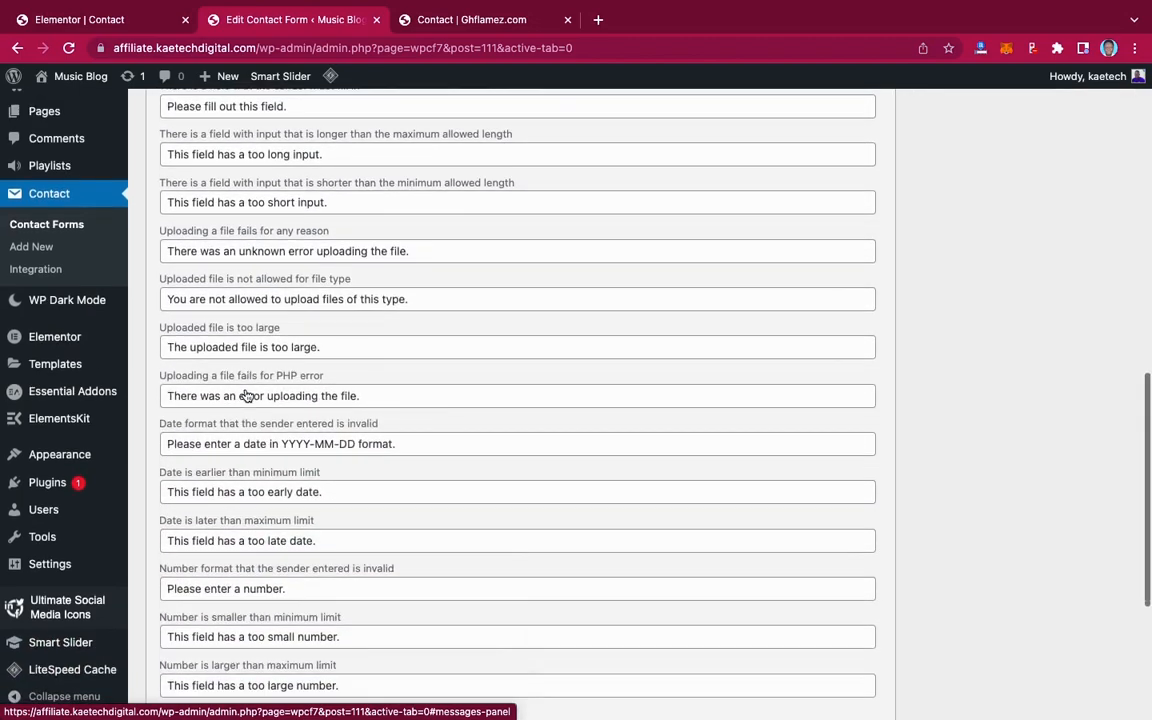
scroll(246, 396, "down", 6)
scroll(246, 392, "up", 5)
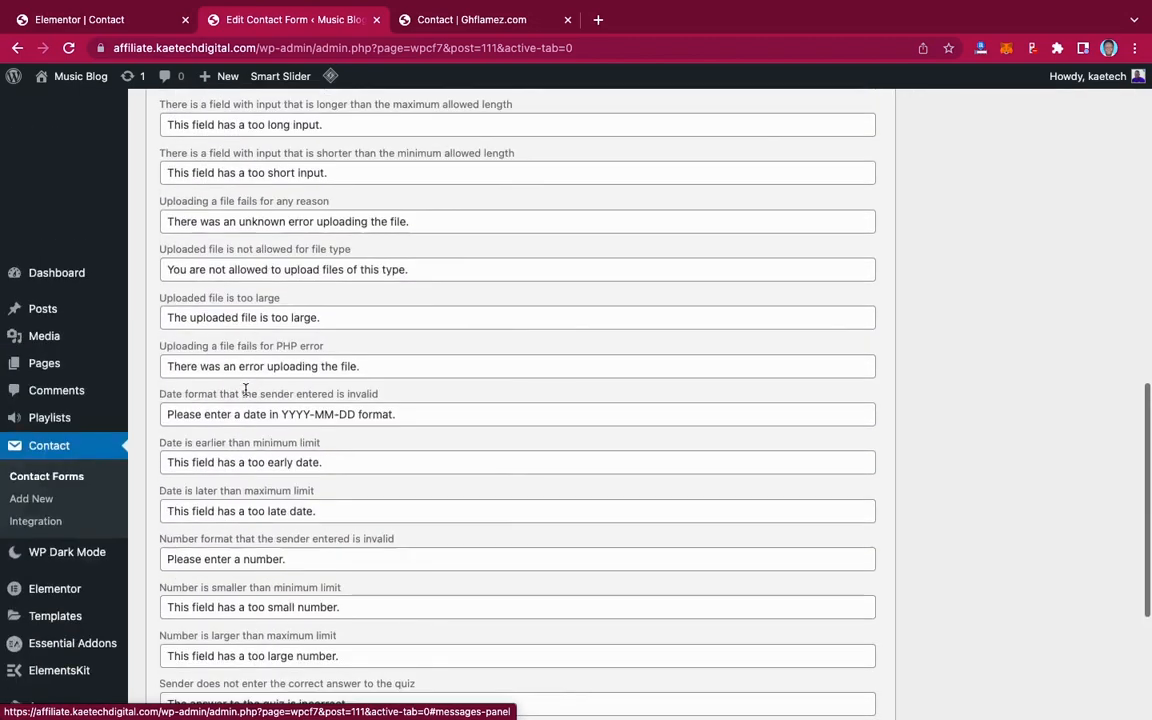
scroll(245, 390, "up", 14)
scroll(310, 338, "down", 2)
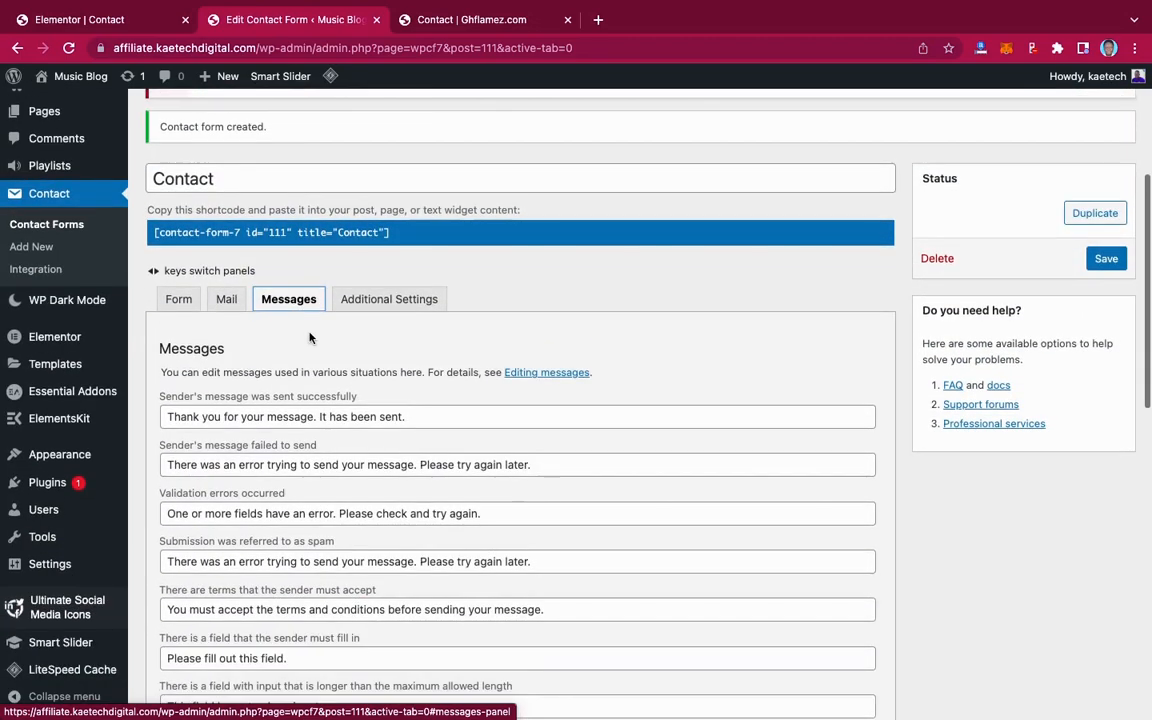
left_click(368, 300)
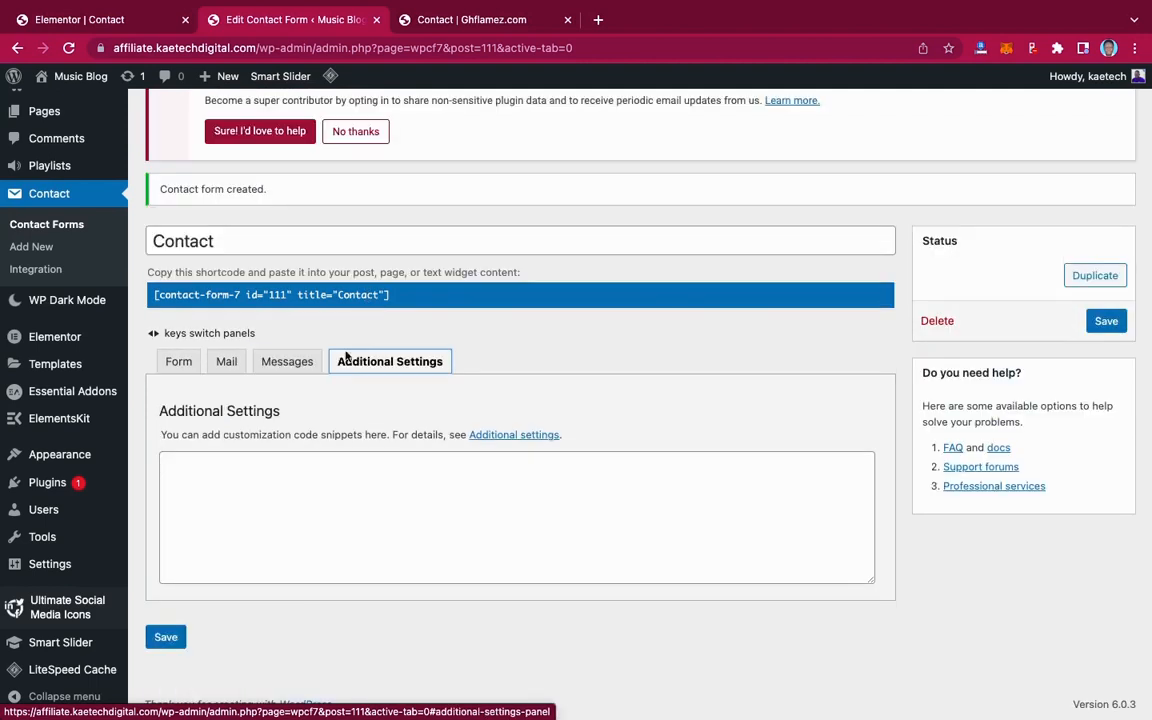
left_click(179, 362)
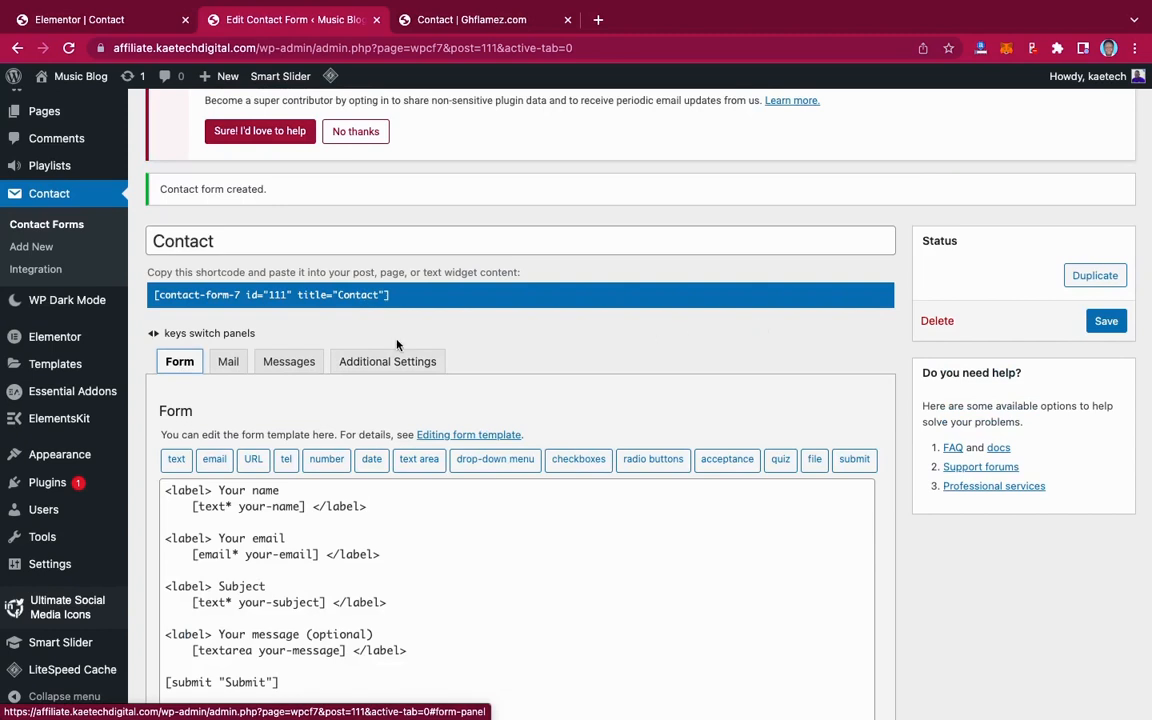
Reload the Contact page editor, check the live page, then bring up the new-section structure picker
left_click(94, 22)
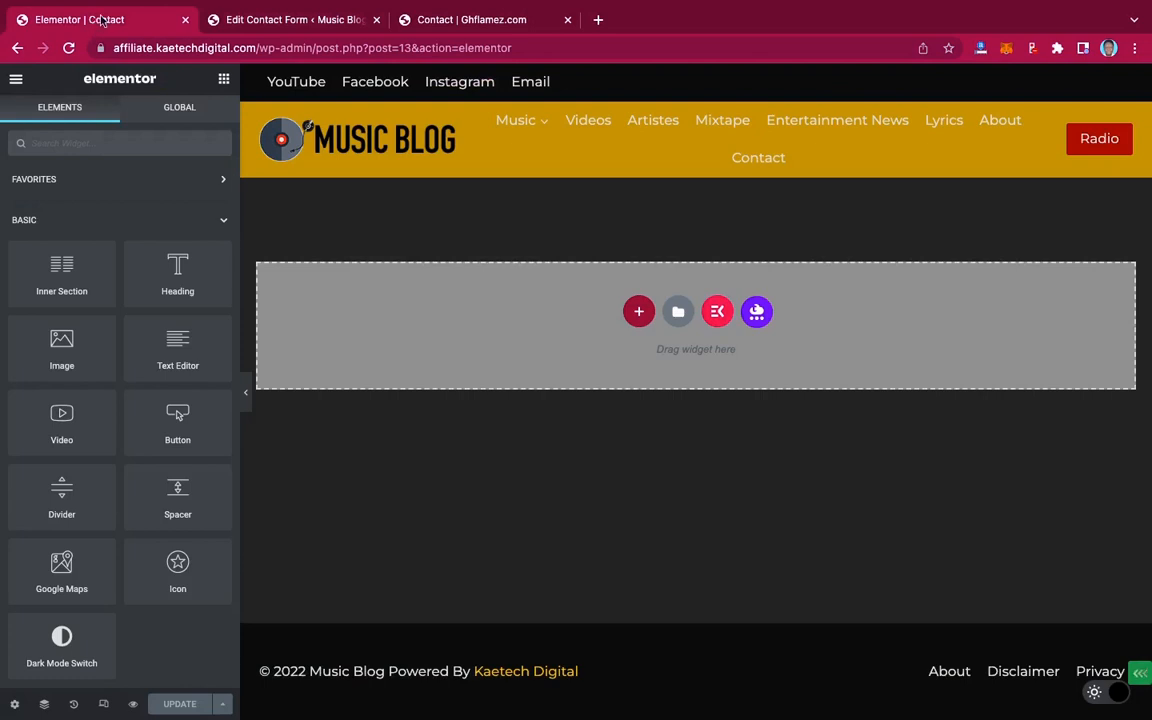
left_click(68, 48)
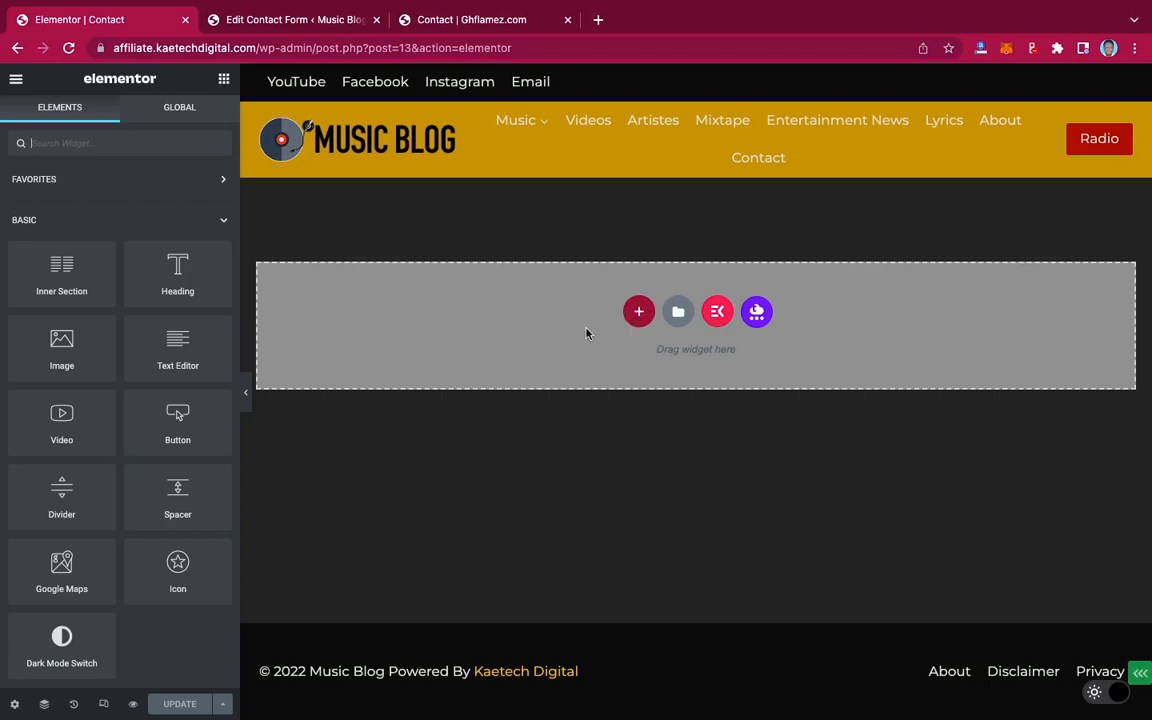
left_click(506, 28)
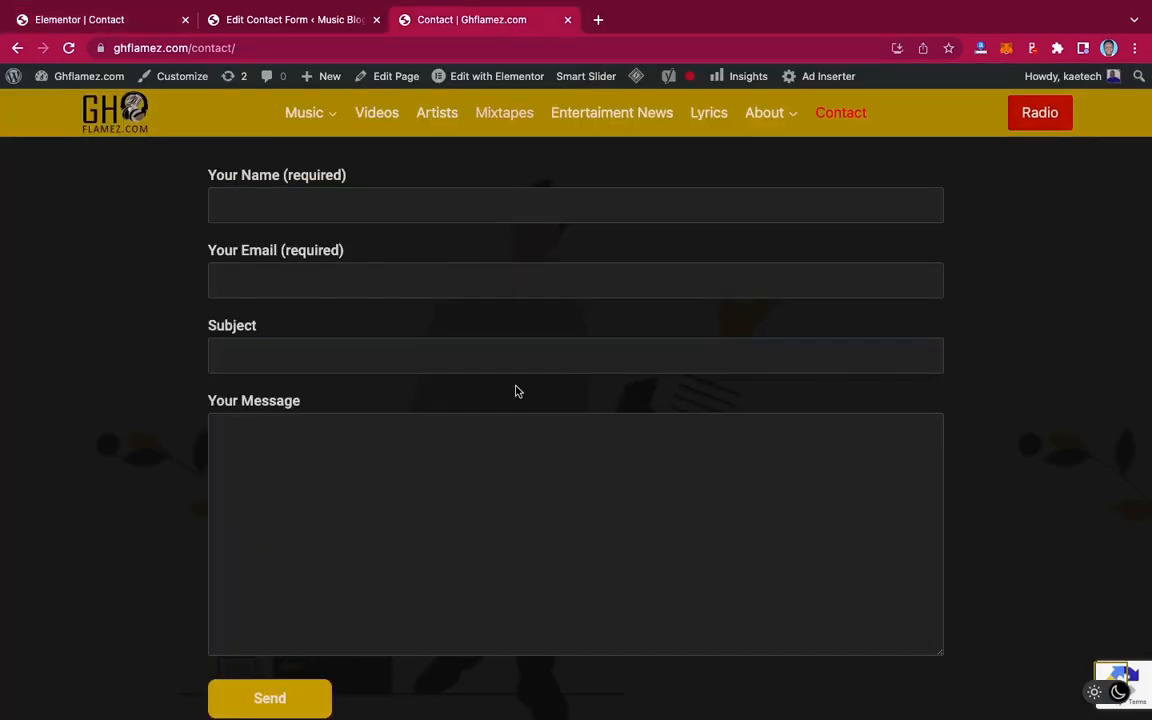
scroll(514, 390, "up", 5)
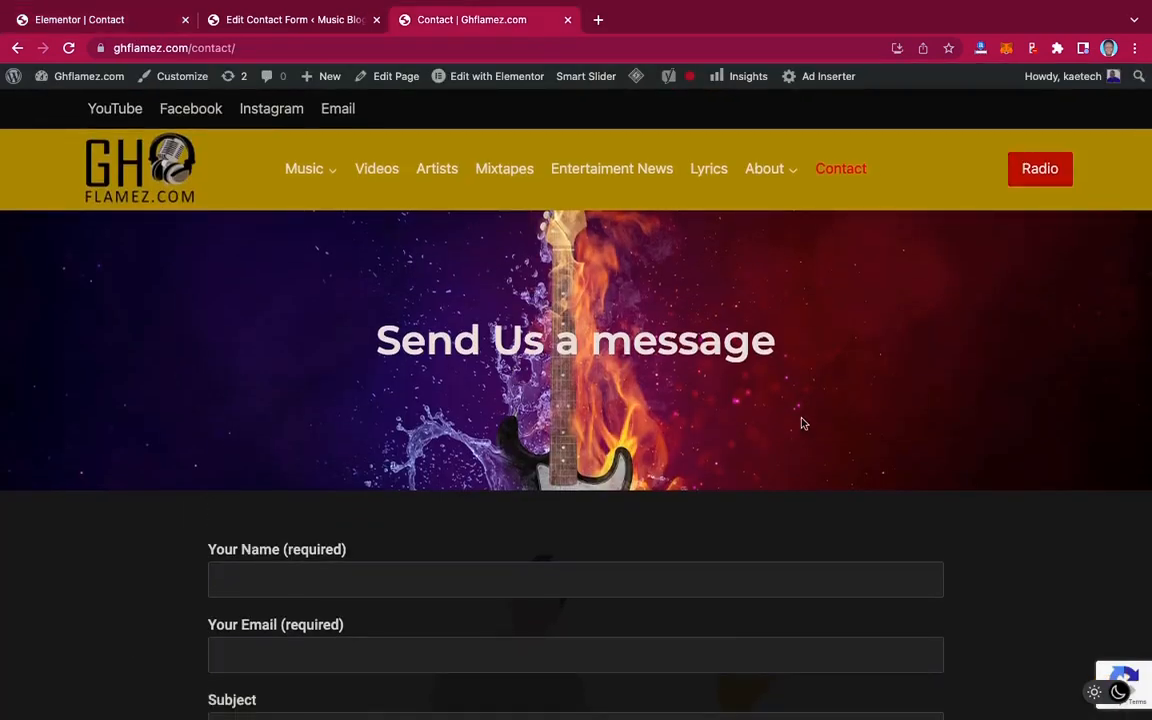
left_click(104, 29)
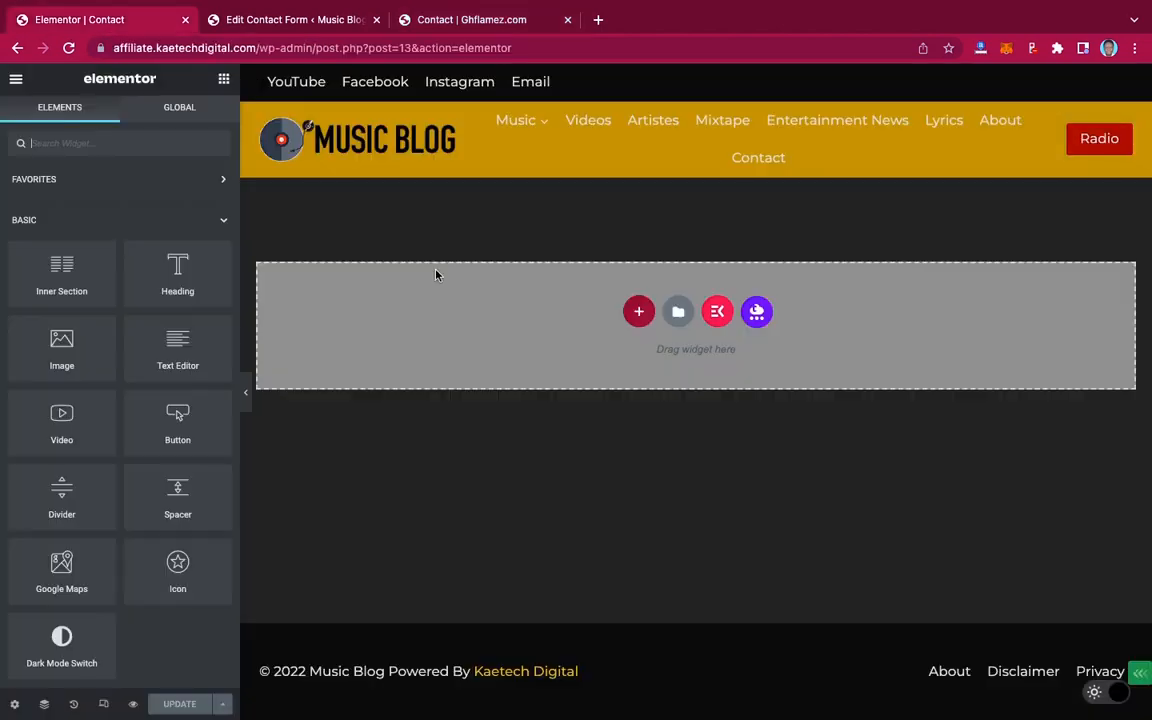
left_click(638, 311)
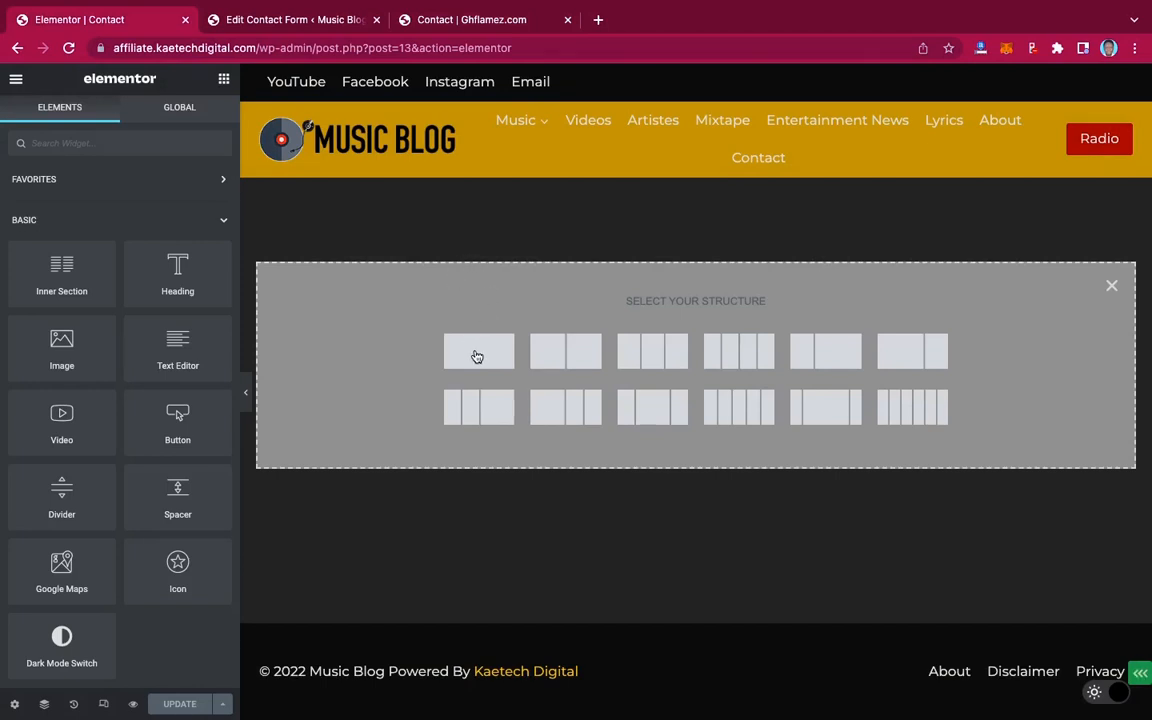
Create a one-column section with Full Width content and a 400 px minimum height, previewed in light mode
left_click(520, 220)
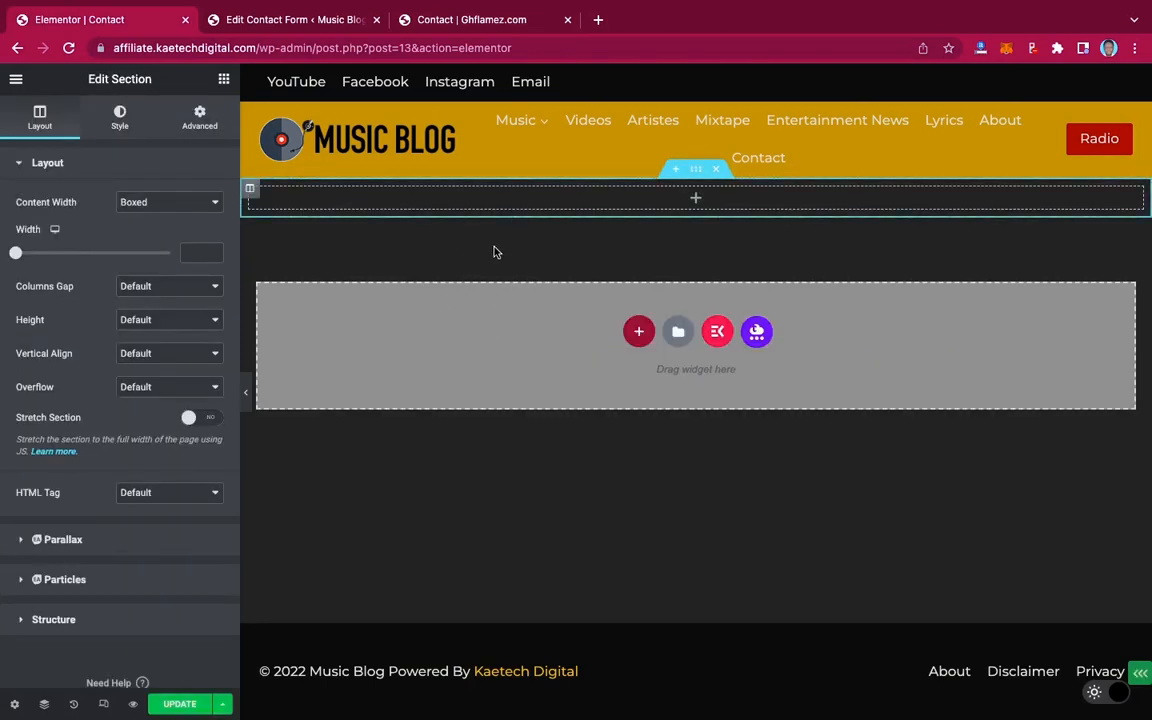
left_click(158, 201)
left_click(172, 219)
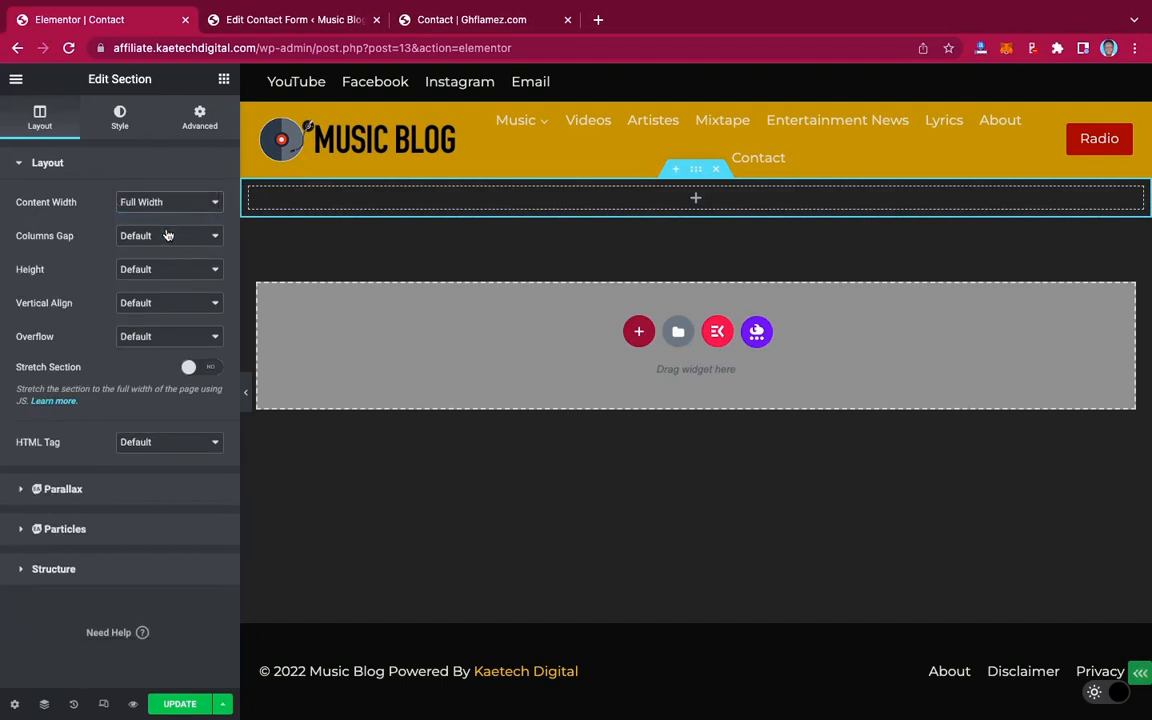
left_click(160, 269)
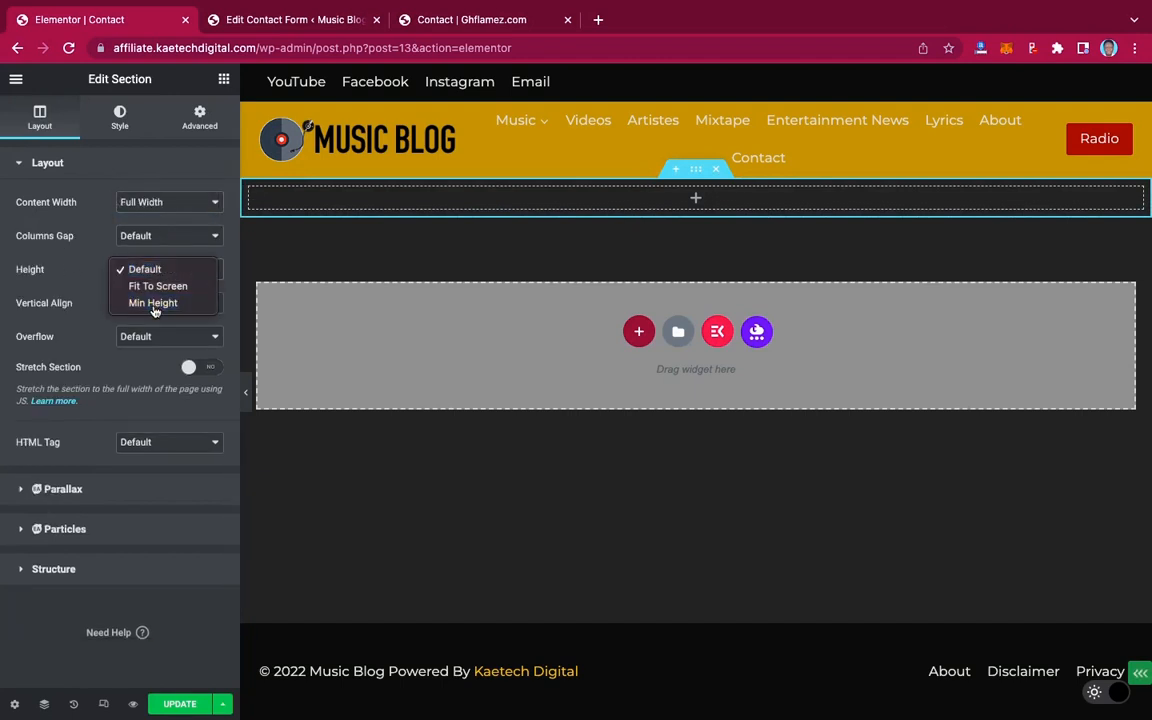
left_click(154, 301)
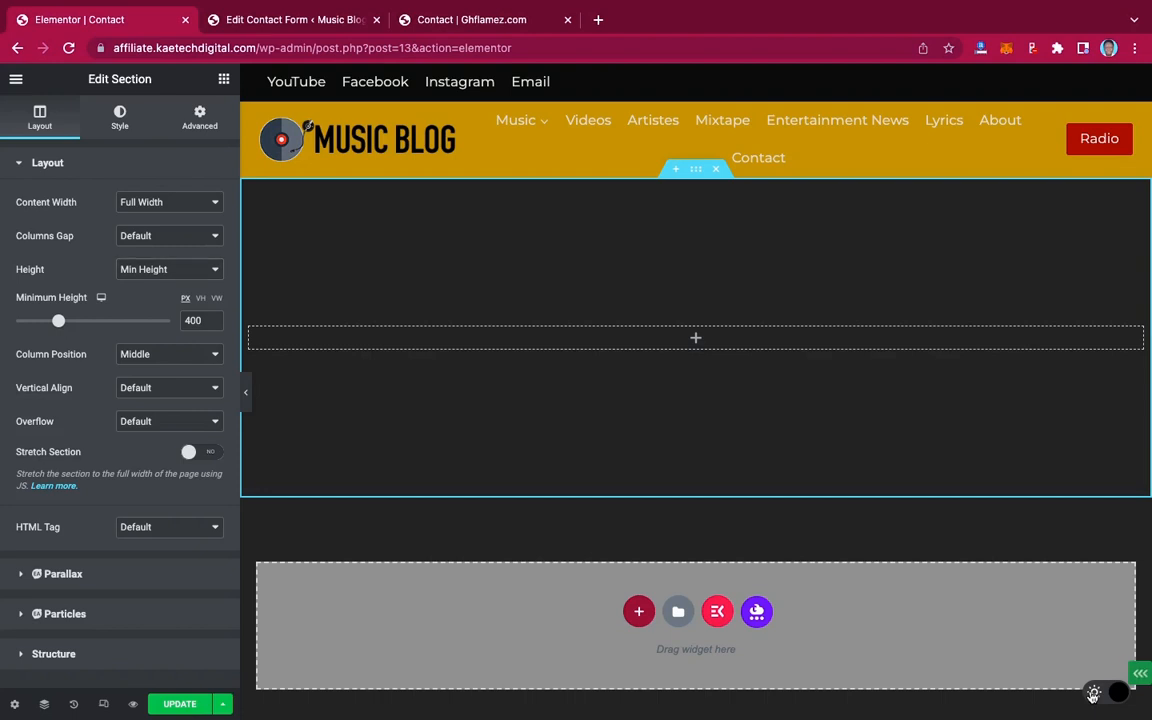
left_click(1093, 694)
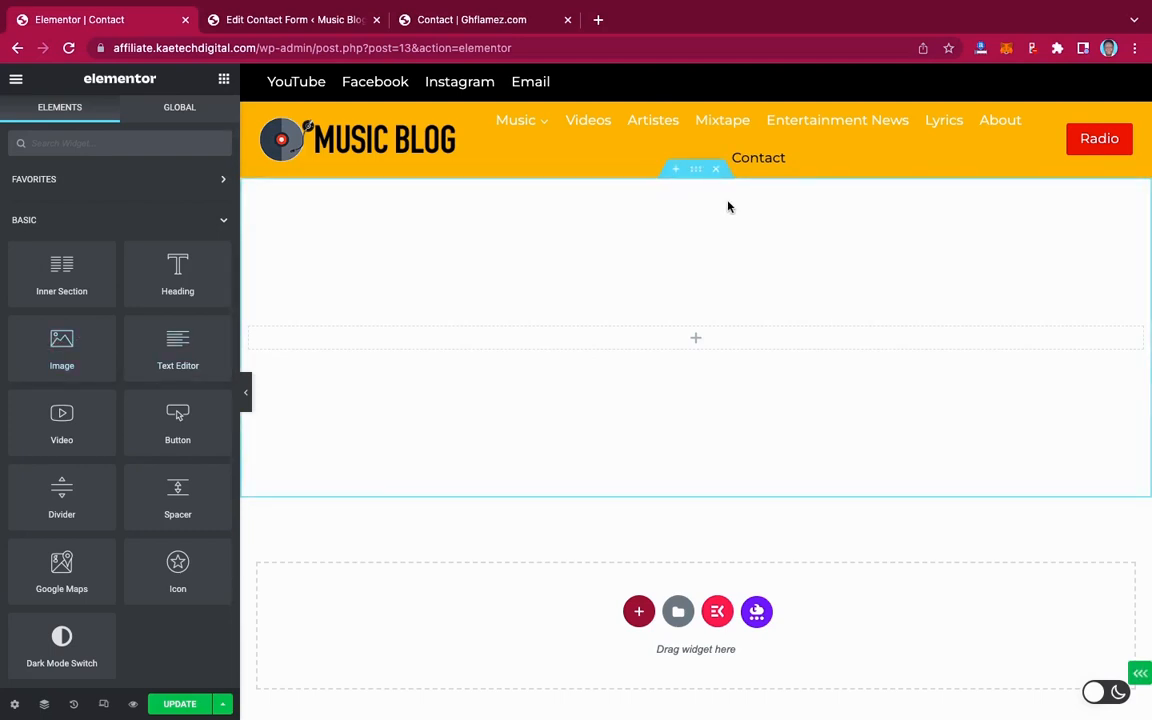
left_click(696, 172)
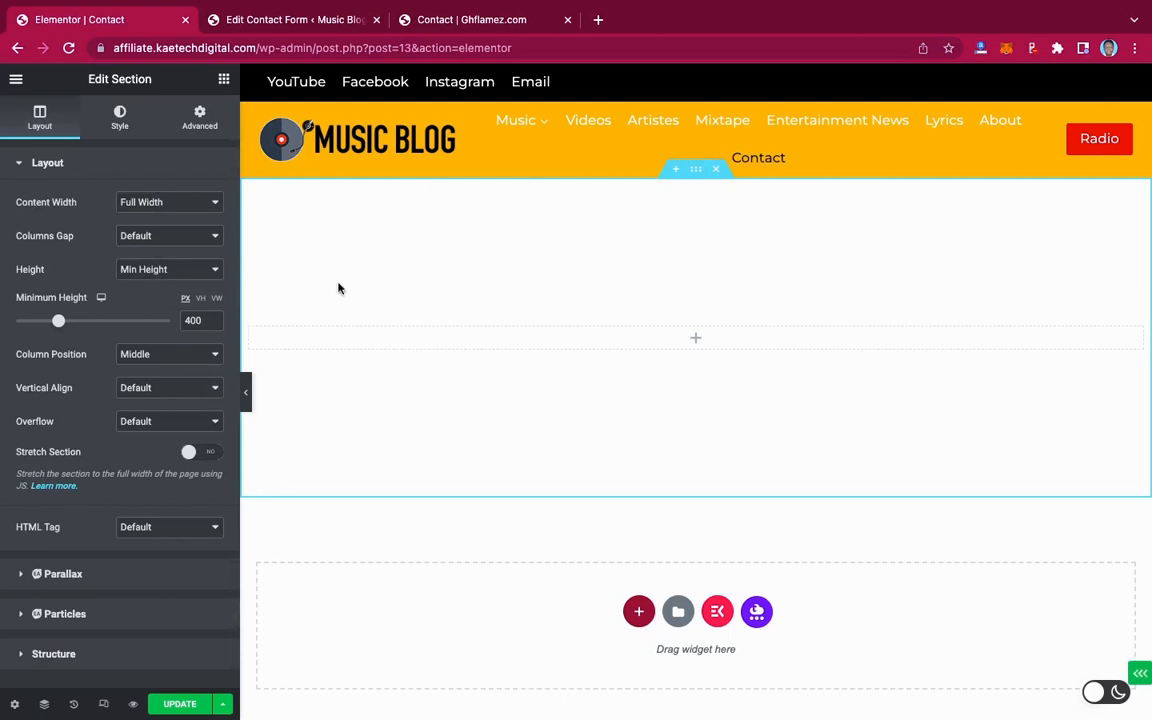
Give the section a Classic background using the guitarist photo, positioned Center Center
left_click(119, 120)
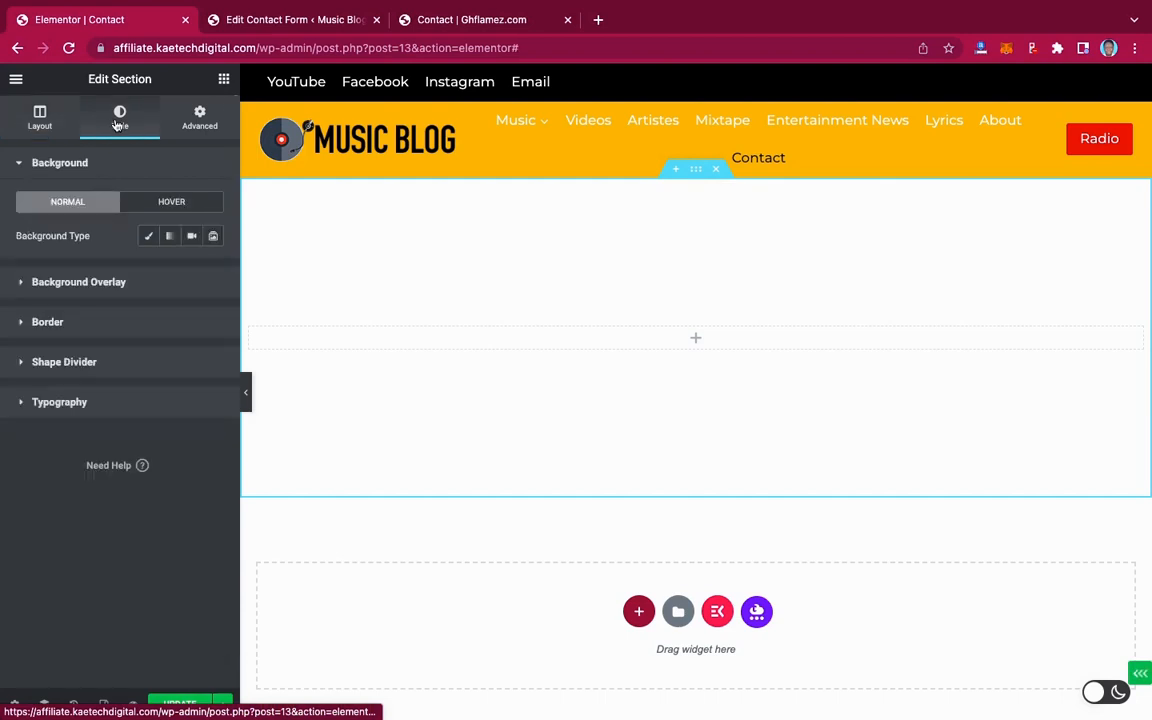
left_click(150, 238)
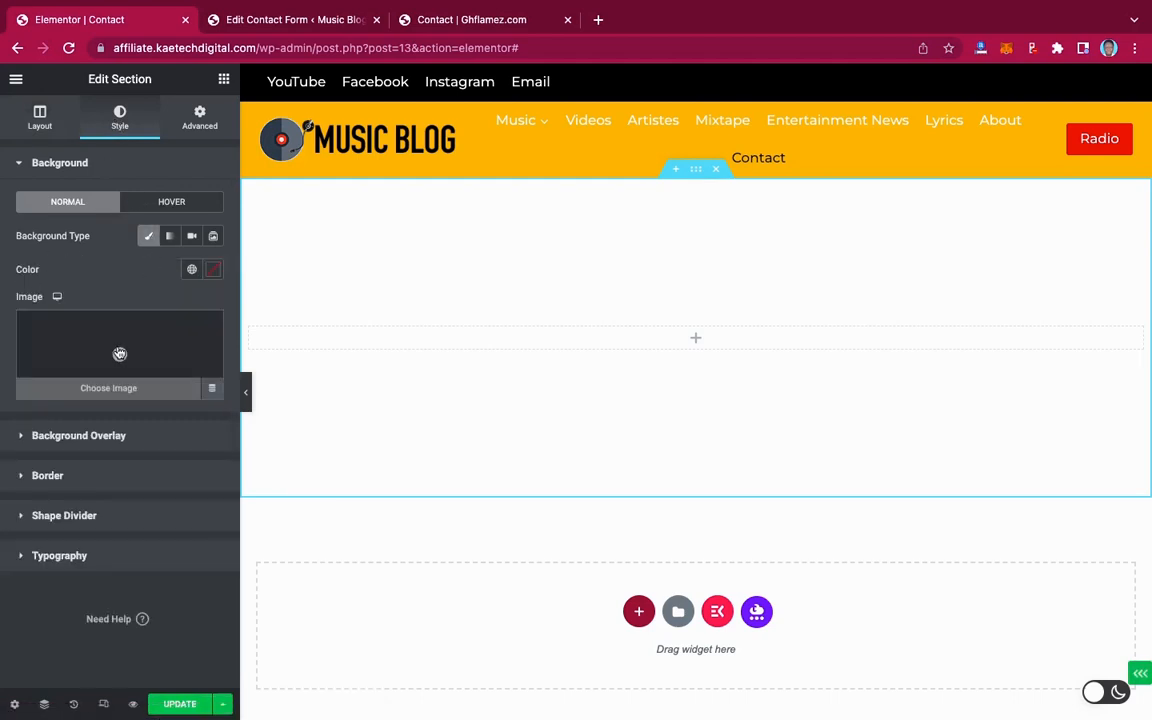
left_click(119, 354)
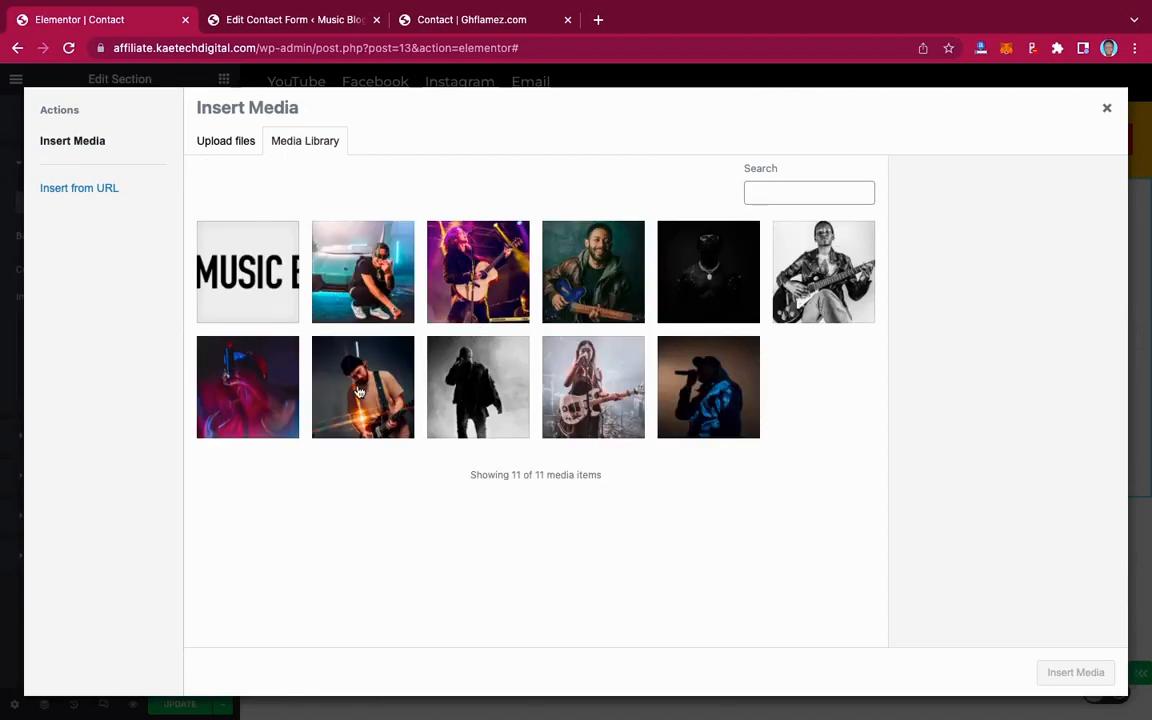
left_click(358, 392)
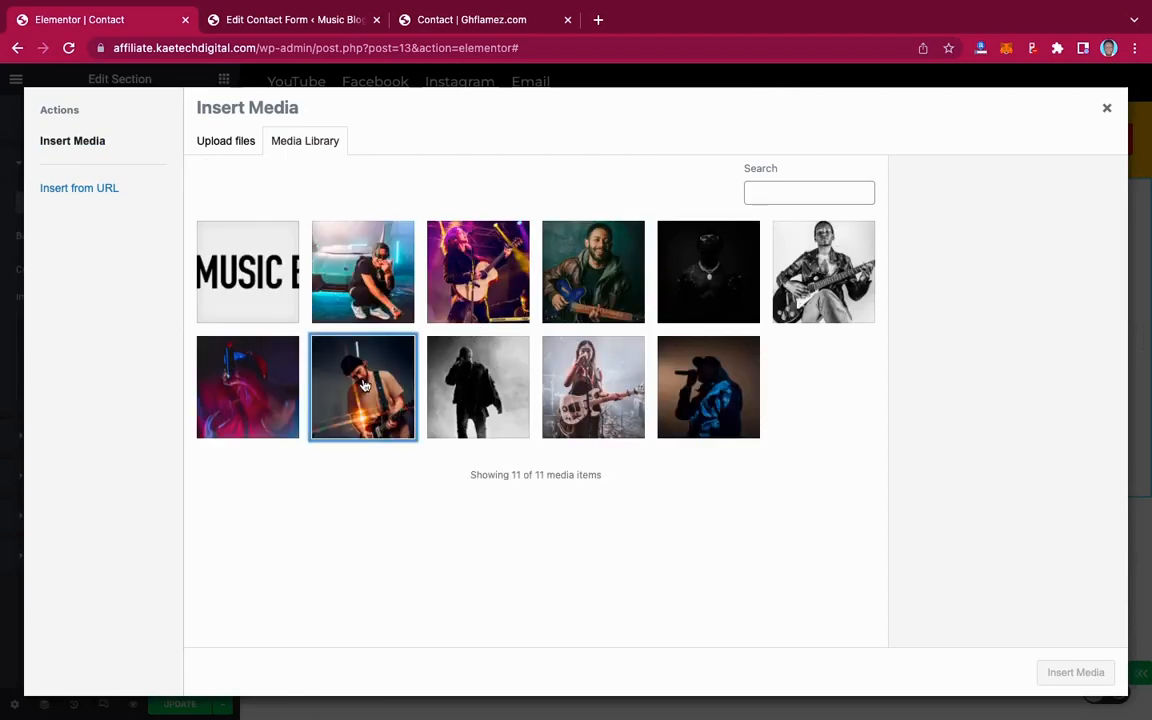
left_click(1075, 672)
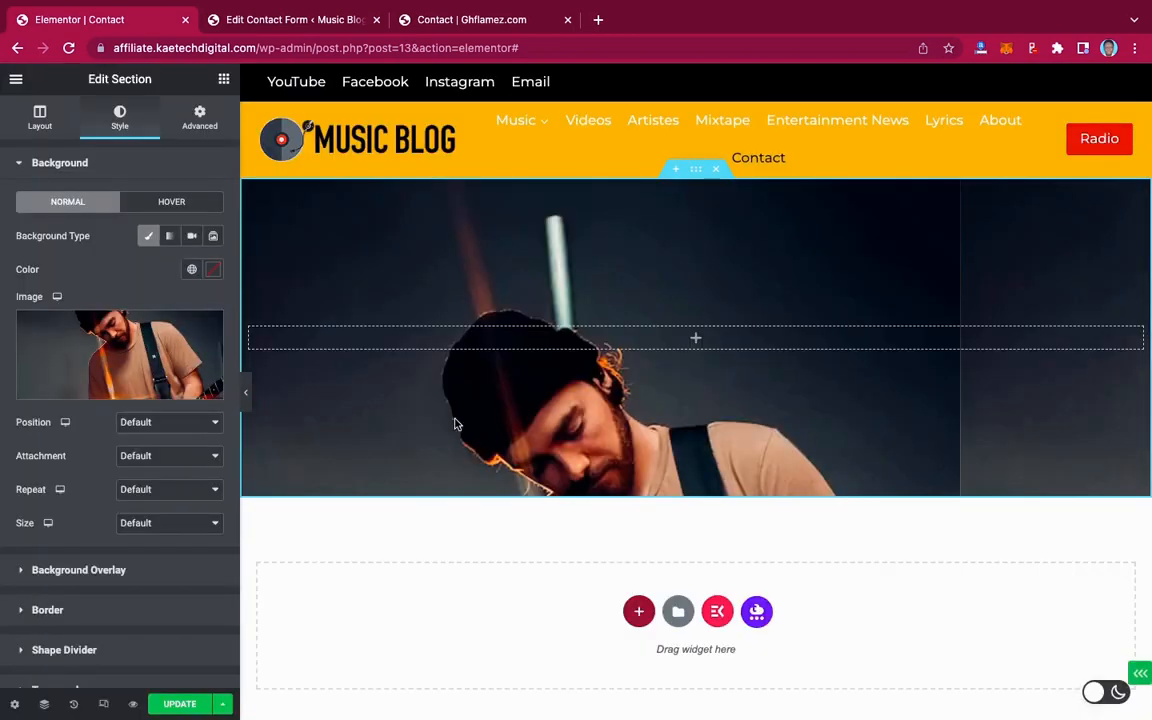
left_click(156, 427)
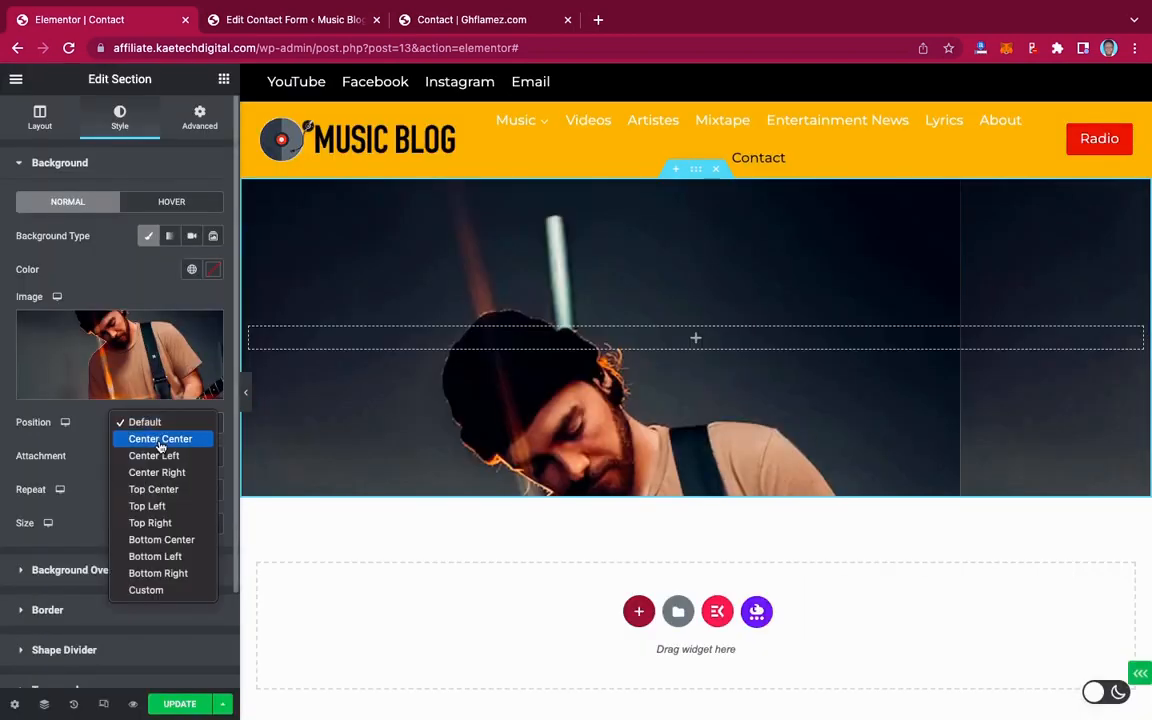
left_click(160, 443)
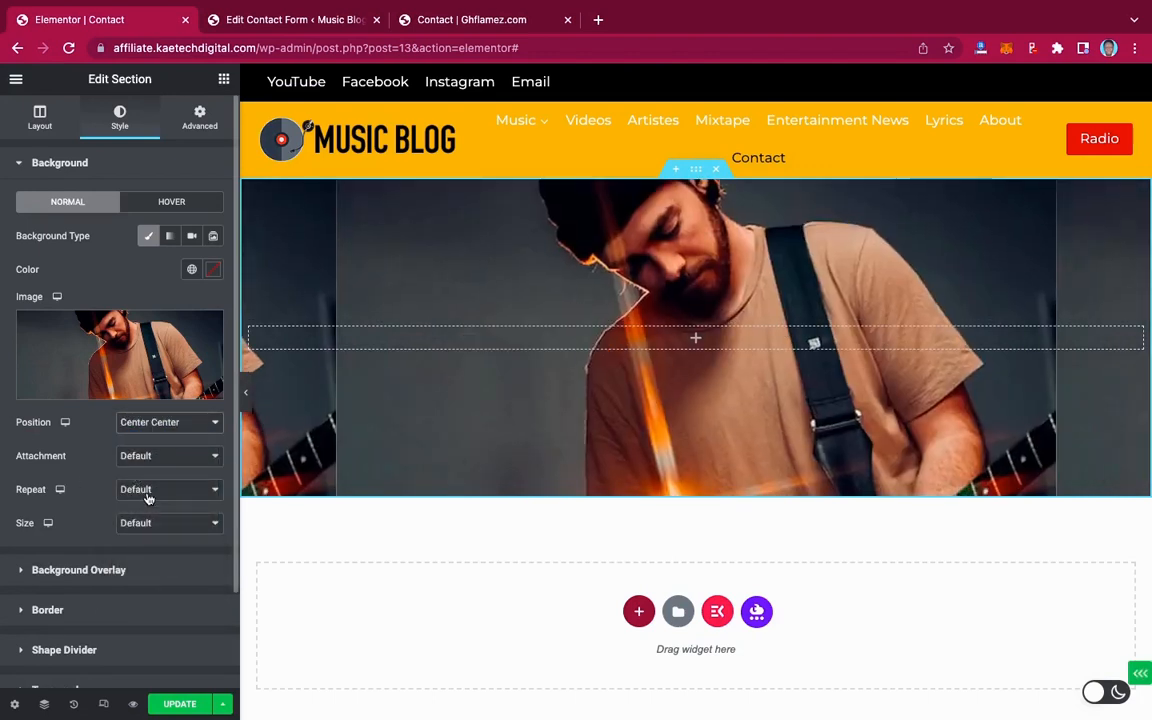
Set the background image to Fixed attachment, No-repeat and Cover size
left_click(450, 19)
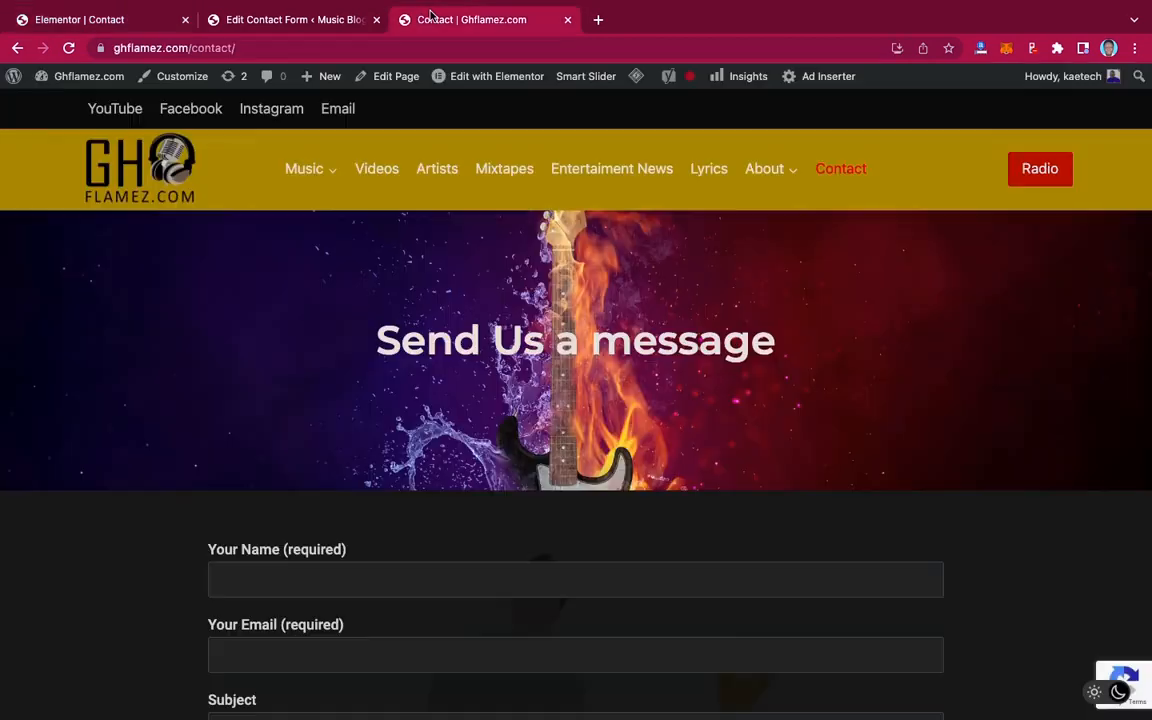
scroll(434, 377, "down", 6)
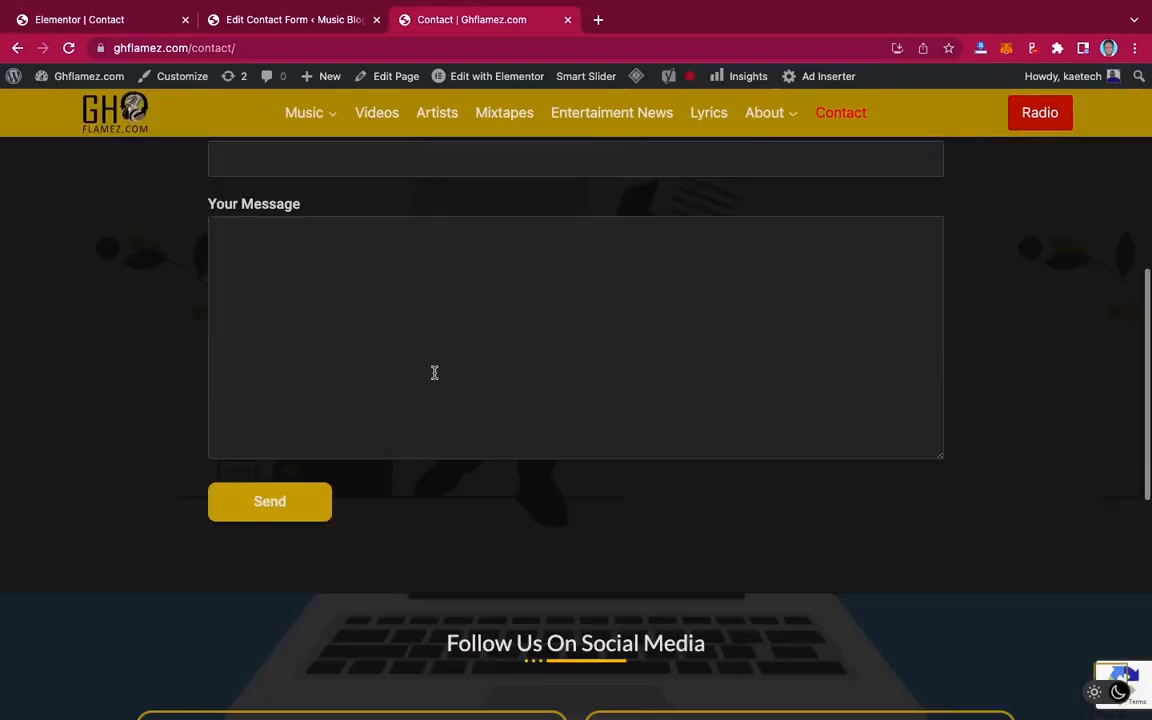
scroll(434, 372, "up", 3)
scroll(434, 372, "up", 5)
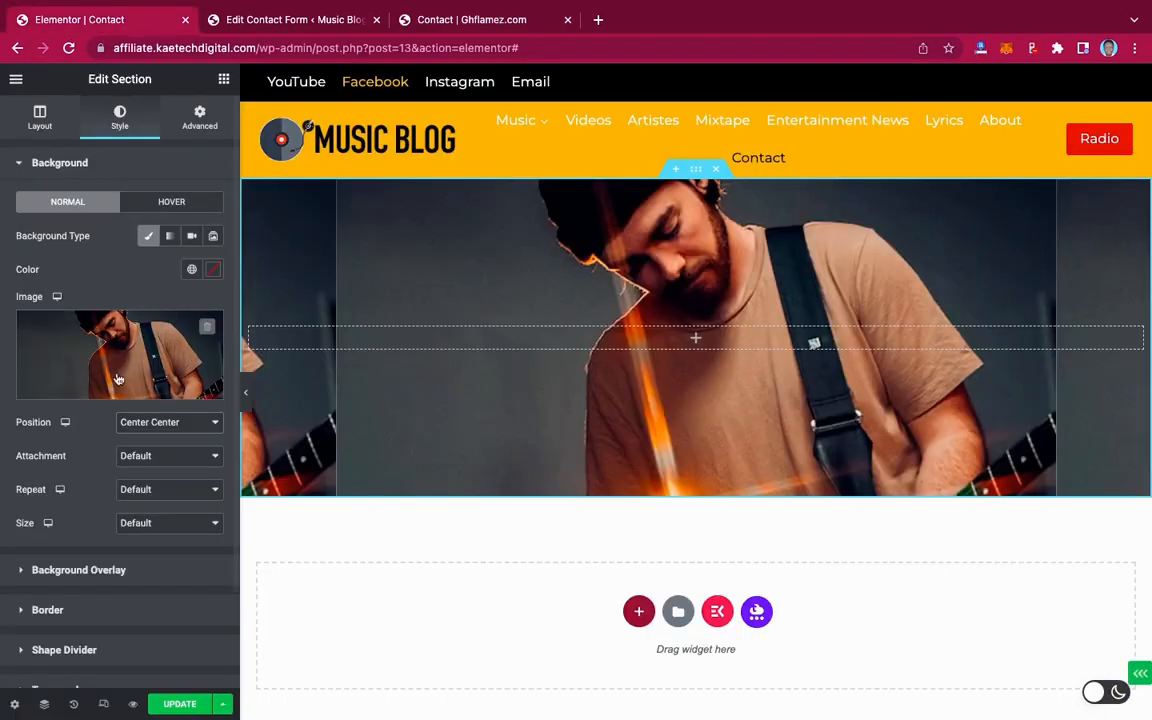
left_click(145, 456)
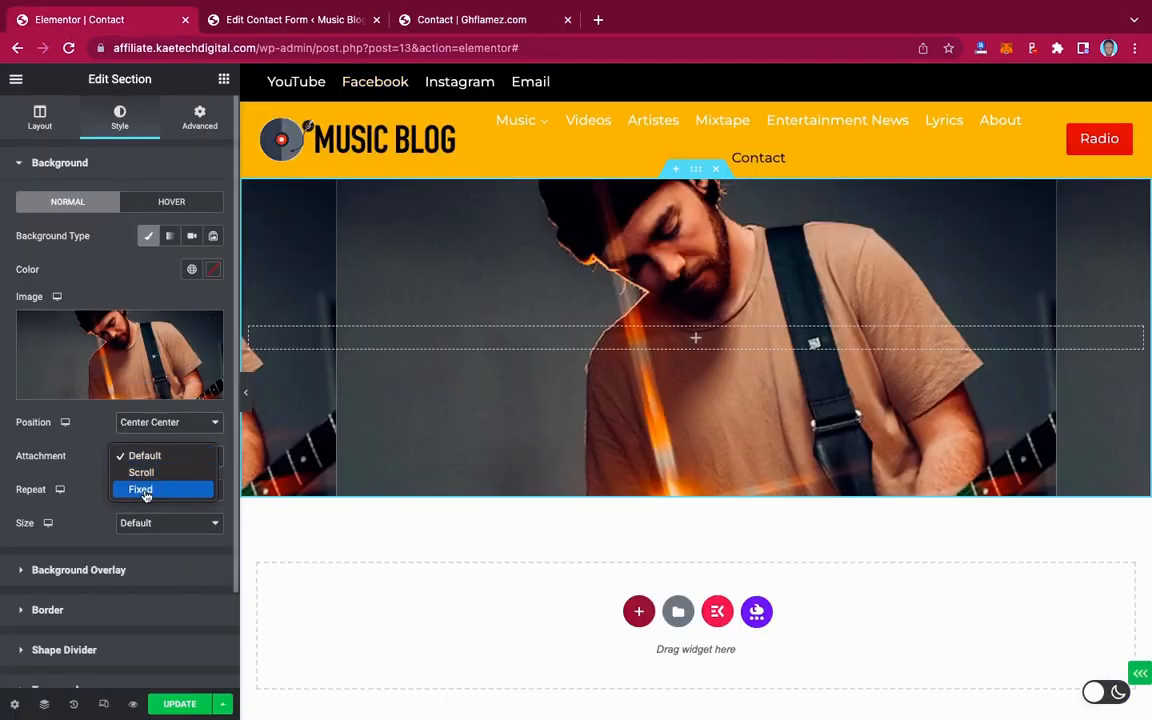
left_click(145, 489)
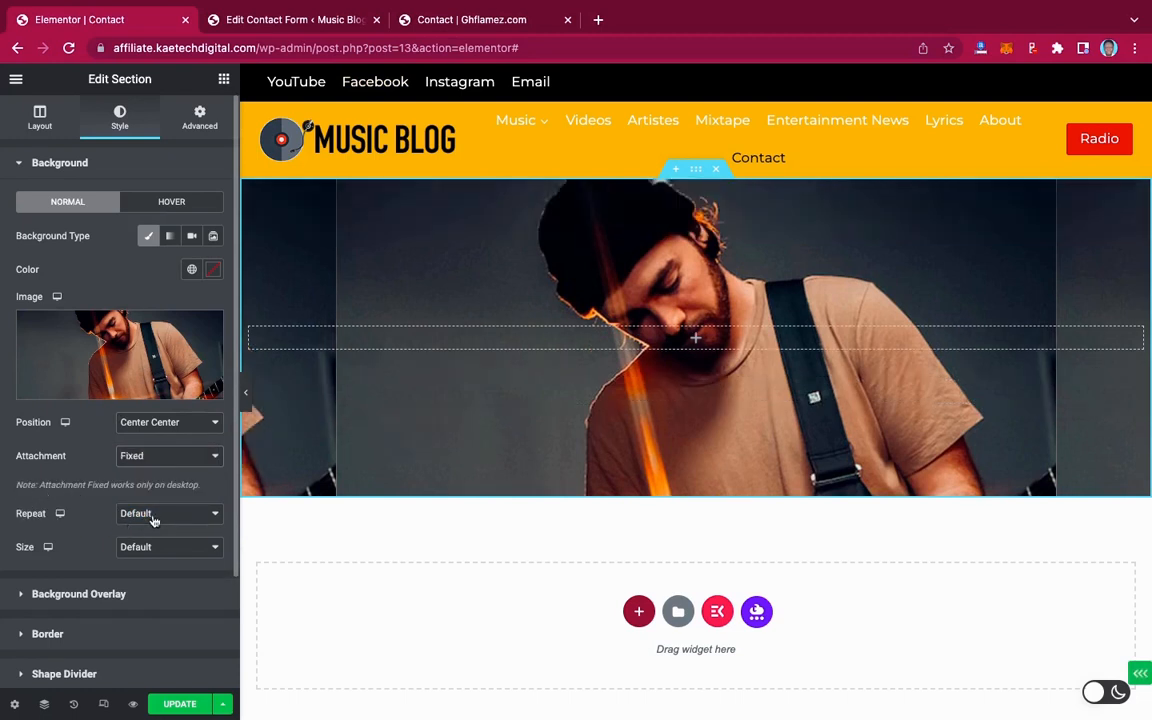
left_click(153, 517)
left_click(153, 536)
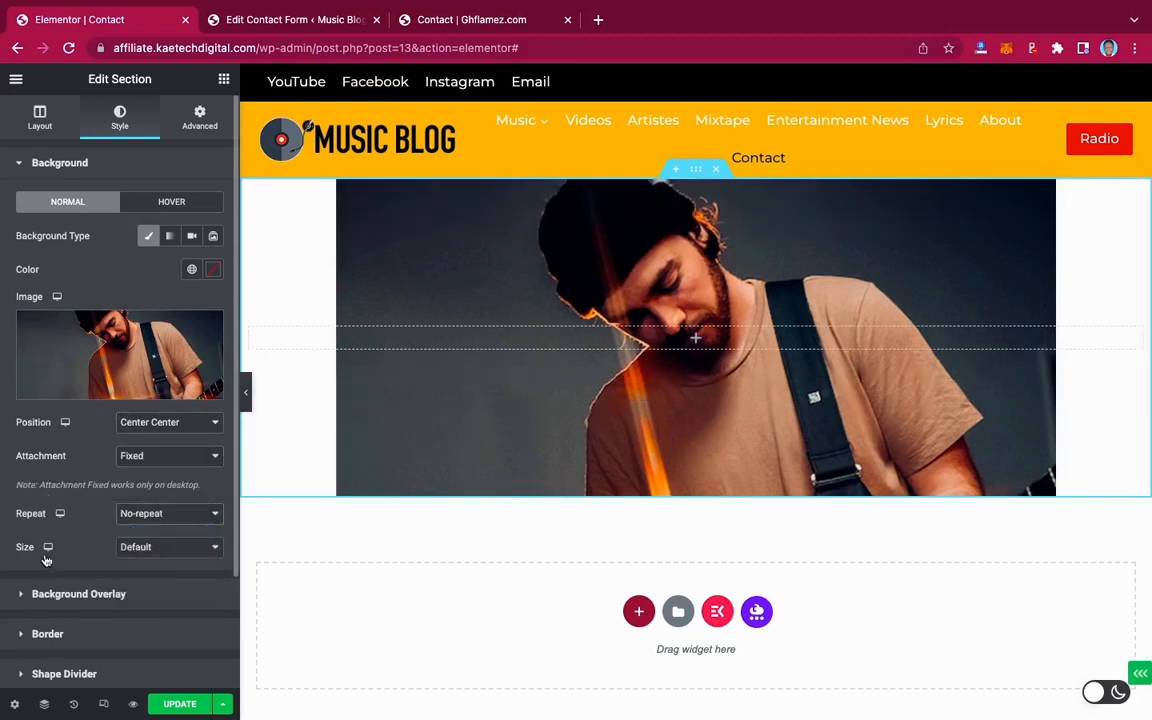
left_click(162, 547)
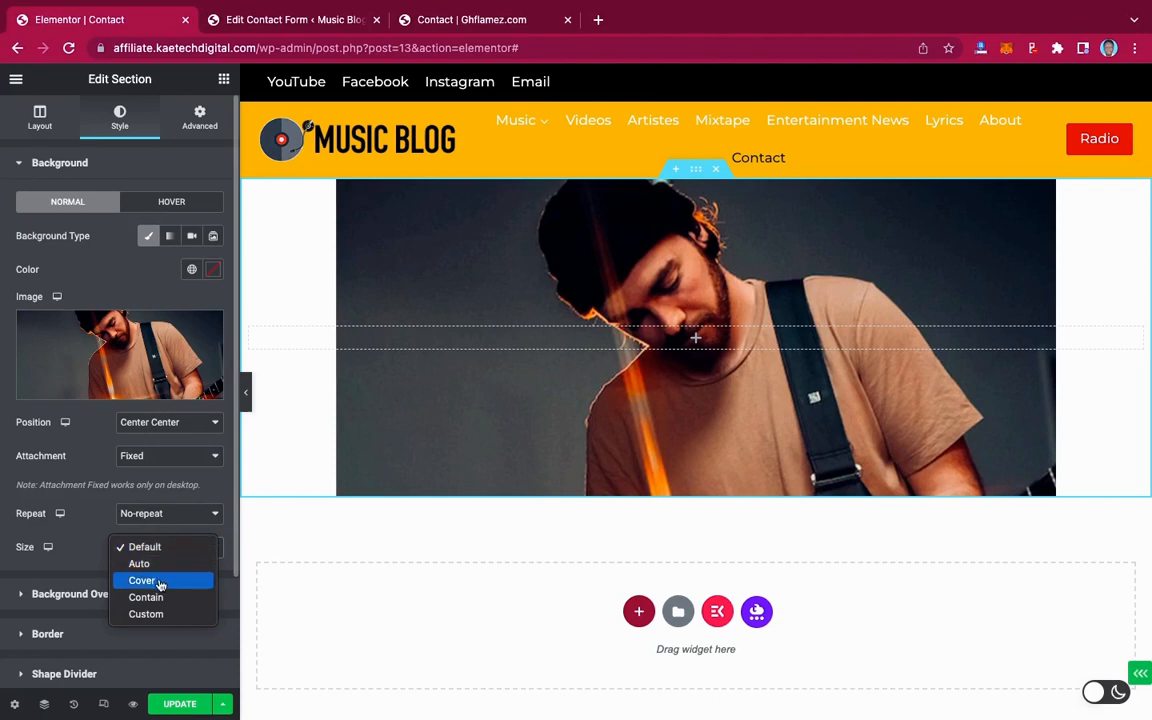
left_click(160, 581)
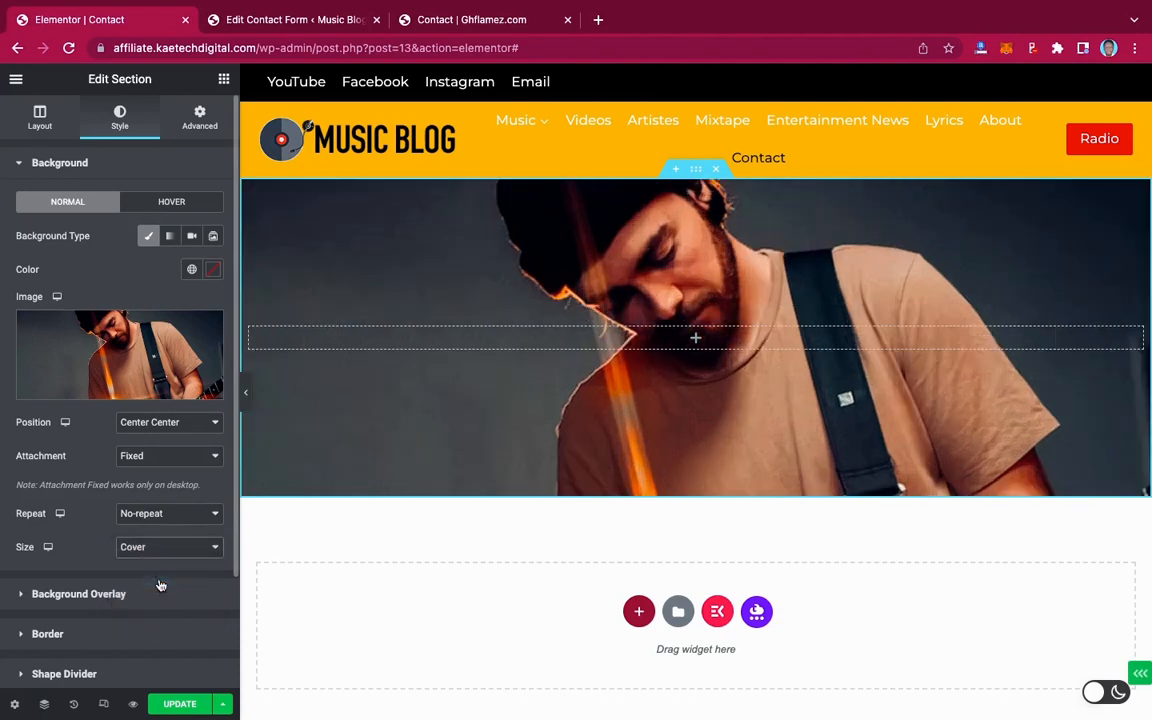
scroll(571, 458, "down", 3)
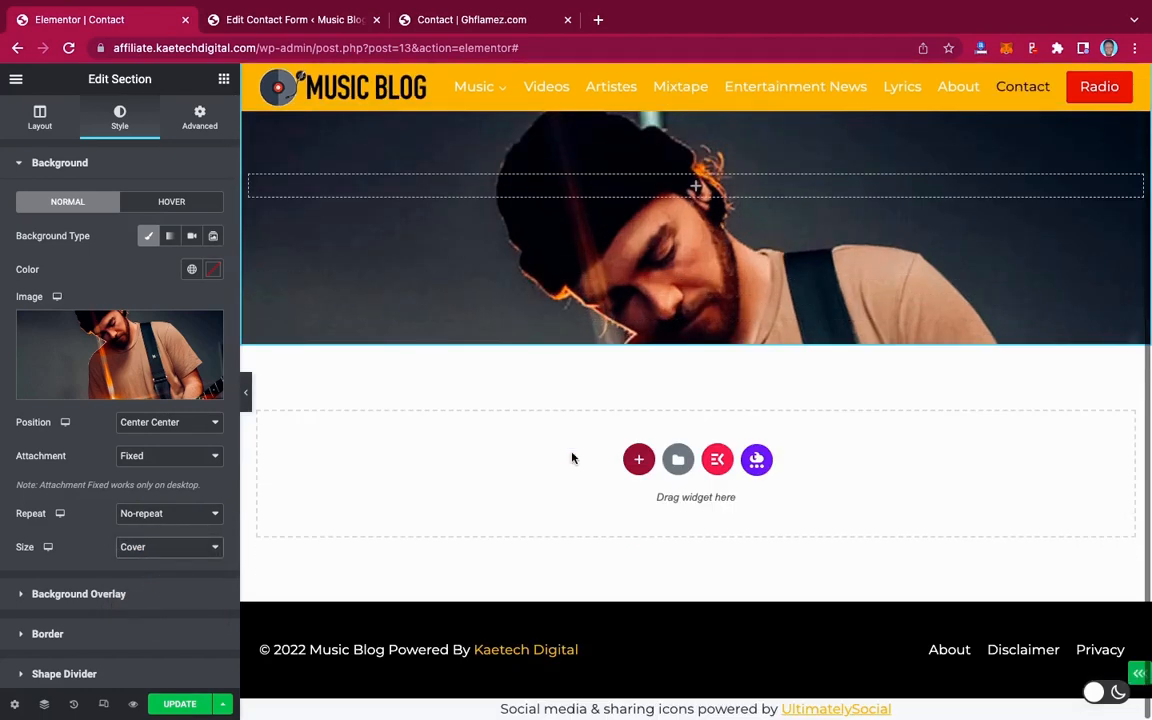
scroll(571, 458, "up", 3)
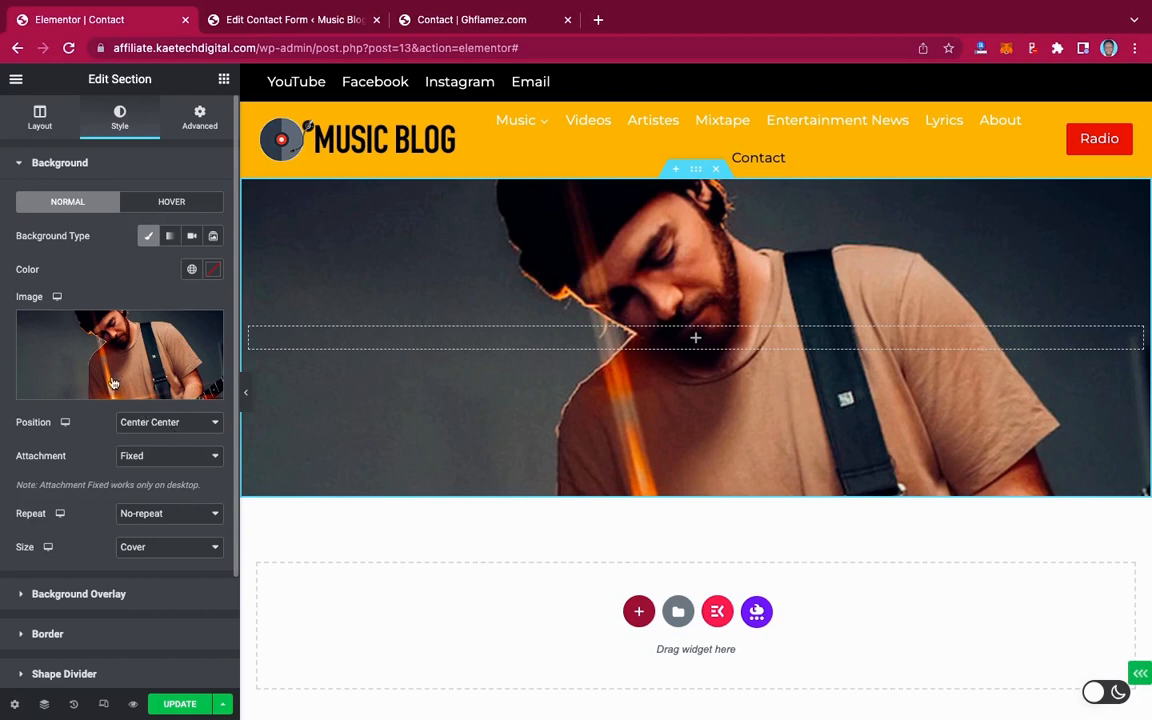
Add a classic black background overlay to the section at 0.7 opacity
left_click(100, 594)
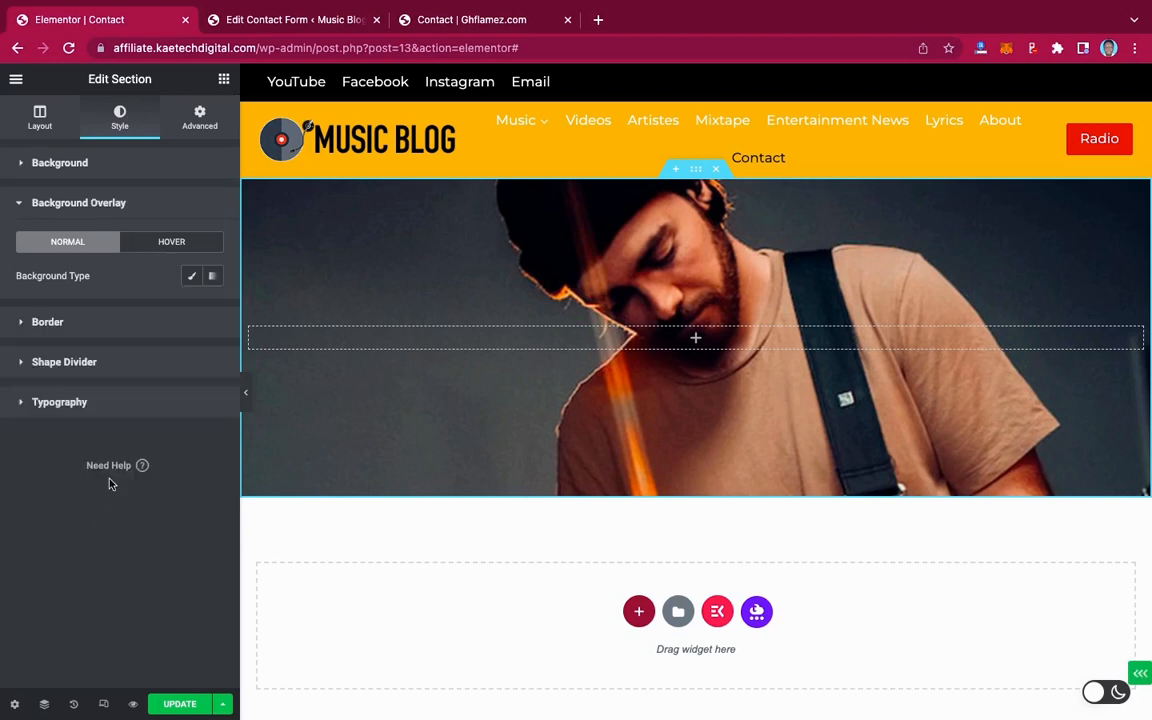
left_click(193, 278)
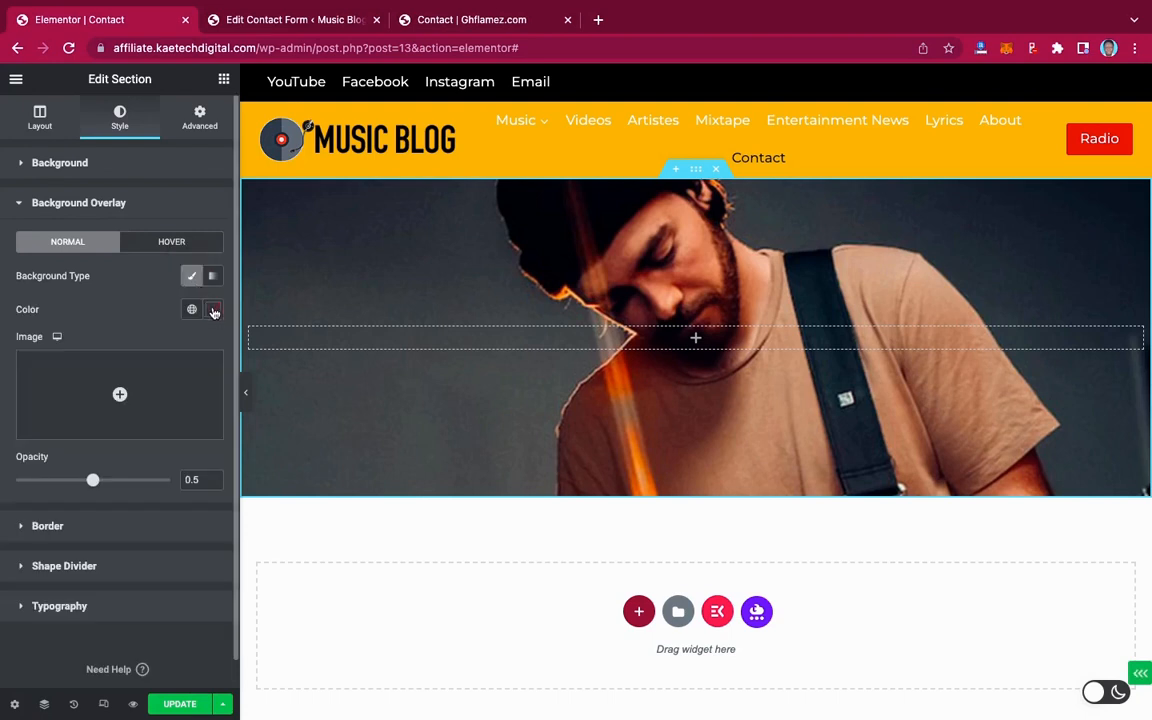
left_click(213, 311)
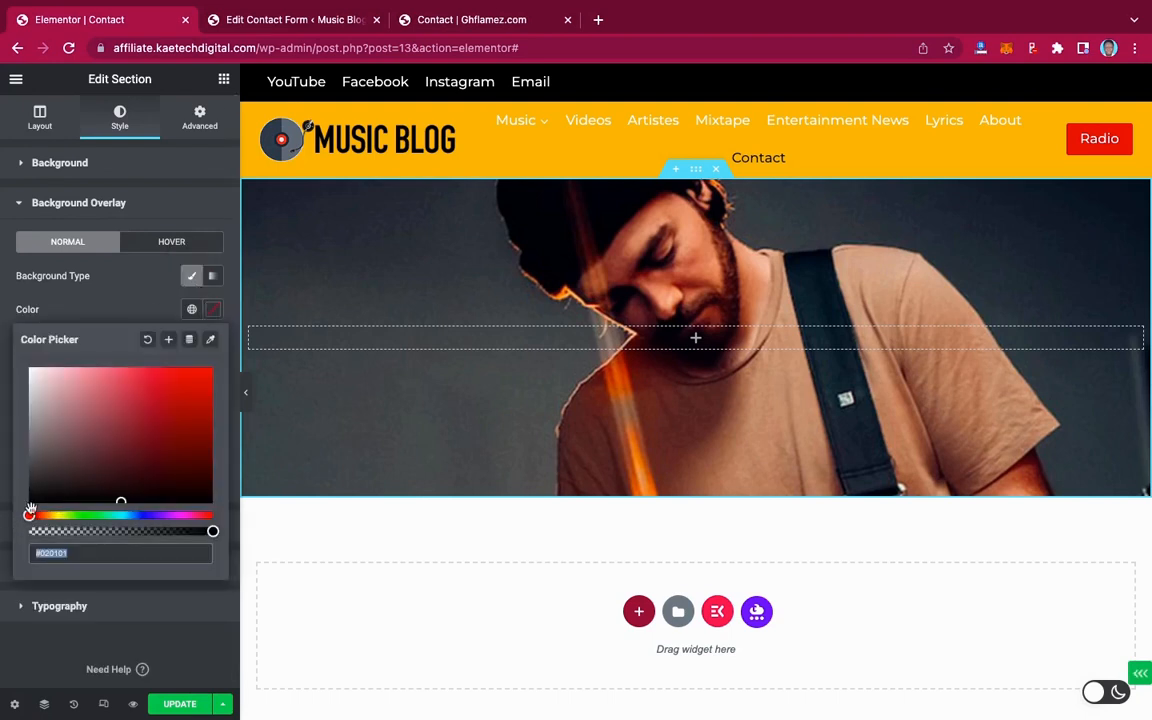
left_click(36, 497)
left_click_drag(36, 497, 16, 519)
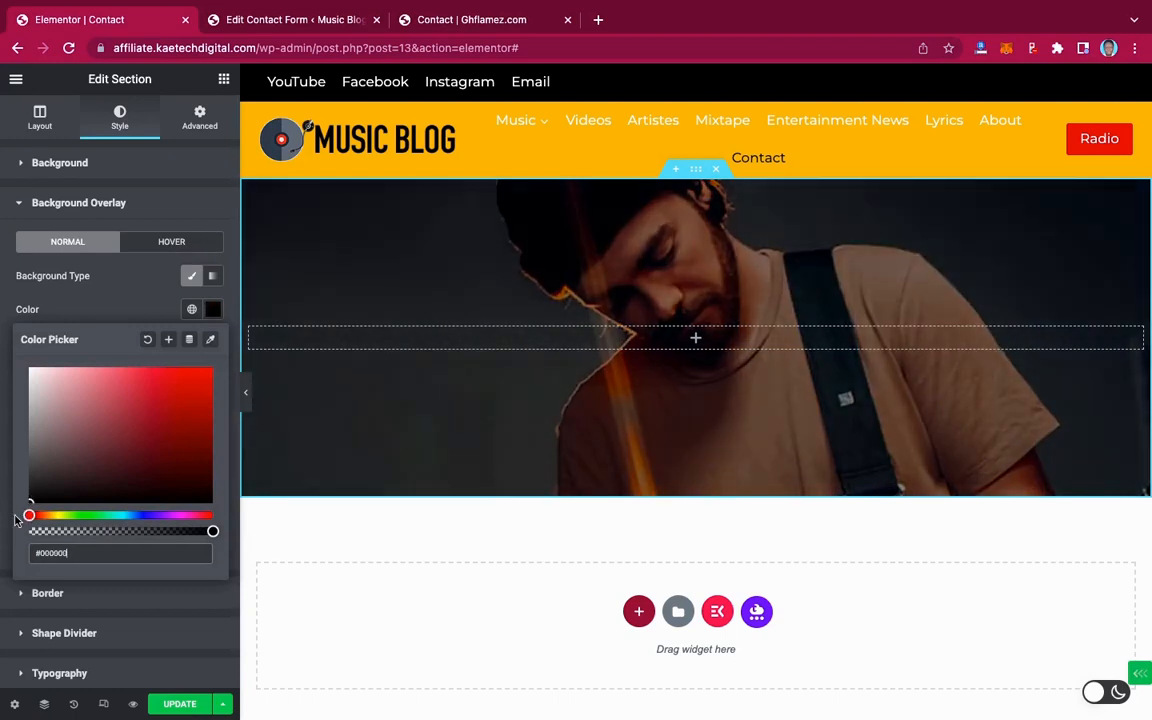
left_click(132, 315)
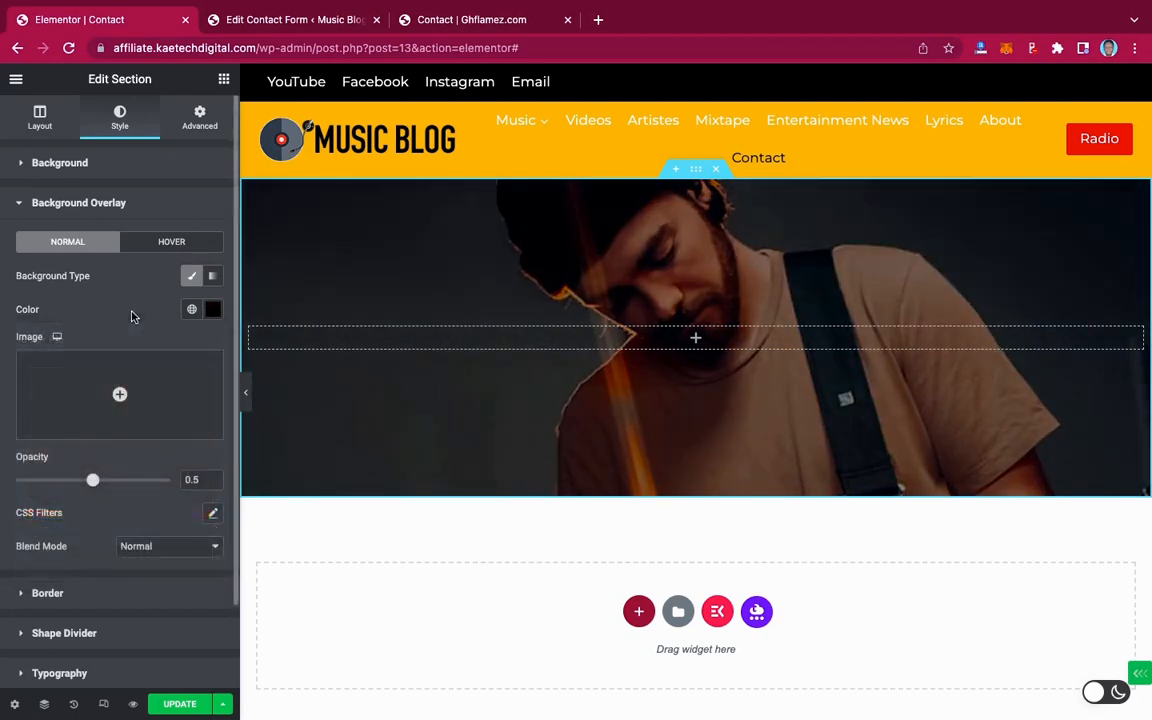
left_click(199, 483)
key("BackSpace")
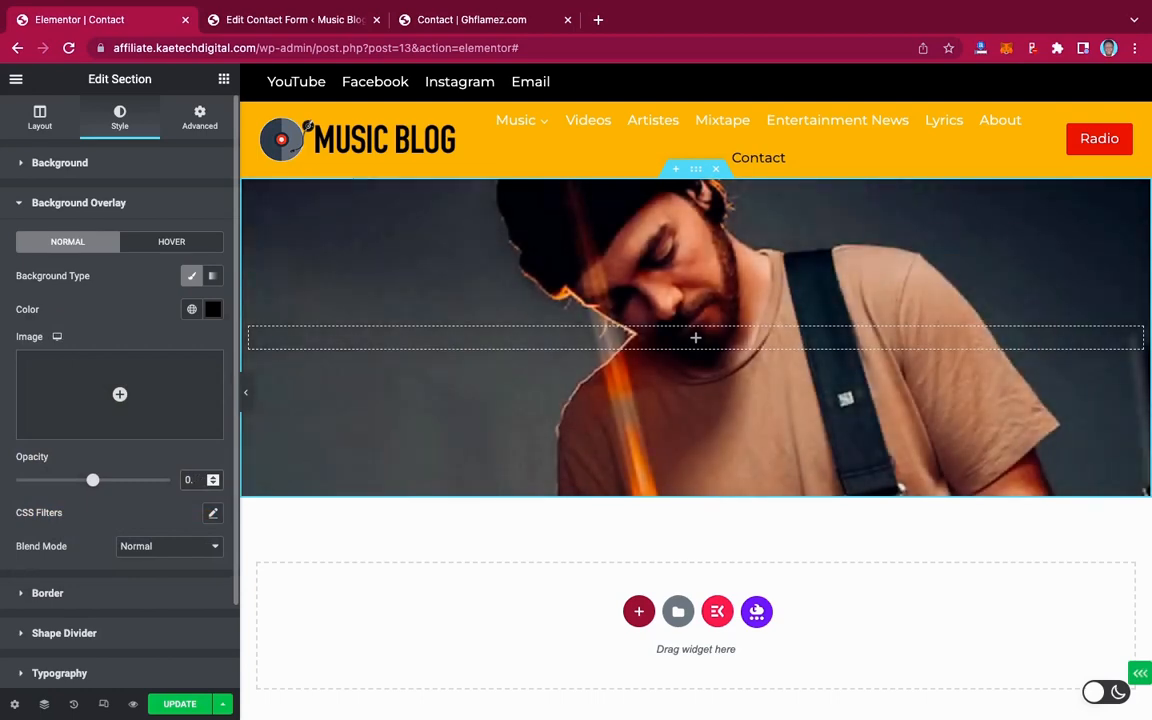
type("7")
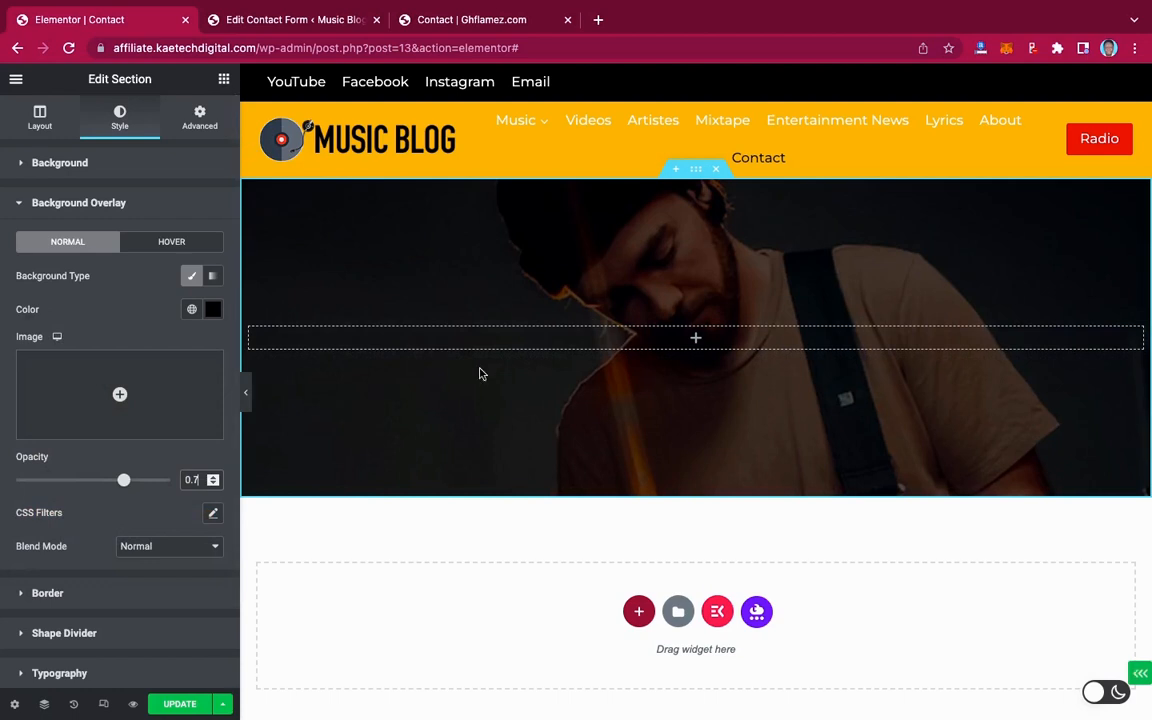
Add a centre-aligned Heading reading 'Send Us a message', copied from the live contact page
left_click(224, 80)
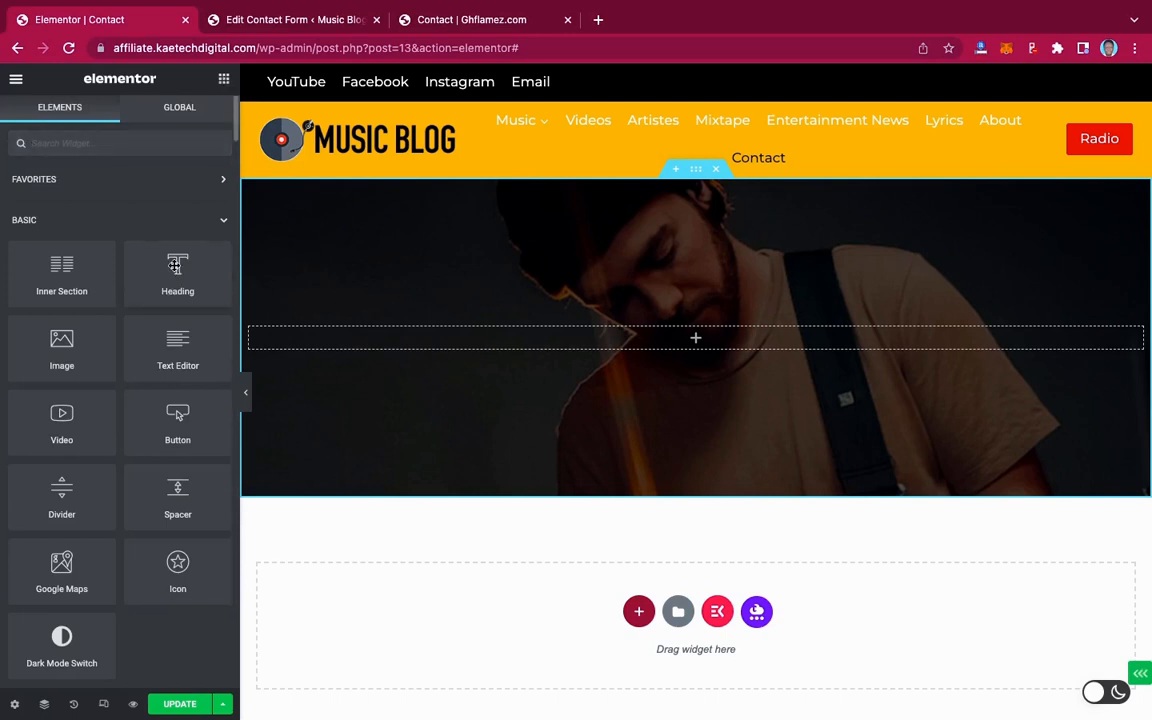
left_click_drag(175, 265, 671, 338)
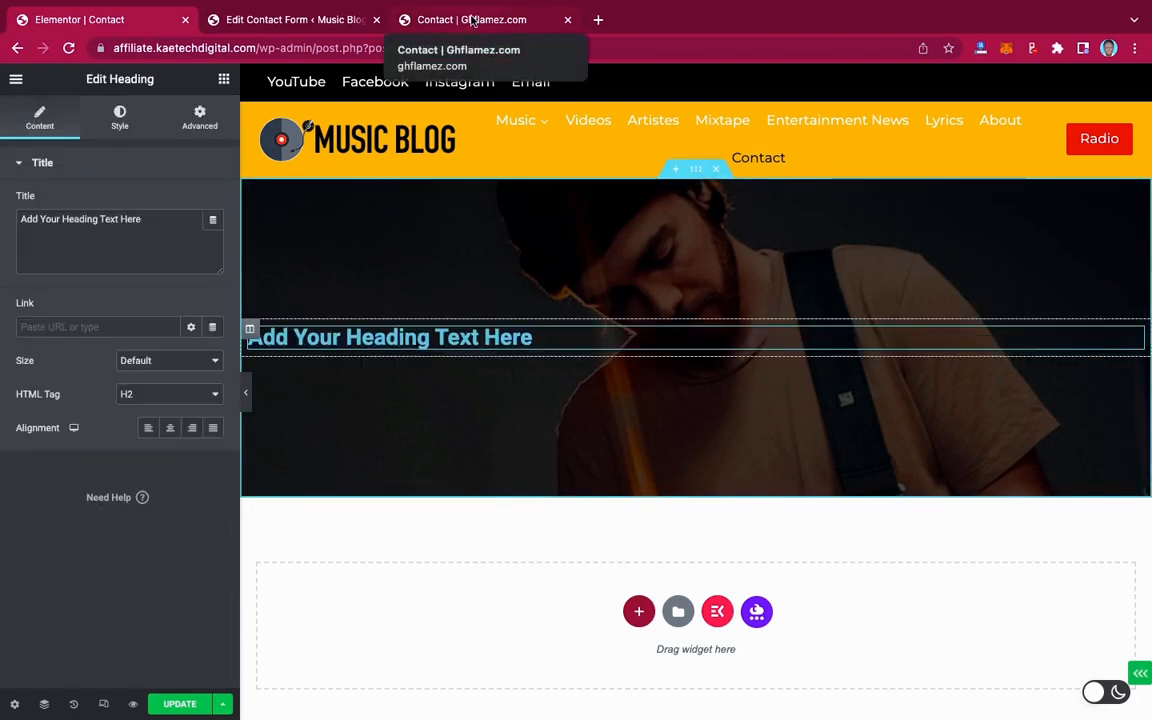
left_click(473, 20)
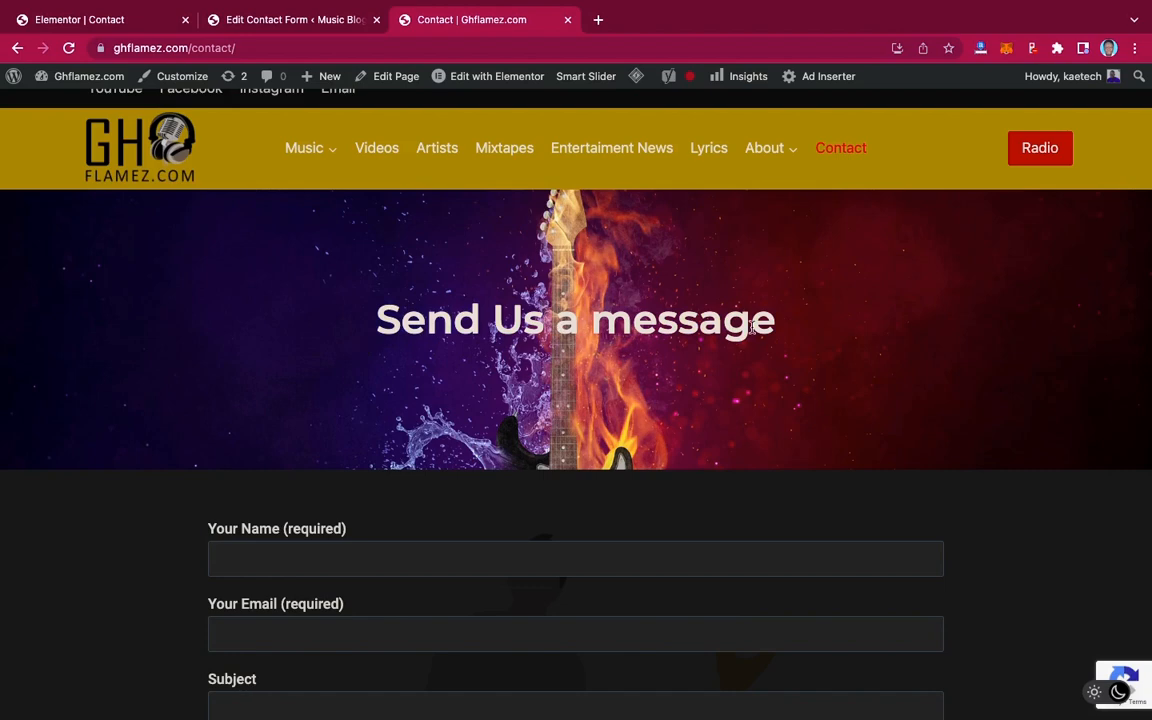
left_click_drag(779, 322, 320, 328)
key("ctrl+c")
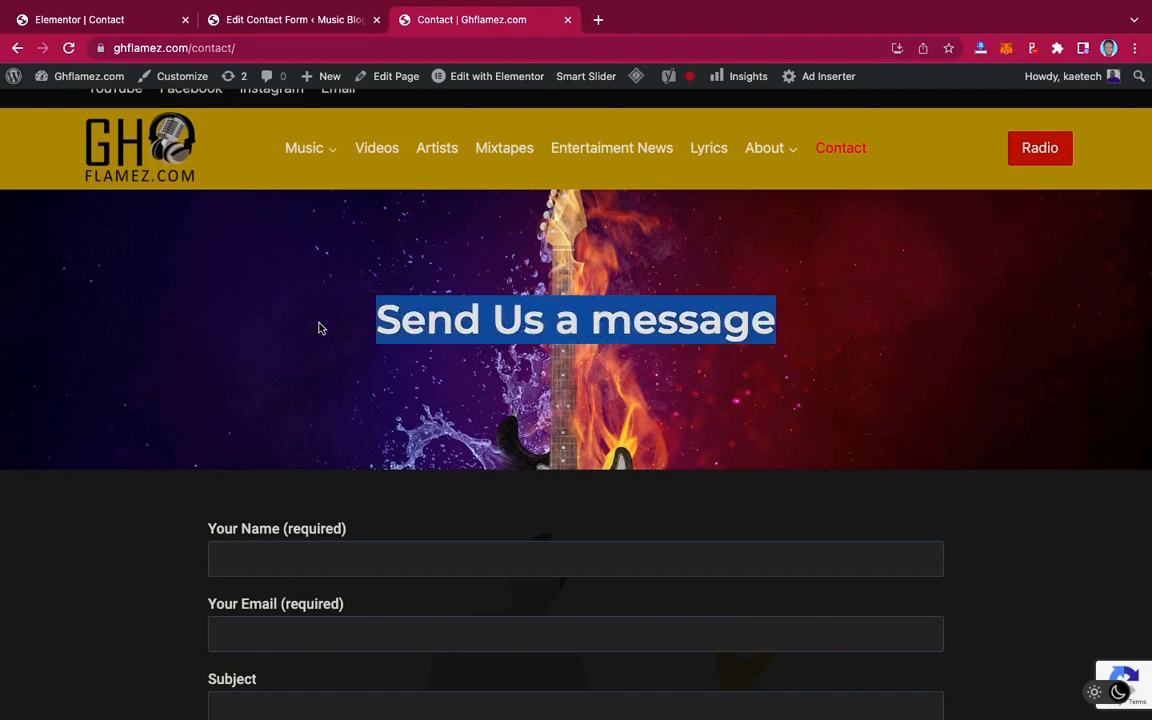
left_click(116, 22)
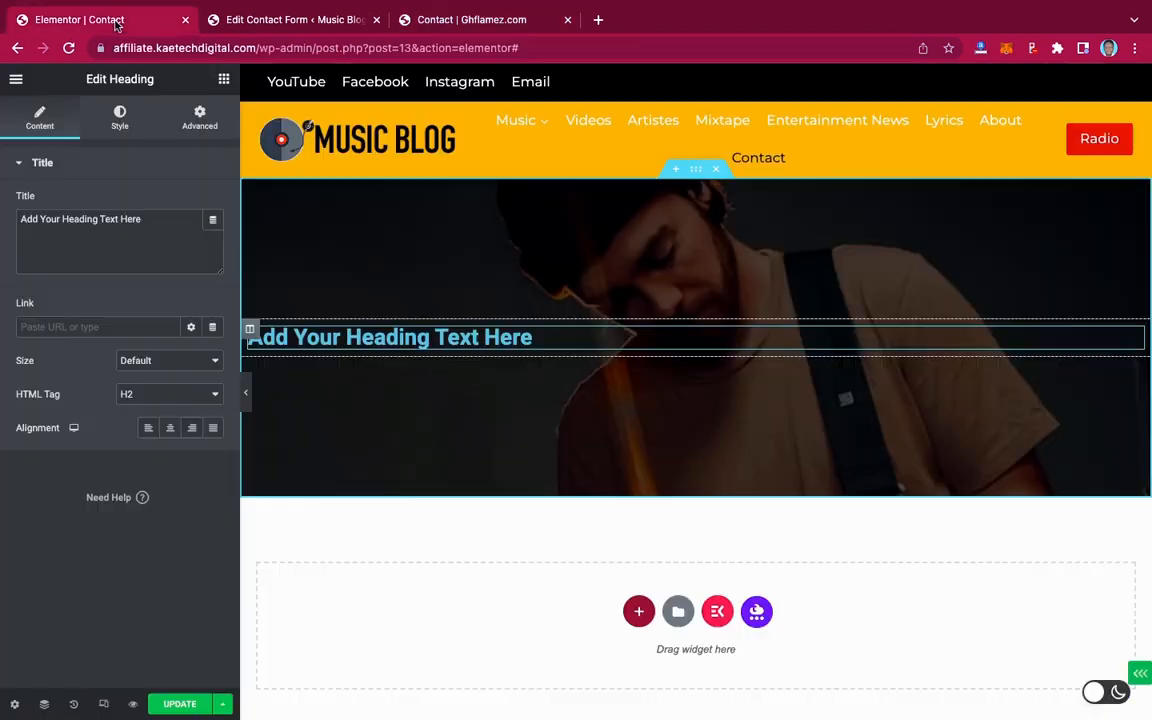
triple_click(153, 218)
key("ctrl+v")
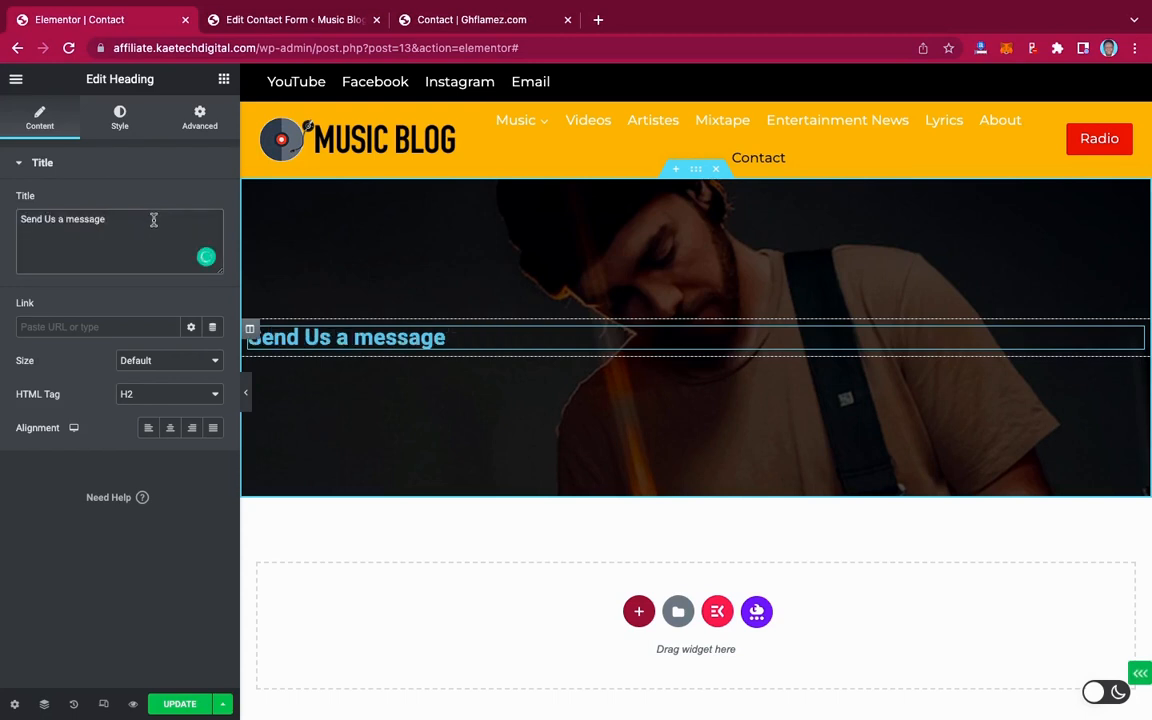
left_click(170, 427)
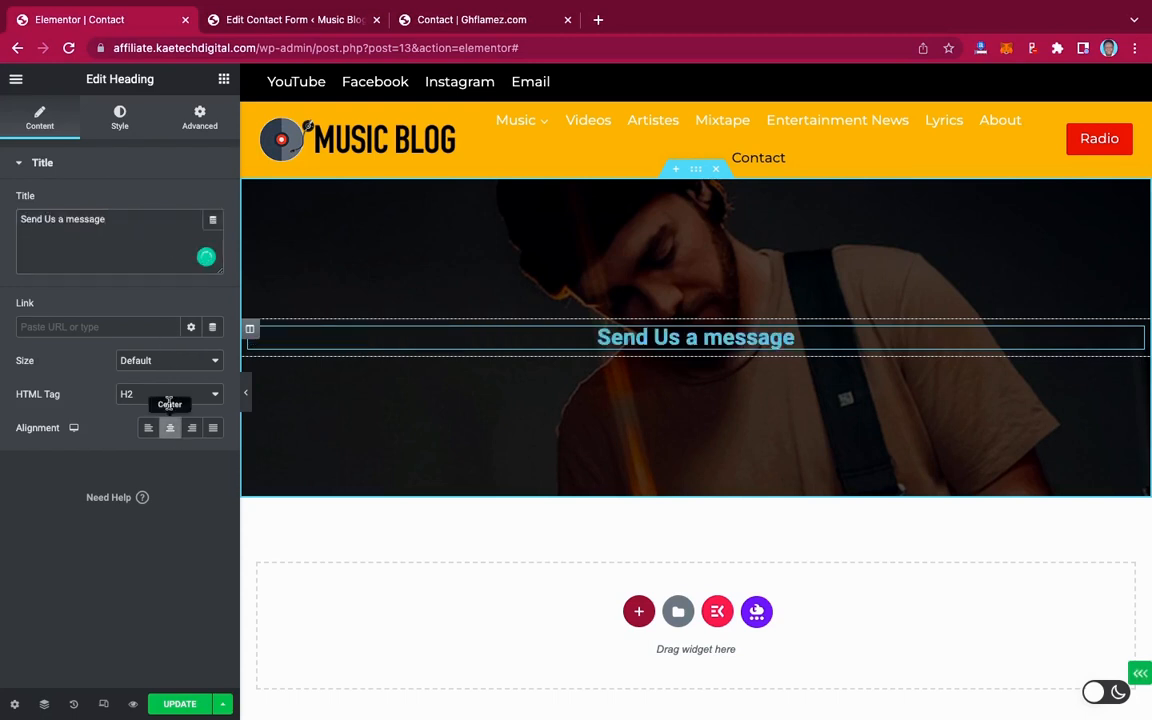
Set the heading's text colour to white (#FFFFFF)
left_click(119, 118)
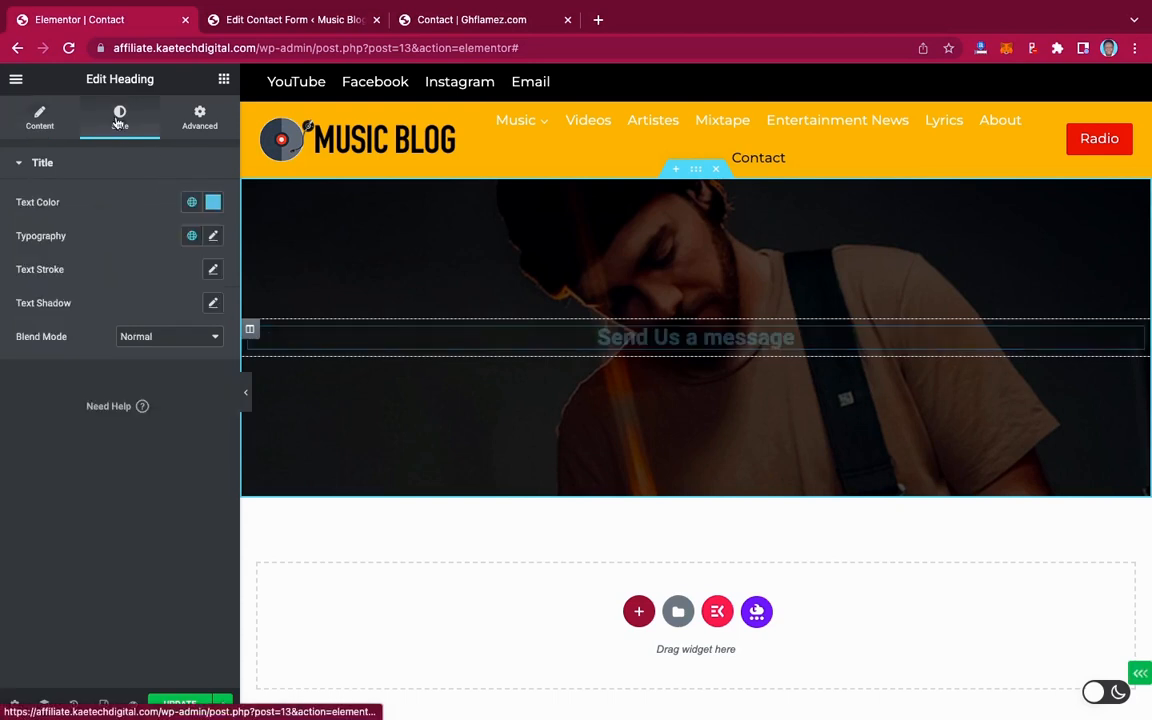
left_click(213, 207)
left_click_drag(59, 271, 13, 258)
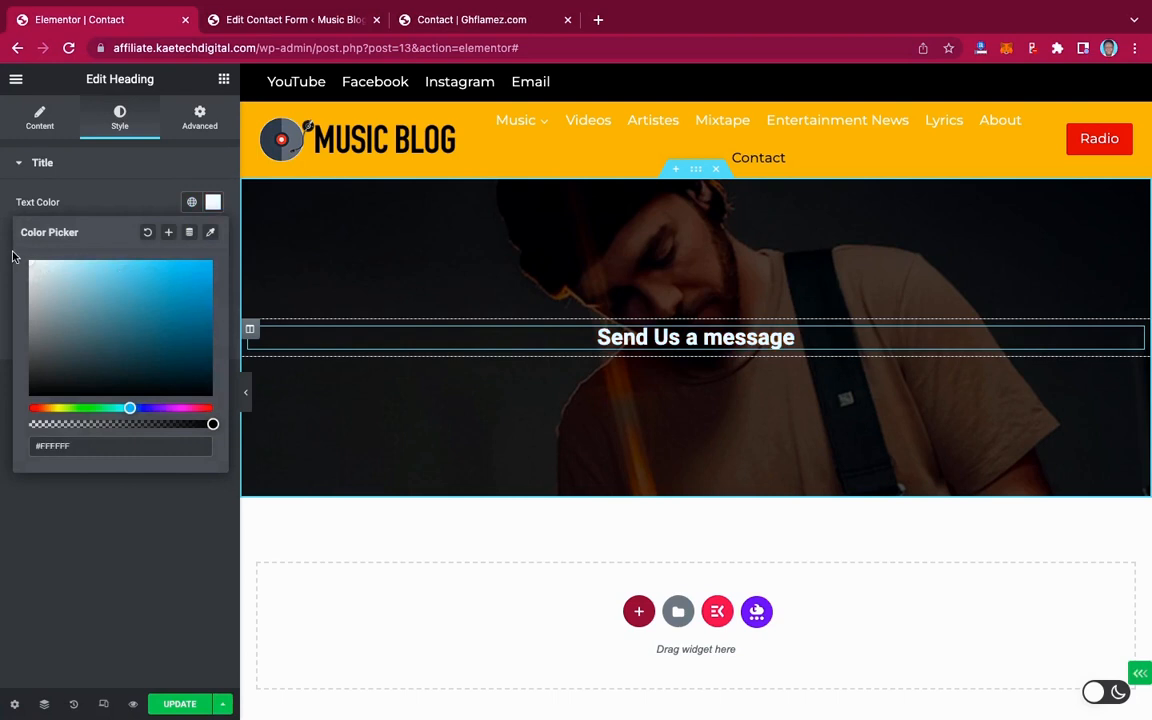
left_click(82, 190)
Set the heading typography to Montserrat at size 45
left_click(213, 237)
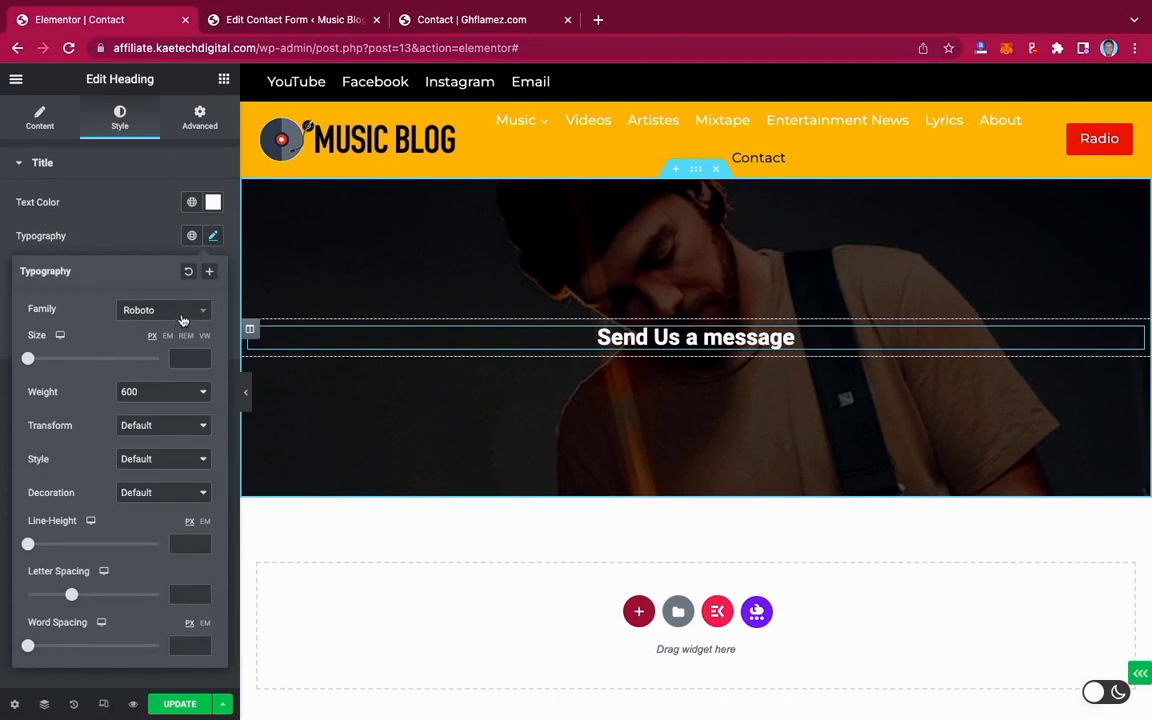
left_click(182, 316)
type("monts")
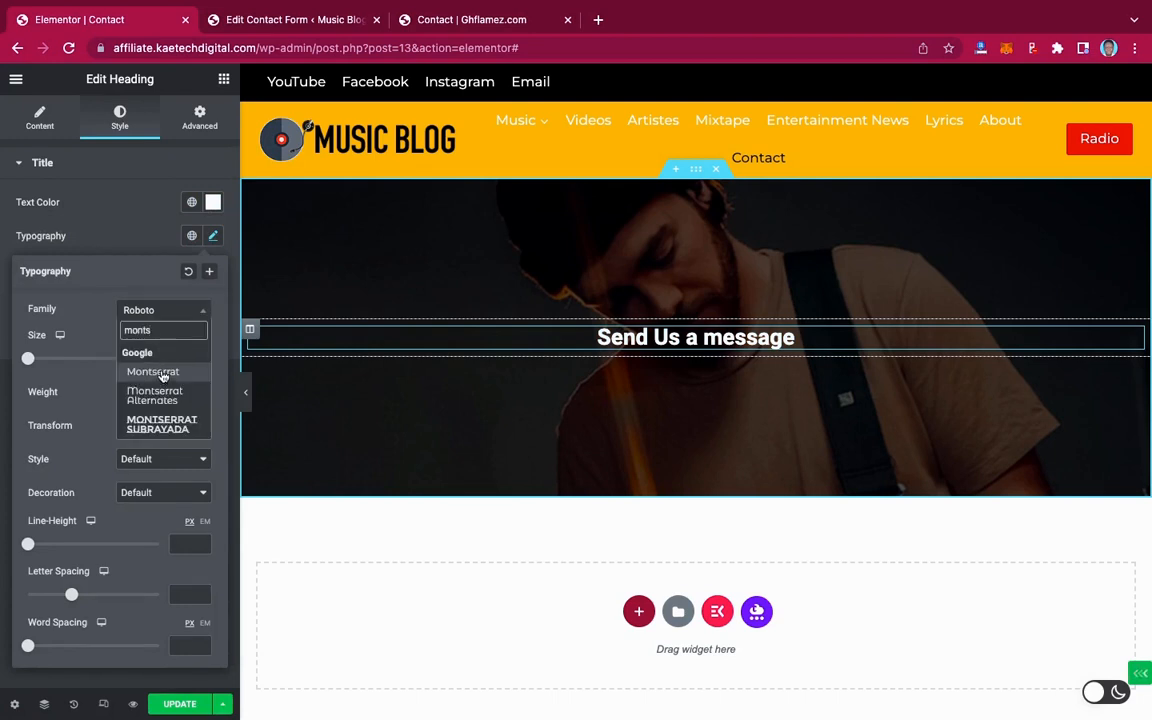
left_click(158, 372)
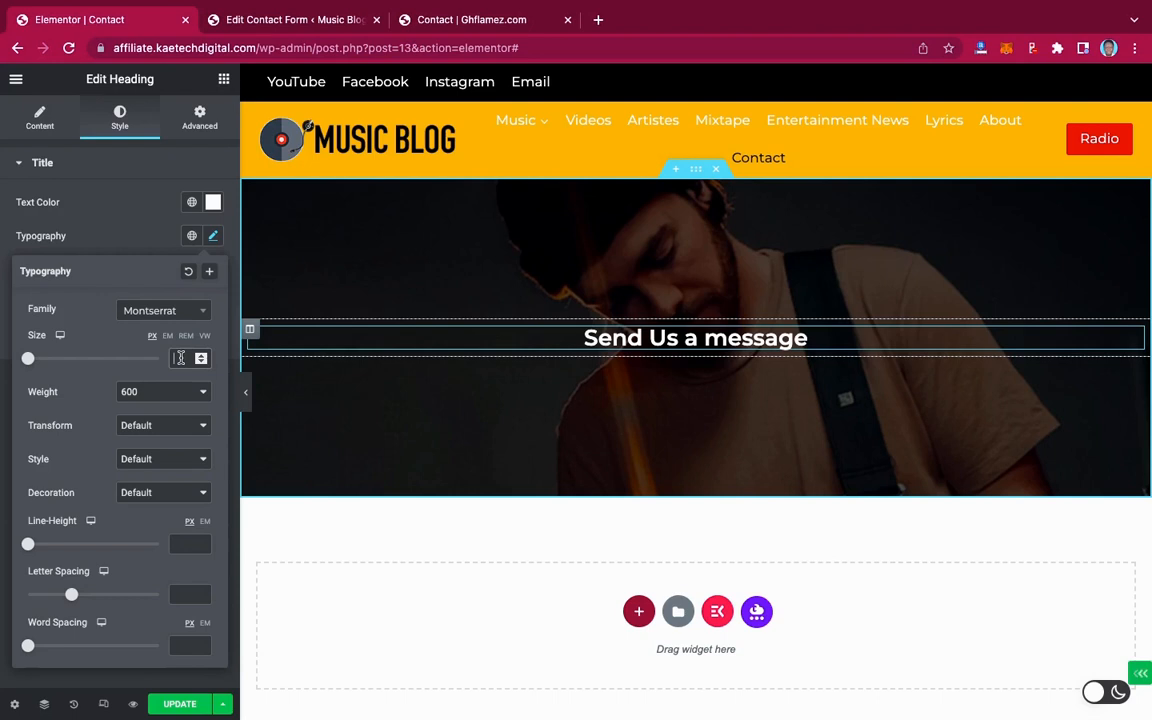
left_click(174, 358)
type("45")
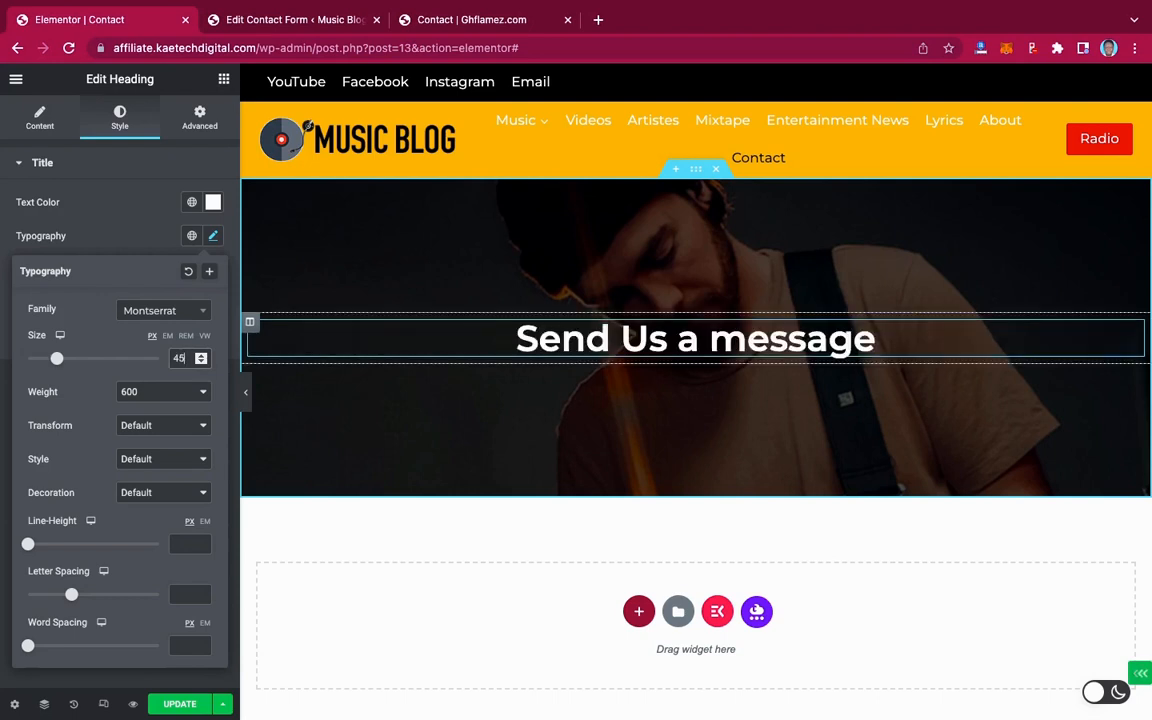
left_click(126, 247)
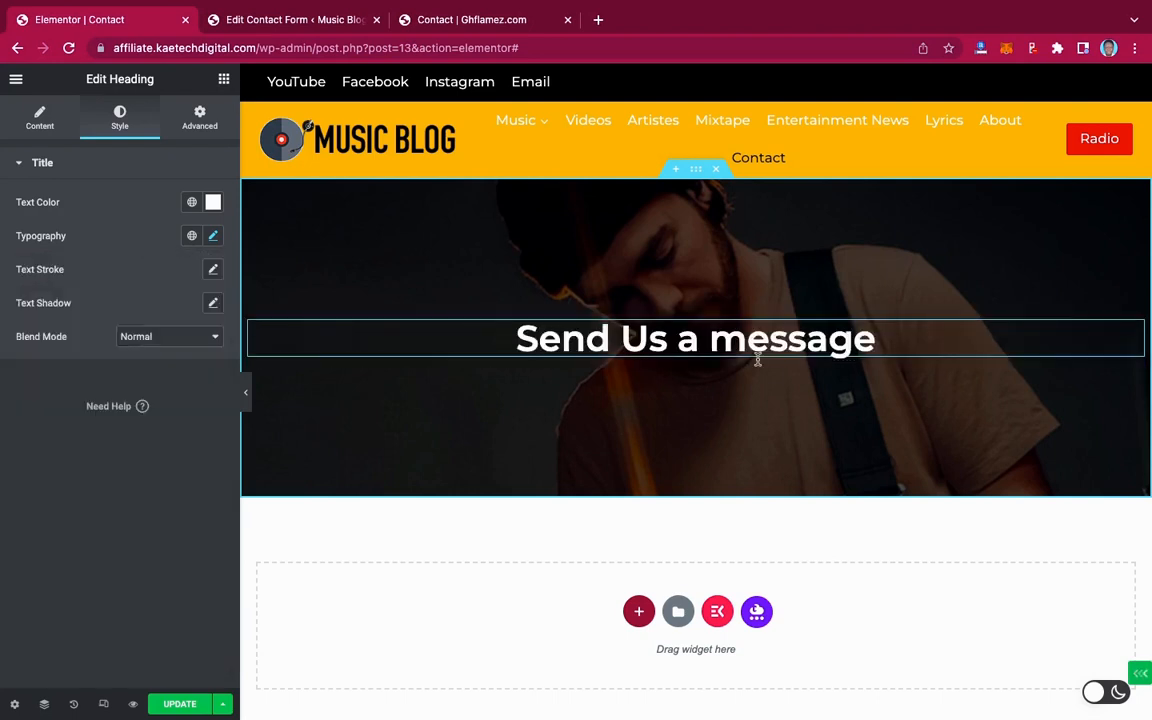
scroll(764, 373, "down", 3)
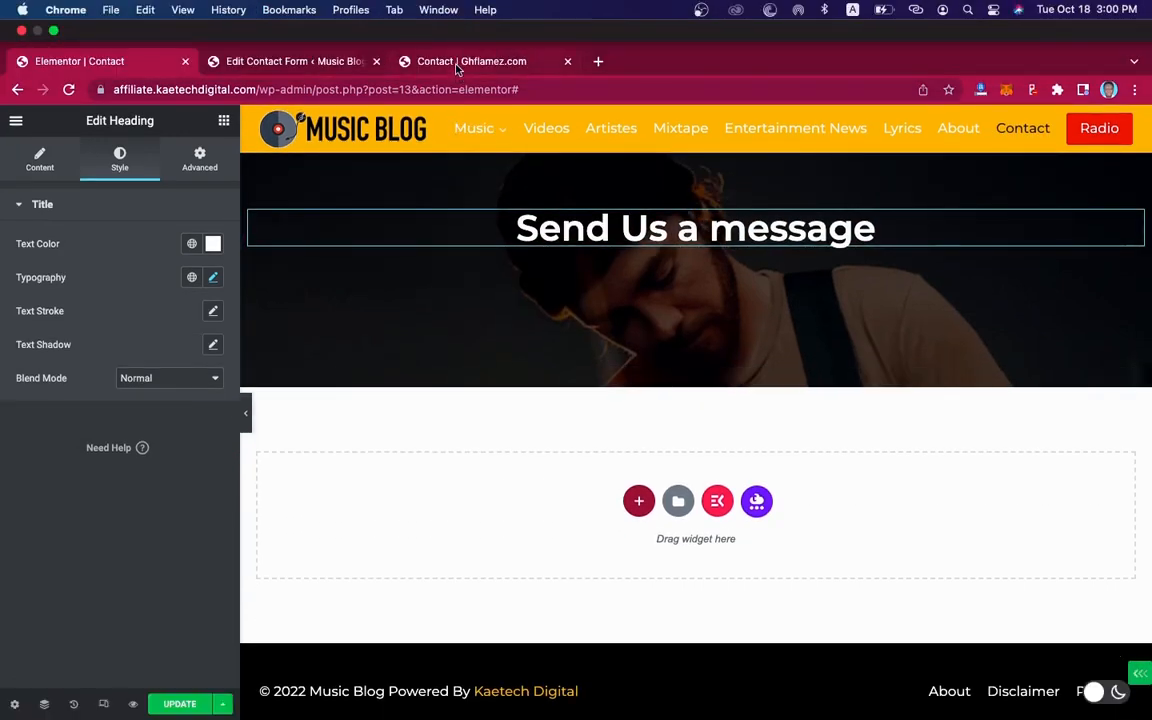
Check the live contact page, then bring up the structure picker for a section below the hero
left_click(458, 63)
scroll(490, 260, "down", 5)
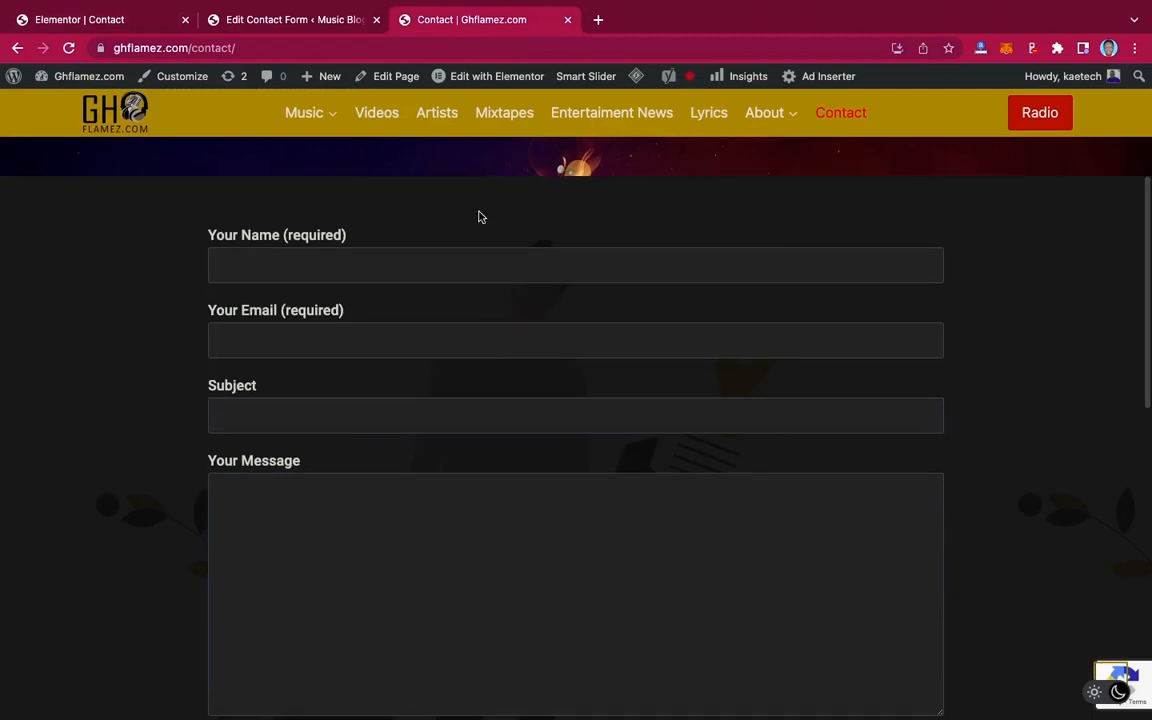
left_click(114, 20)
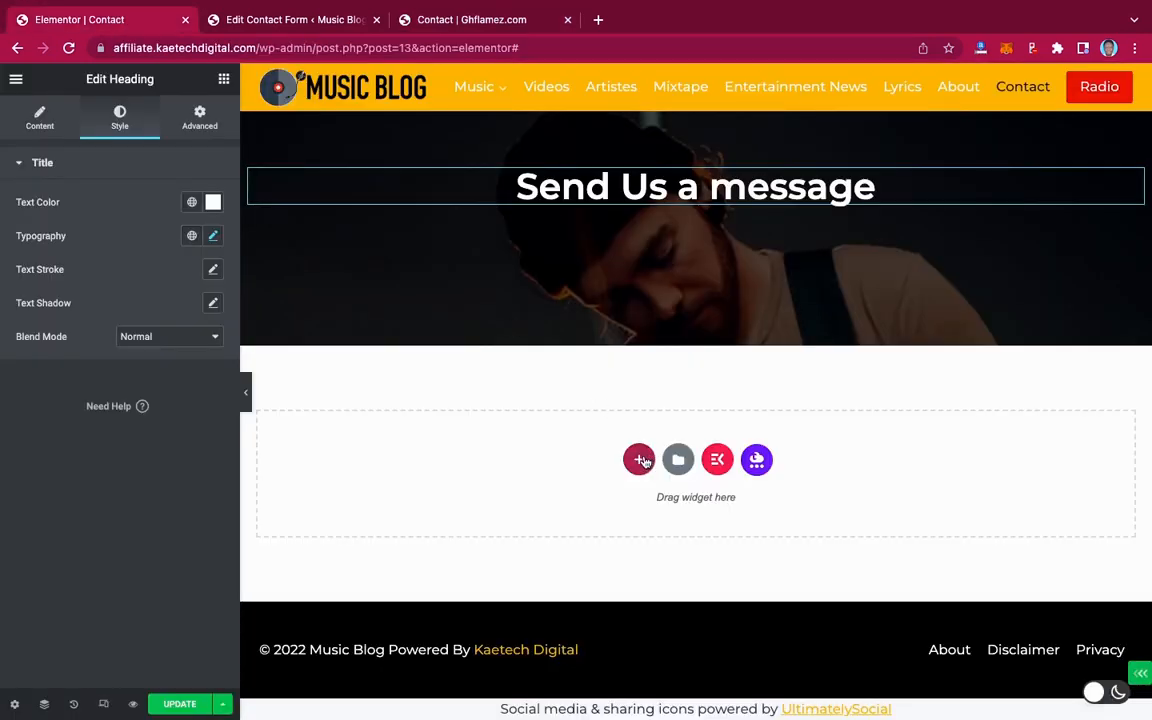
left_click(643, 461)
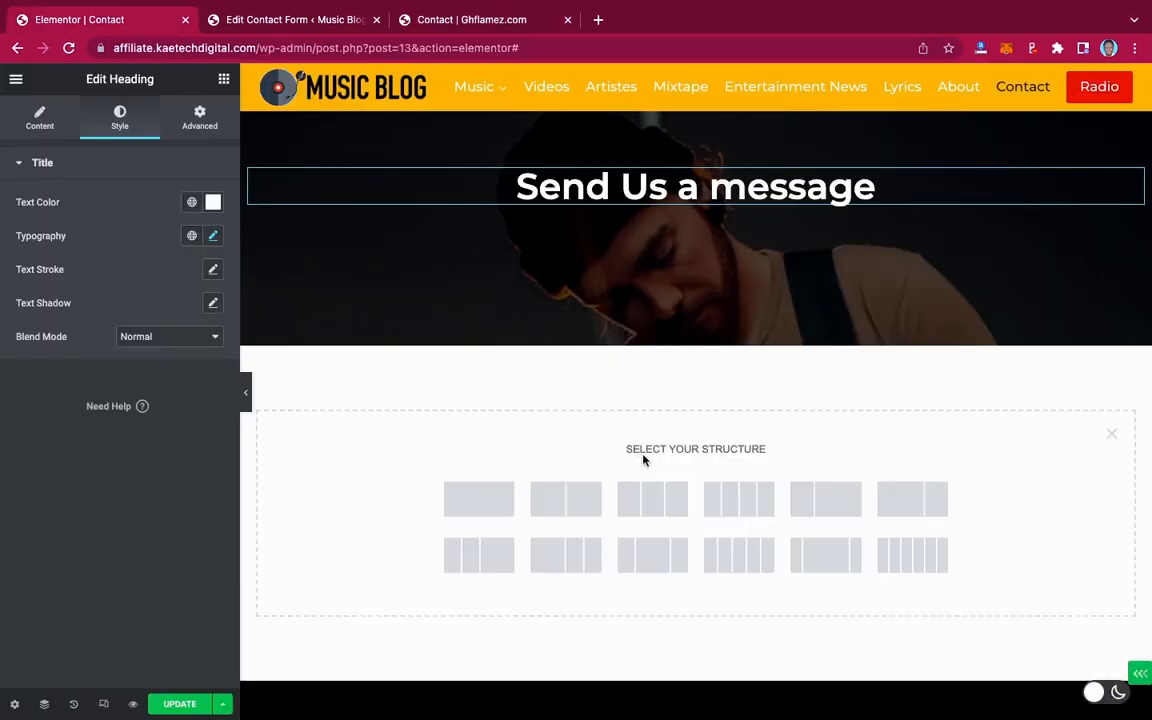
Add a single-column section and drop a Contact Form 7 widget, found by searching 'contact', into it
left_click(479, 502)
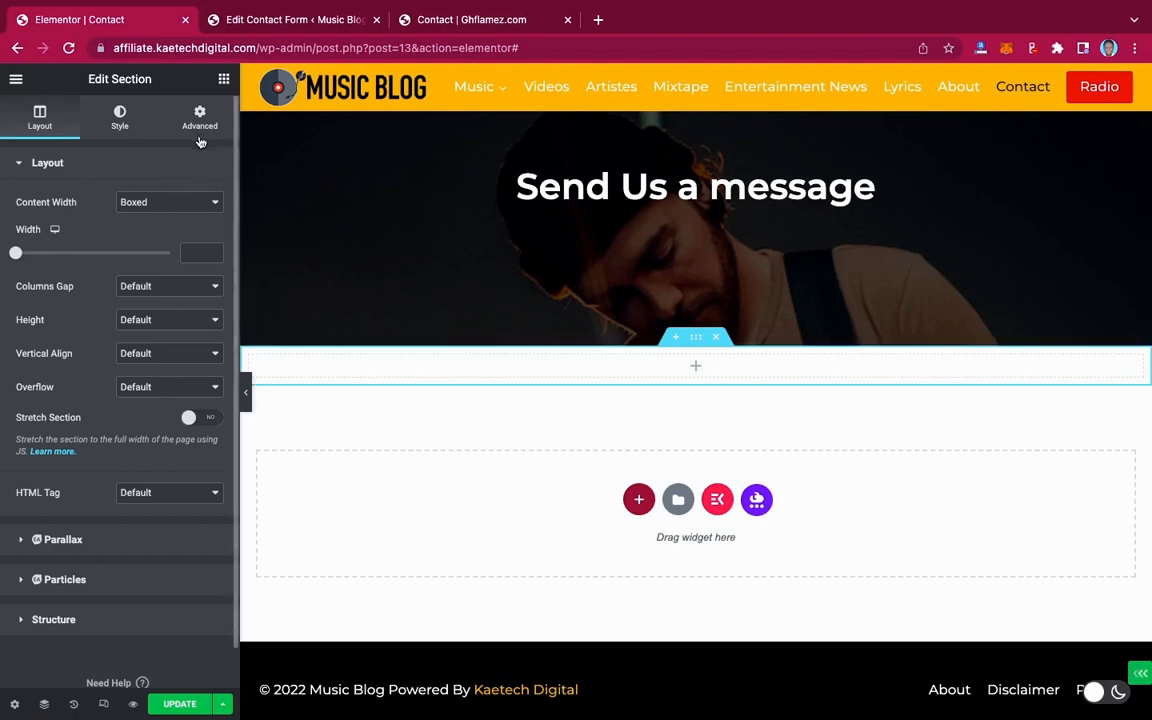
left_click(224, 82)
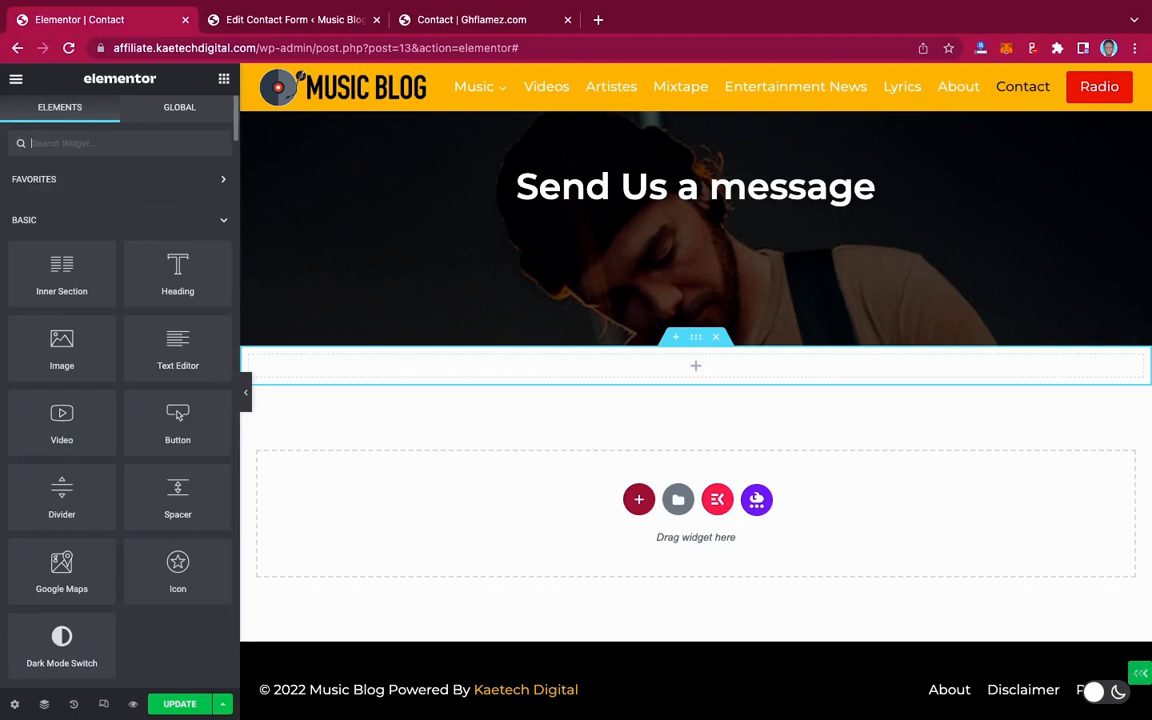
type("contact")
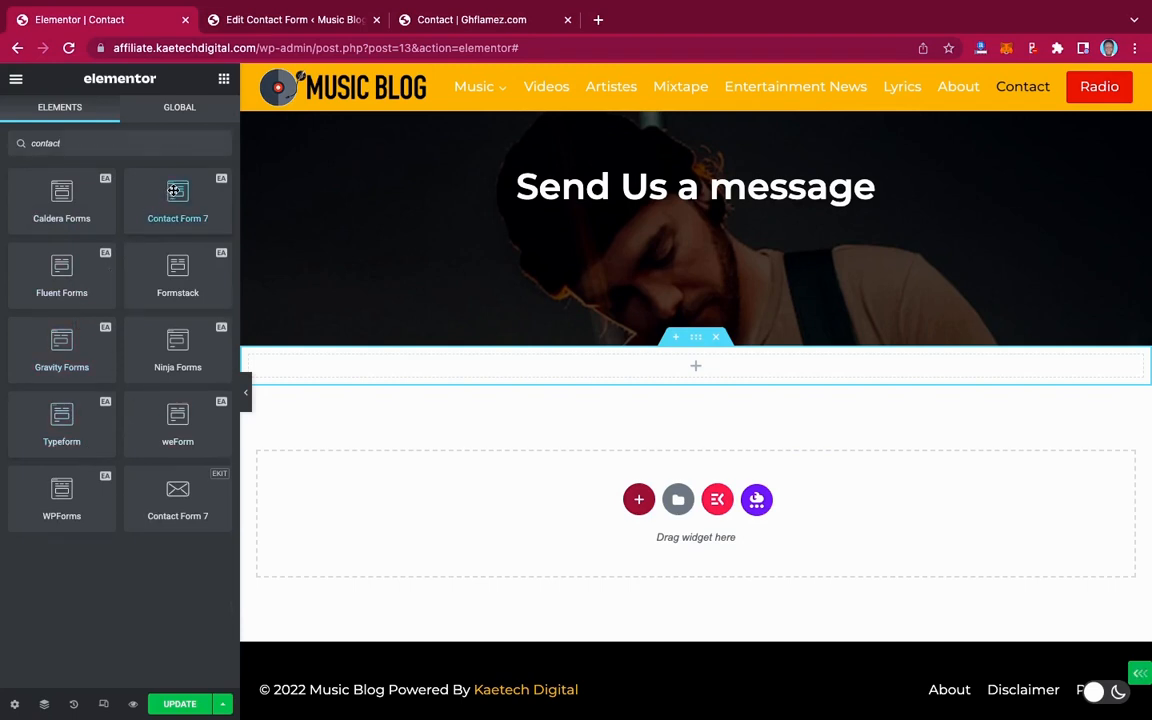
left_click_drag(173, 190, 669, 365)
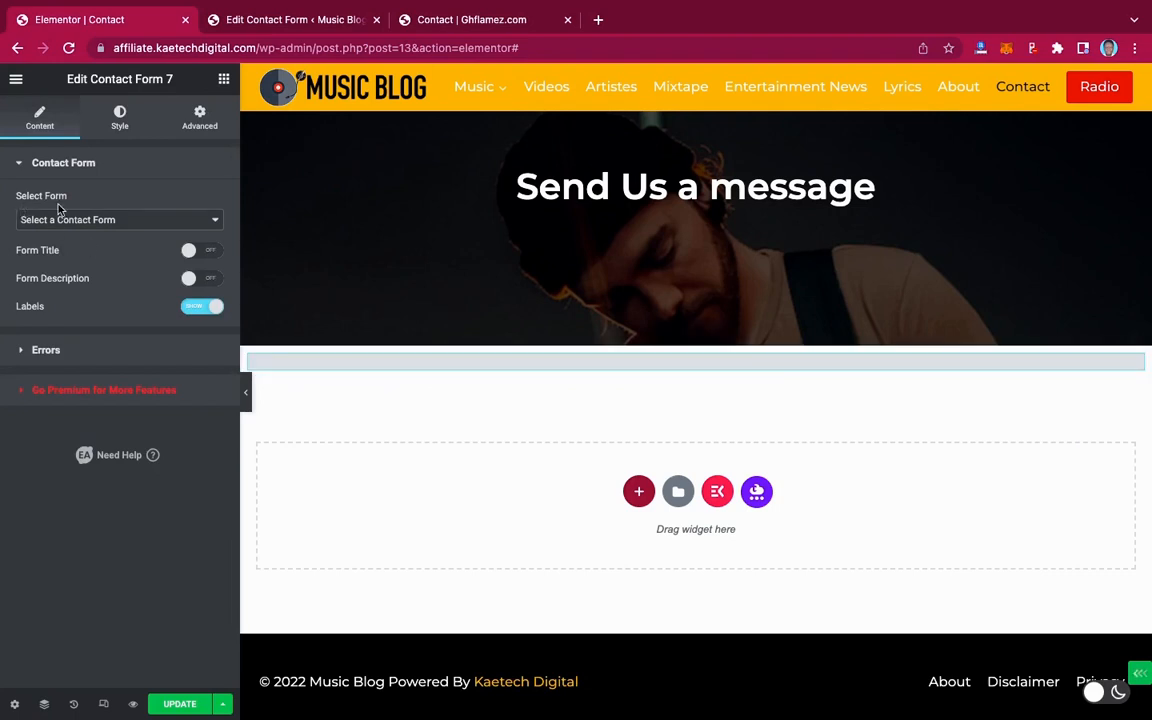
Select the 'Contact' form in the Contact Form 7 widget and keep its field labels shown
left_click(82, 222)
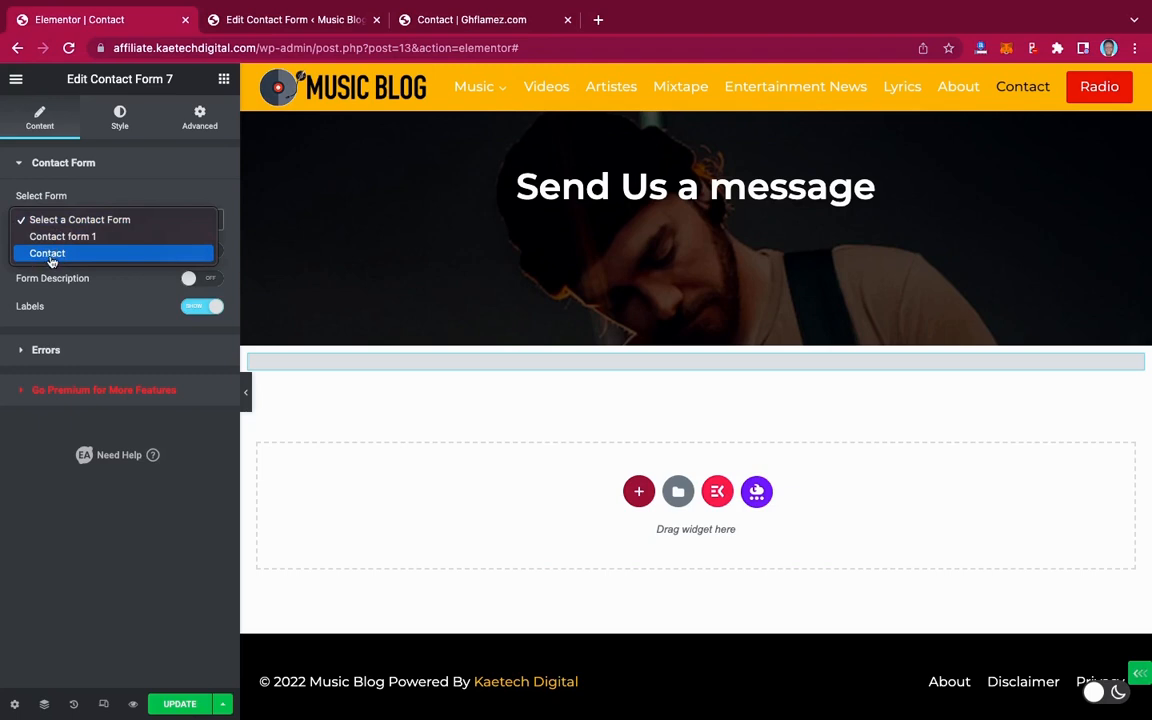
left_click(51, 259)
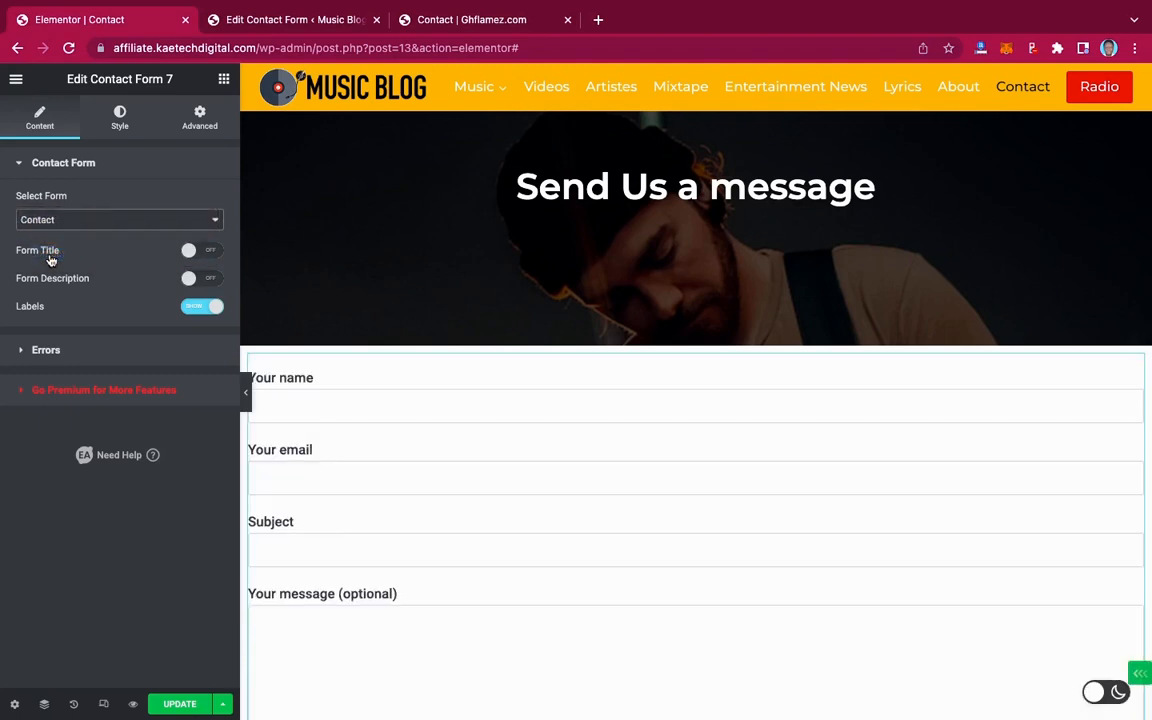
scroll(401, 455, "down", 3)
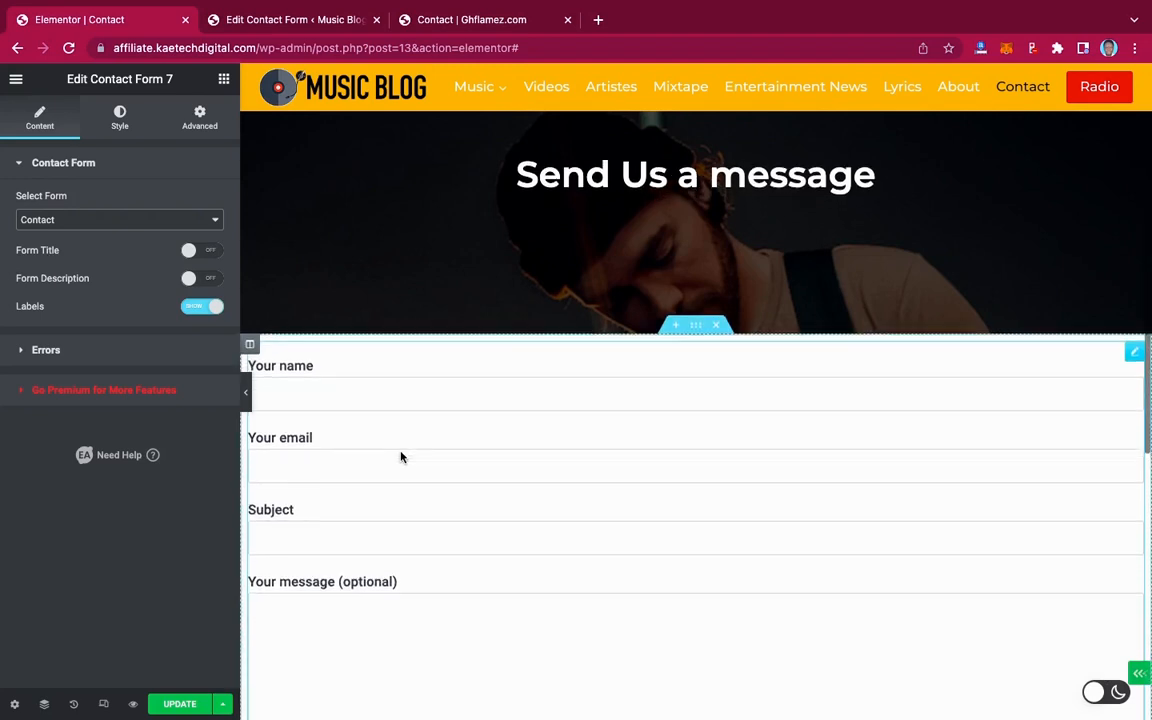
scroll(401, 457, "up", 2)
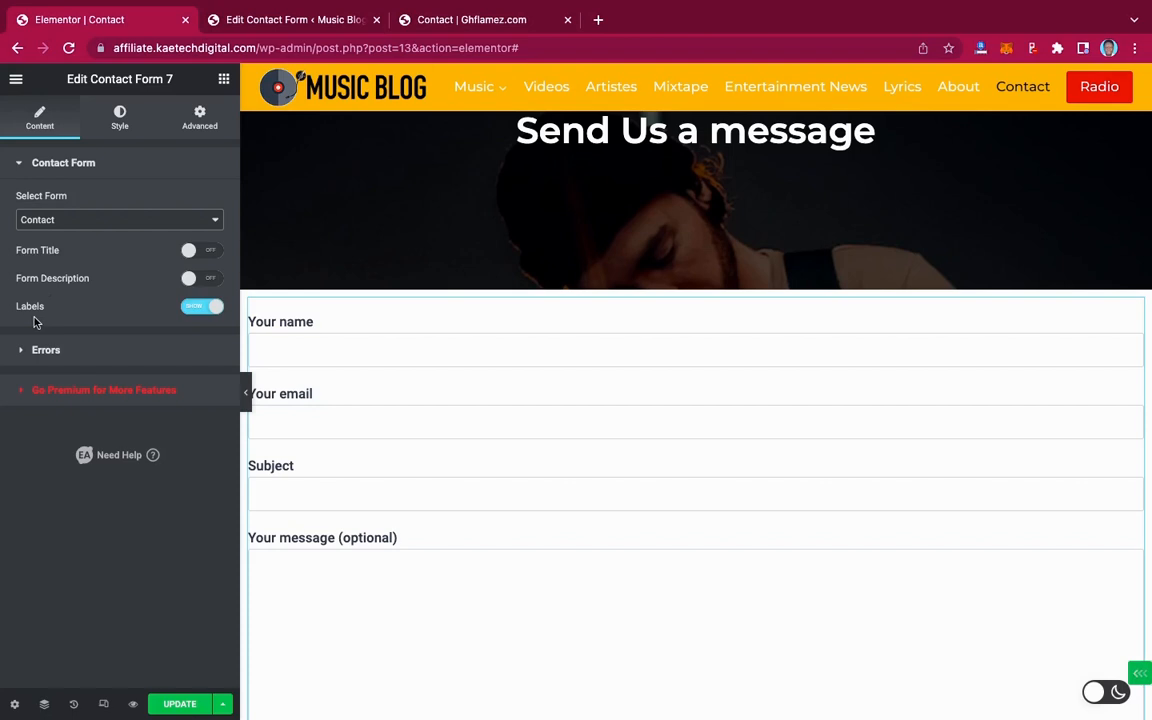
left_click(189, 313)
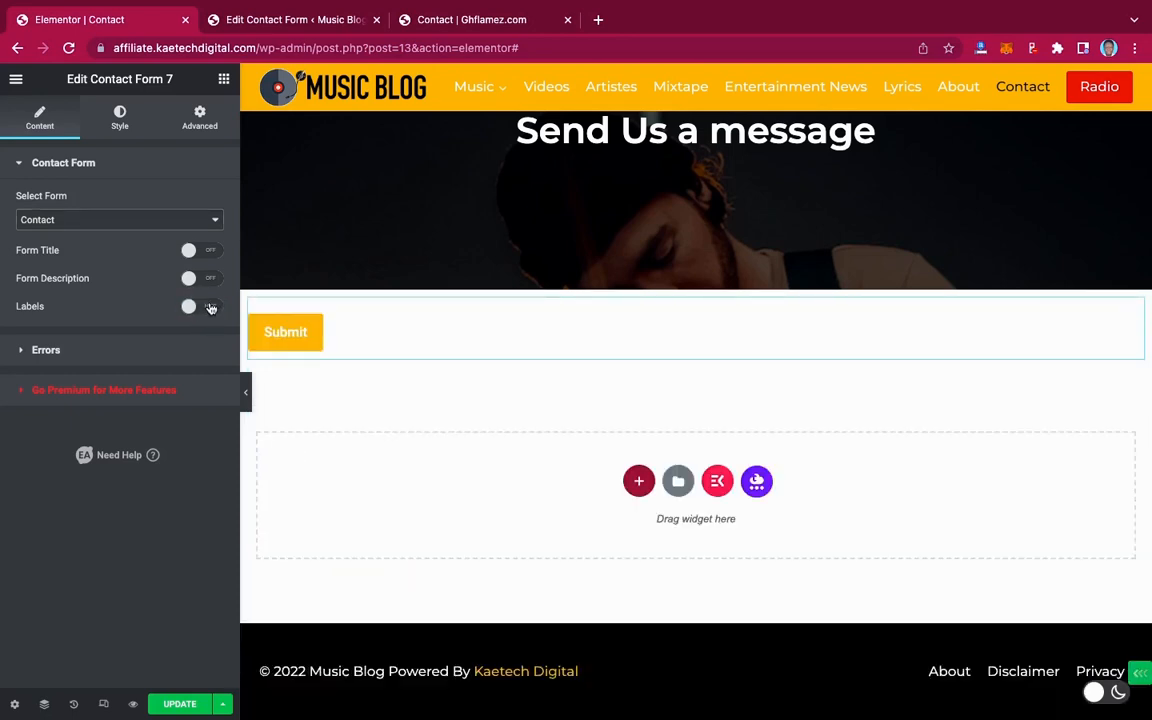
left_click(210, 308)
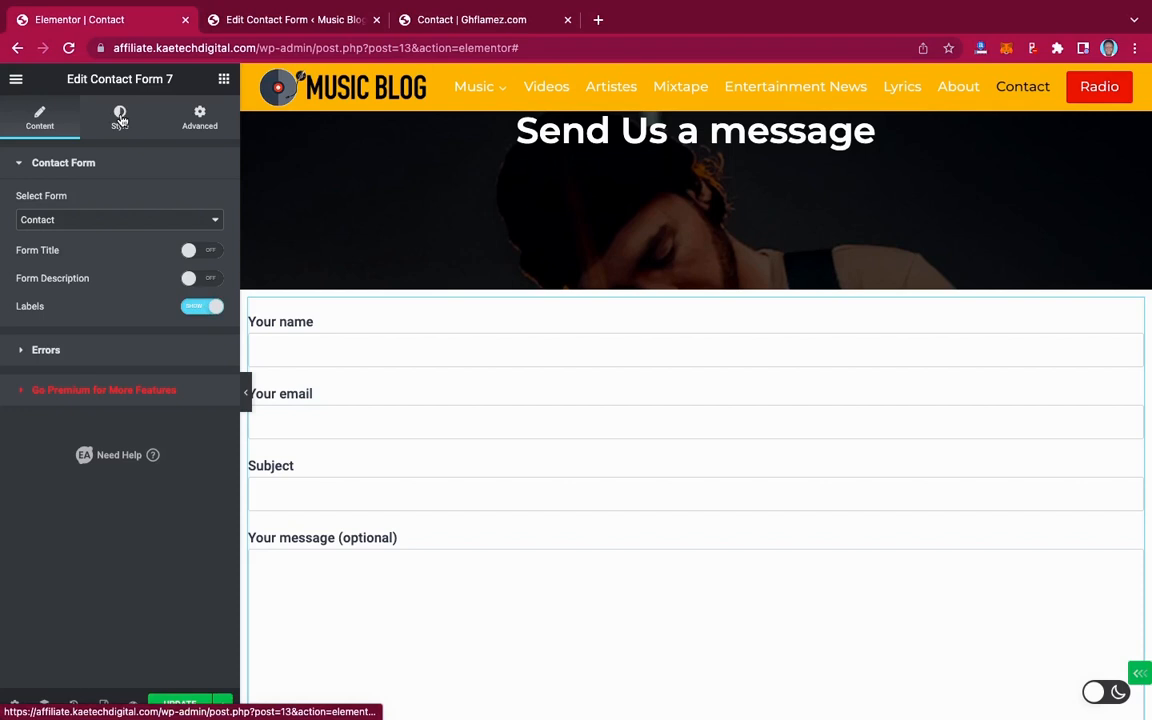
left_click(120, 119)
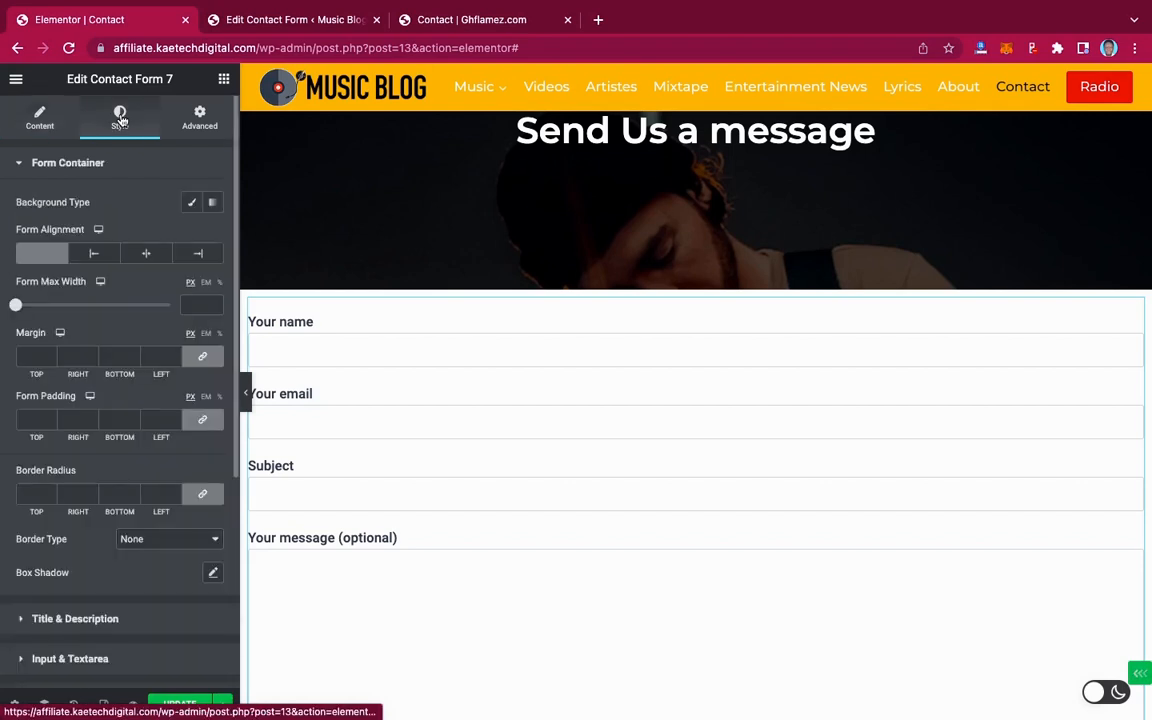
left_click(149, 253)
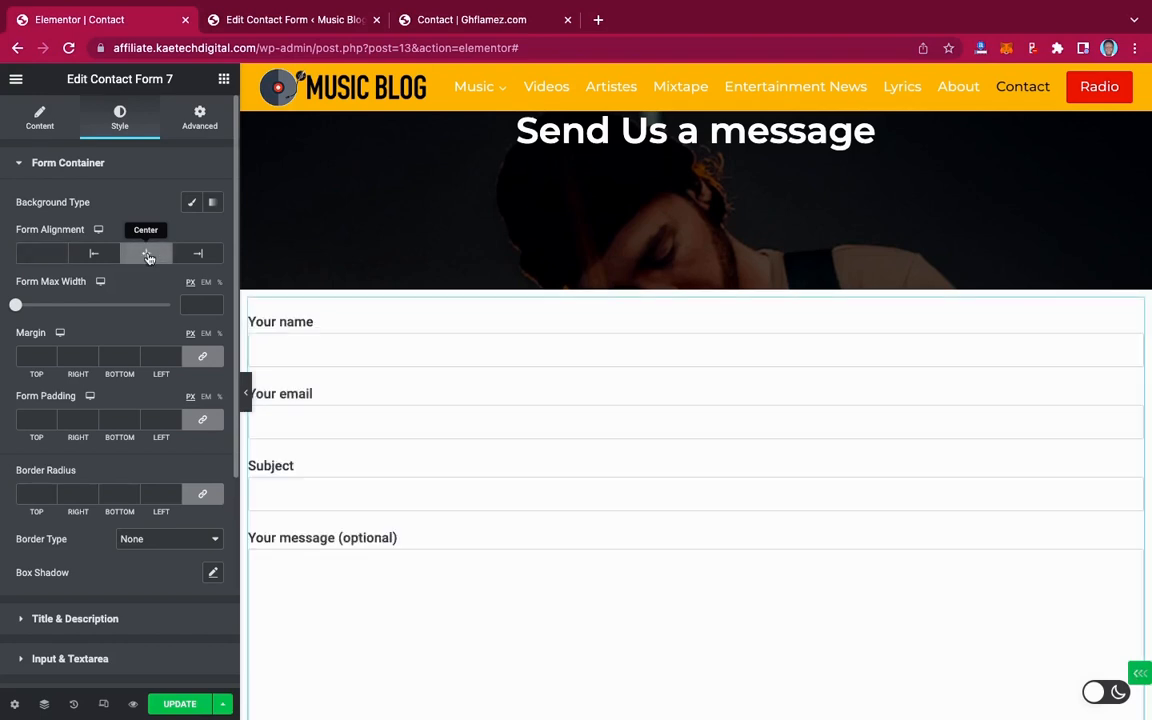
left_click(51, 253)
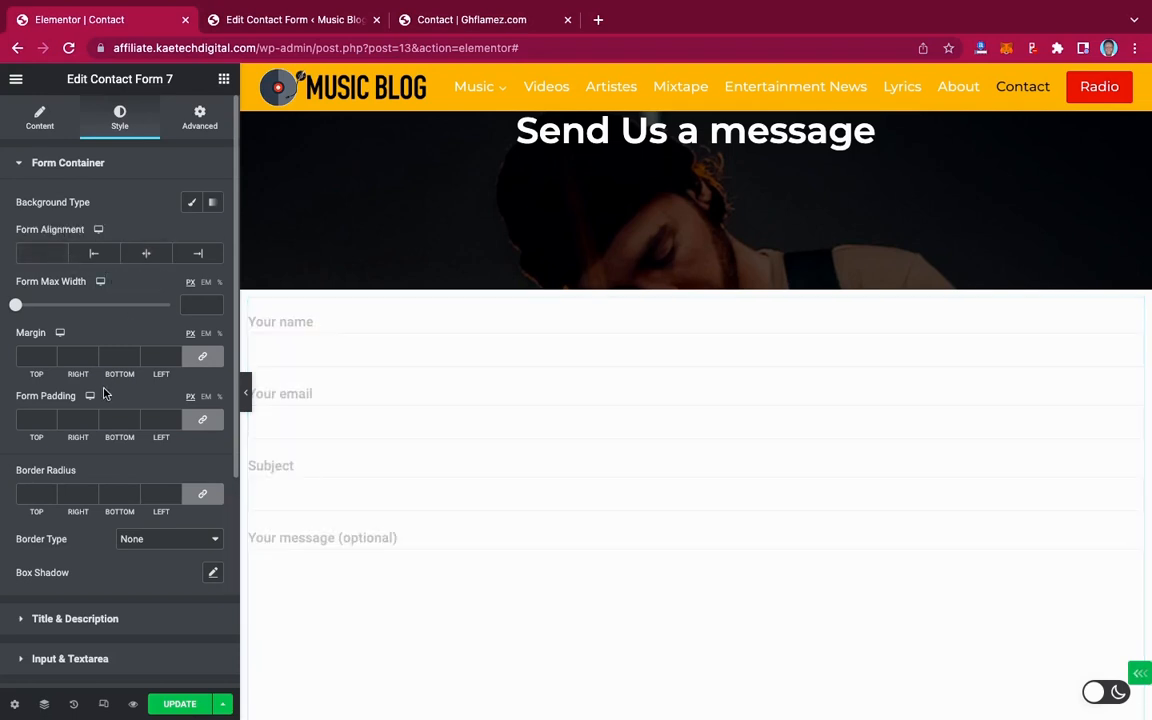
scroll(105, 394, "down", 2)
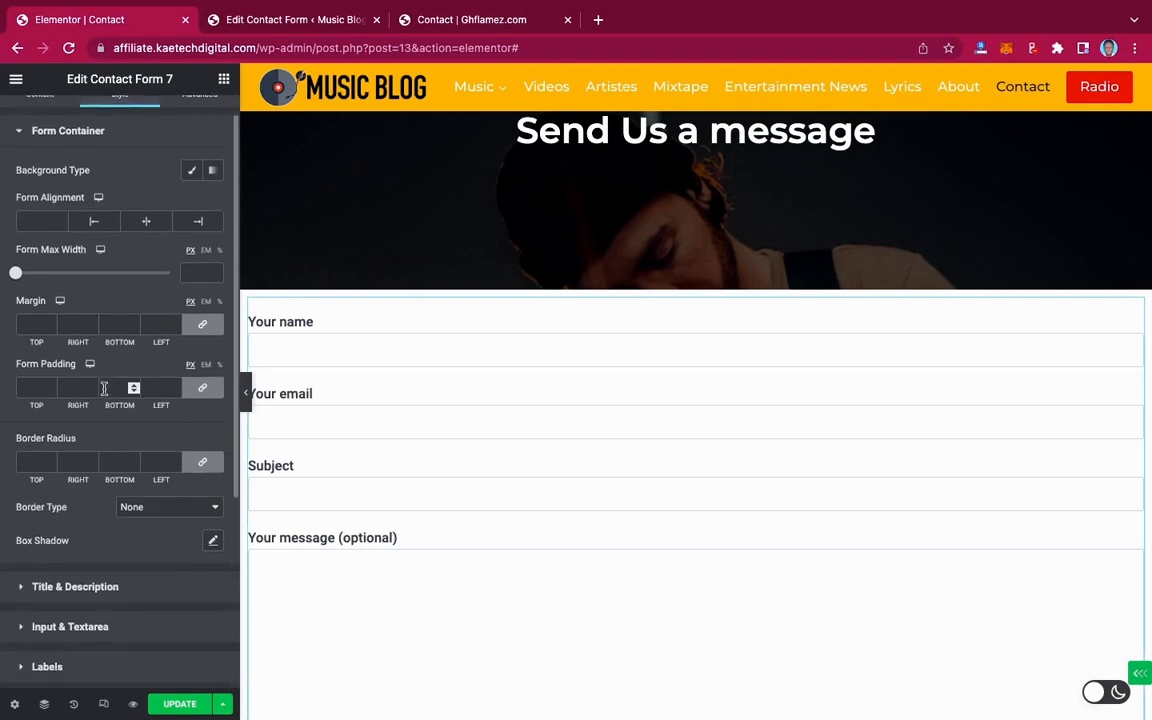
scroll(105, 389, "up", 1)
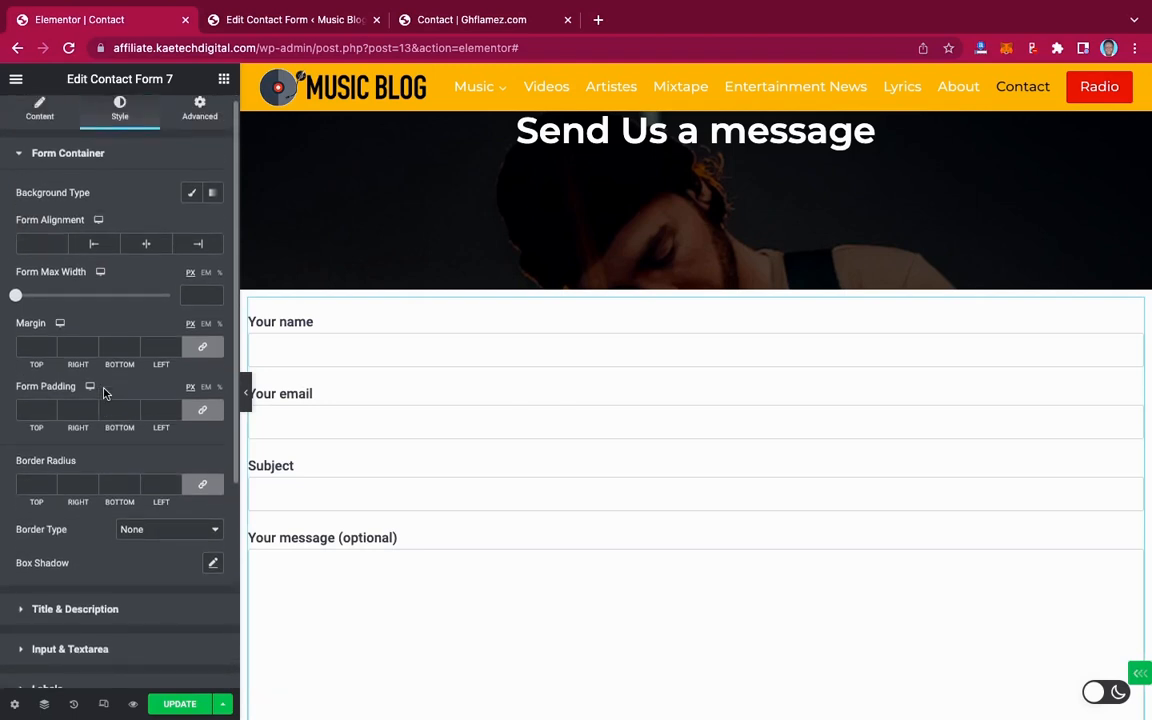
scroll(75, 400, "down", 2)
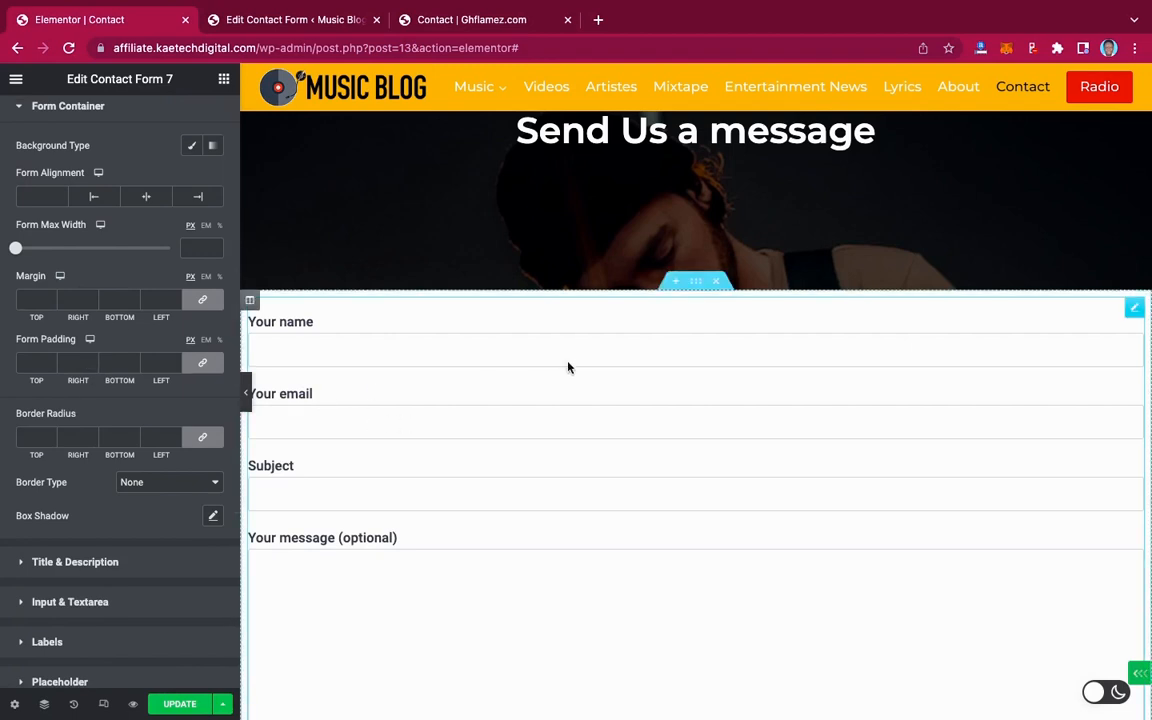
Give the contact form section a 90 px top and bottom margin, previewing the result
left_click(697, 283)
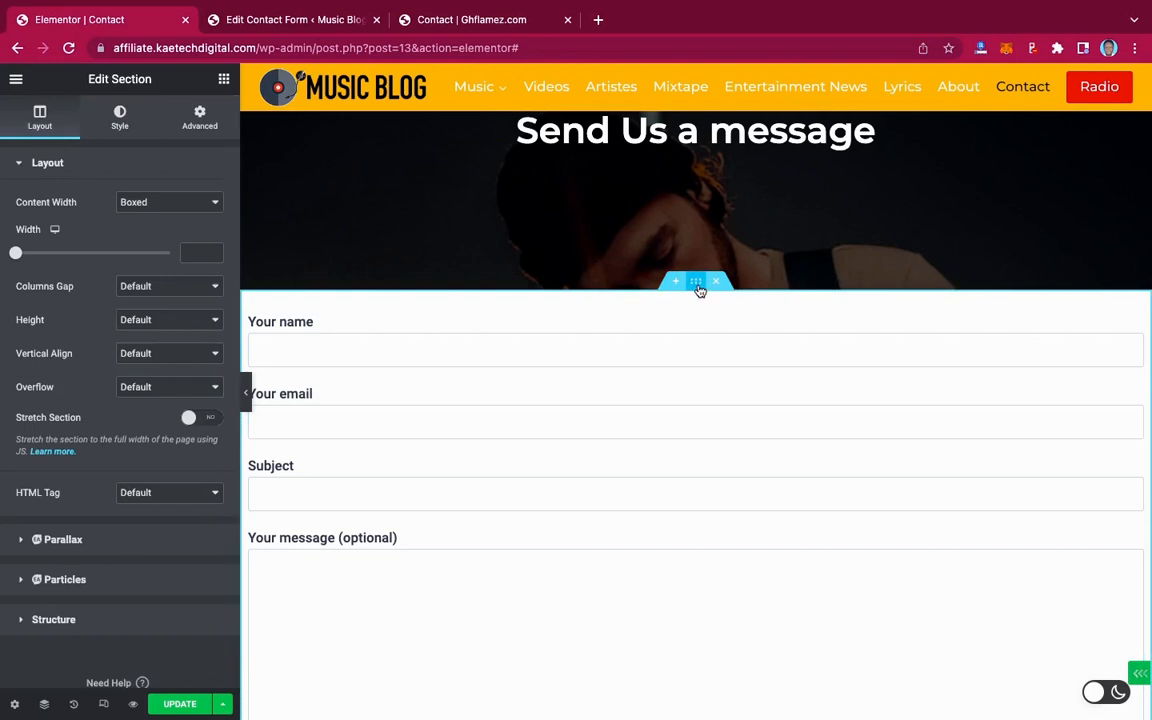
left_click(204, 127)
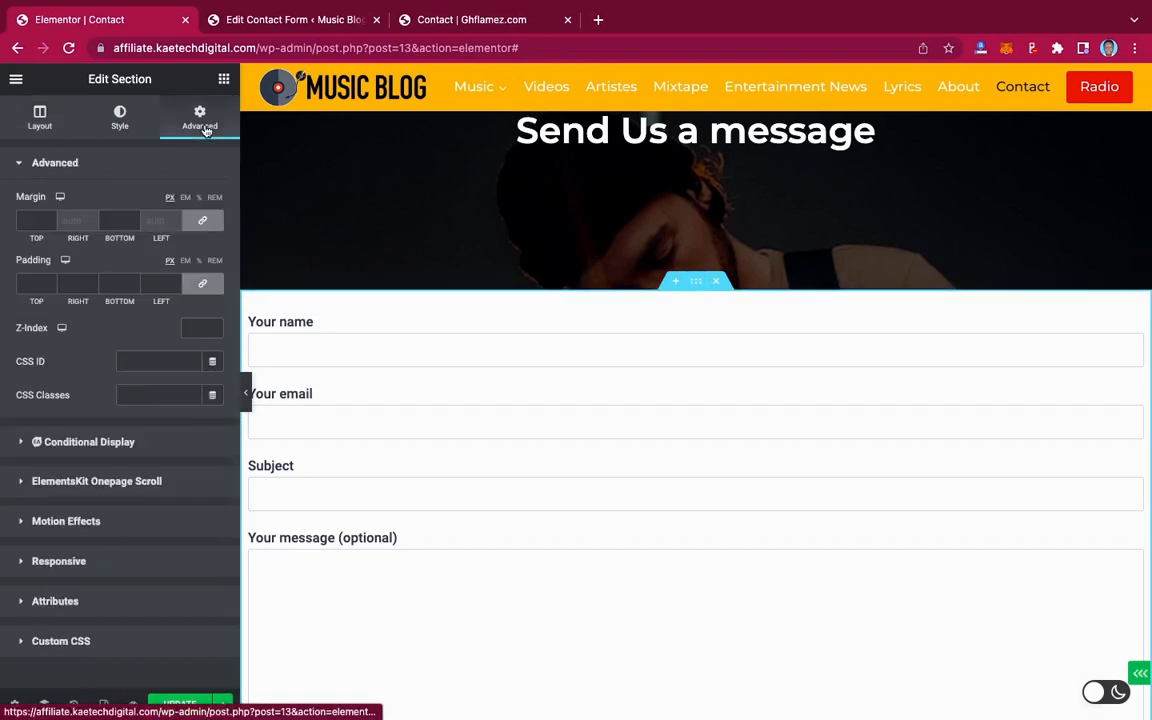
left_click(50, 220)
type("90")
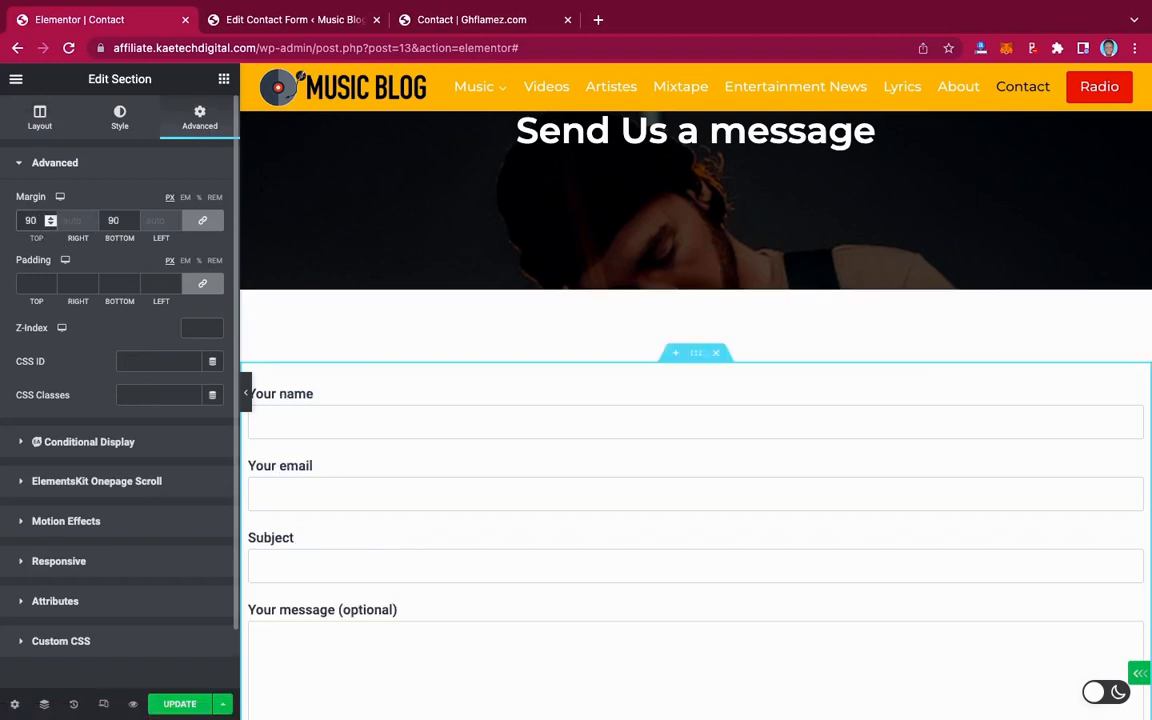
left_click(246, 400)
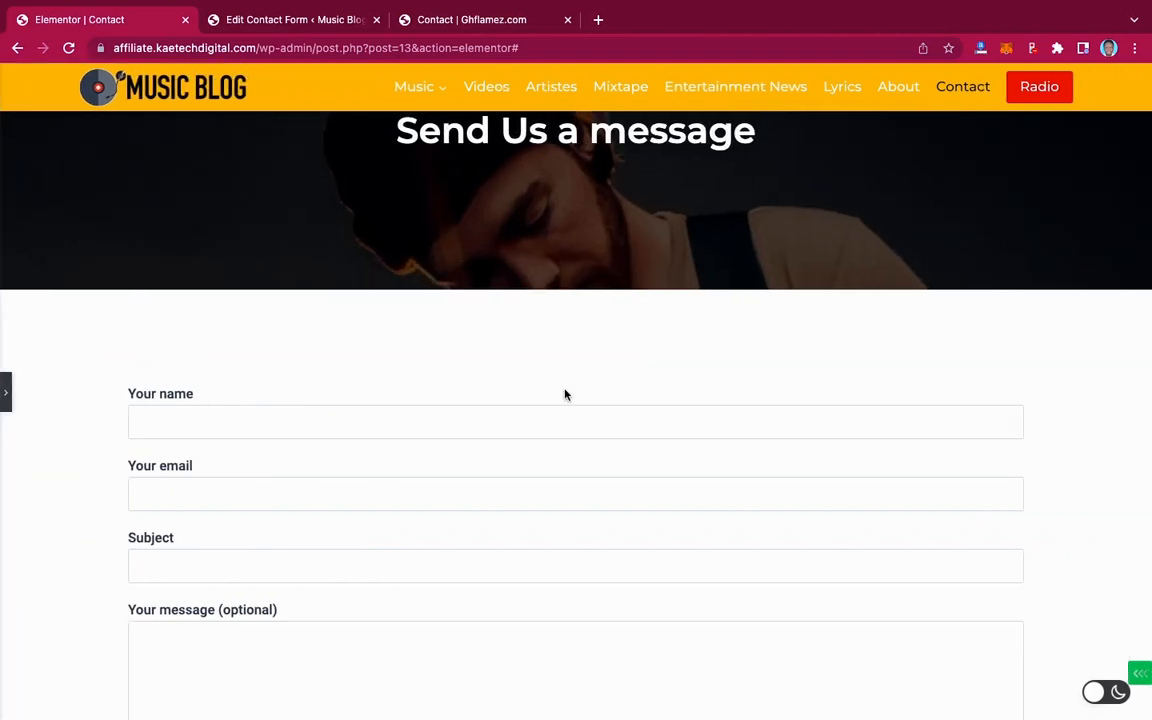
scroll(564, 394, "down", 5)
scroll(566, 393, "up", 3)
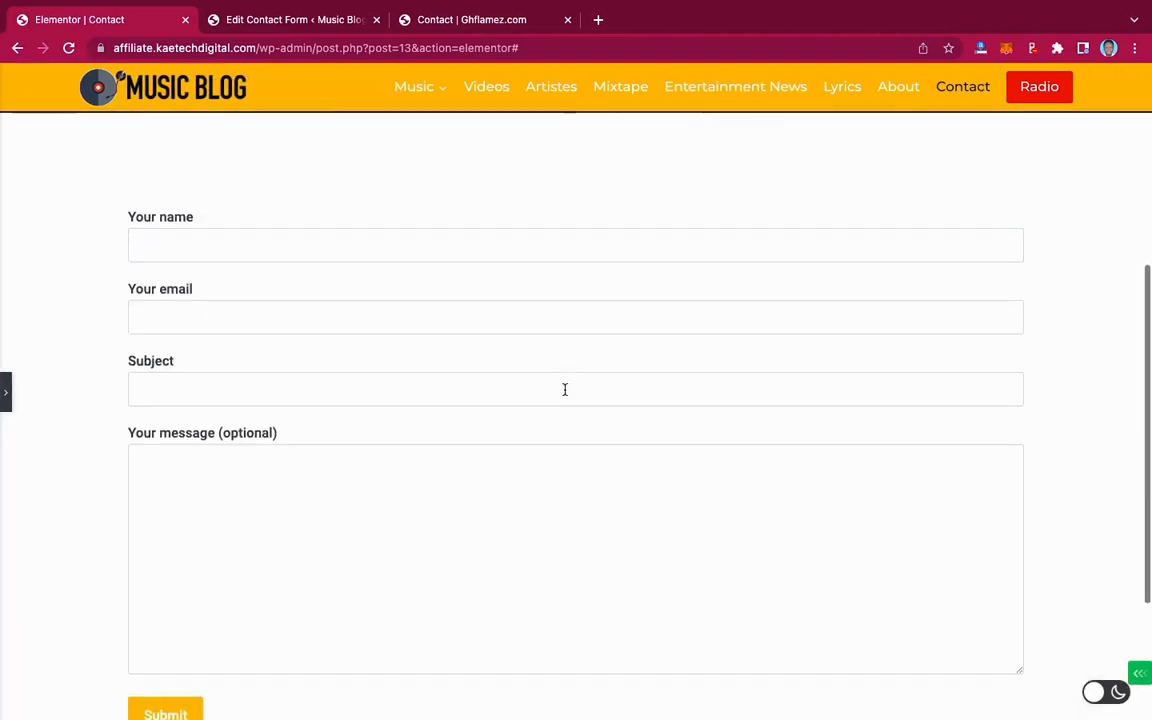
scroll(564, 389, "up", 1)
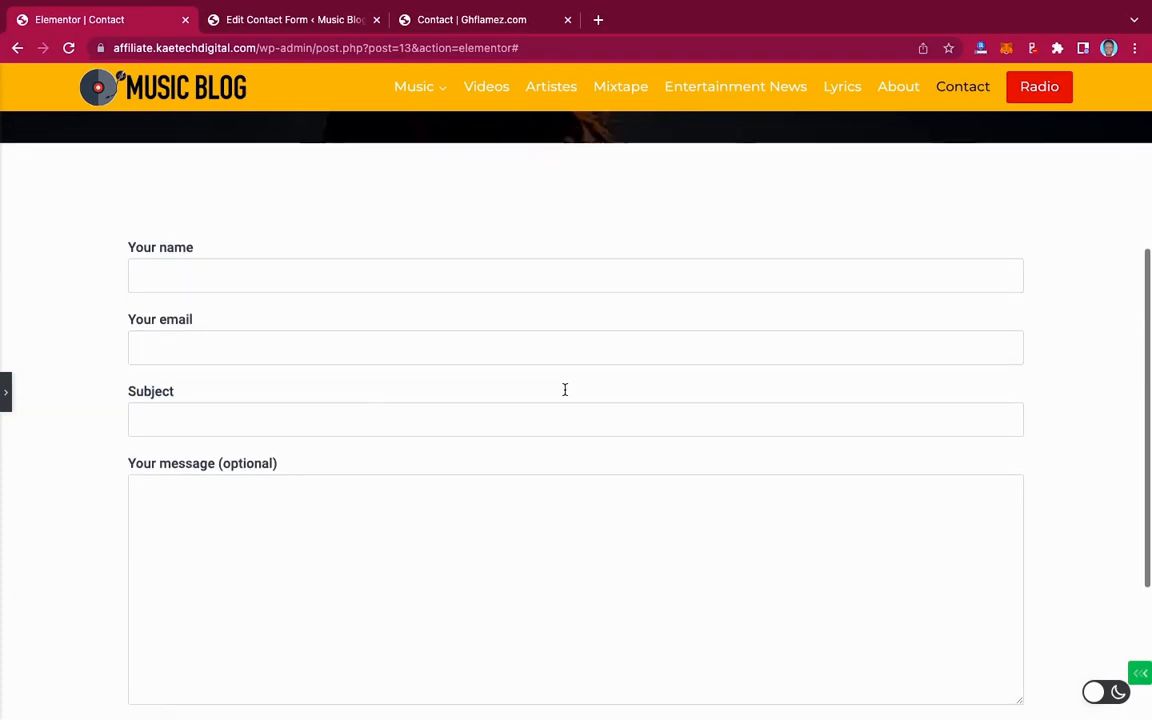
left_click(6, 392)
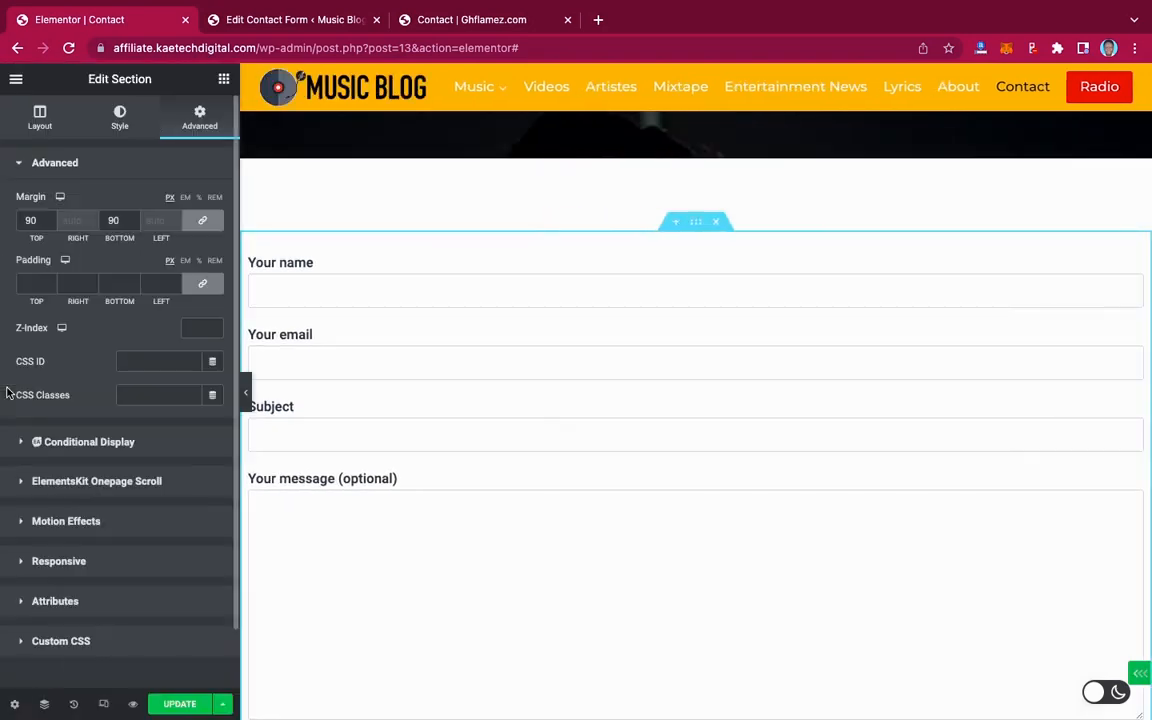
Unlink the section padding and enter first right and left padding values, previewing the form
left_click(204, 286)
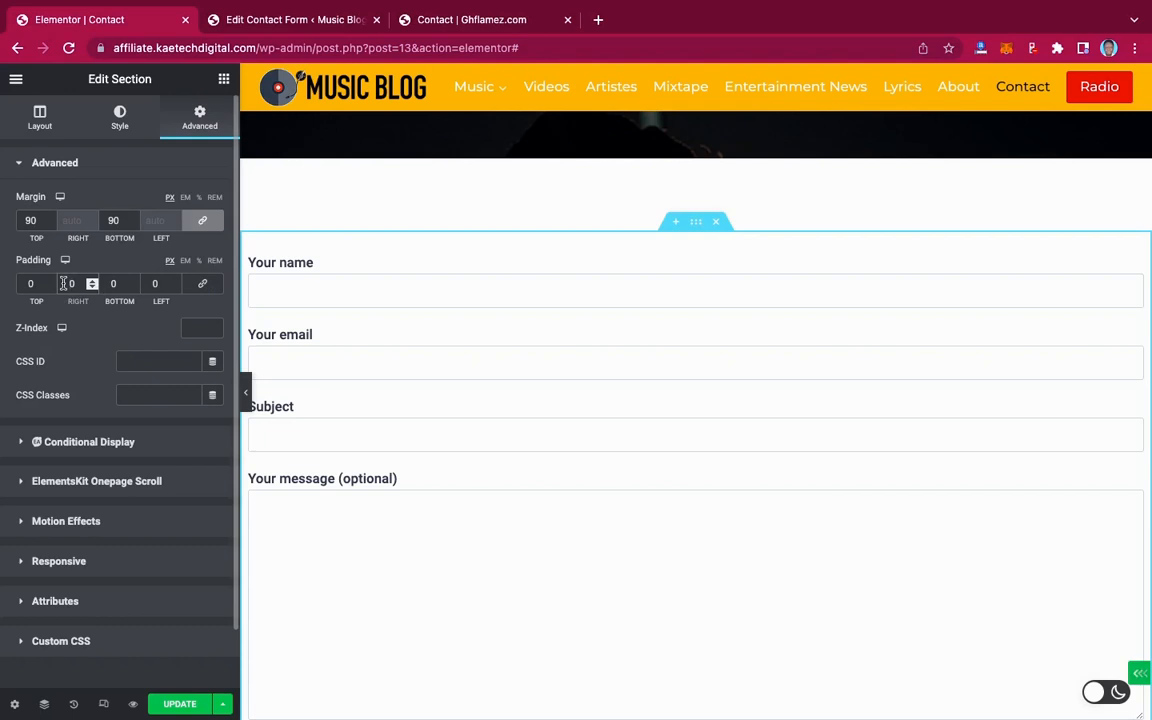
type("5")
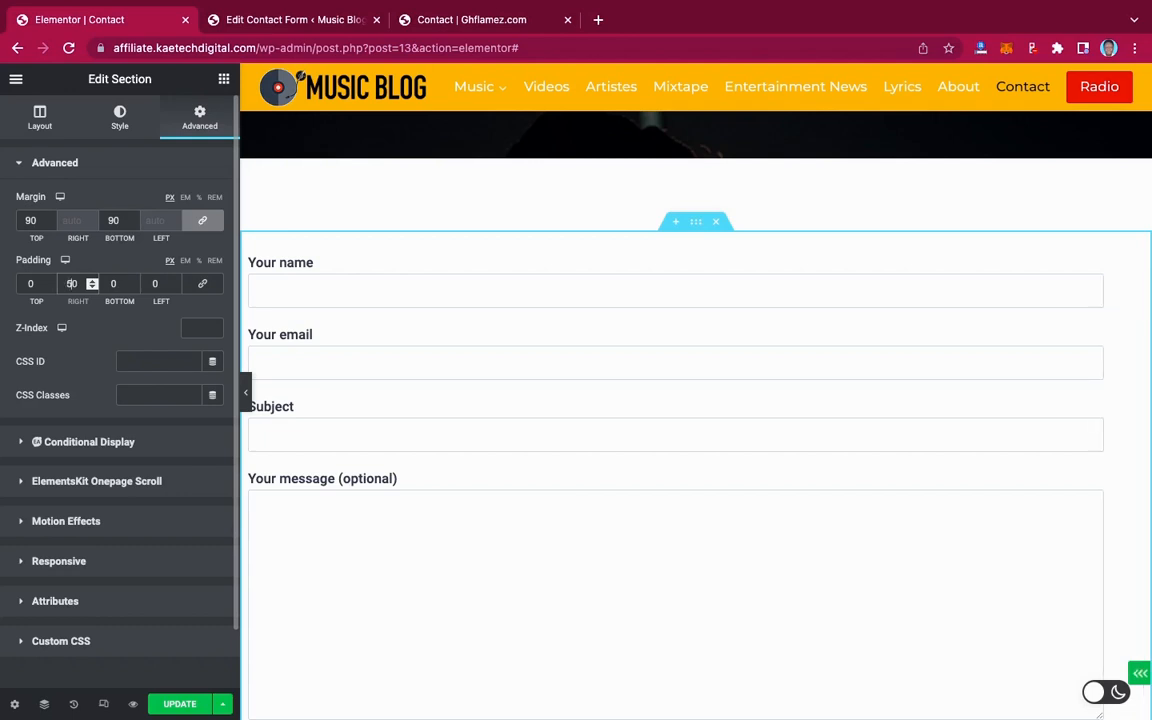
left_click(149, 281)
type("5")
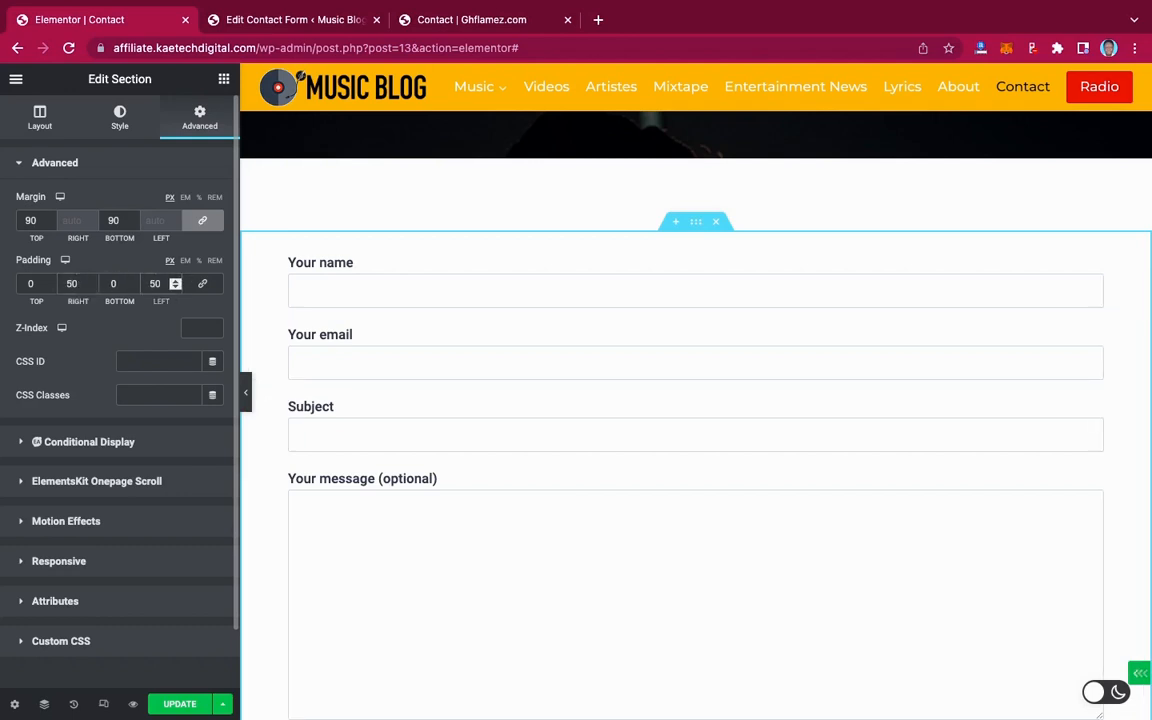
left_click(246, 392)
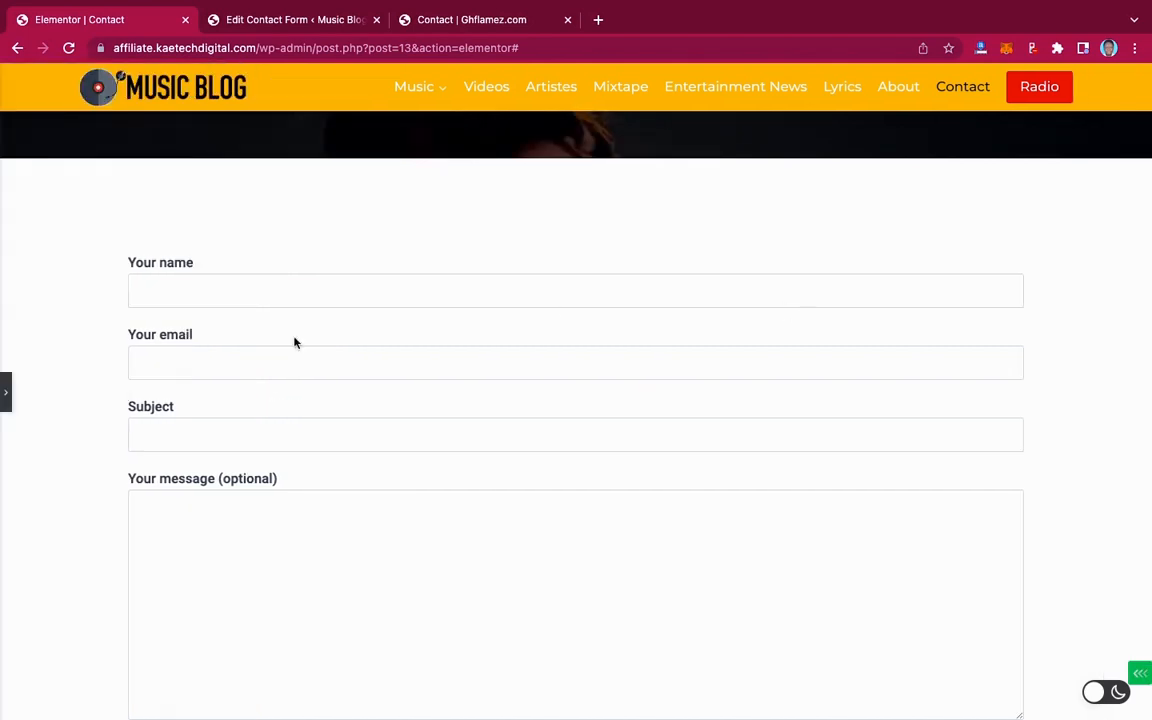
left_click(6, 394)
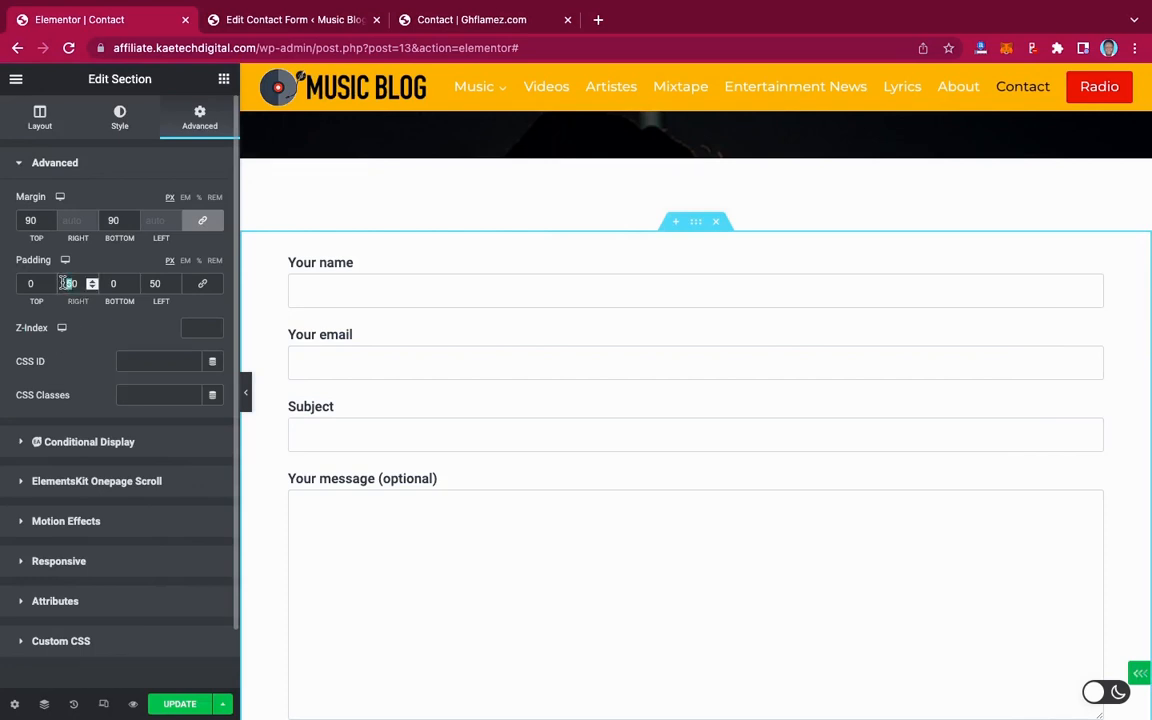
Raise the section's right and left padding to 150 px and preview the narrower form
left_click(69, 284)
type("1")
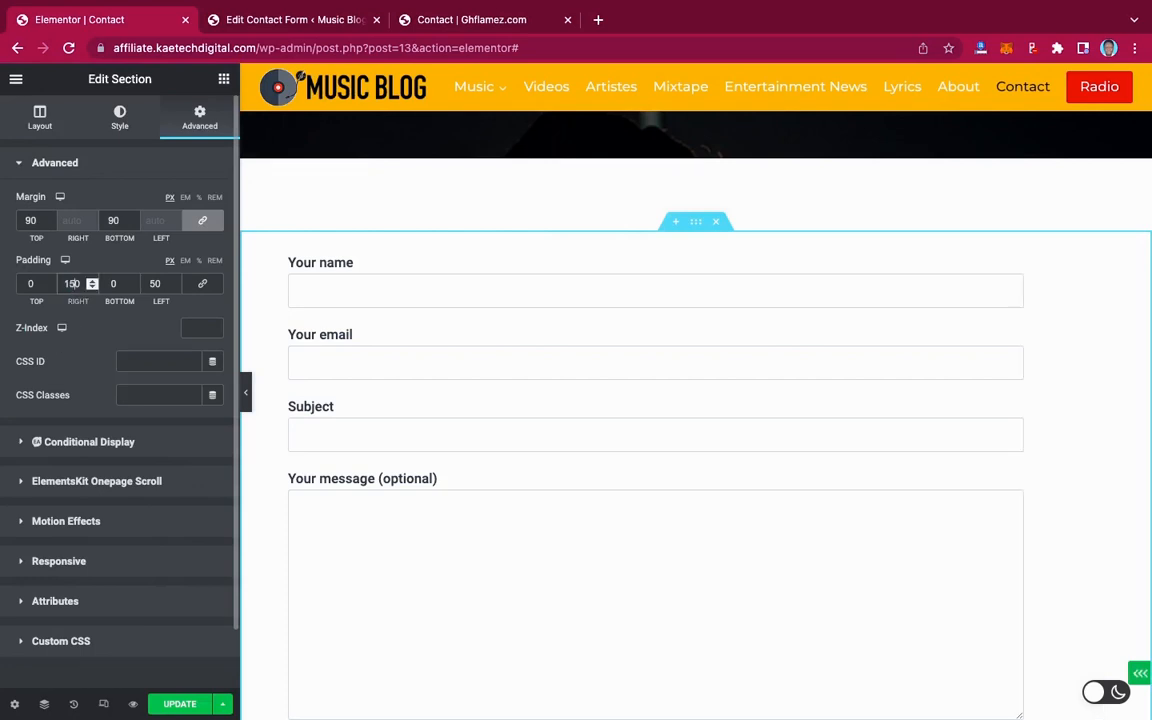
left_click(151, 283)
type("15")
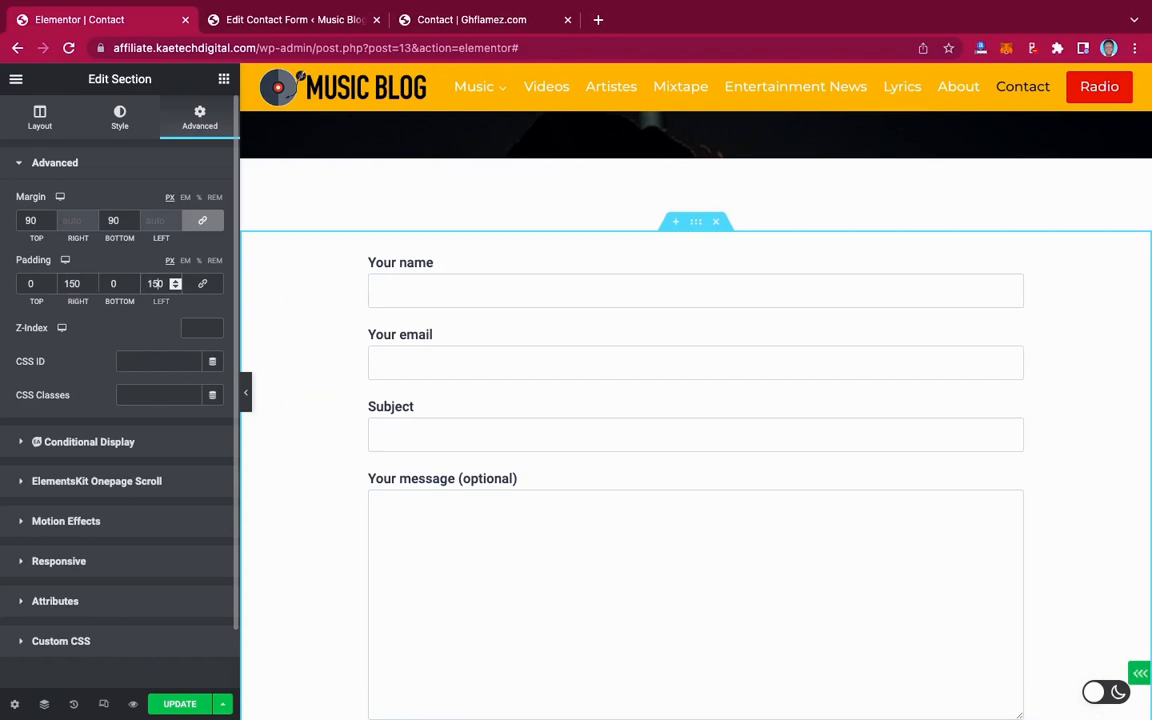
left_click(246, 392)
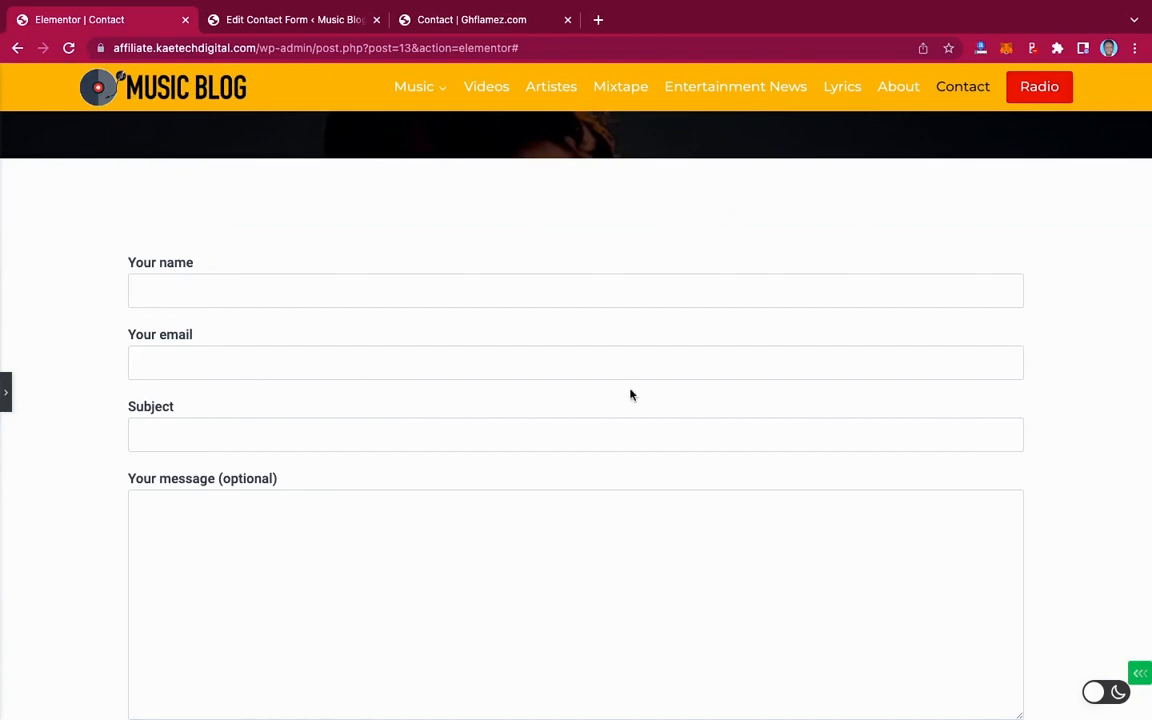
scroll(661, 401, "down", 5)
scroll(661, 401, "up", 6)
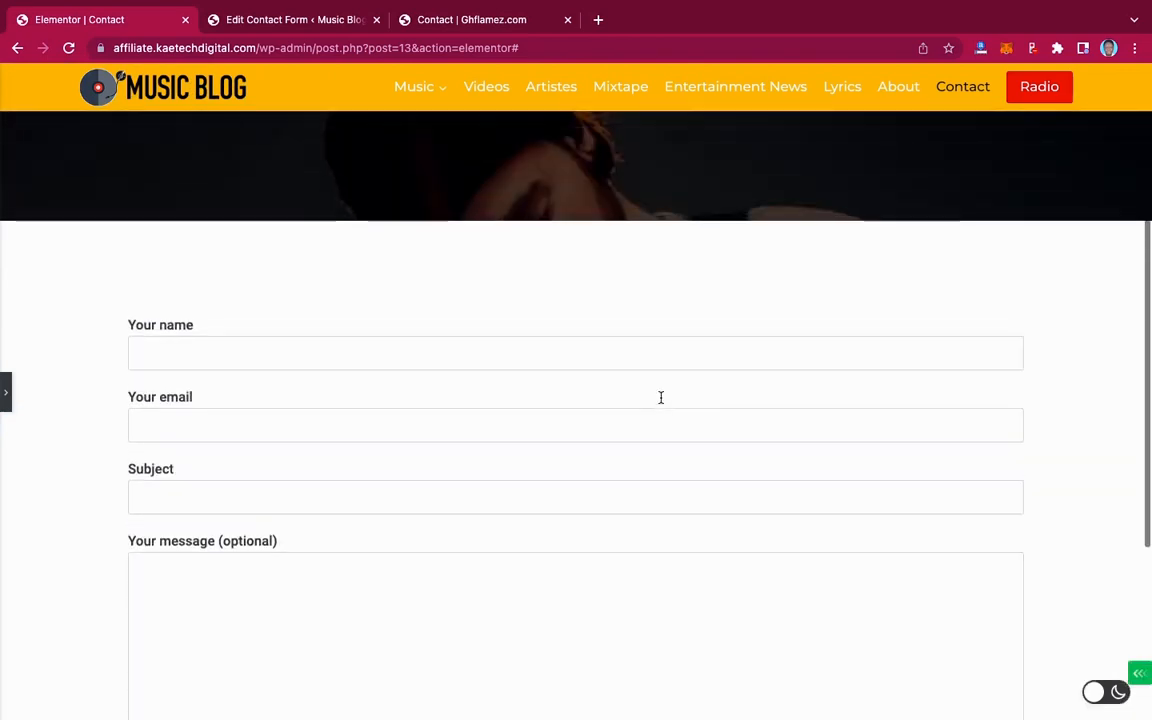
scroll(661, 397, "down", 1)
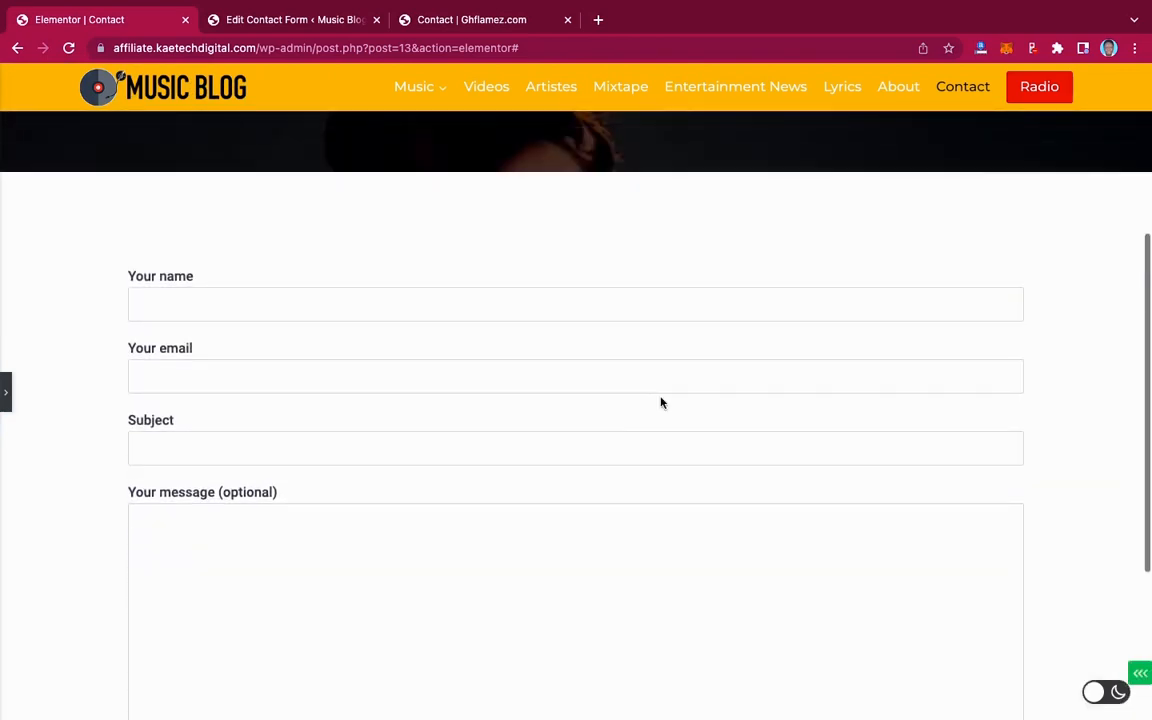
left_click(10, 398)
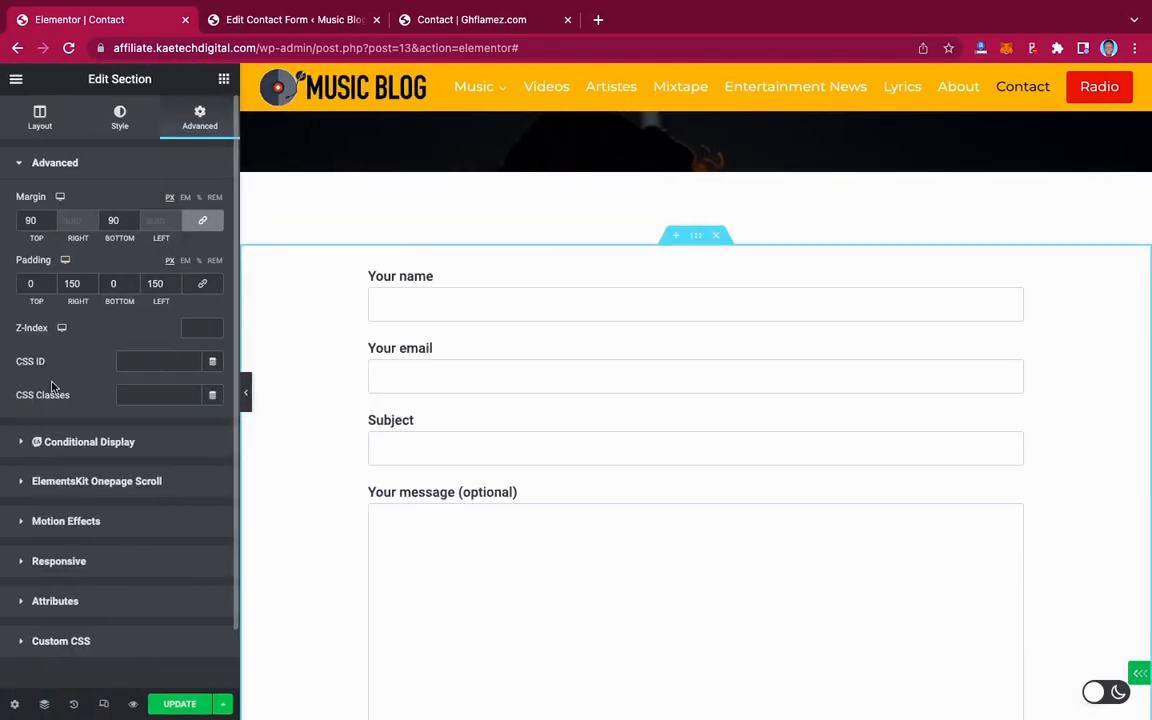
Save the Contact page with Update
scroll(362, 492, "down", 1)
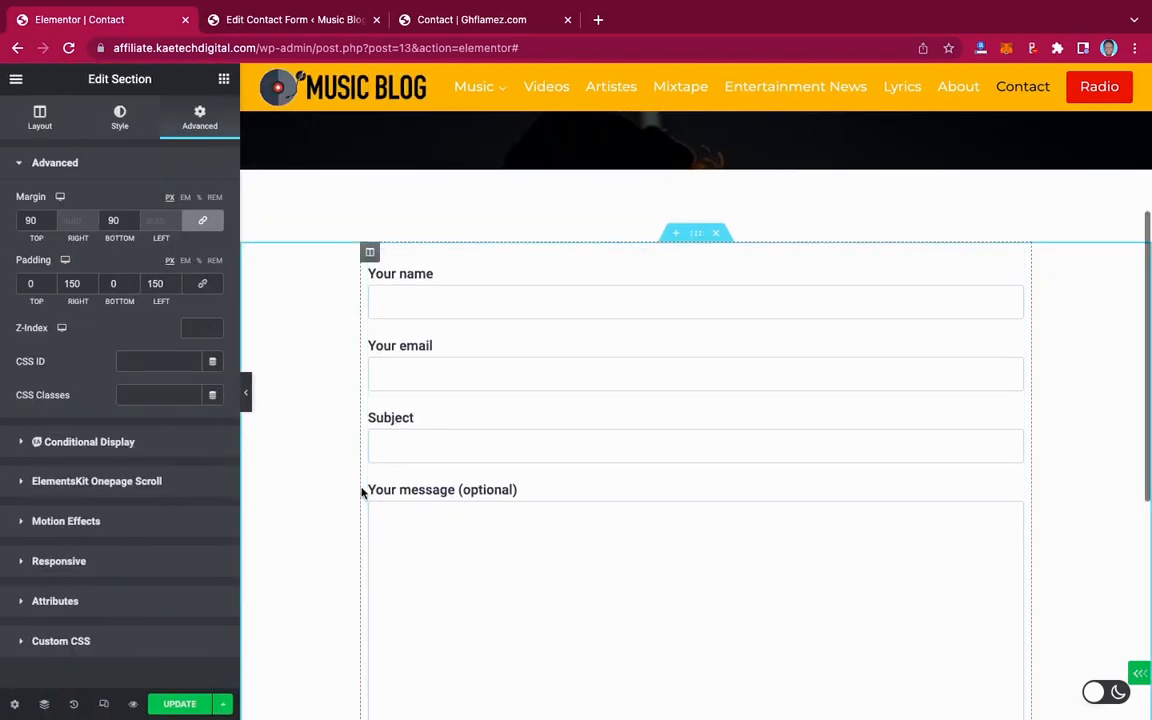
scroll(362, 492, "down", 5)
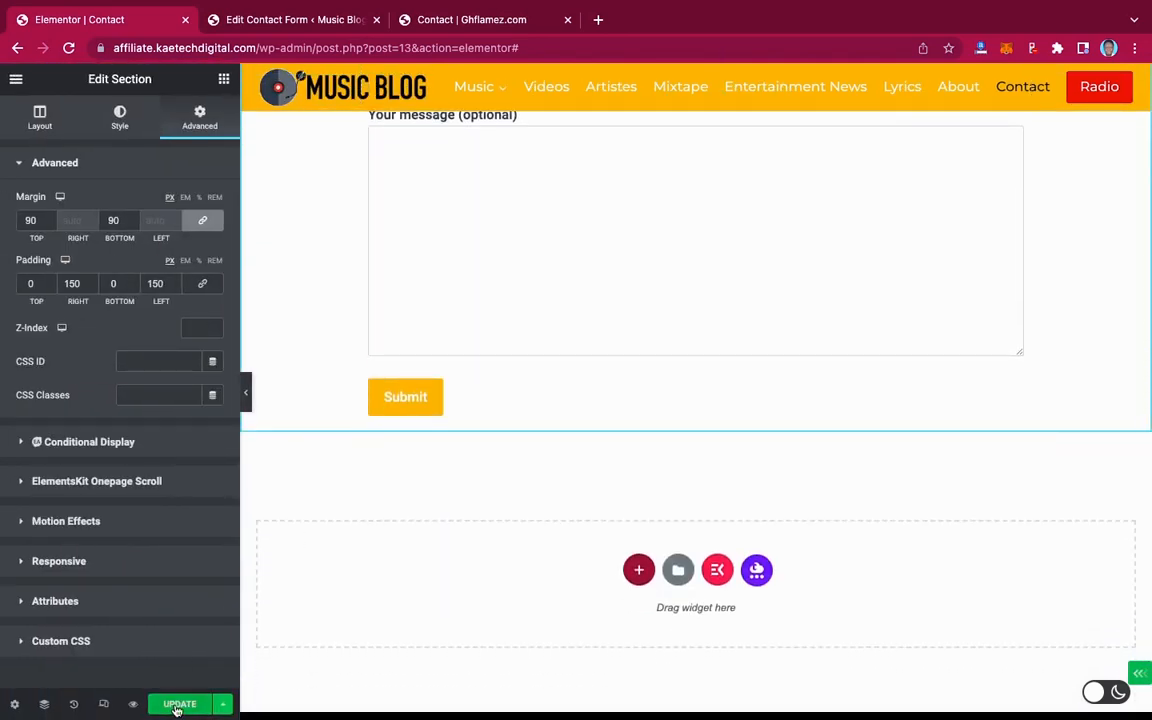
left_click(178, 705)
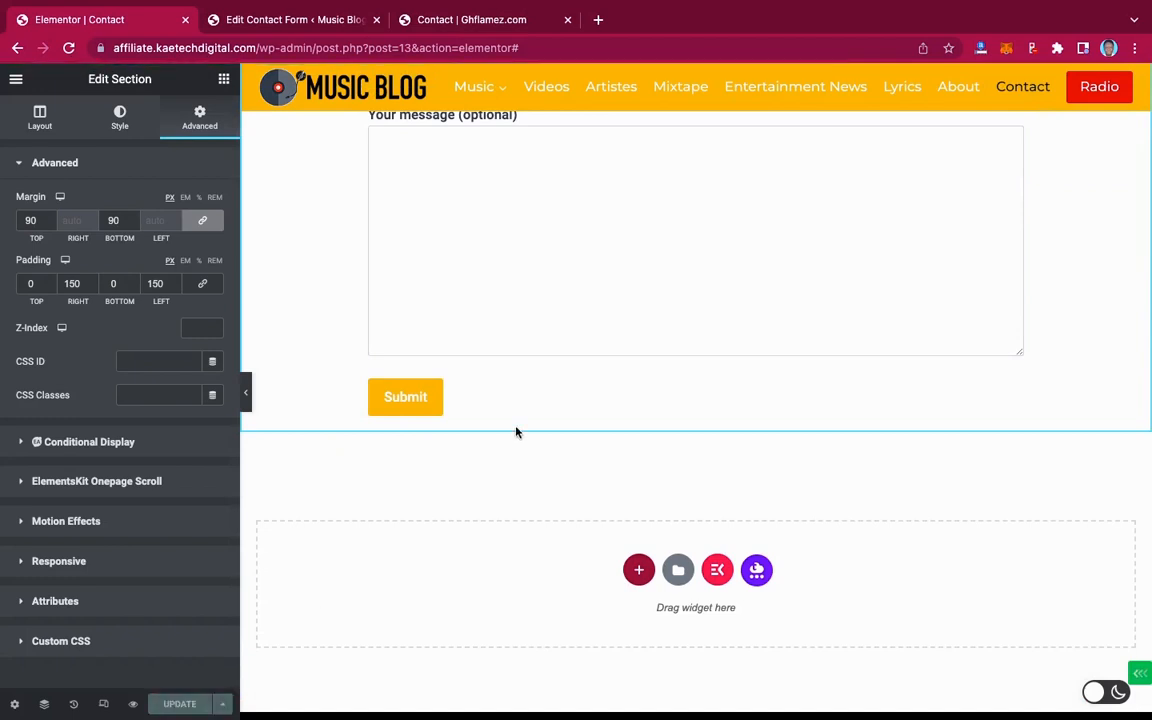
scroll(516, 432, "up", 3)
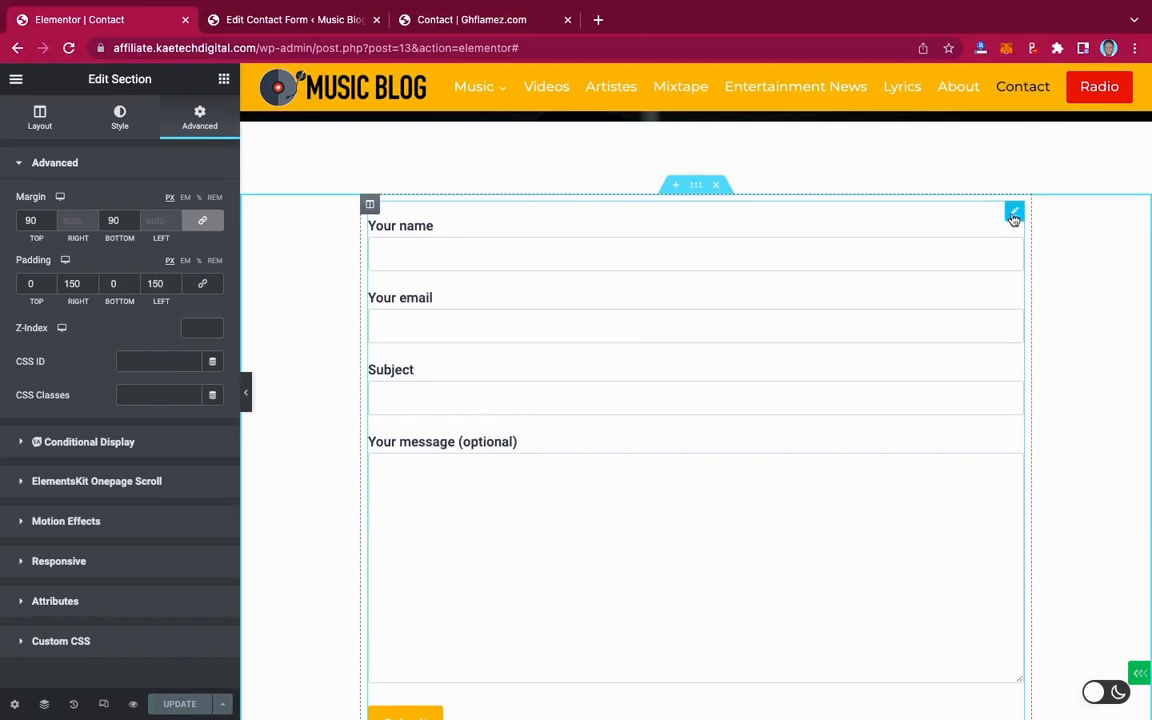
left_click(481, 29)
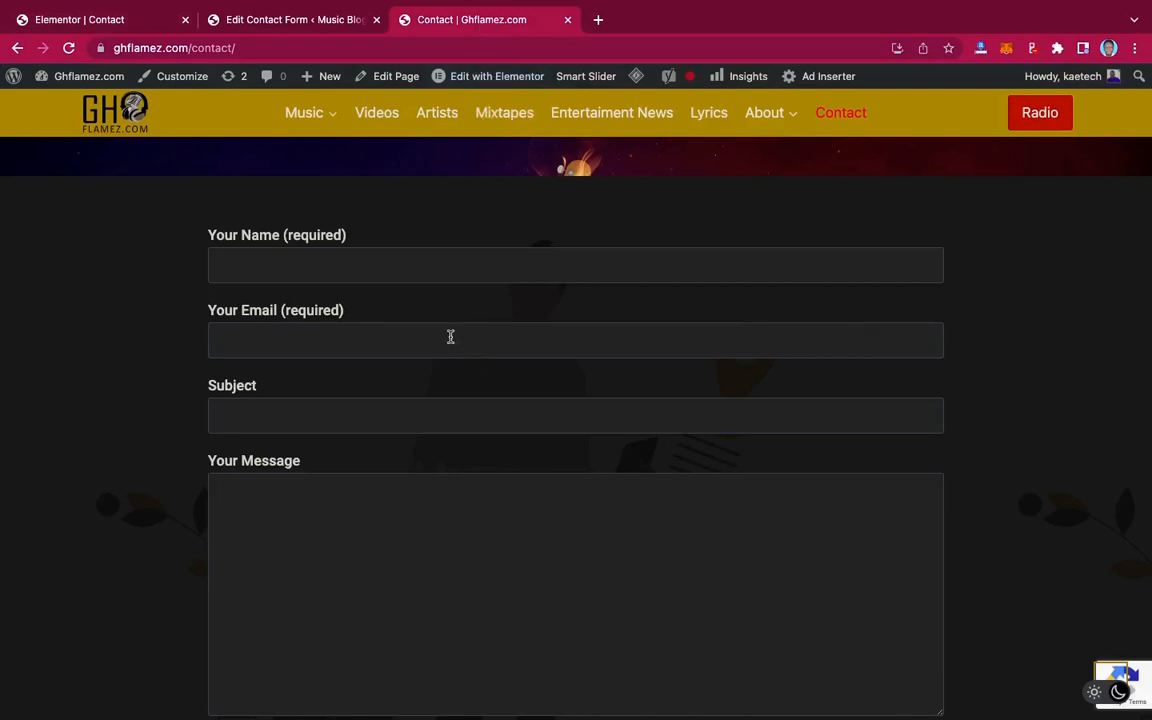
scroll(441, 332, "down", 1)
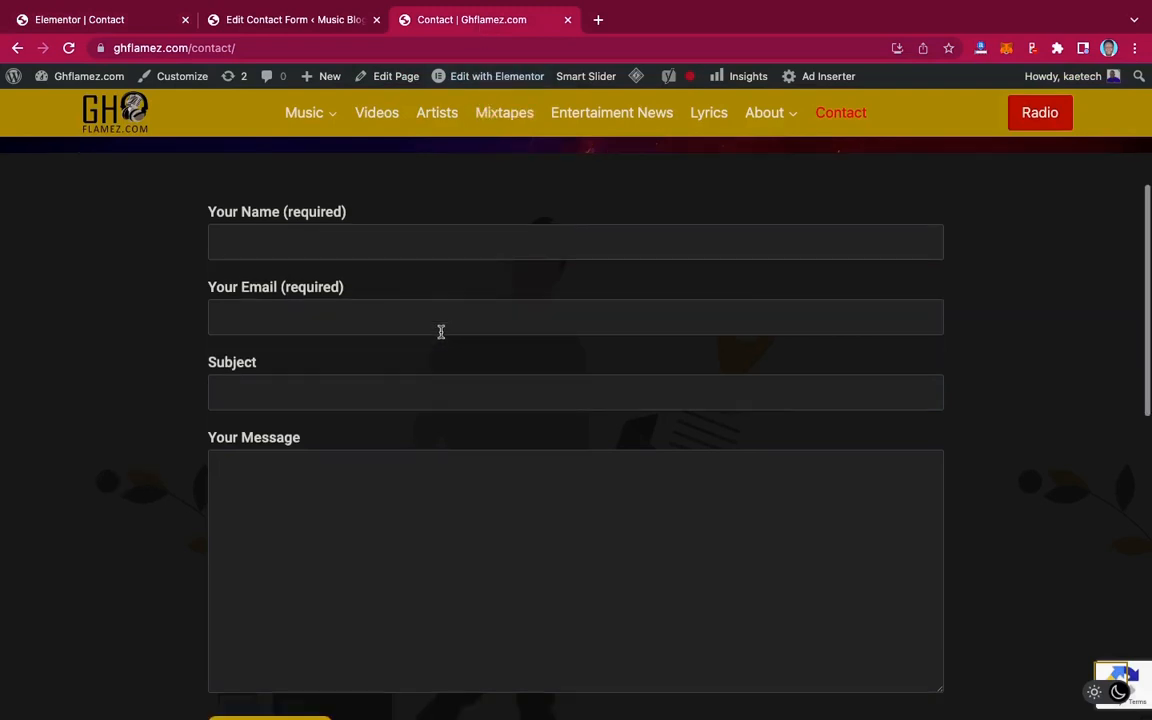
scroll(468, 341, "down", 3)
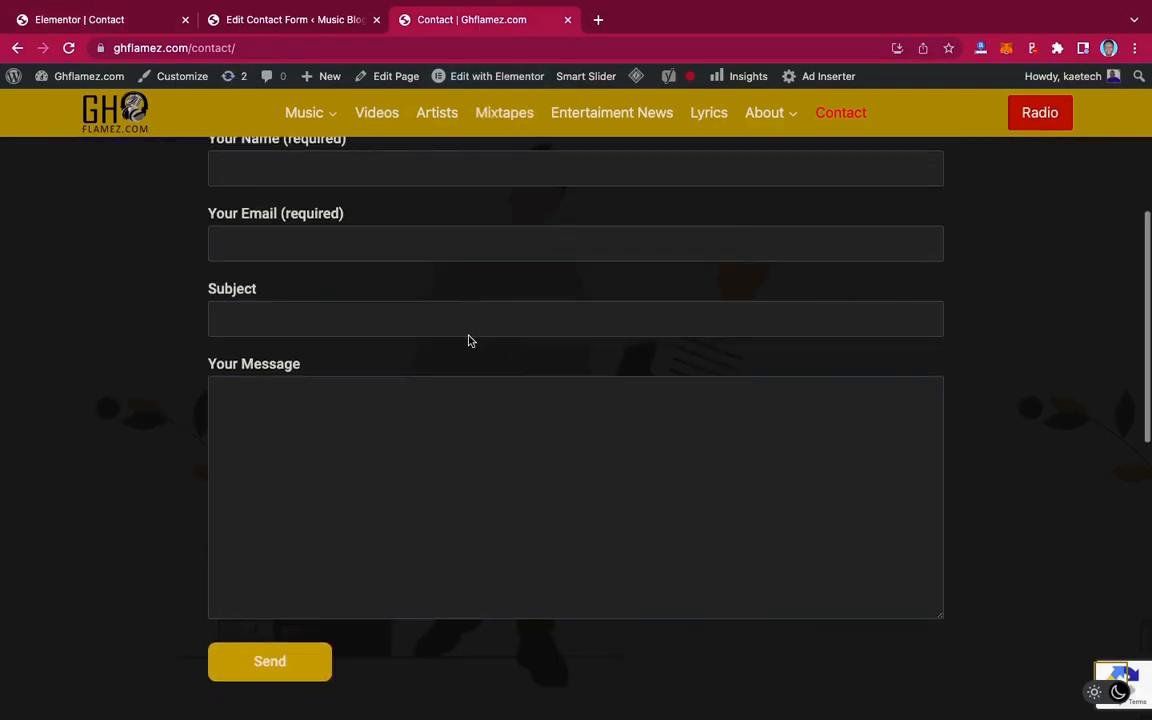
left_click(135, 26)
scroll(501, 357, "down", 4)
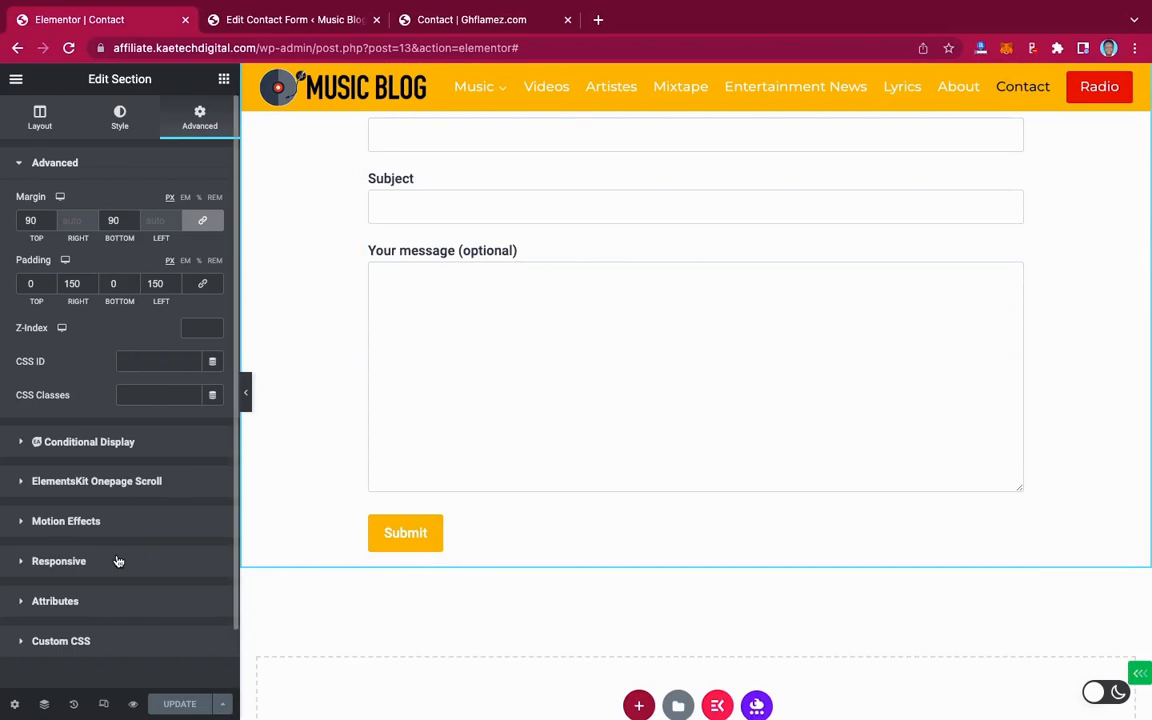
Expand the Contact Form 7 widget's Submit Button style section and scroll to its settings
scroll(640, 352, "up", 4)
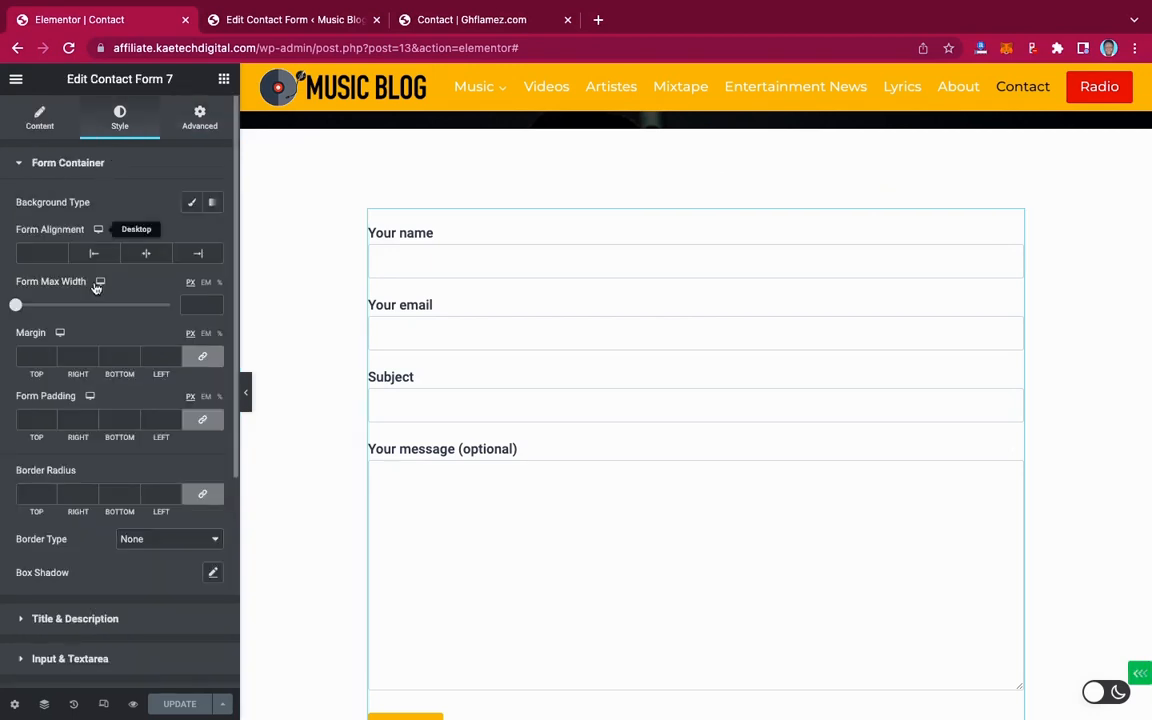
scroll(95, 285, "down", 2)
scroll(95, 287, "down", 4)
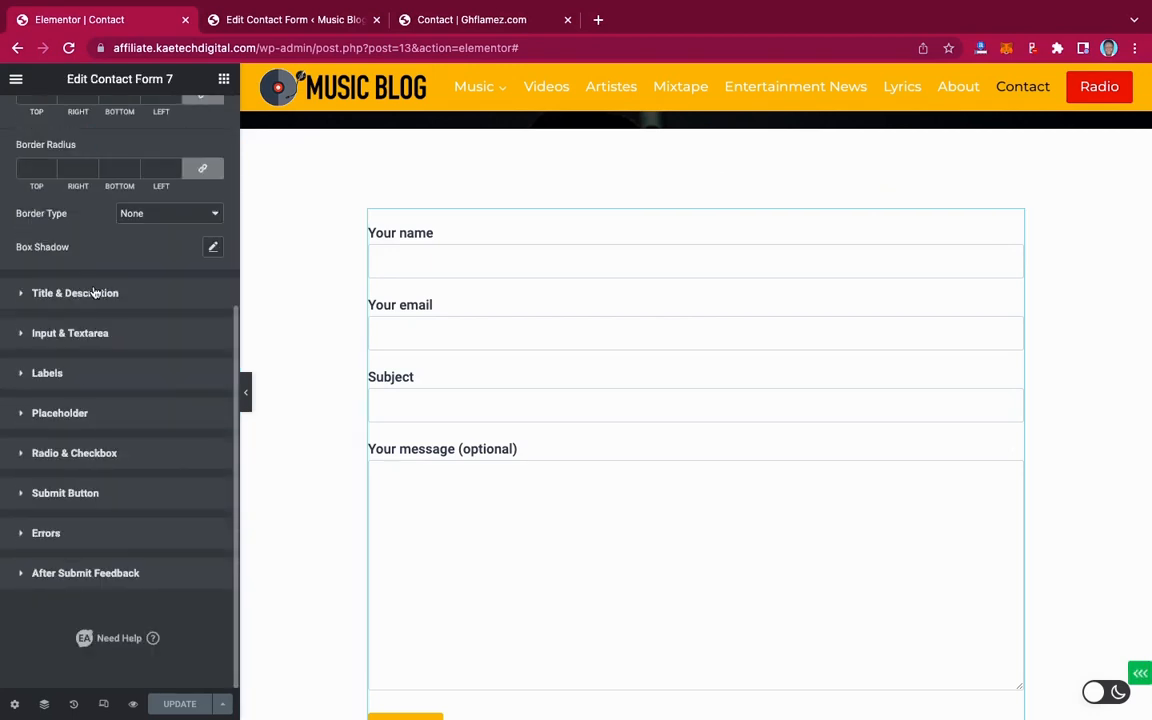
left_click(62, 493)
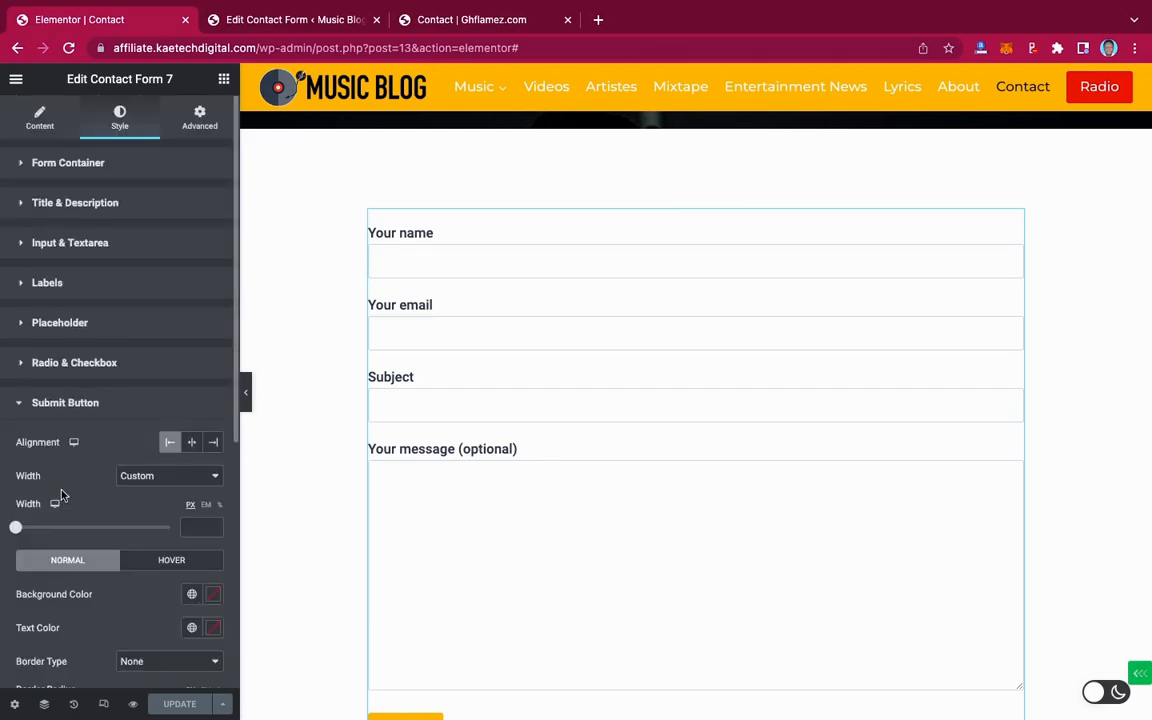
scroll(61, 493, "down", 3)
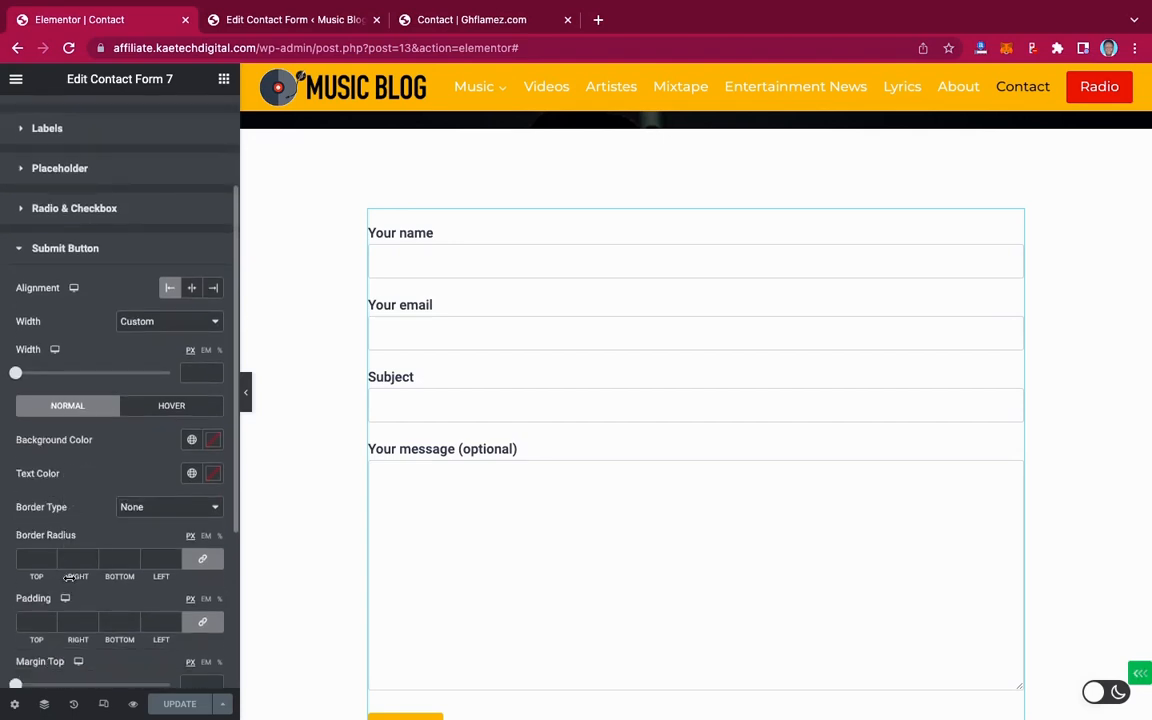
scroll(487, 545, "down", 1)
scroll(487, 545, "down", 3)
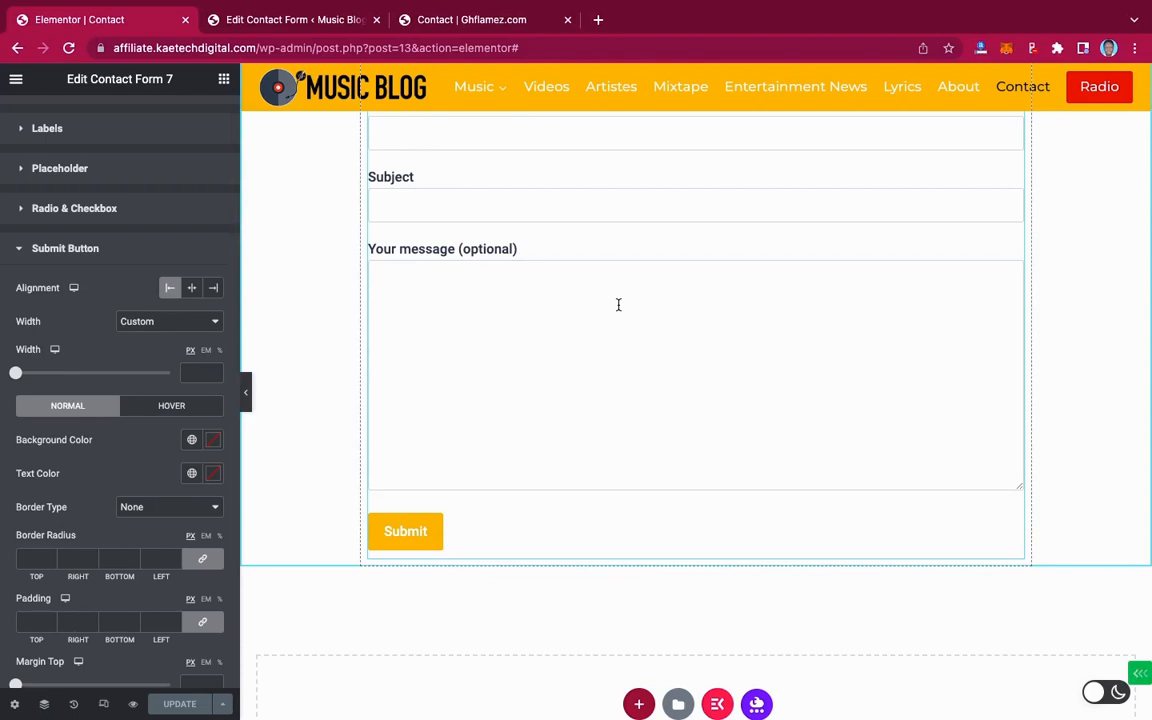
left_click(481, 20)
scroll(524, 442, "down", 5)
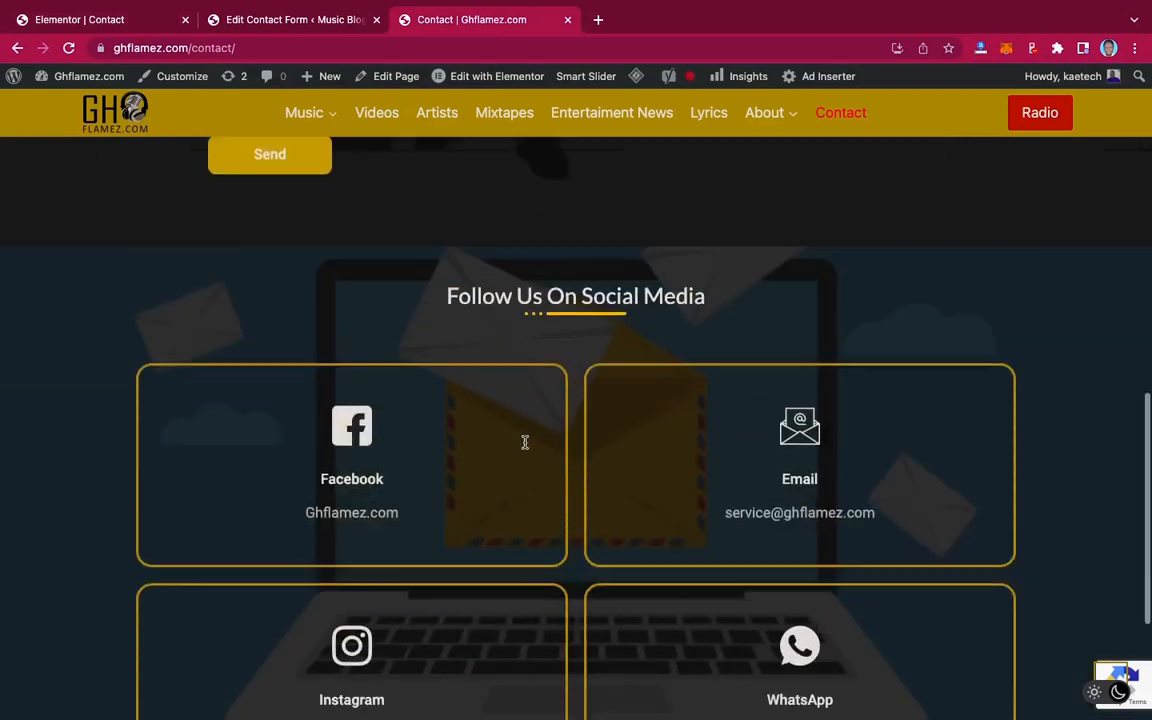
scroll(524, 446, "up", 1)
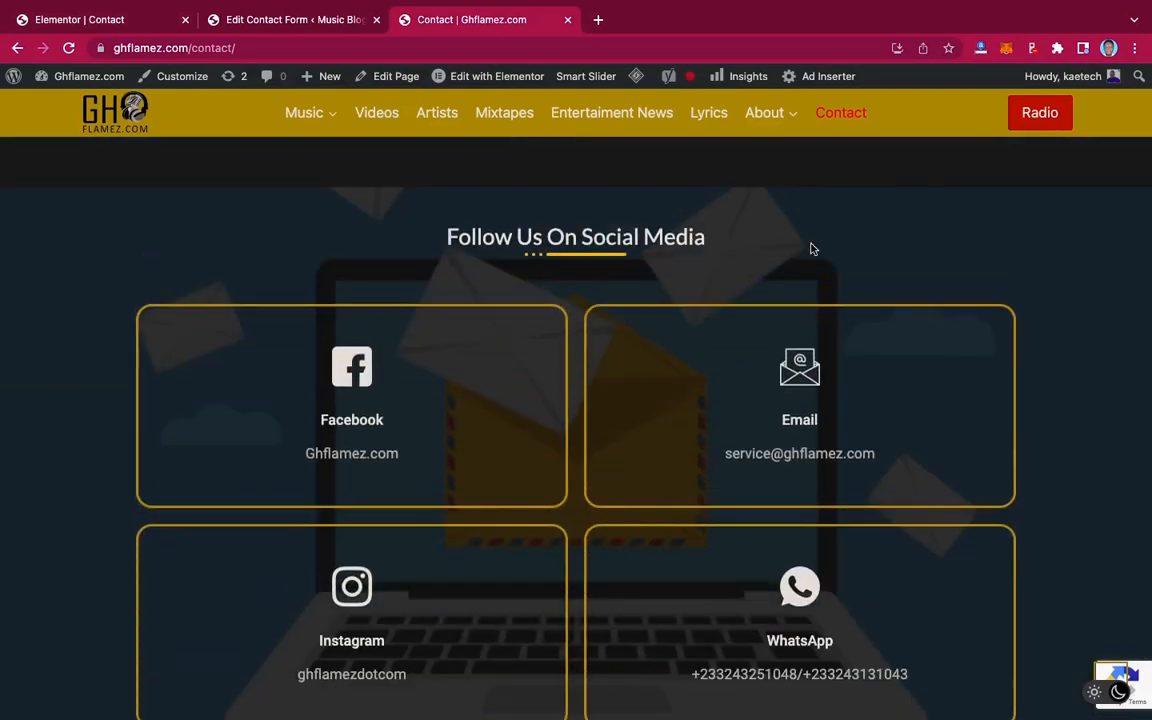
scroll(1068, 406, "down", 1)
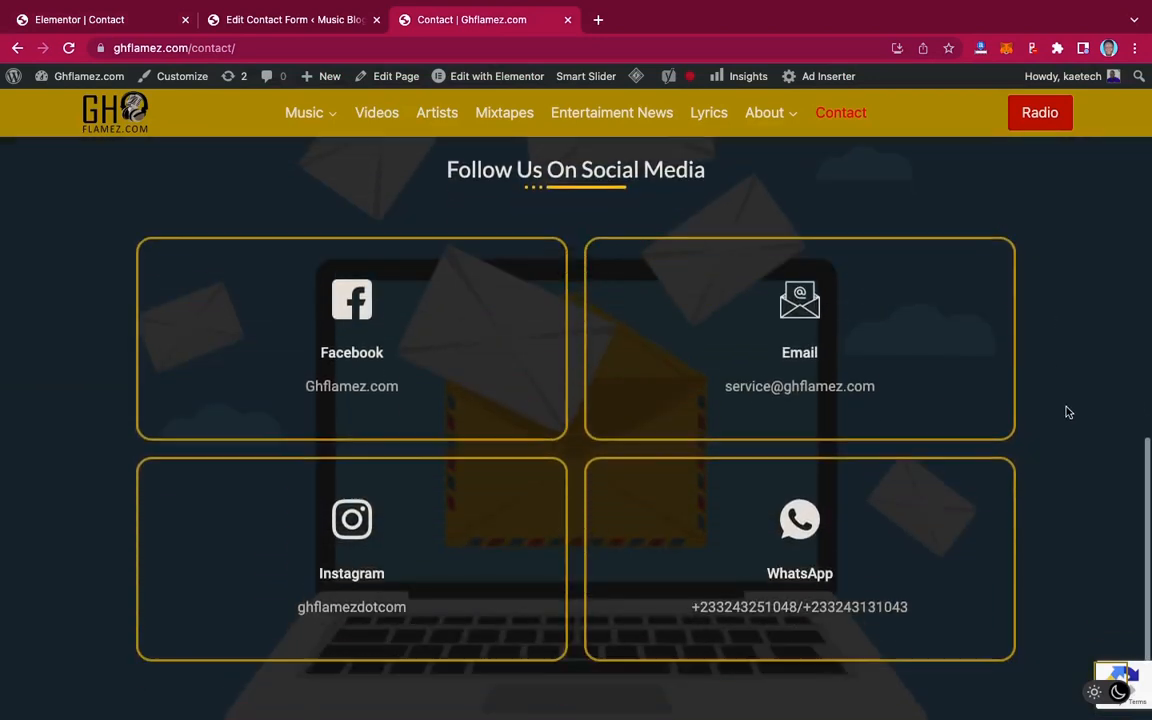
scroll(1068, 410, "down", 3)
scroll(1068, 412, "up", 3)
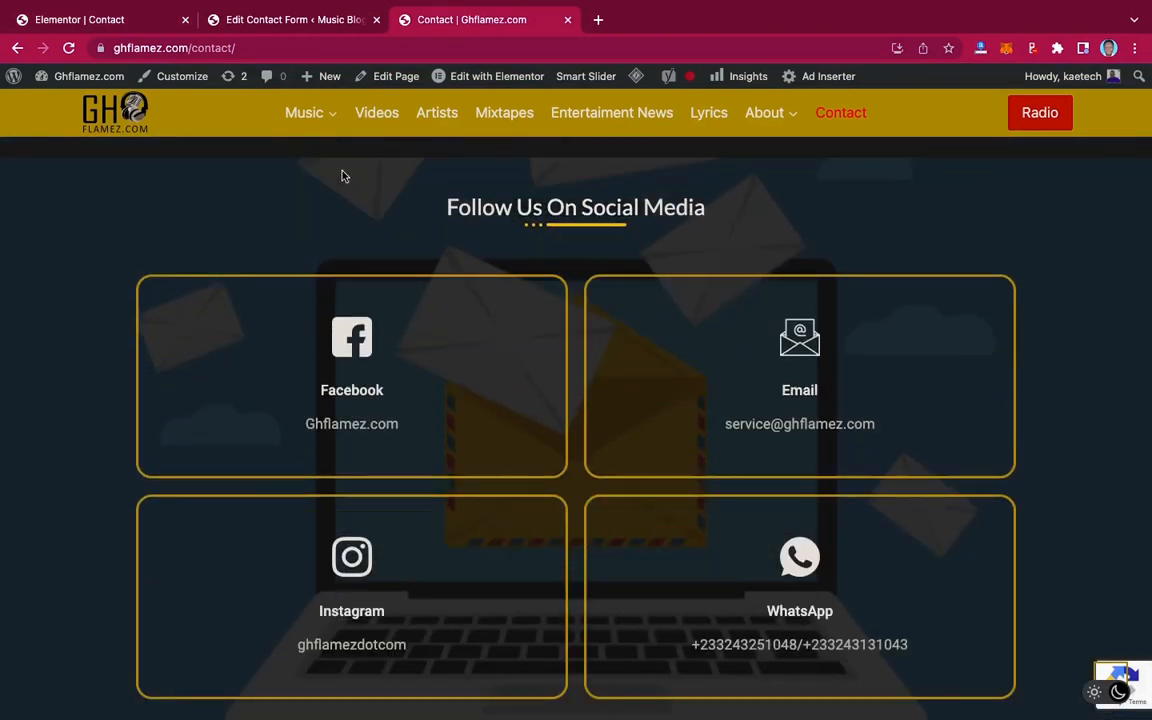
left_click(124, 23)
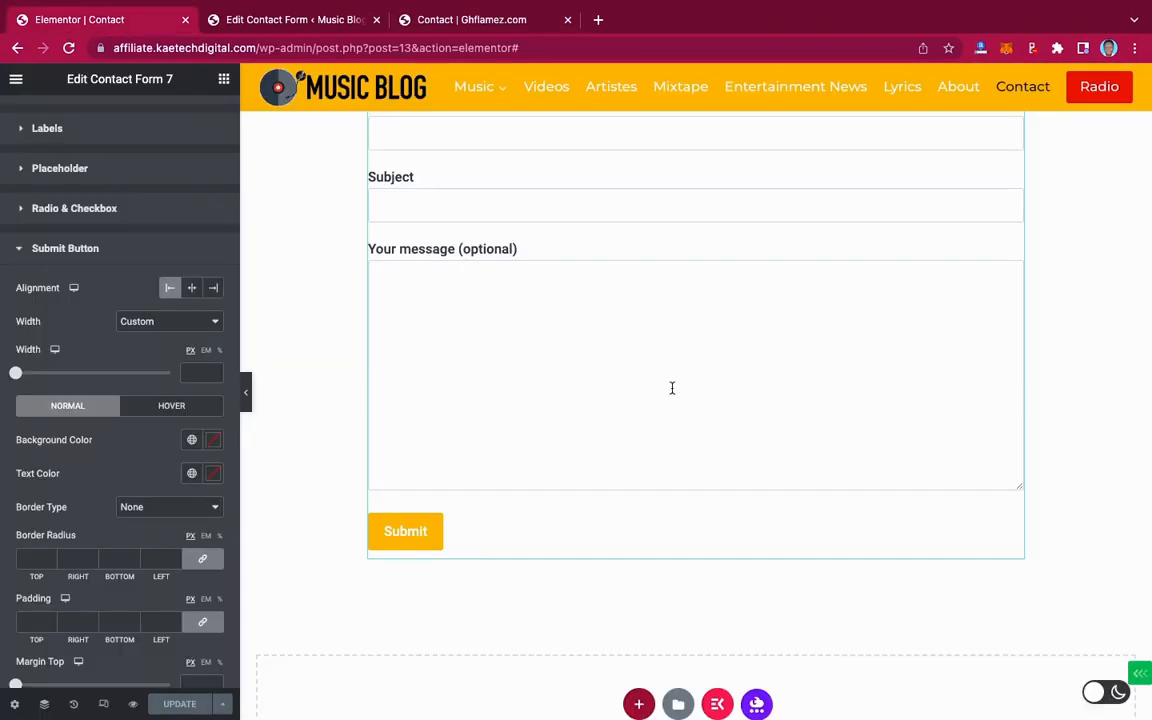
Open the structure chooser for a new section below the form, then view the live Contact page
scroll(672, 388, "down", 3)
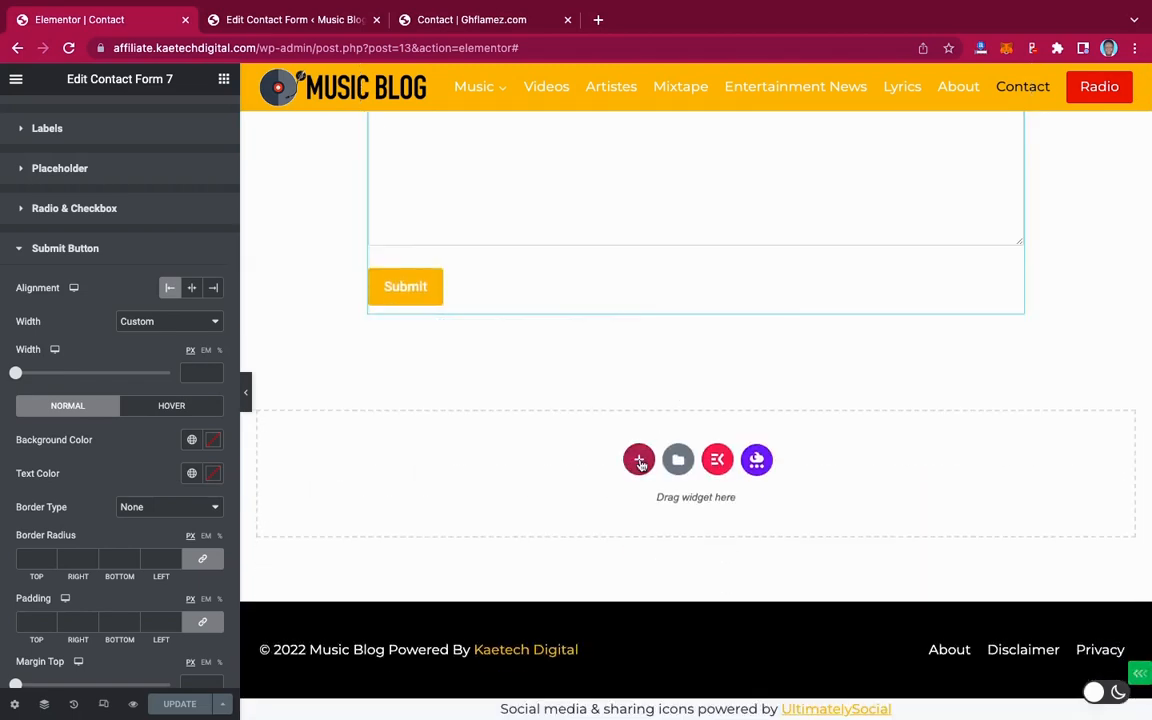
left_click(640, 462)
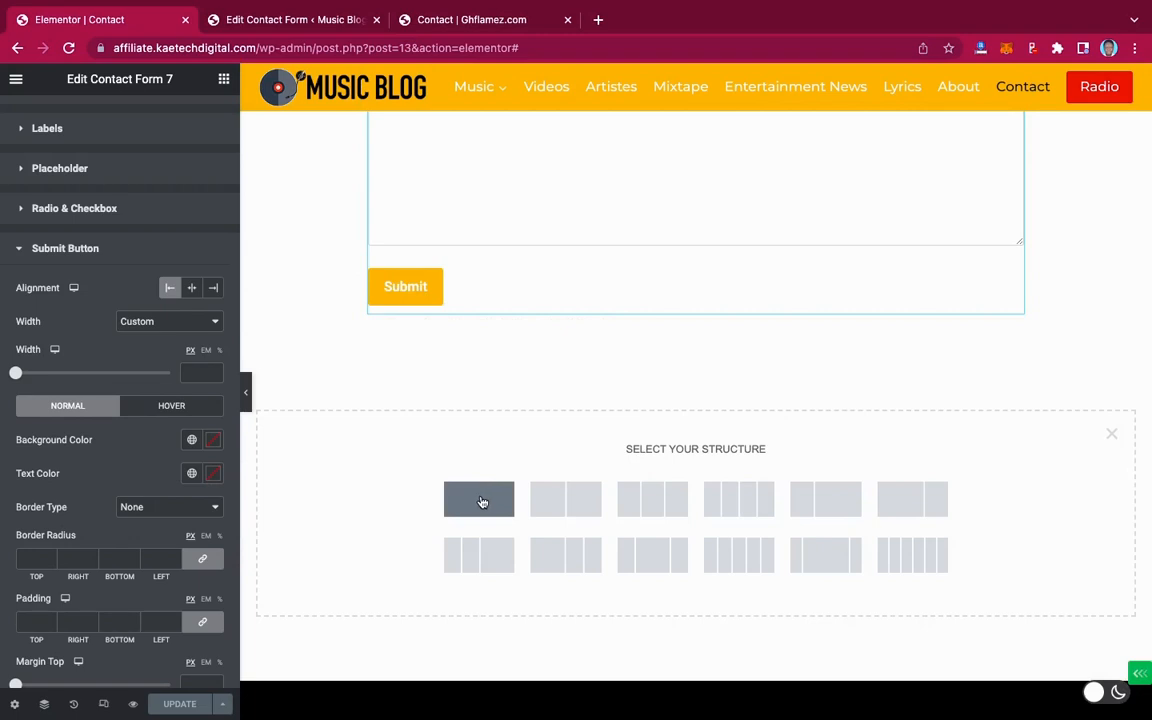
left_click(479, 20)
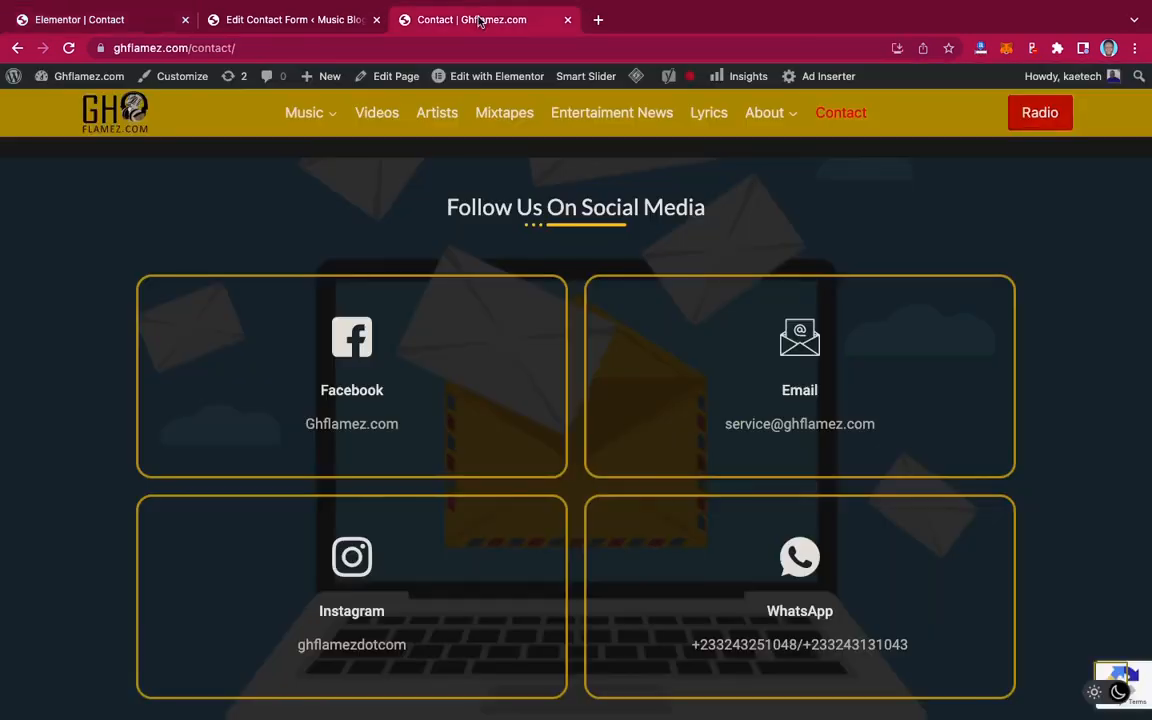
Scroll the live Contact page, then go back to the Elementor Contact editor
scroll(643, 333, "up", 2)
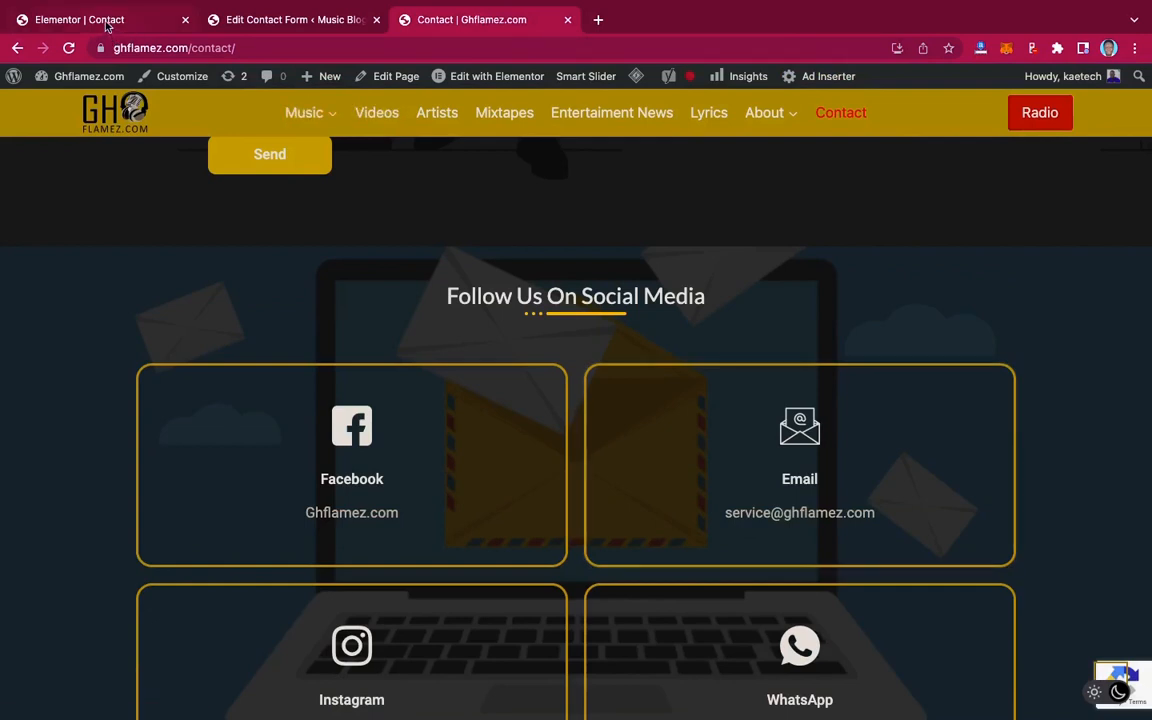
left_click(107, 25)
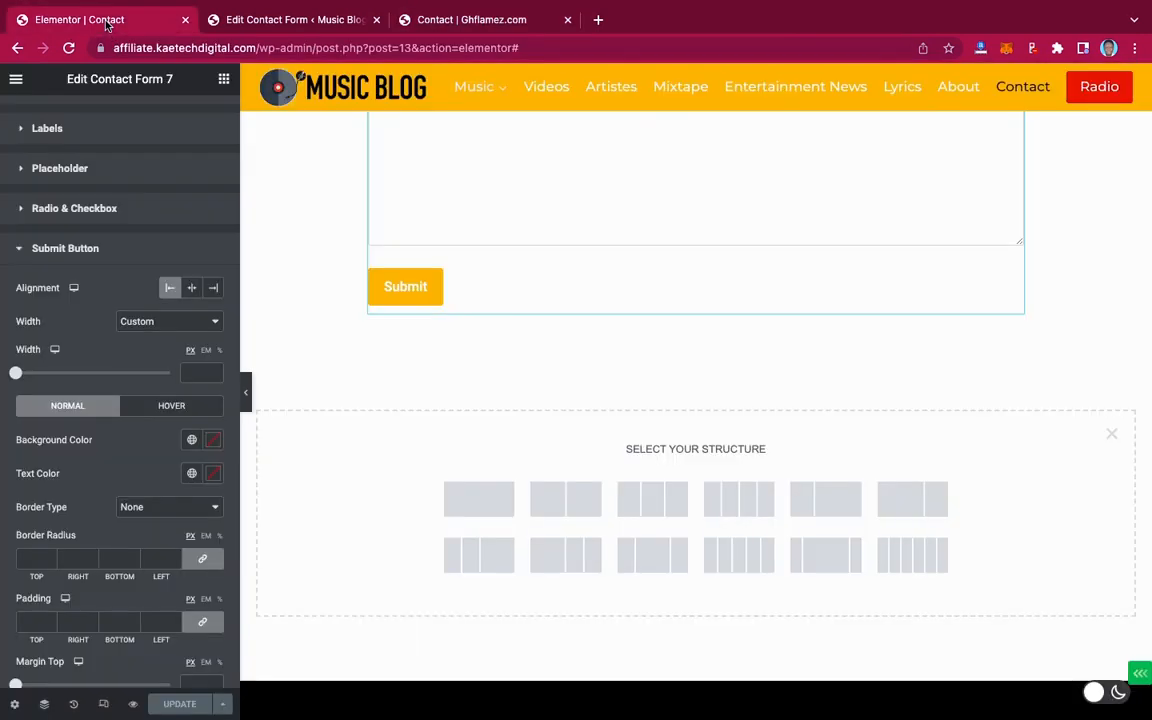
Add a one-column section with Full Width content and a Min Height of 400
left_click(480, 501)
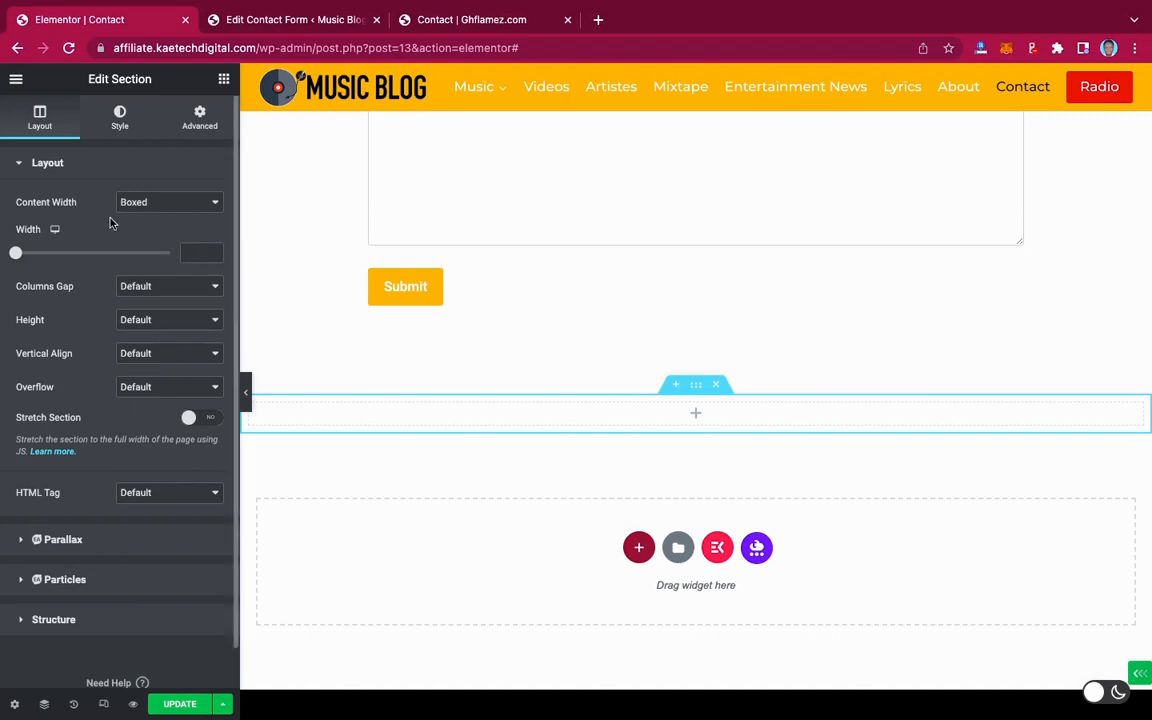
scroll(118, 194, "down", 1)
left_click(140, 159)
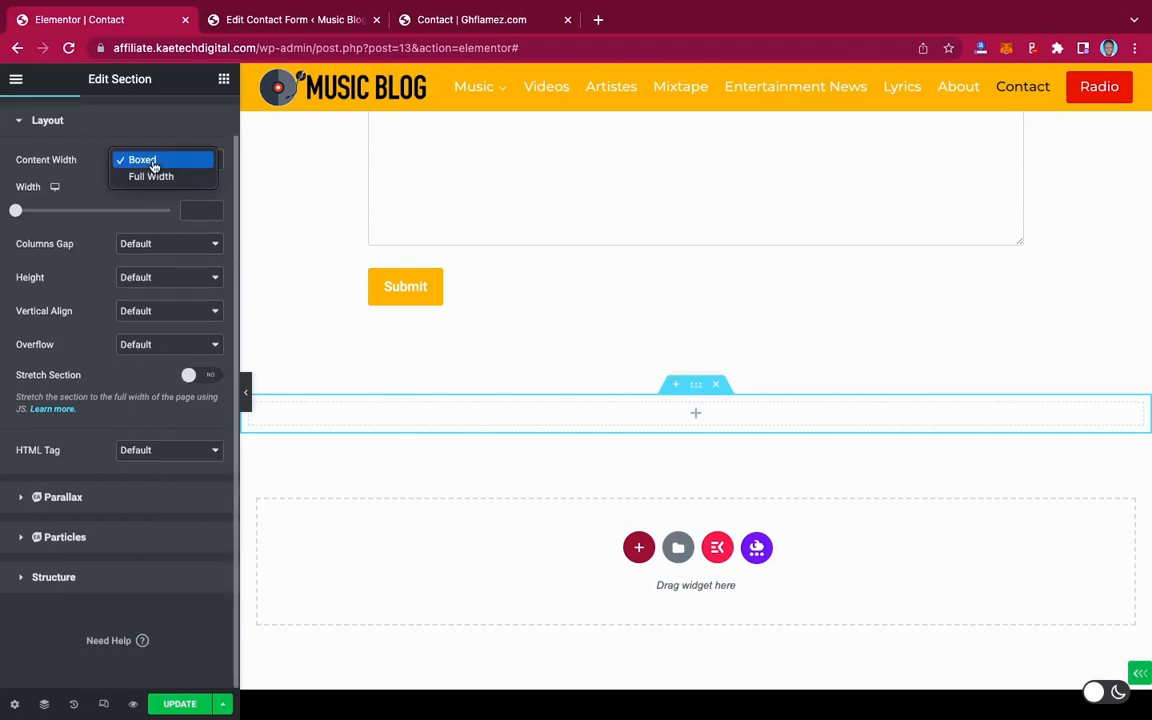
left_click(152, 177)
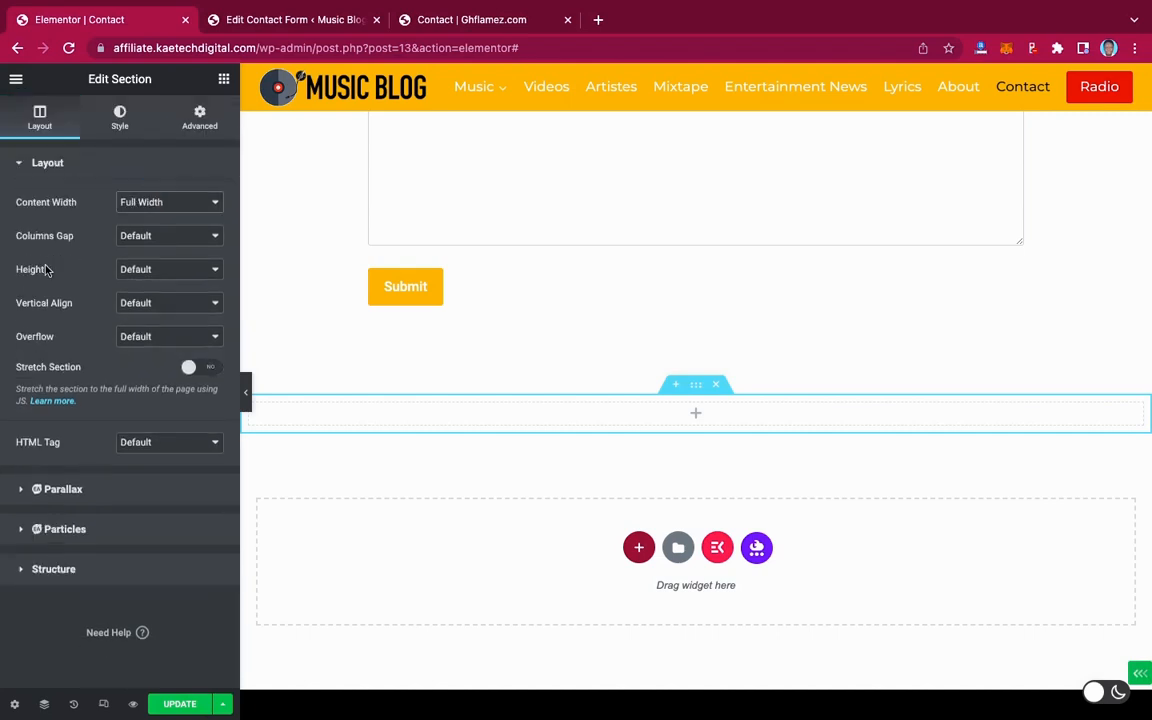
left_click(147, 271)
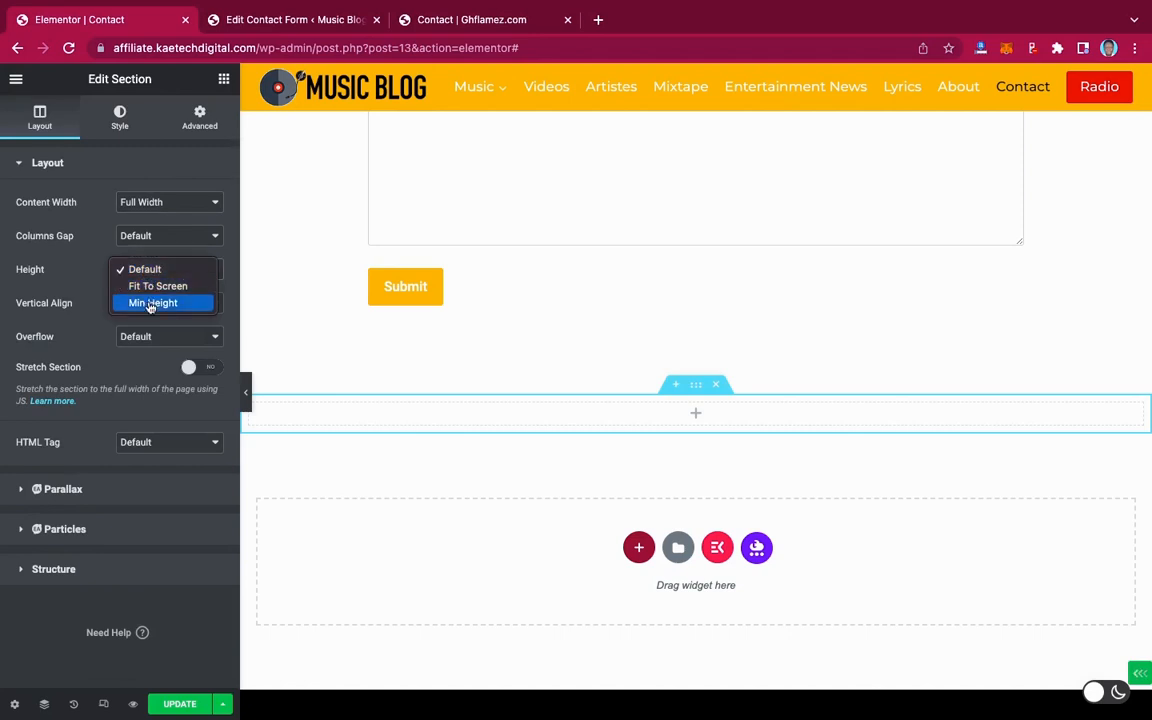
left_click(150, 303)
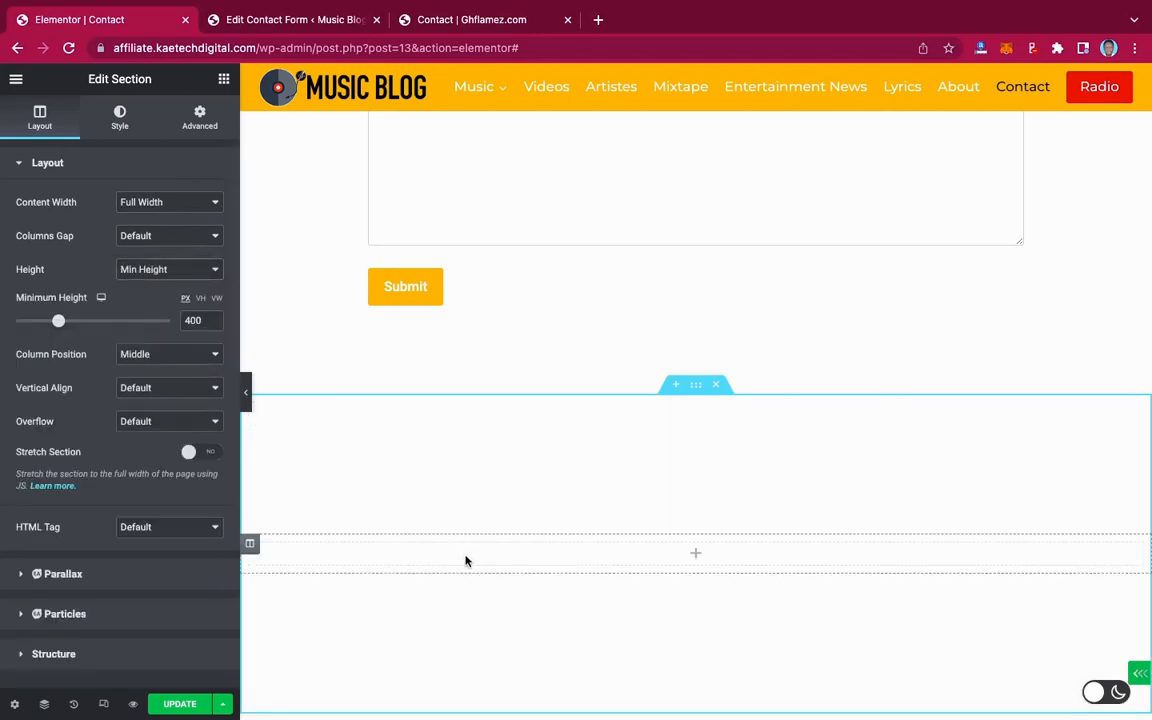
Set a Classic section background using the blue-jacket singer photo from the media library
left_click(120, 118)
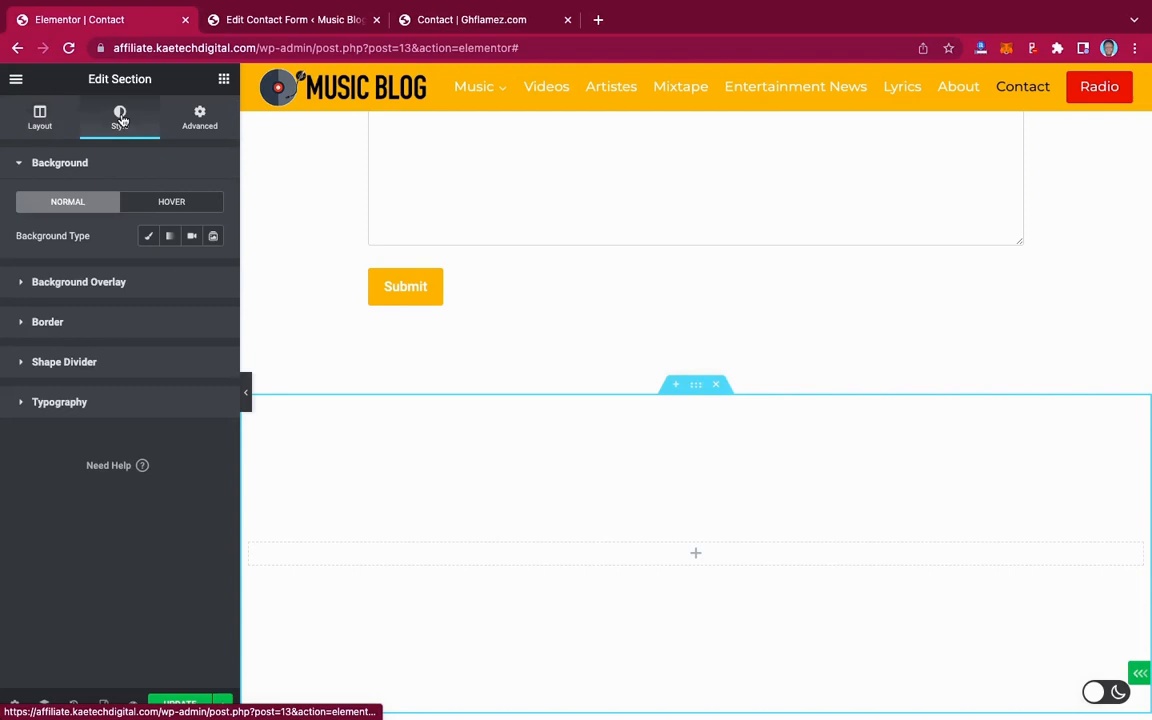
left_click(150, 238)
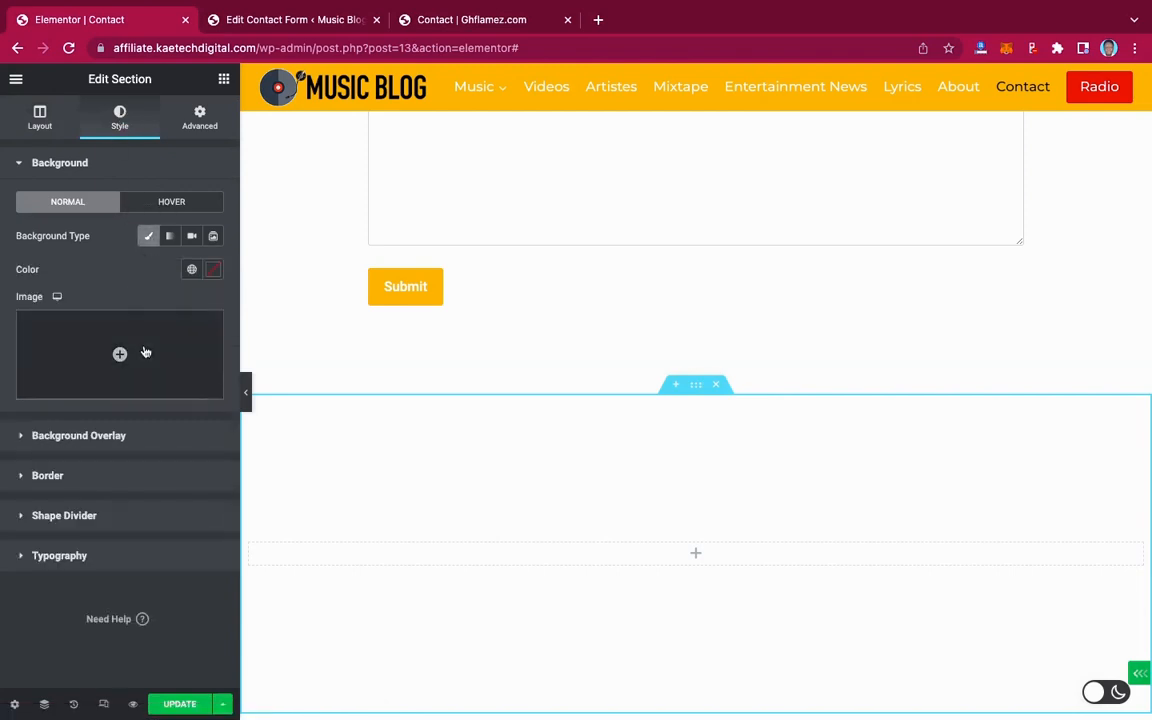
left_click(156, 341)
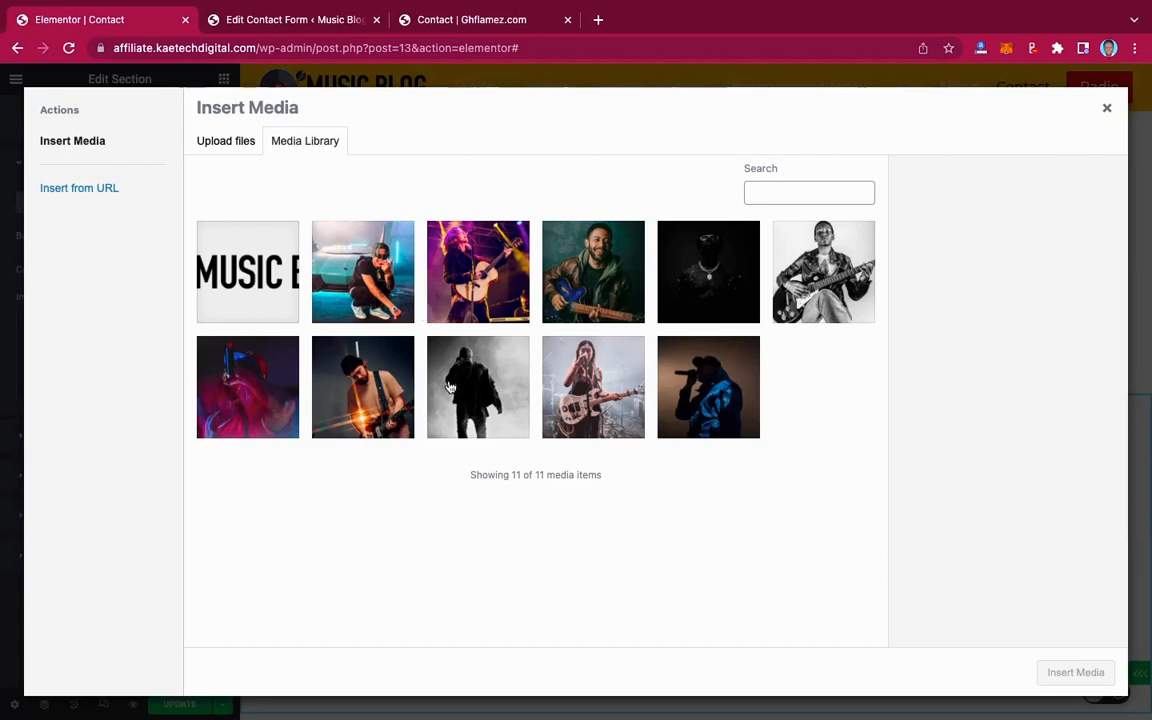
left_click(706, 376)
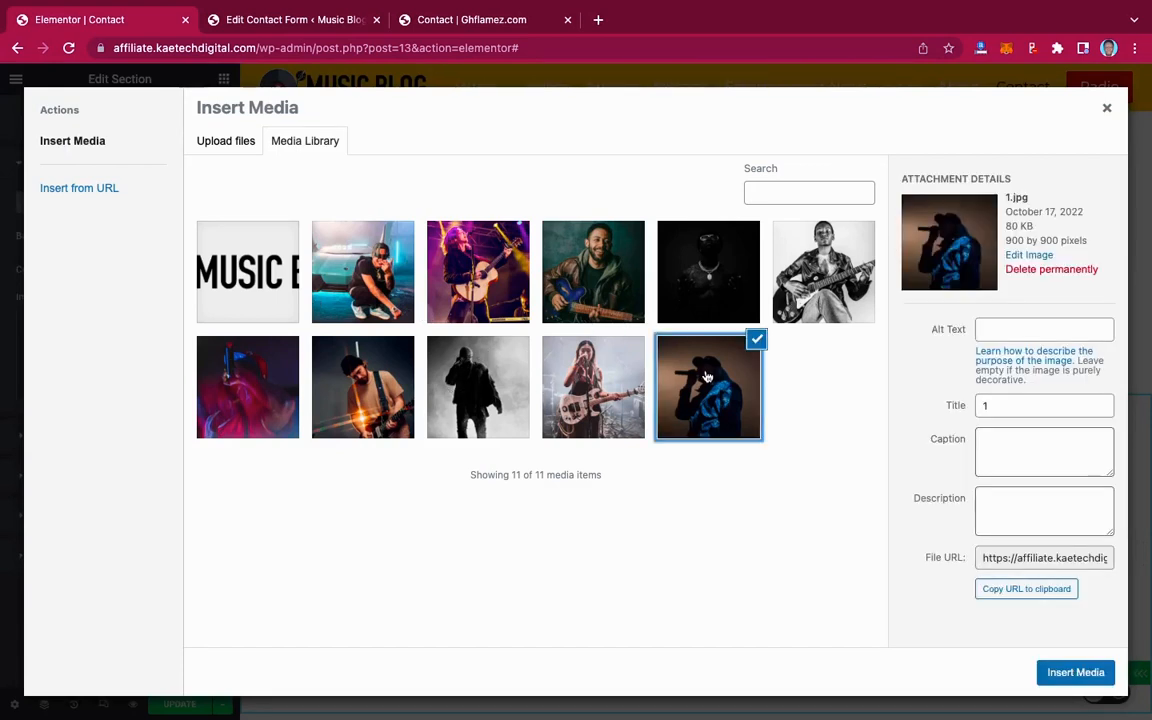
left_click(1040, 672)
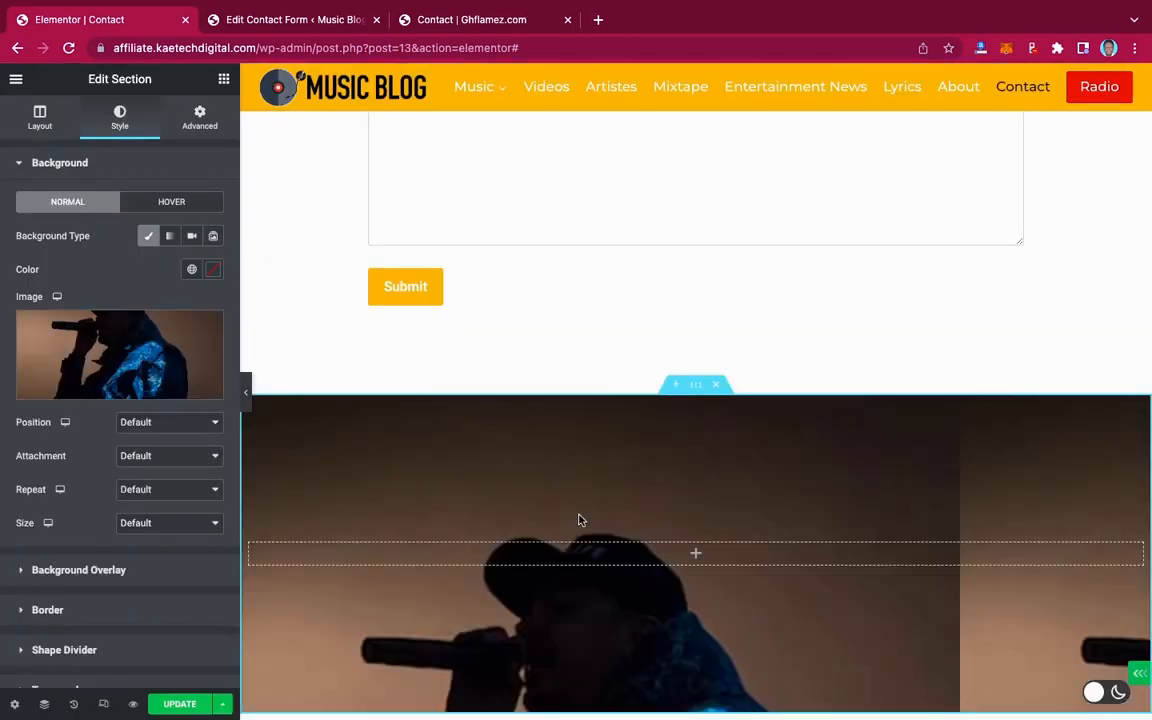
Set the background to Center Center, Fixed attachment, No-repeat and Cover size
scroll(578, 520, "down", 3)
left_click(154, 424)
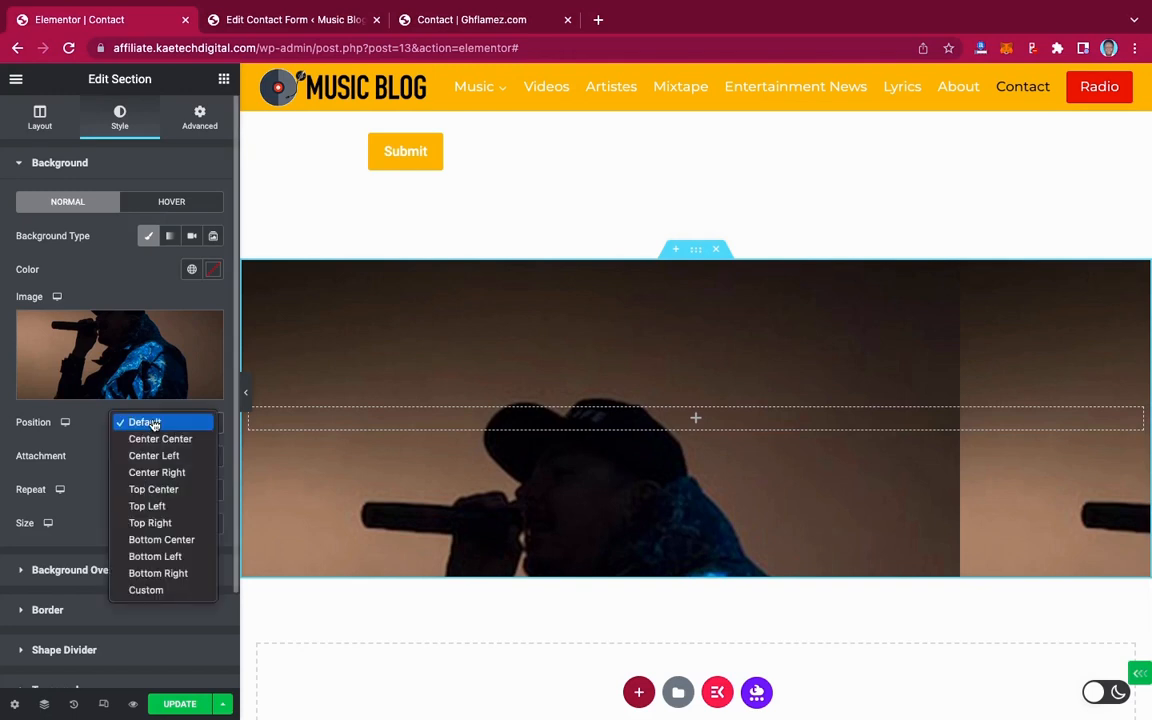
left_click(157, 441)
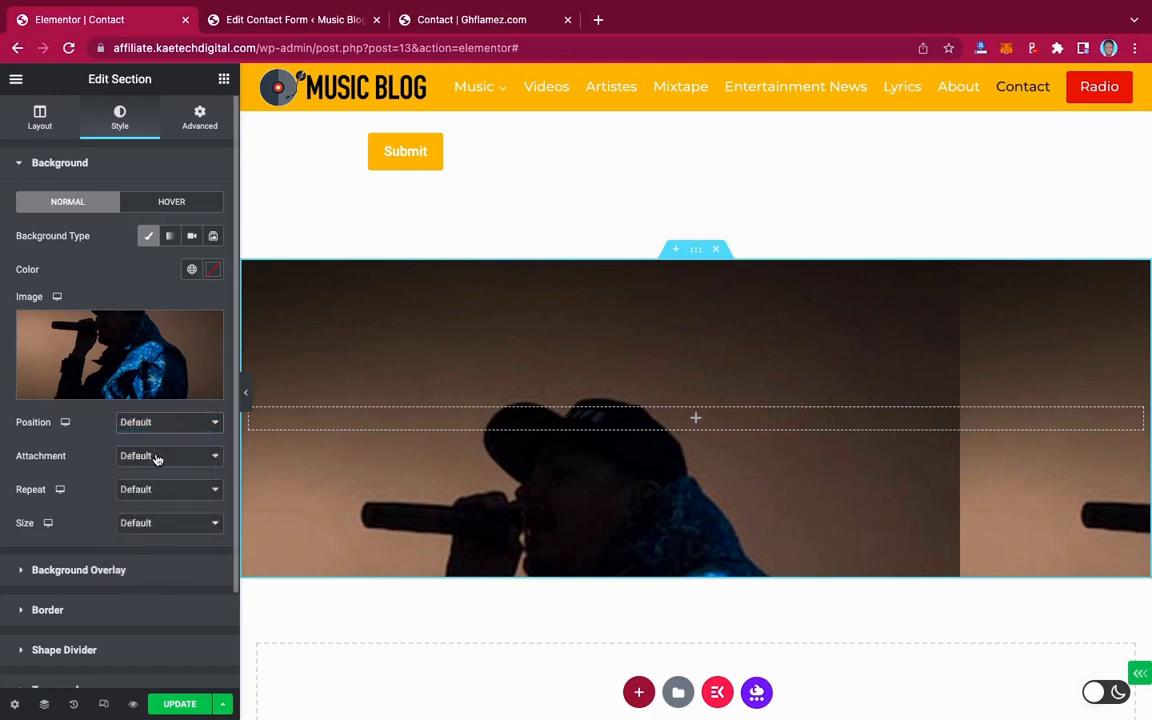
left_click(156, 457)
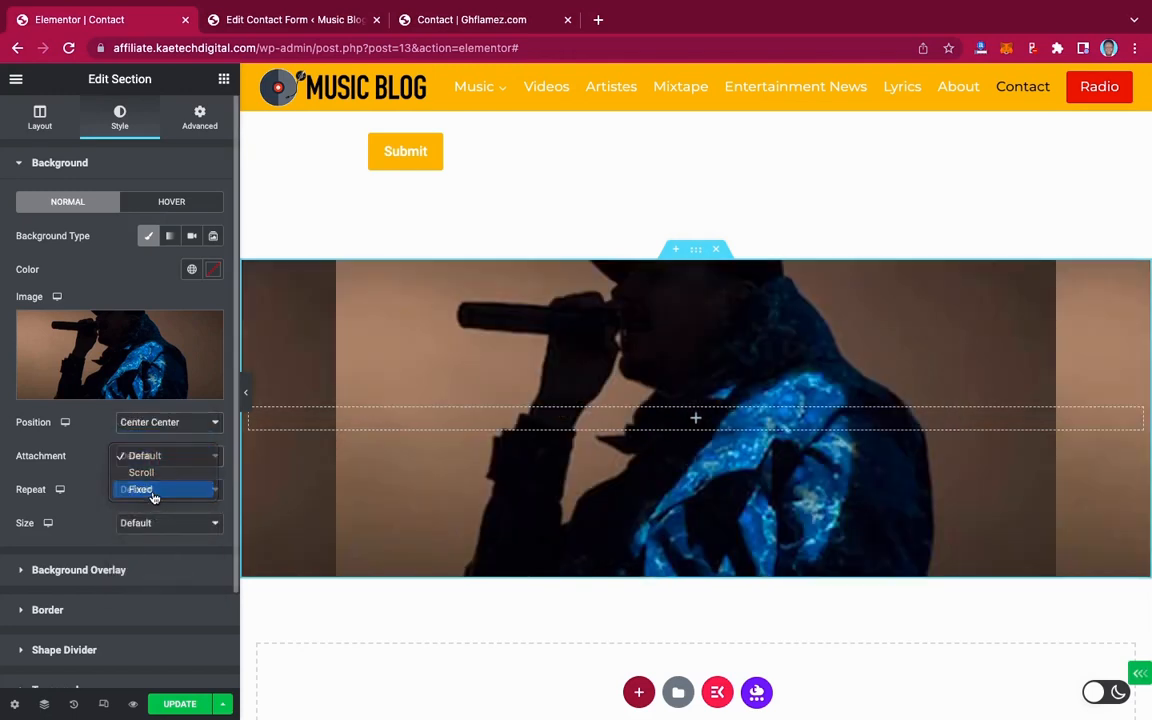
left_click(154, 490)
left_click(168, 517)
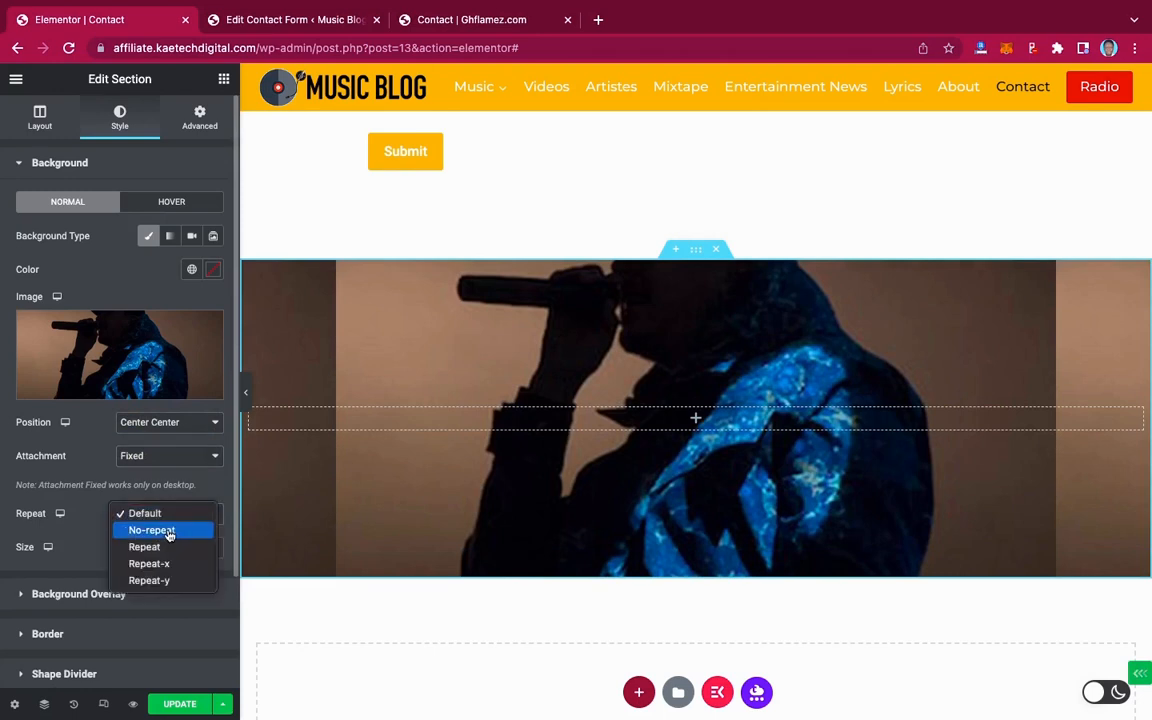
left_click(150, 528)
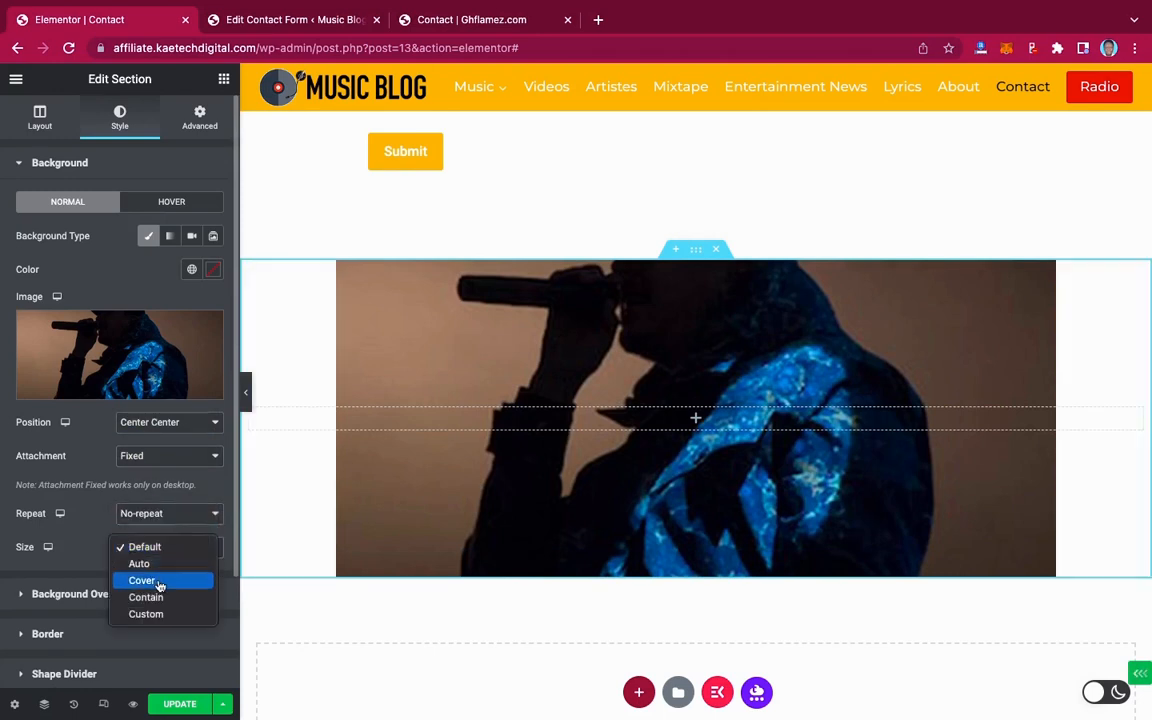
left_click(152, 580)
Compare the singer-background section against the live Contact page, then return to the editor
scroll(597, 415, "up", 3)
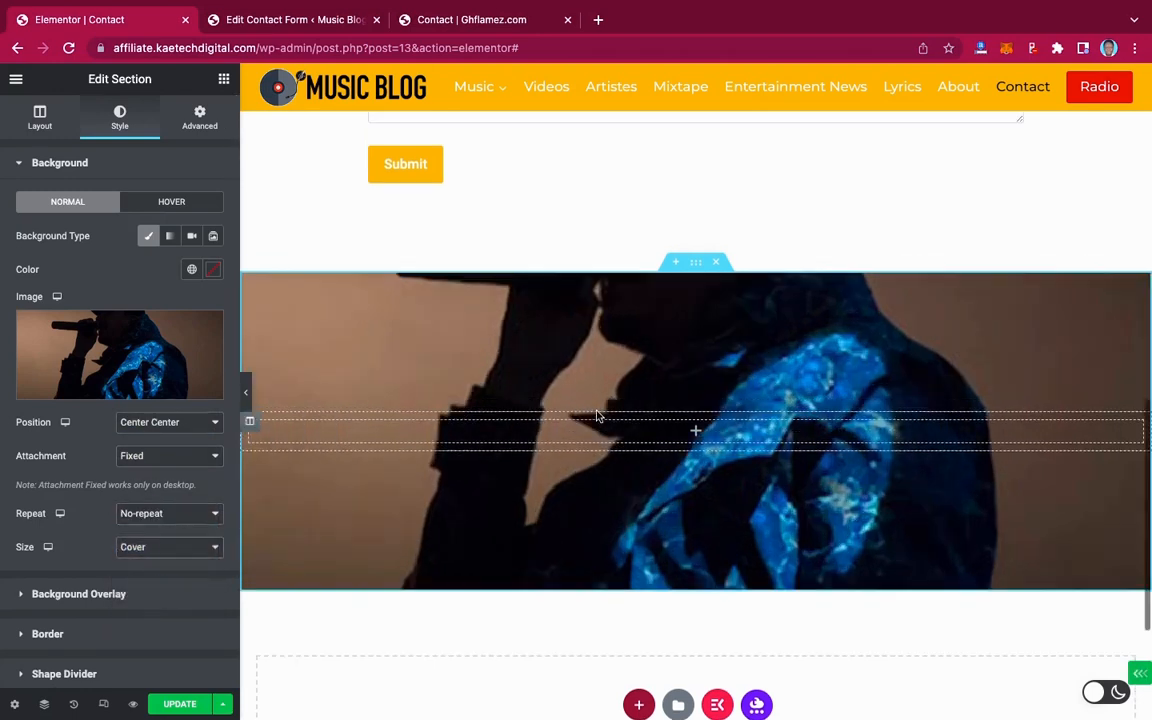
scroll(597, 415, "down", 3)
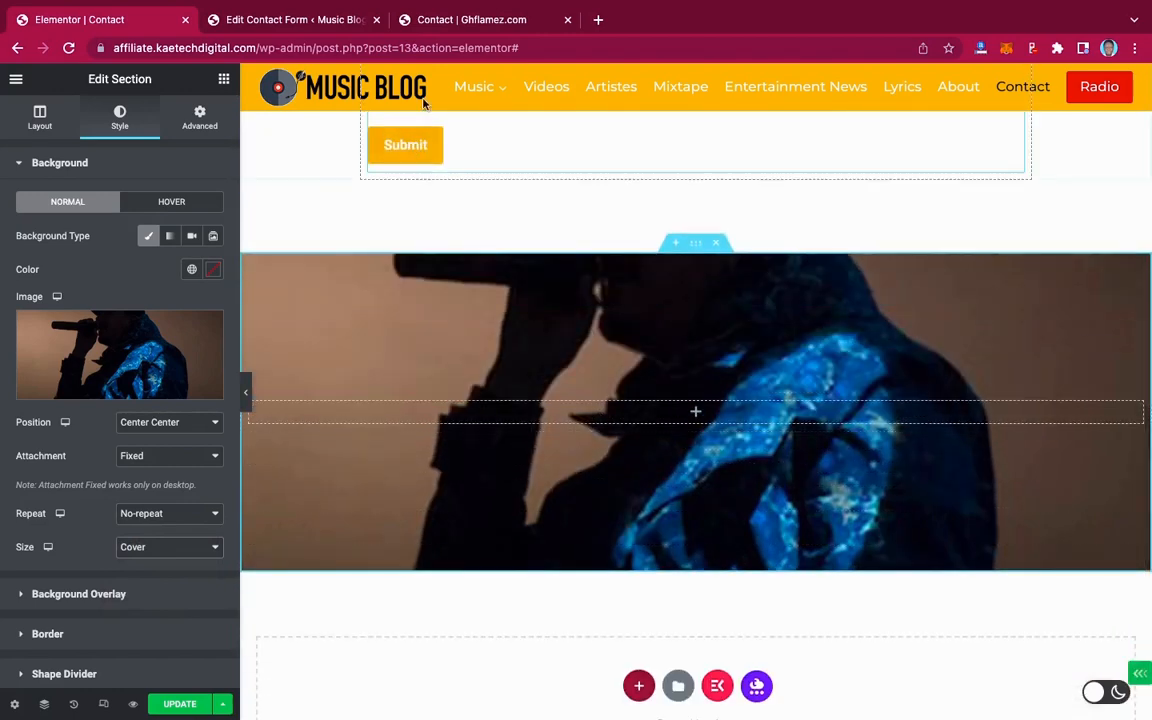
left_click(469, 26)
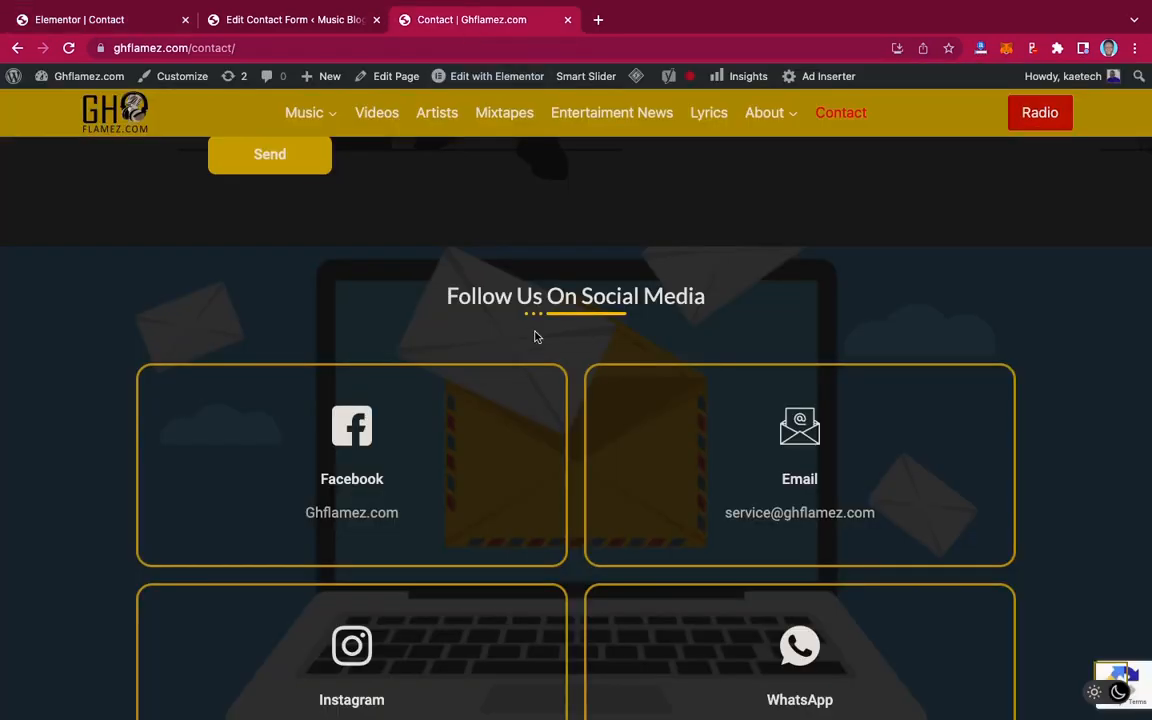
scroll(535, 337, "down", 4)
scroll(535, 337, "up", 3)
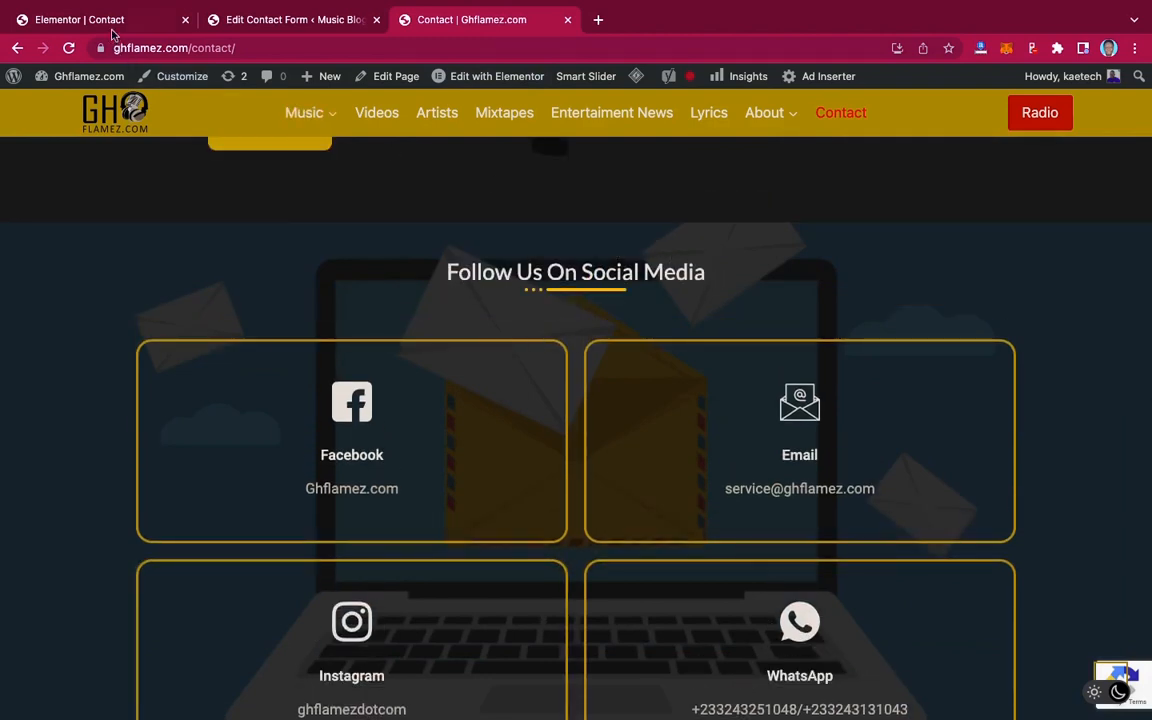
left_click(115, 19)
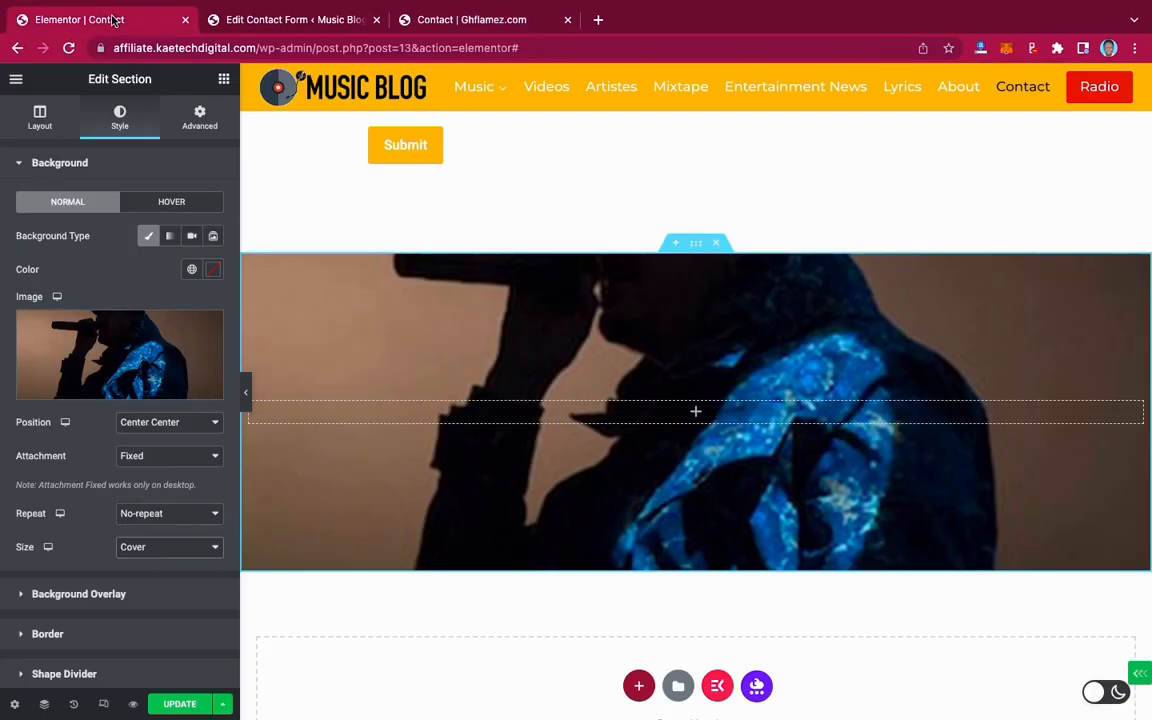
Search the widgets for 'heading' and drag a Heading widget into the singer-background section
left_click(224, 82)
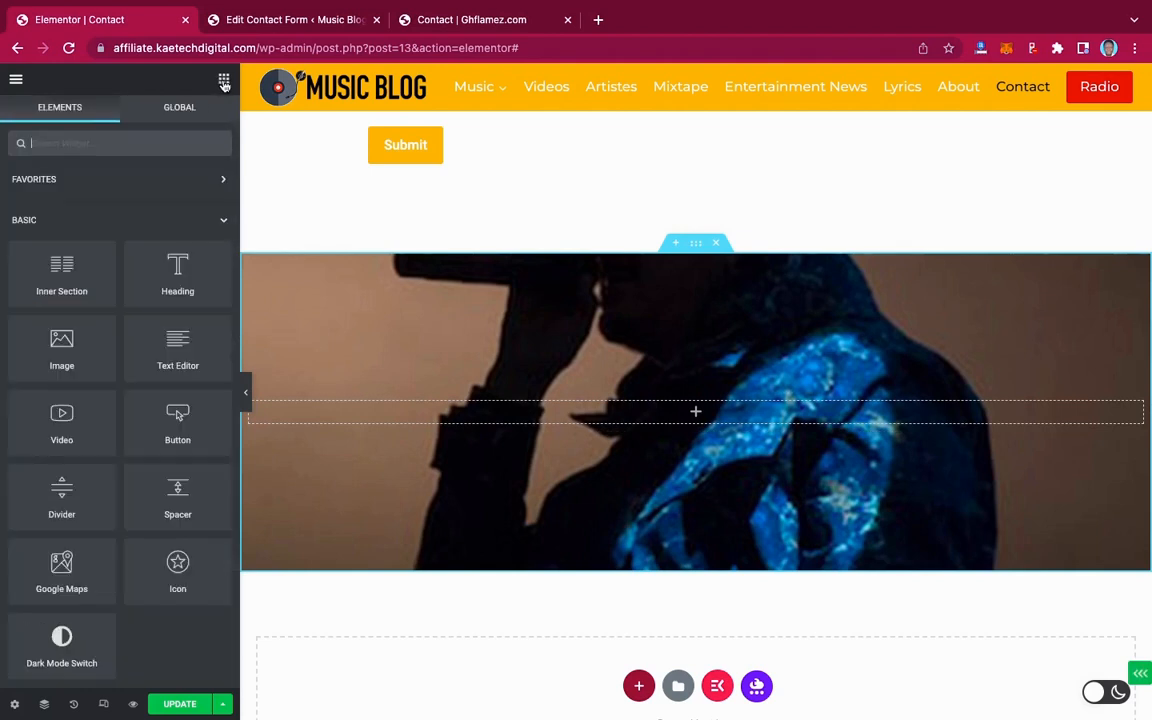
left_click(133, 143)
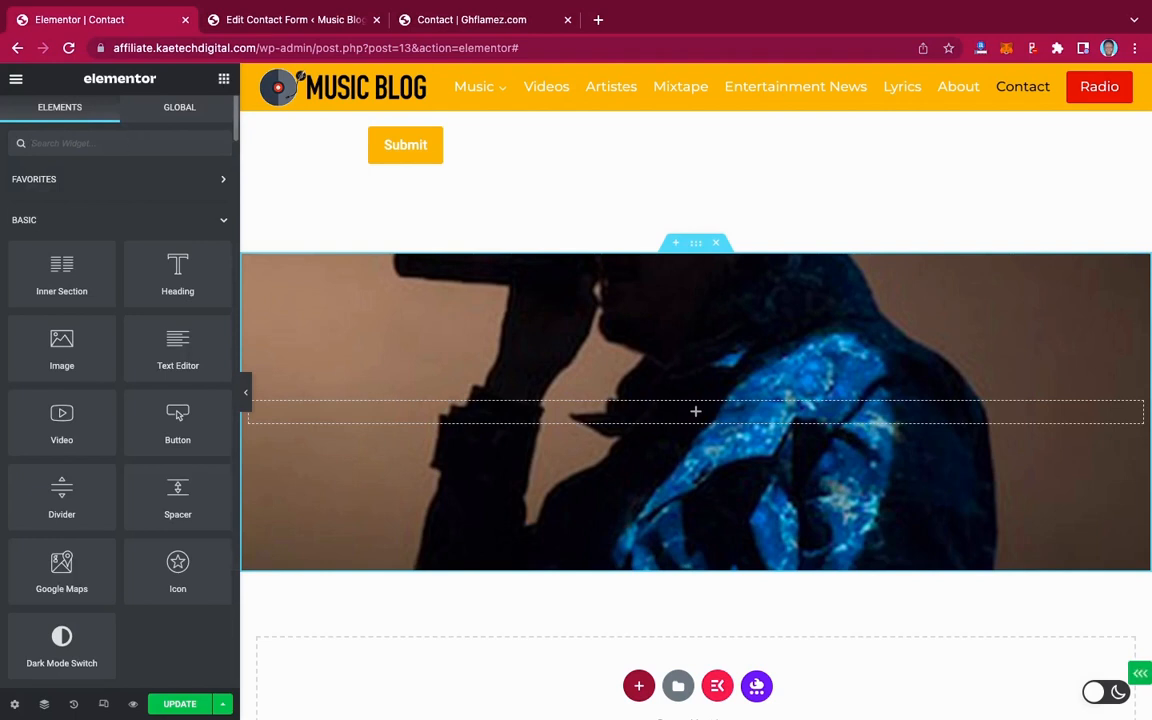
type("heading")
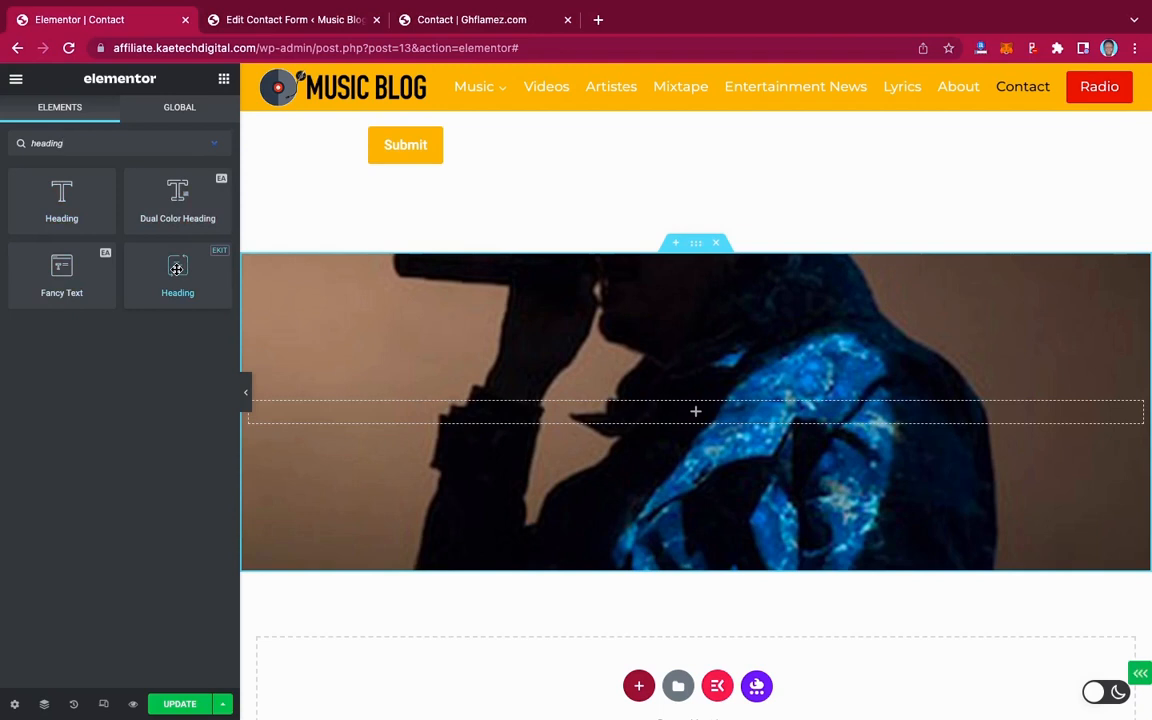
left_click_drag(176, 268, 507, 415)
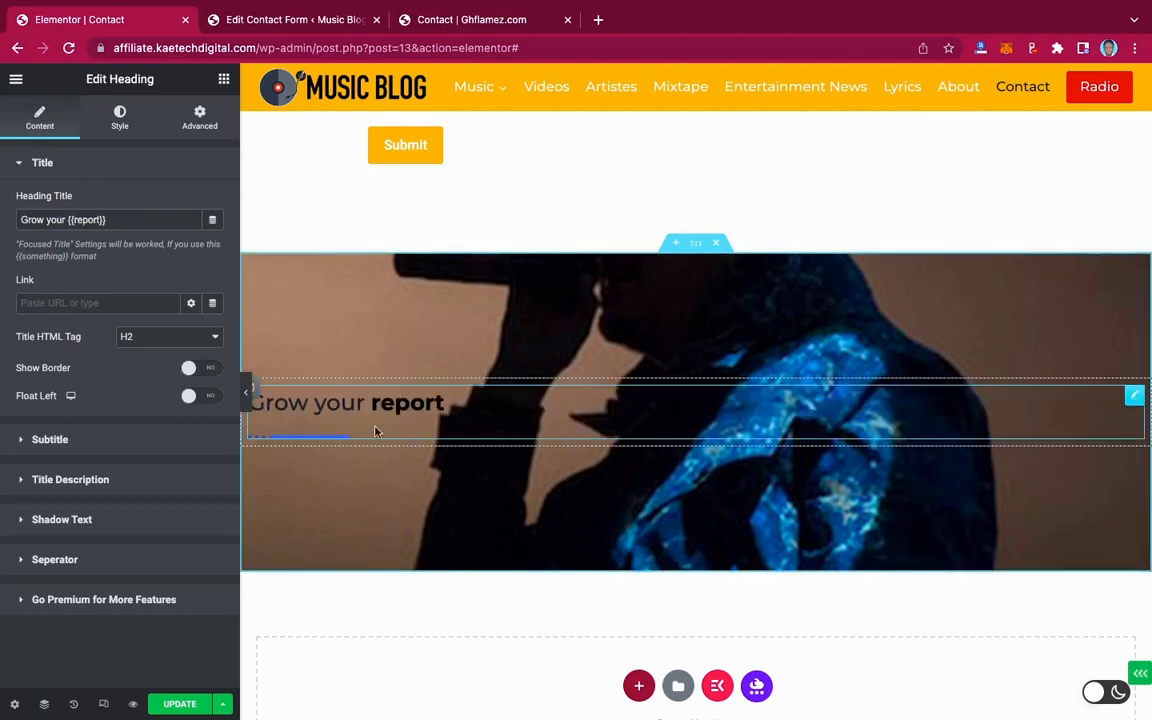
Copy 'Follow Us On Social Media' from the live page and paste it over the heading title
left_click(480, 24)
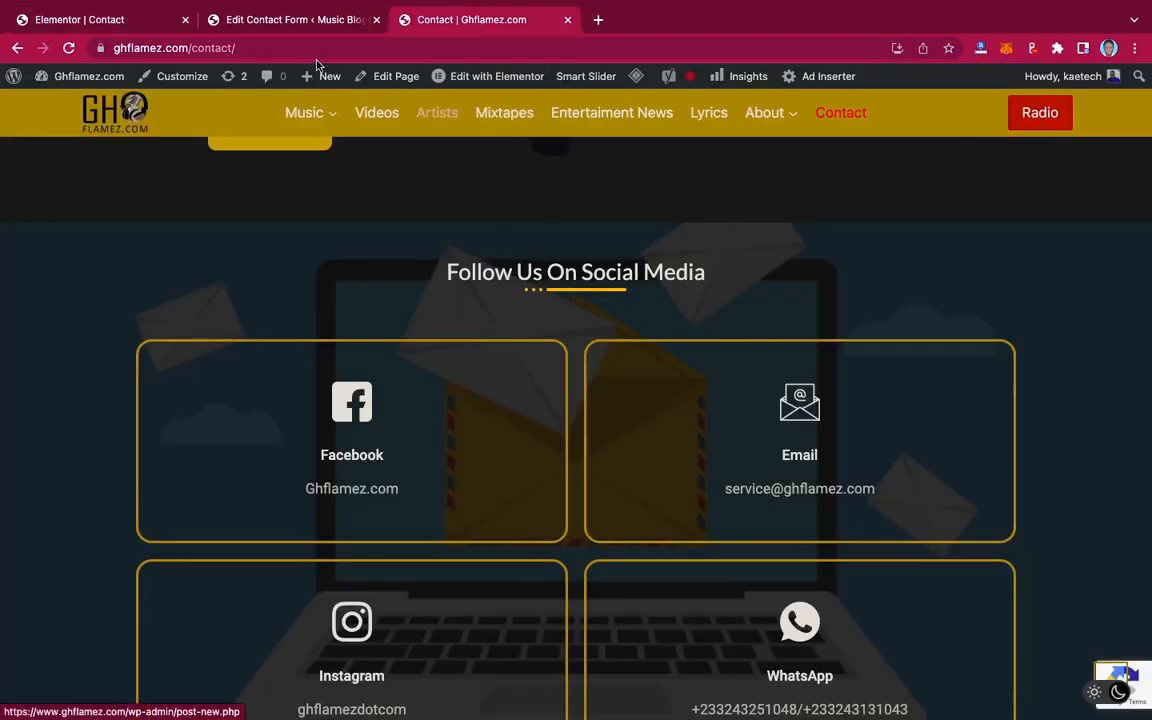
left_click(138, 22)
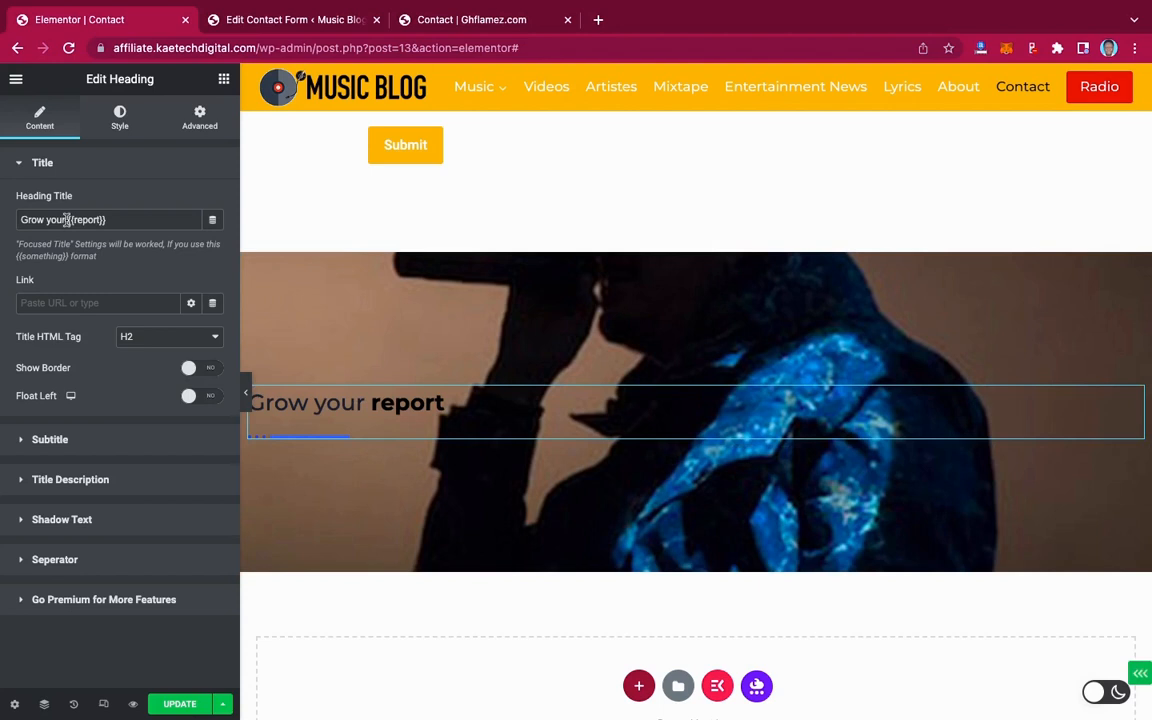
left_click_drag(110, 220, 21, 220)
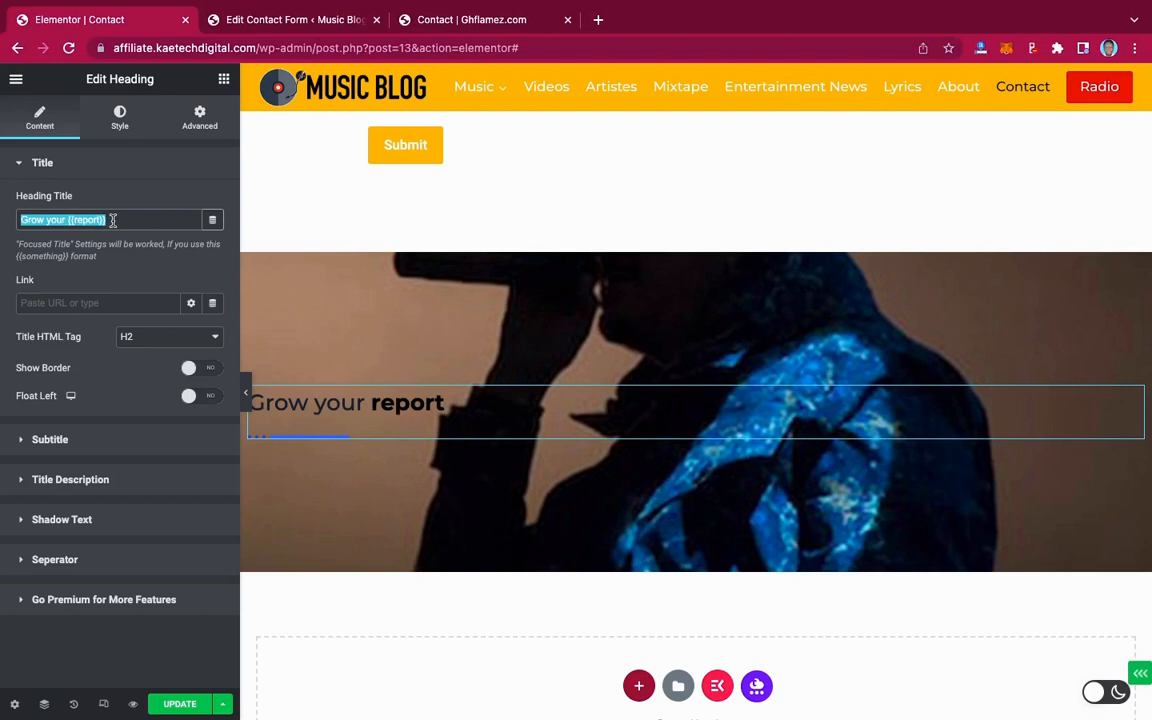
left_click(470, 27)
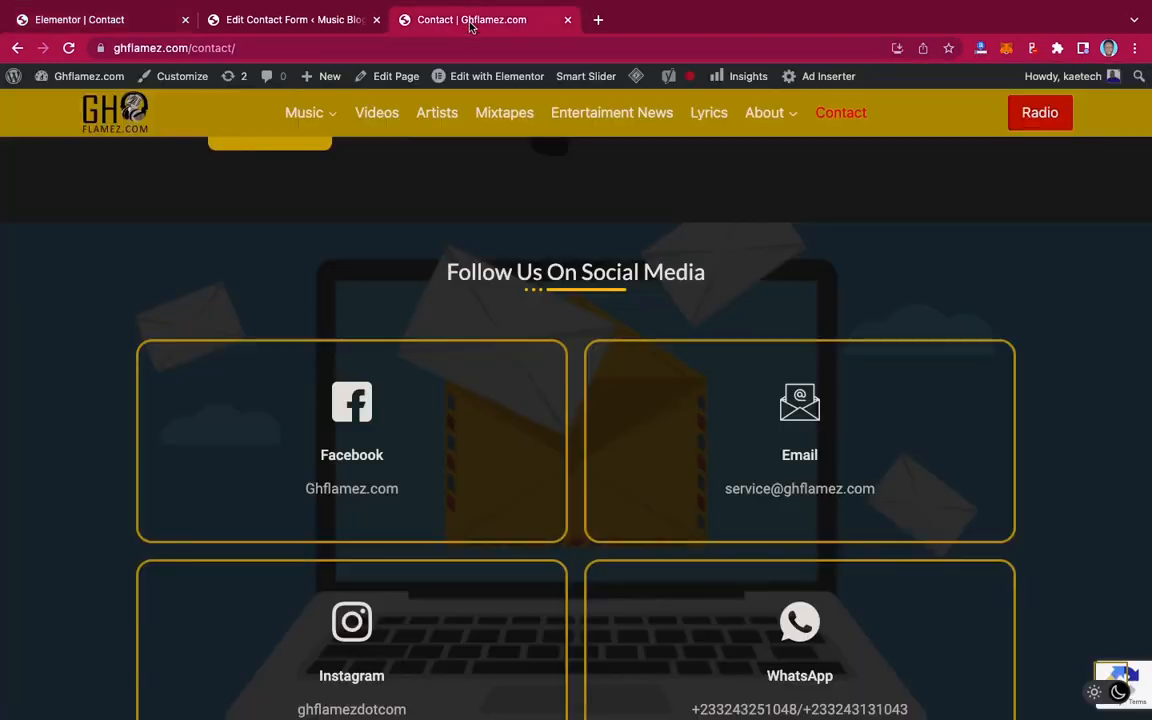
left_click_drag(708, 274, 445, 277)
key("ctrl+c")
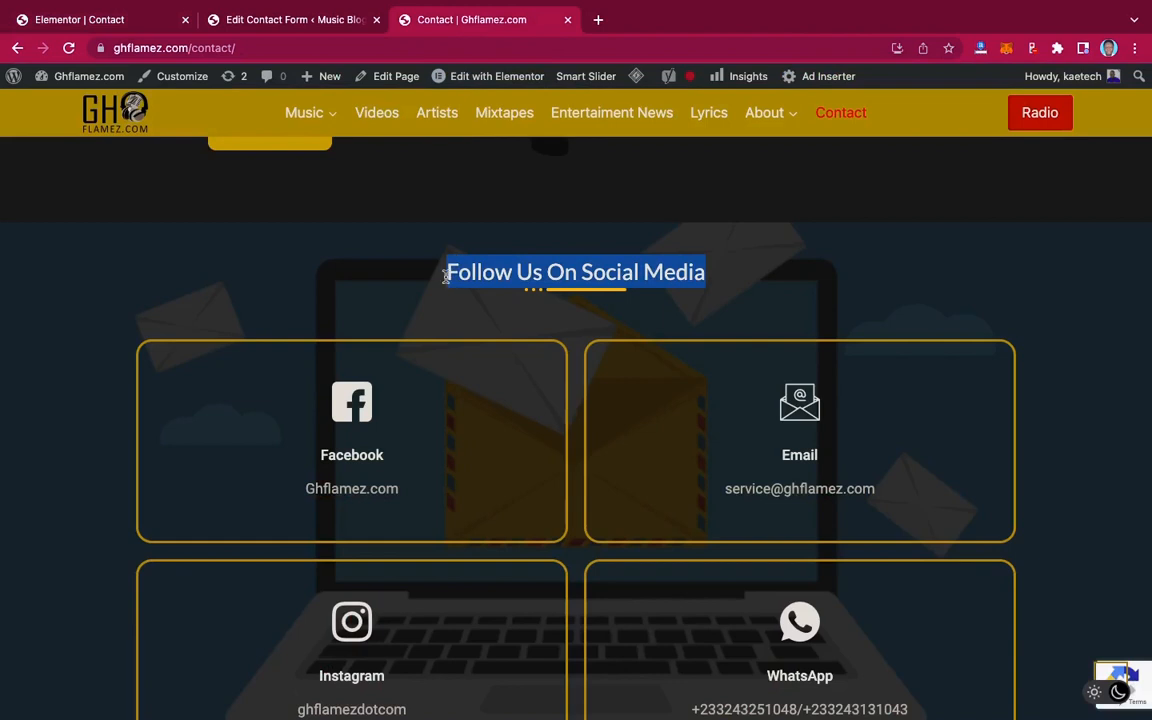
left_click(123, 22)
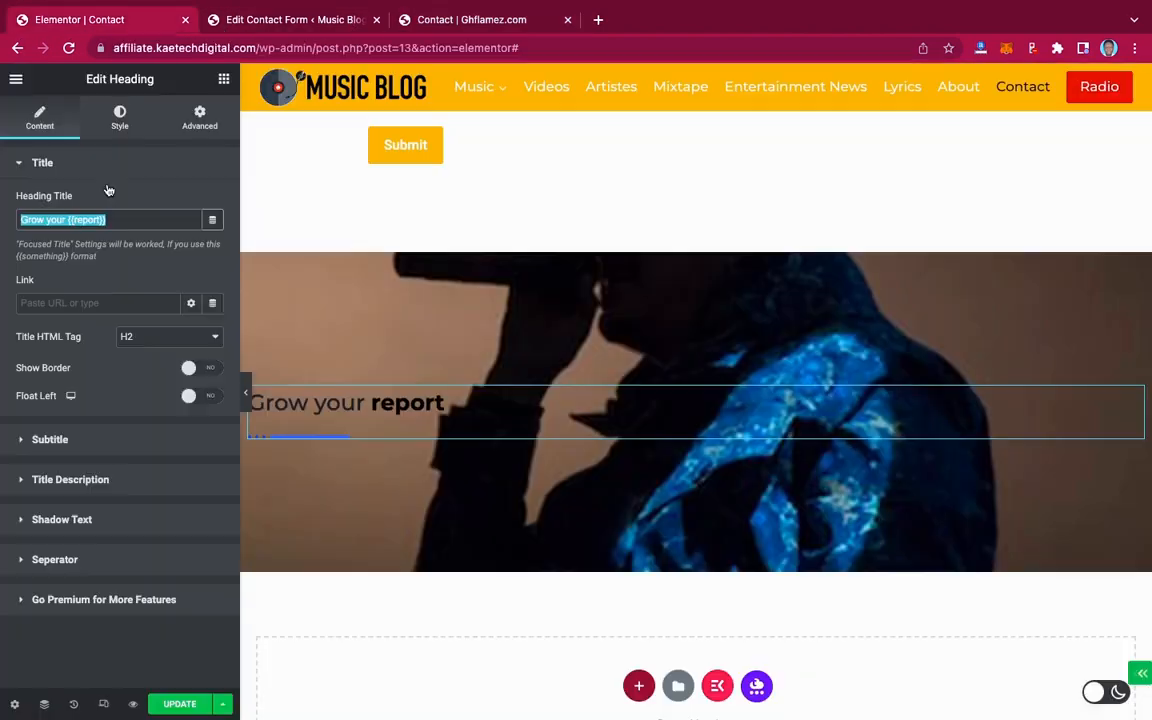
key("ctrl+v")
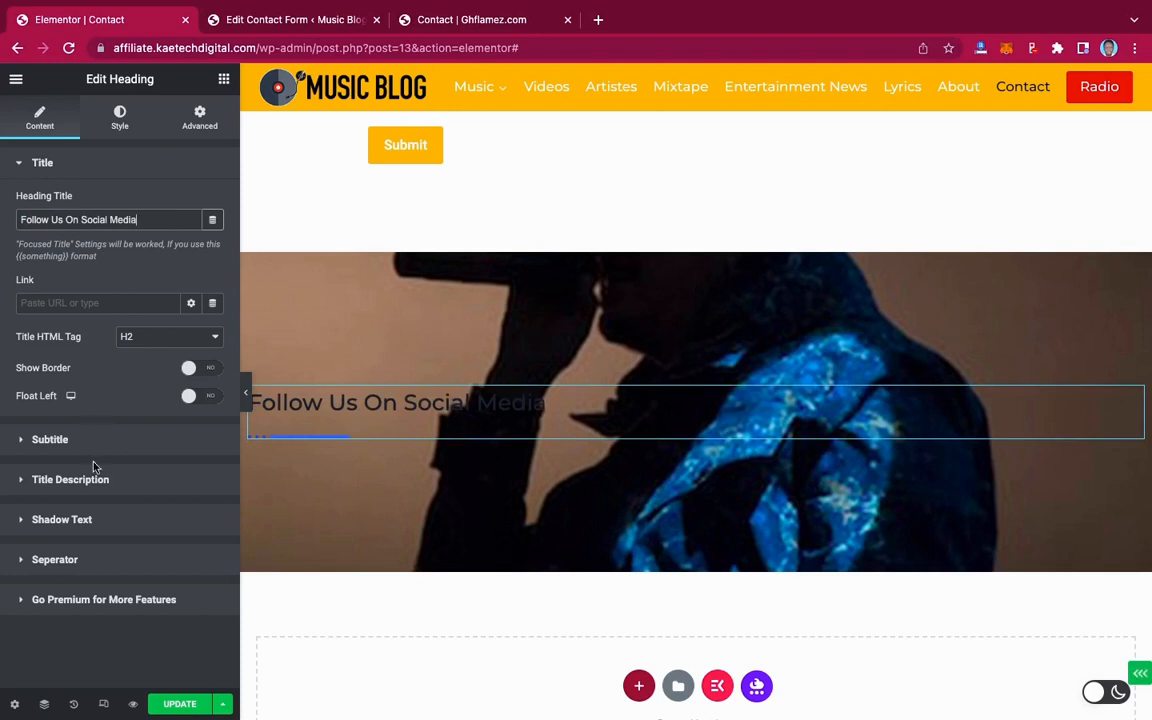
Center-align the heading and set its title colour to #FFFFFF
left_click(121, 120)
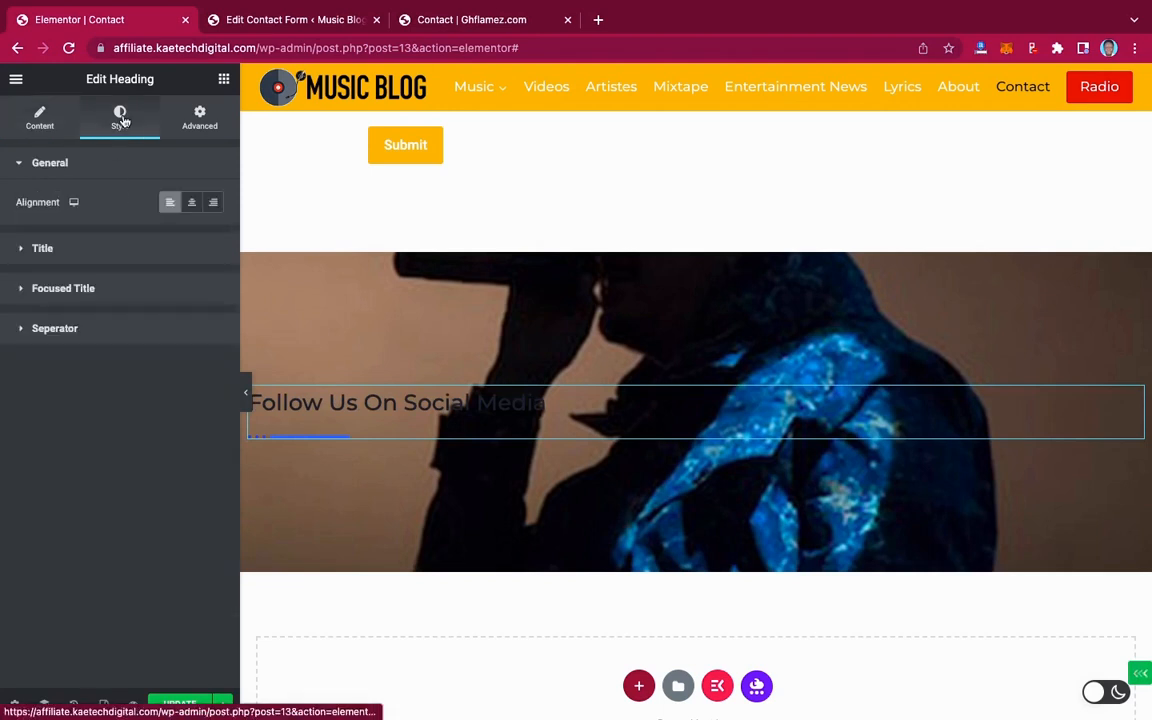
left_click(190, 205)
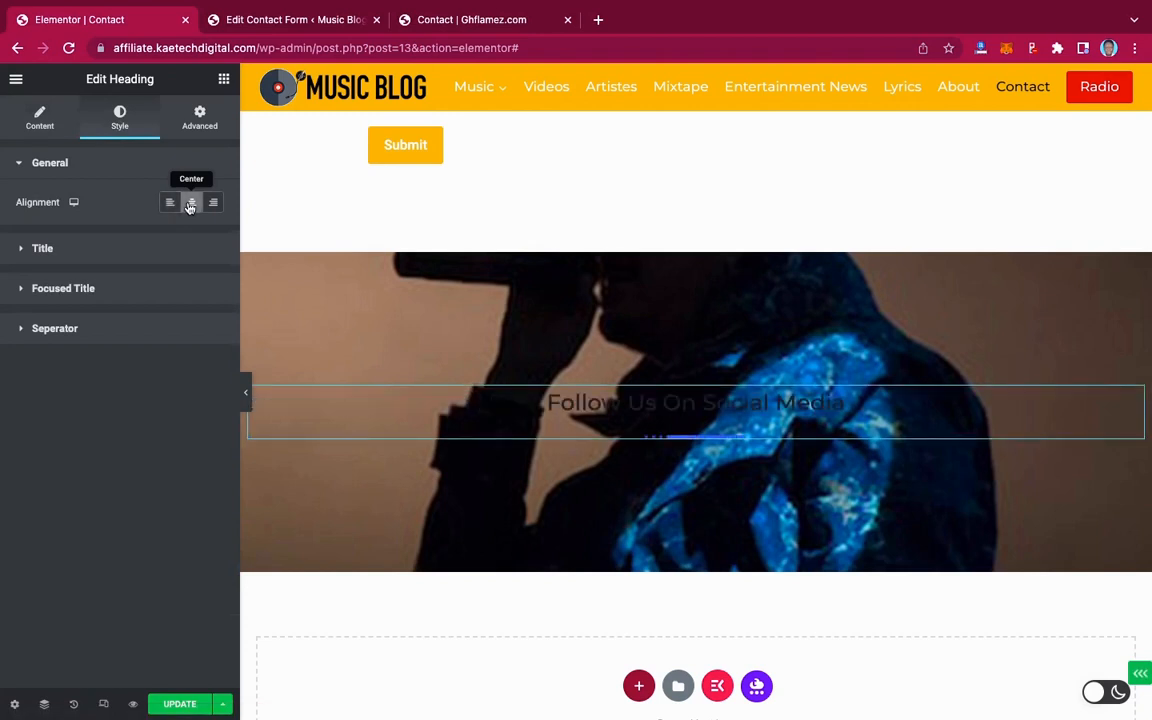
left_click(115, 248)
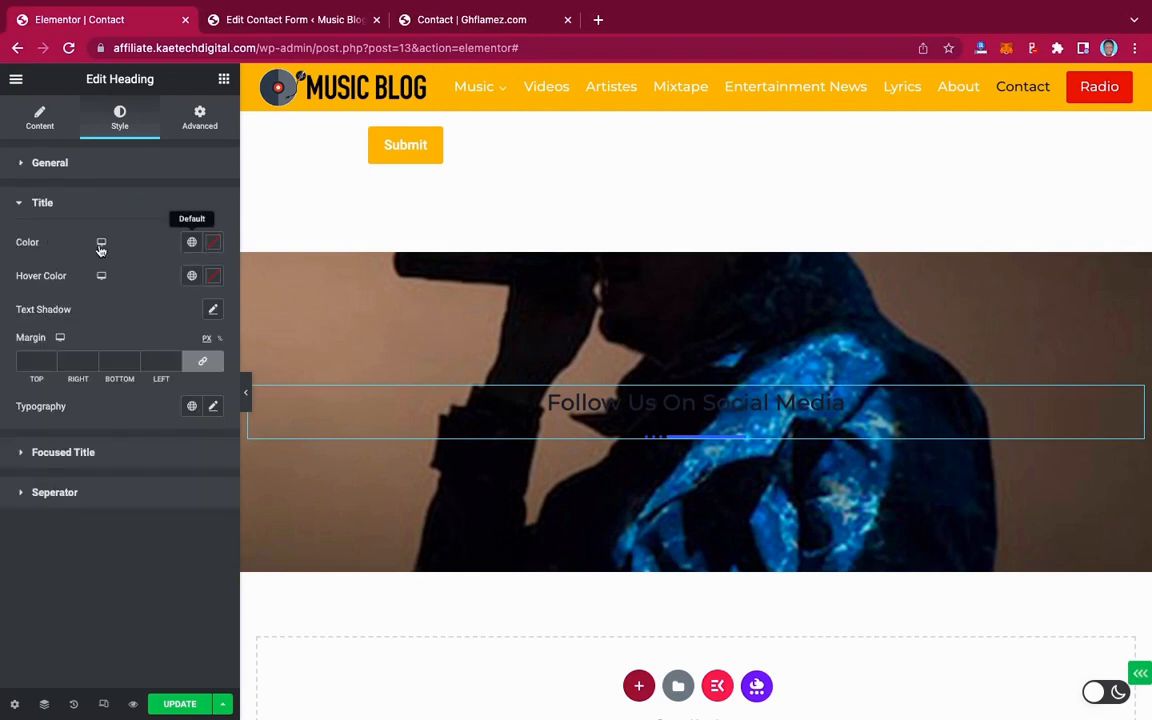
left_click(213, 243)
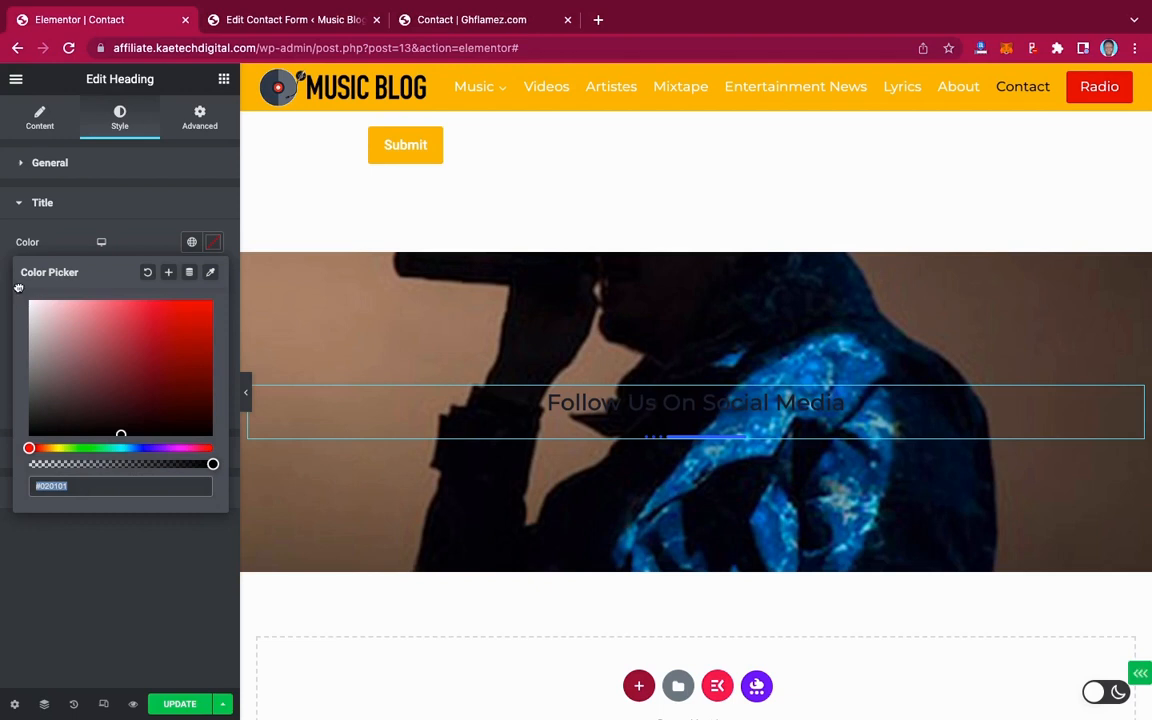
type("#FFFFFF")
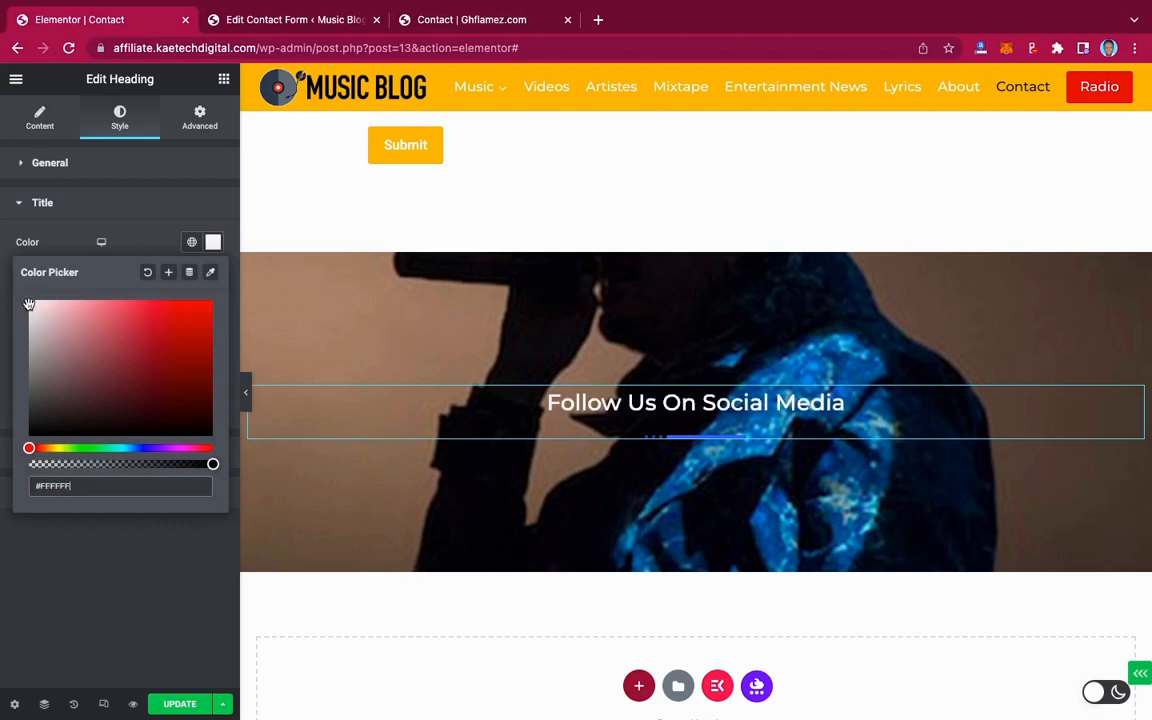
left_click(73, 244)
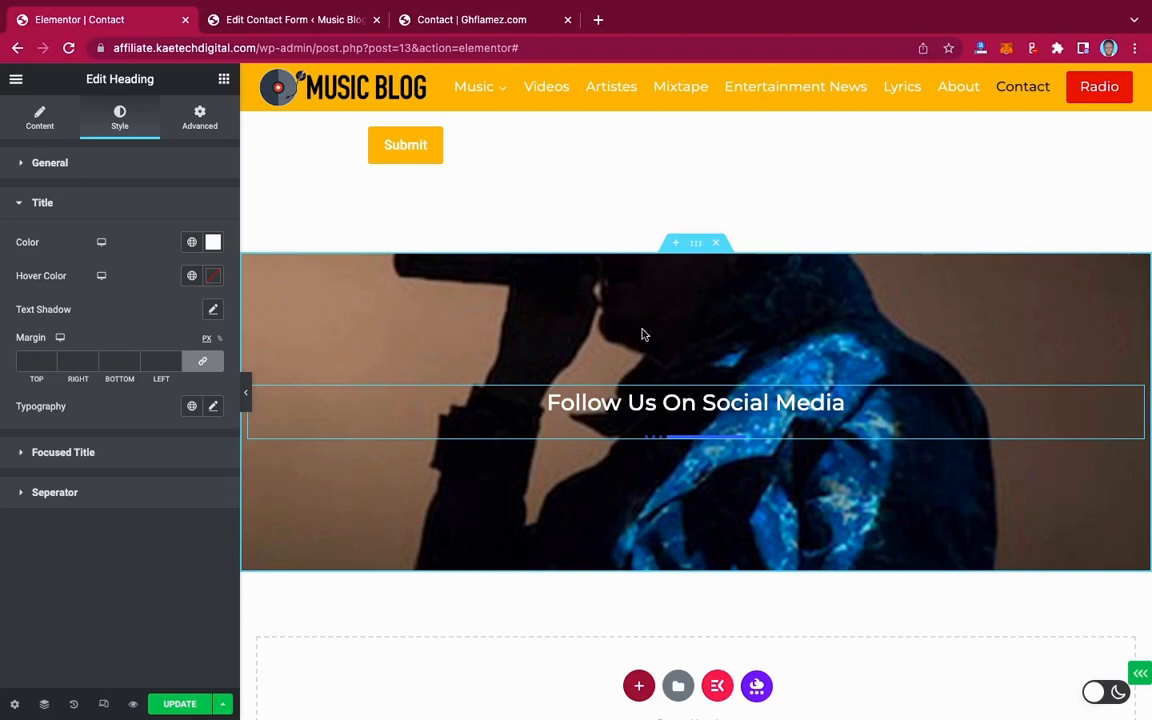
left_click(696, 247)
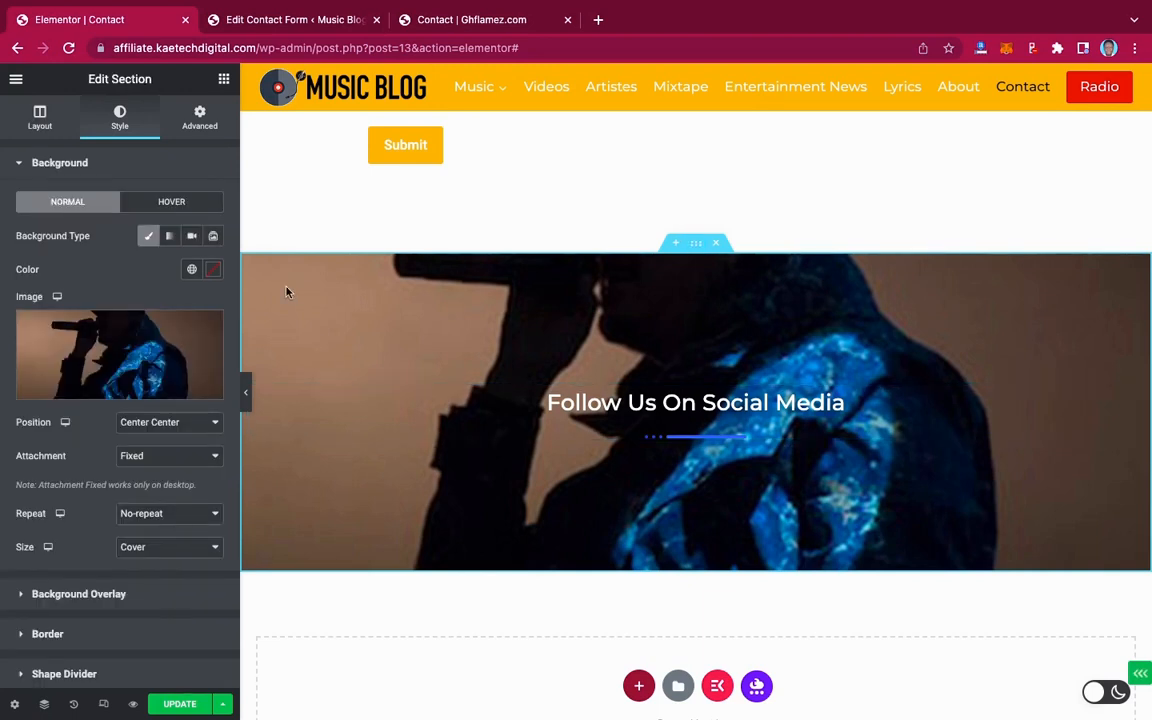
Add a Classic #000000 background overlay at 0.7 opacity to the singer section
left_click(83, 594)
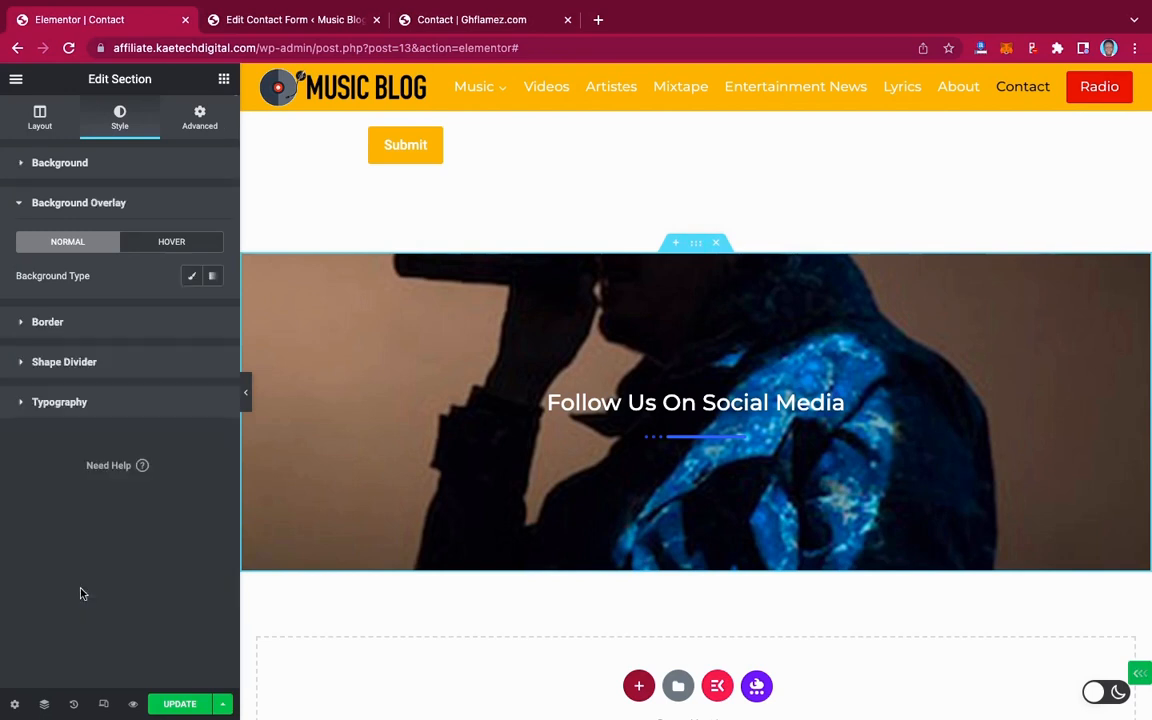
left_click(193, 278)
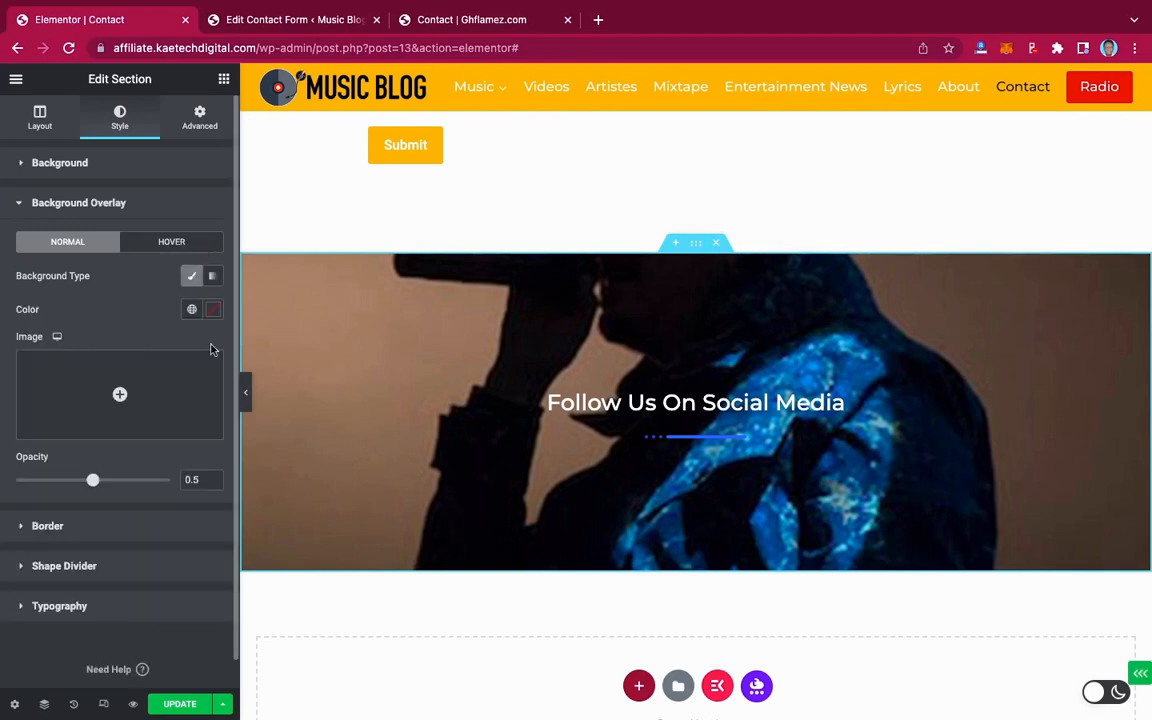
left_click(212, 312)
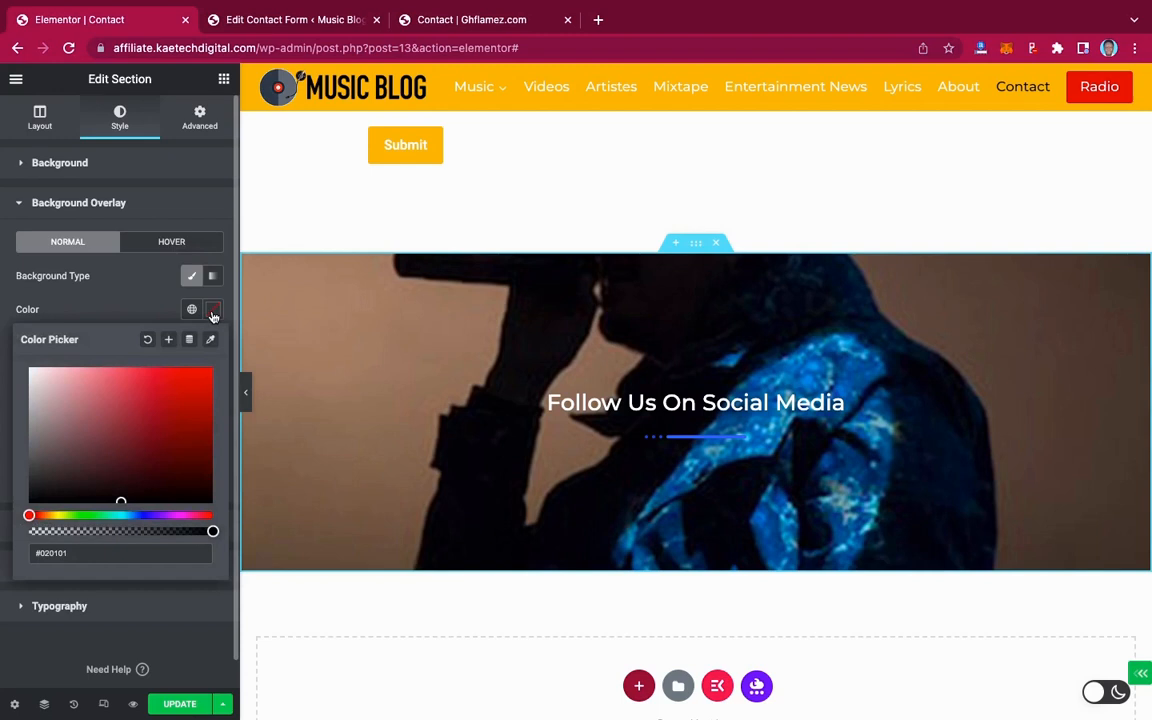
left_click(44, 496)
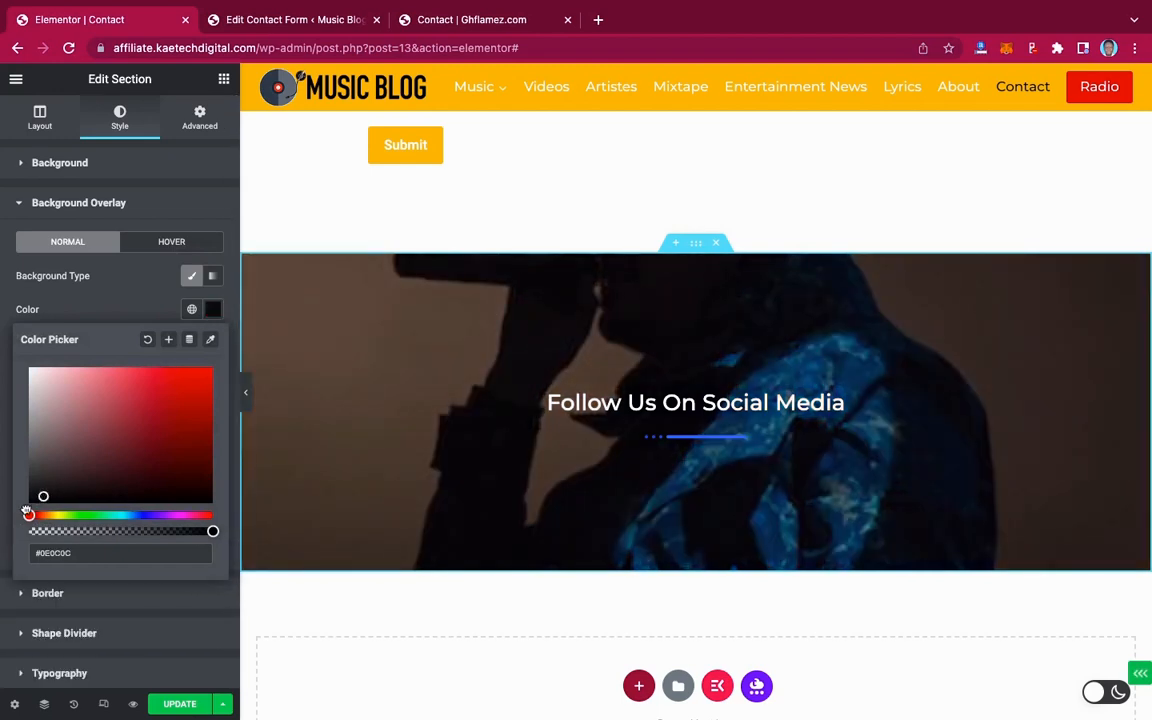
left_click_drag(44, 496, 25, 511)
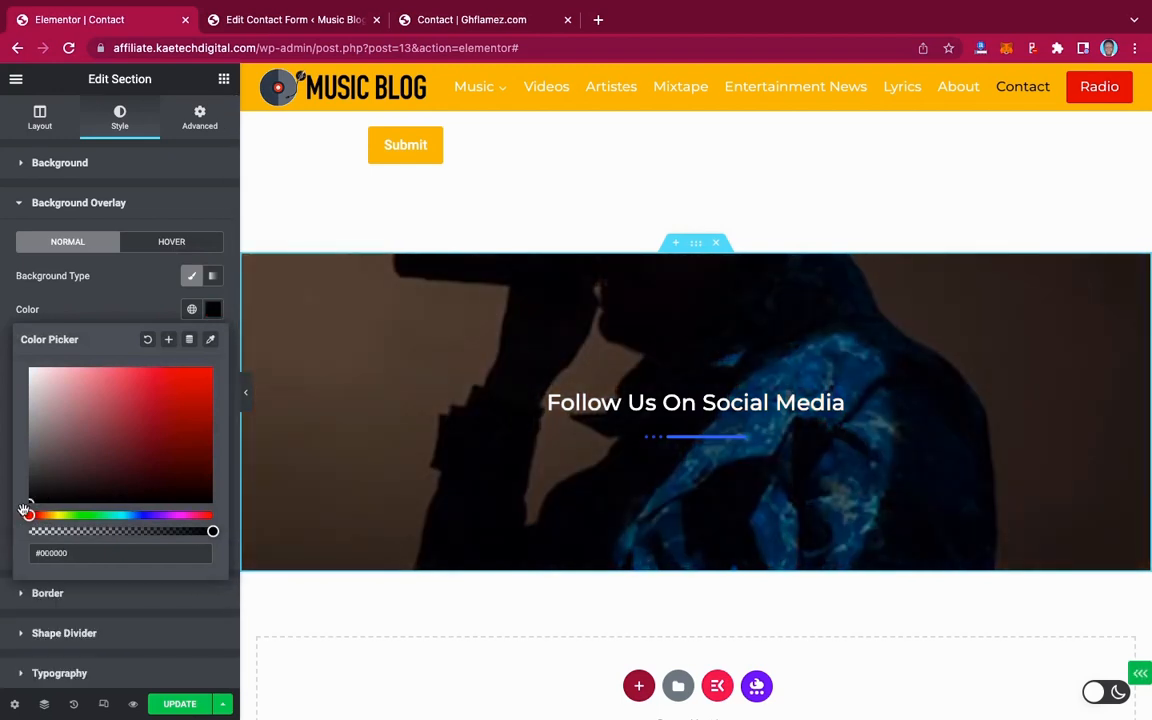
left_click(122, 317)
left_click(213, 477)
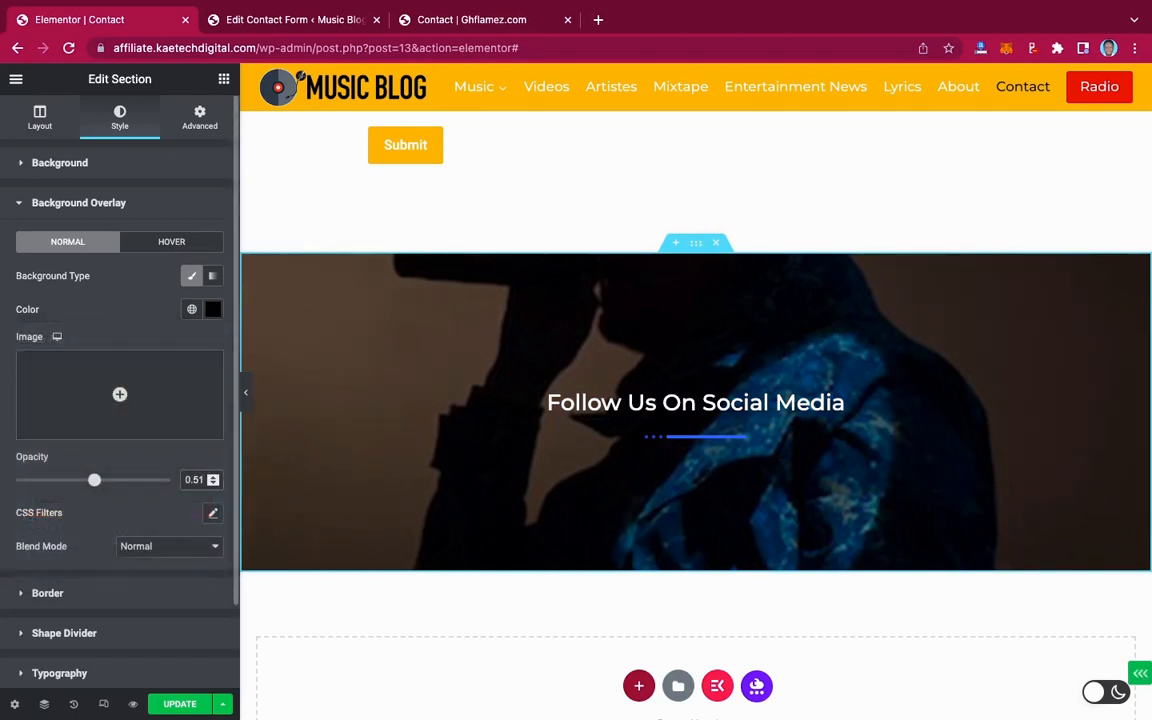
key("BackSpace")
key("BackSpace")
type("7")
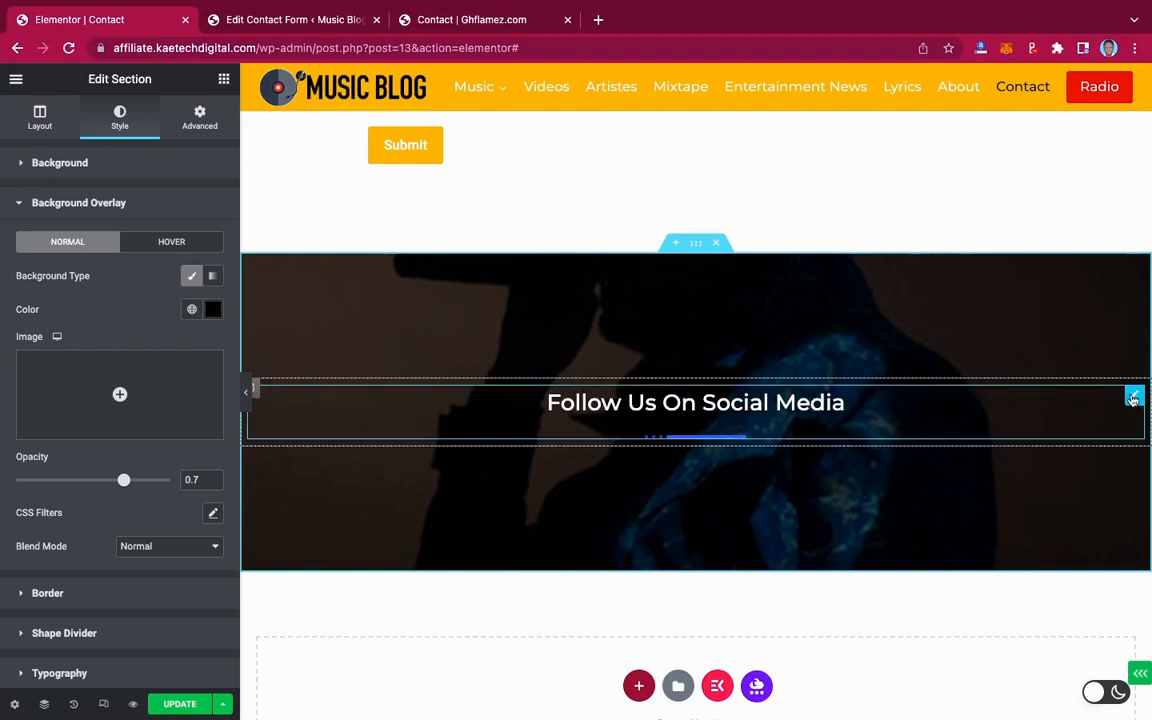
Set the 'Follow Us On Social Media' heading title to Montserrat at 35 px
left_click(1133, 398)
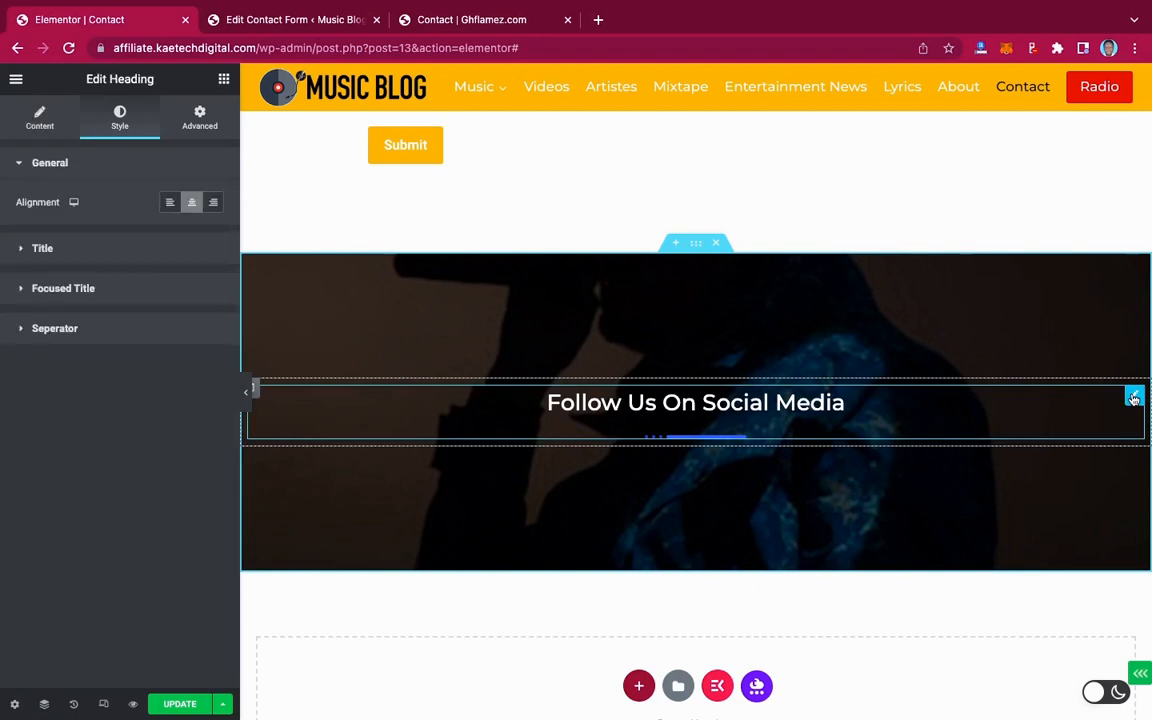
left_click(111, 249)
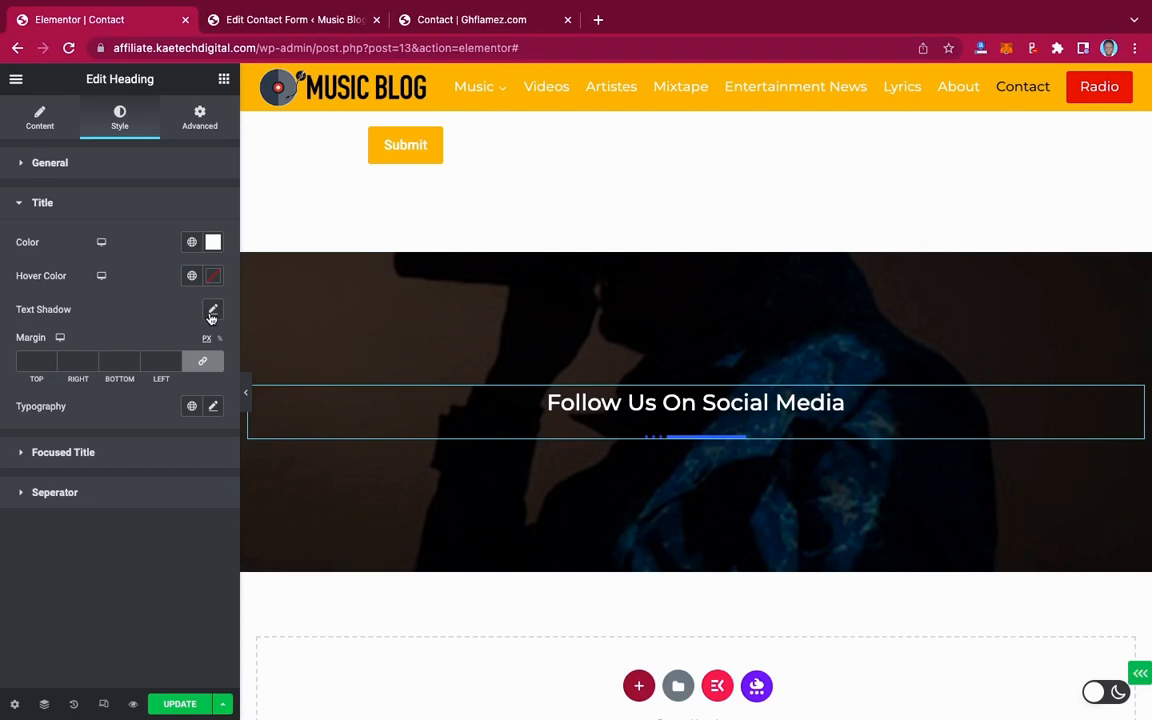
left_click(213, 408)
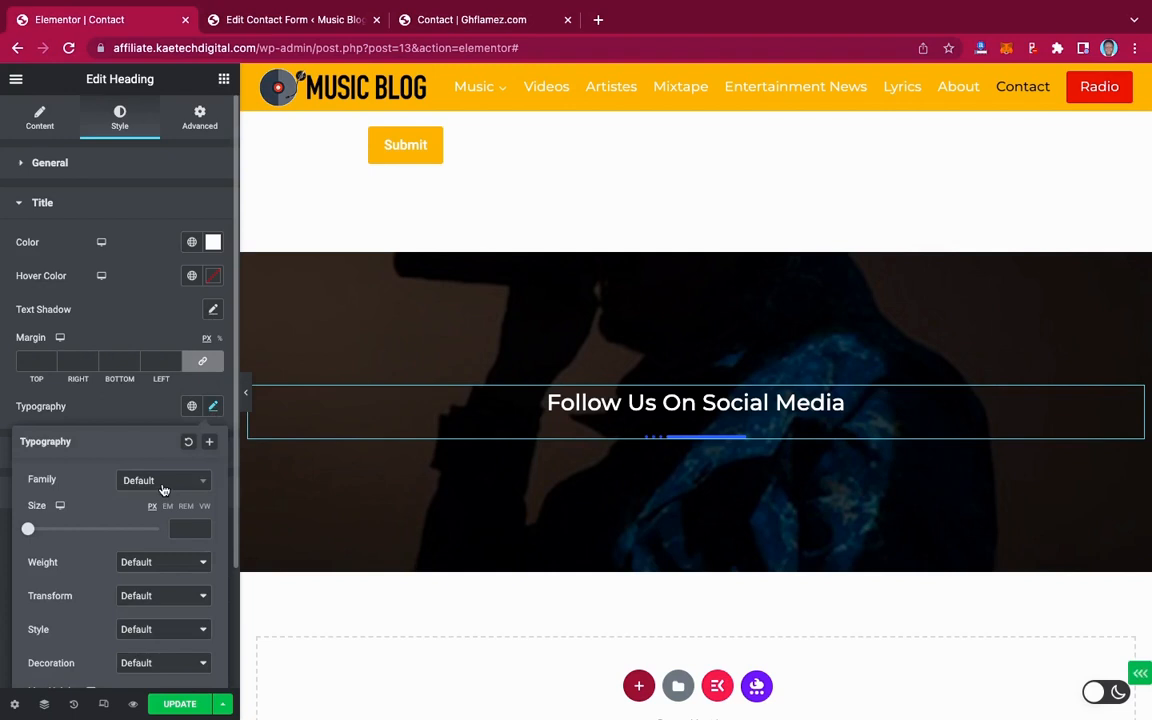
left_click(164, 484)
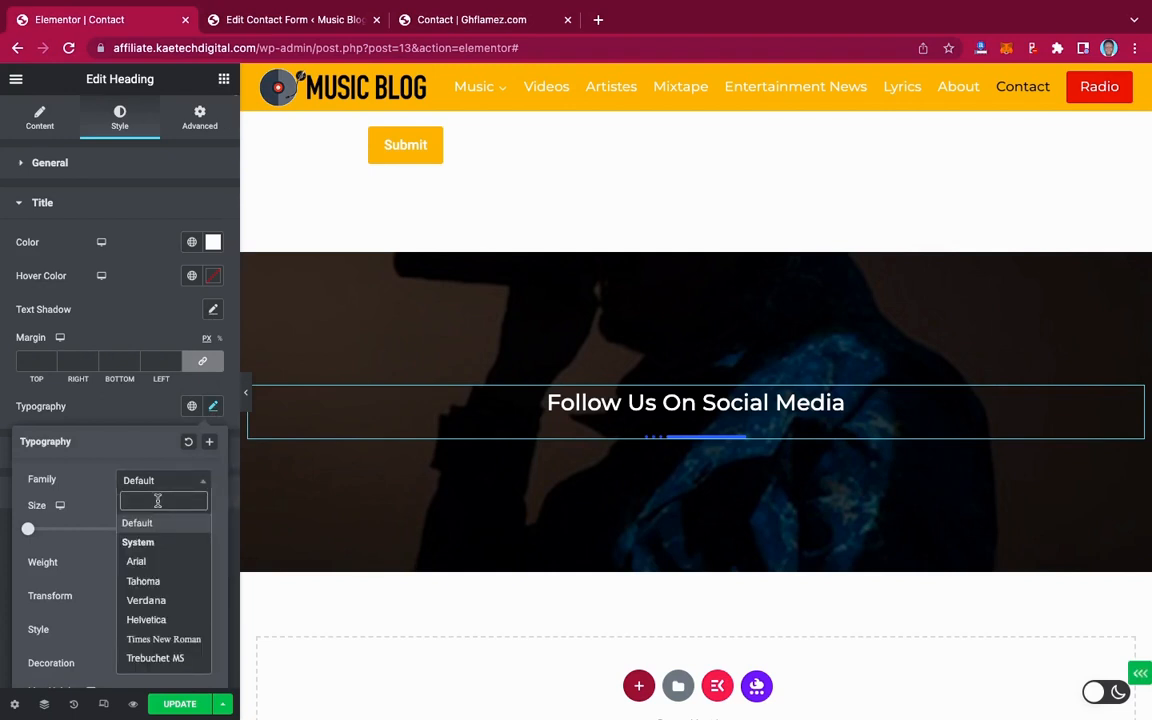
type("monts")
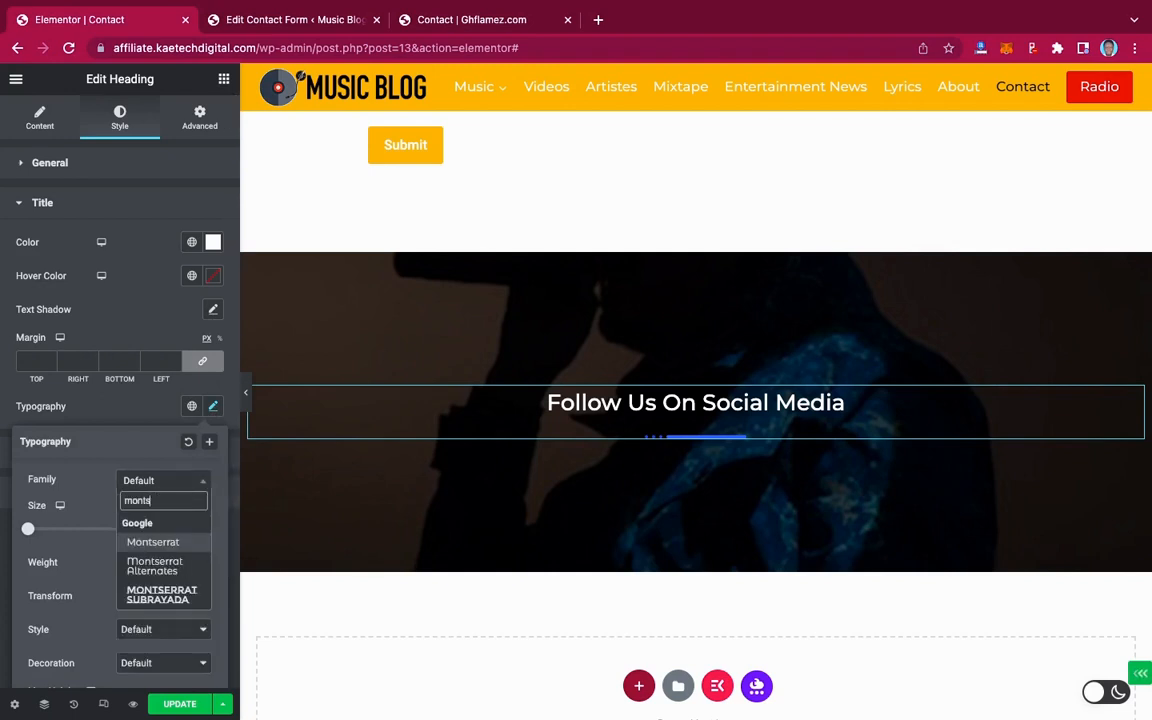
left_click(152, 543)
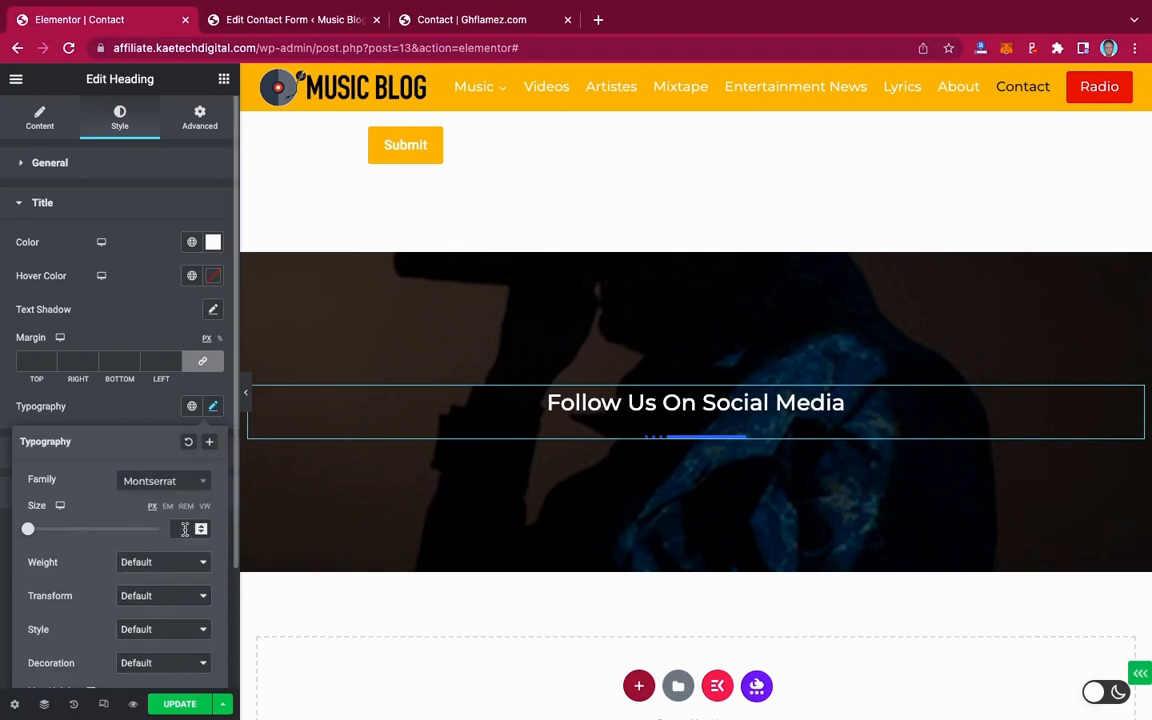
left_click(184, 529)
type("35")
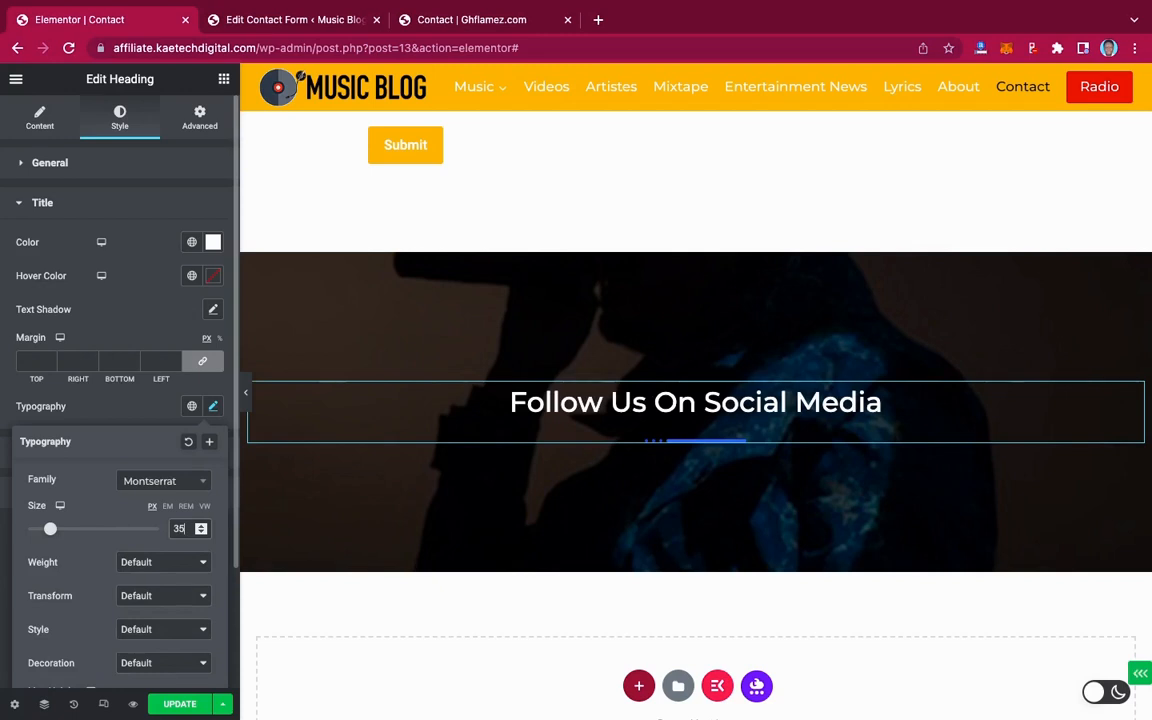
left_click(148, 411)
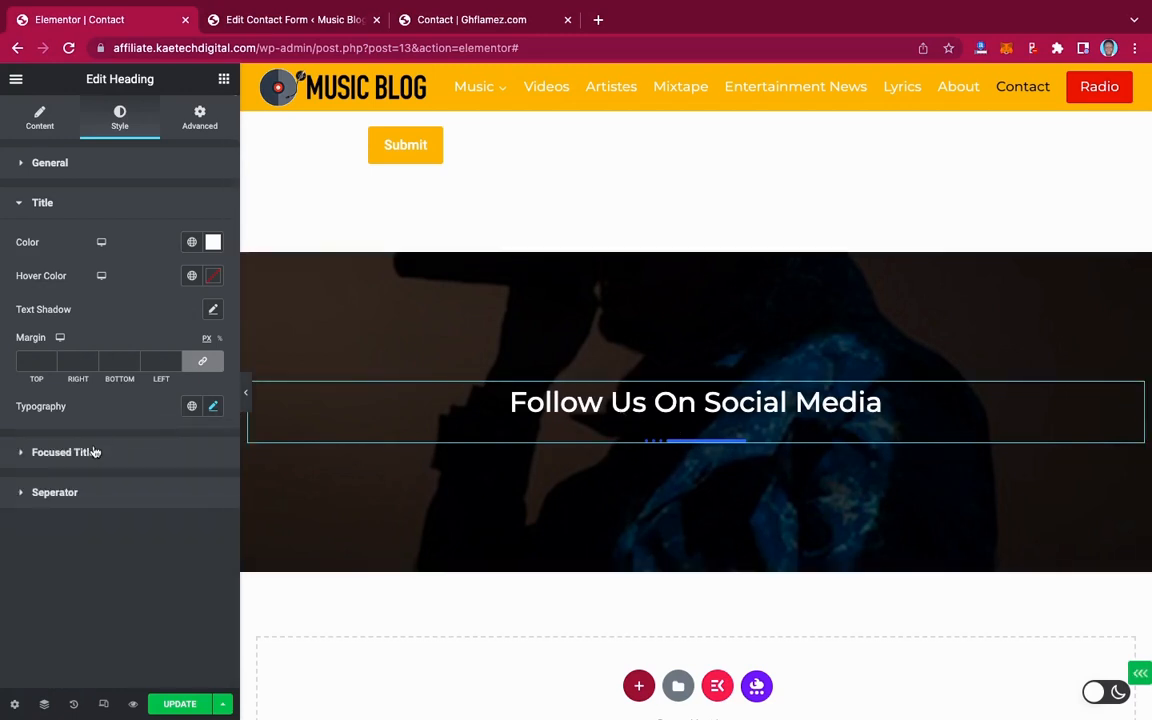
Give the heading separator the Theme Accent yellow colour, a -20 top margin and width 121
left_click(55, 492)
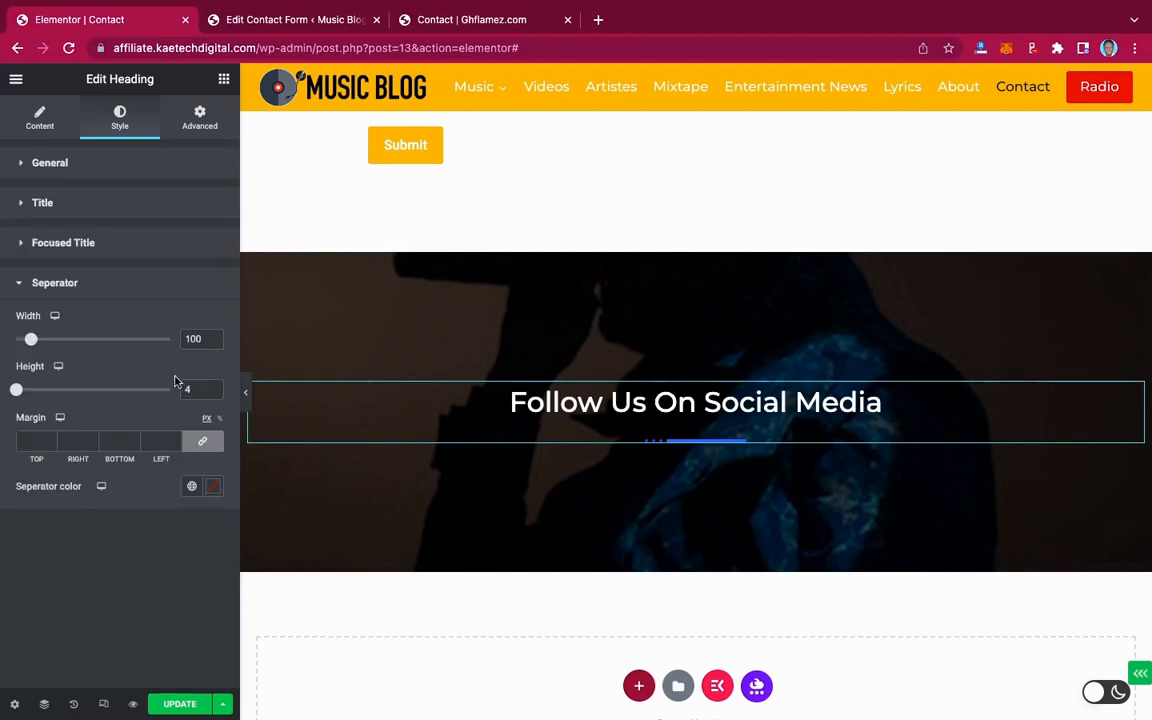
left_click(208, 487)
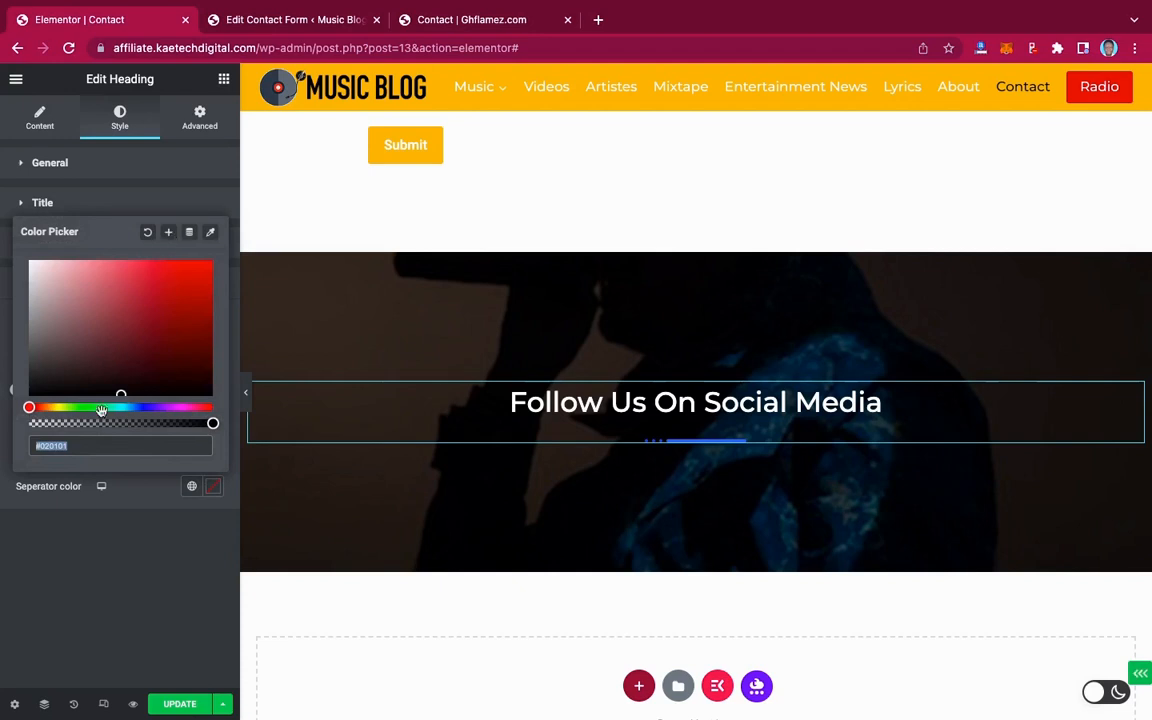
left_click(153, 496)
left_click(192, 487)
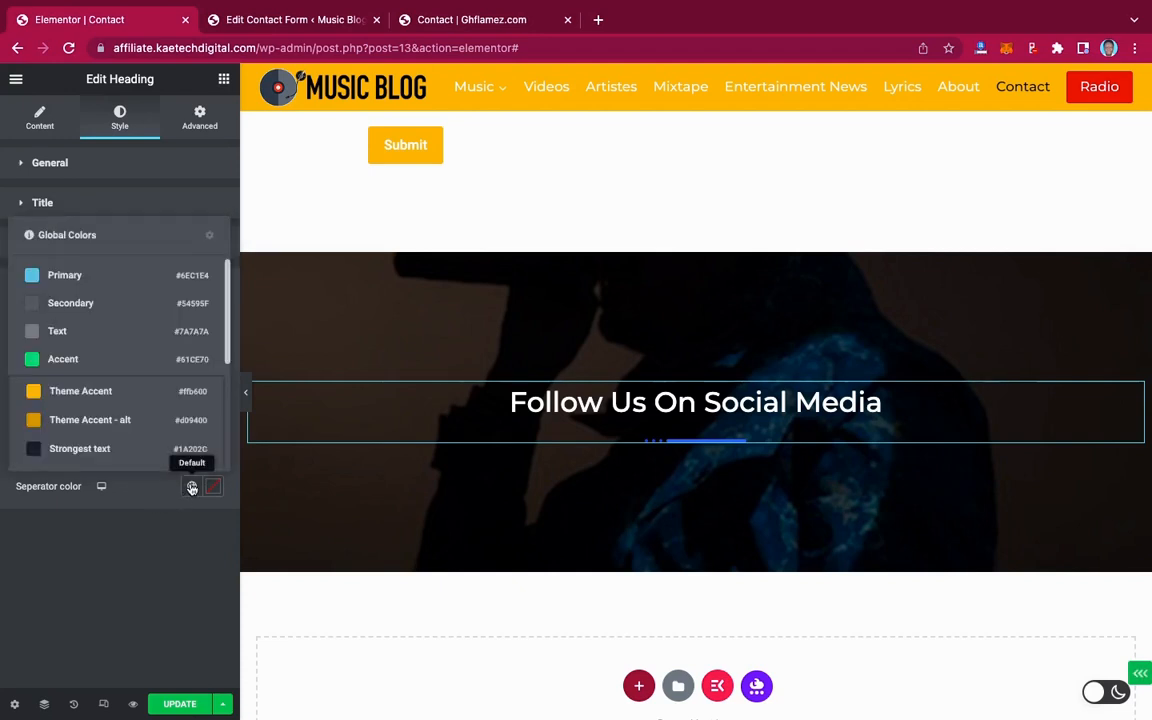
left_click(114, 395)
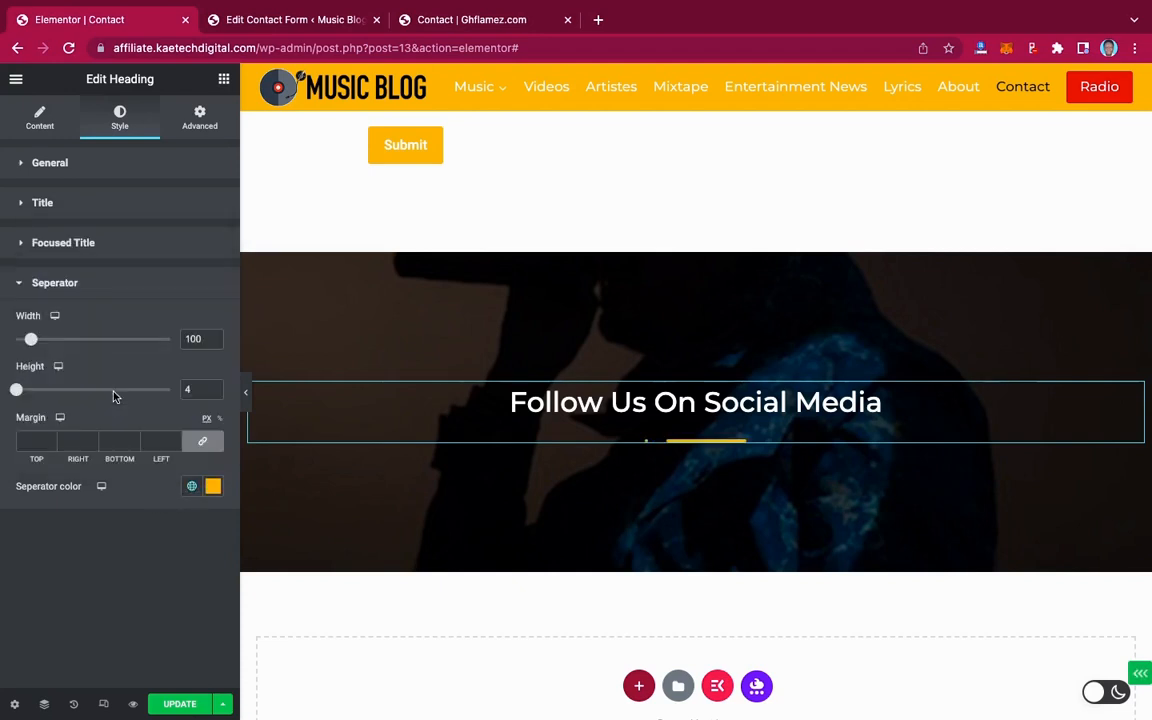
left_click(203, 443)
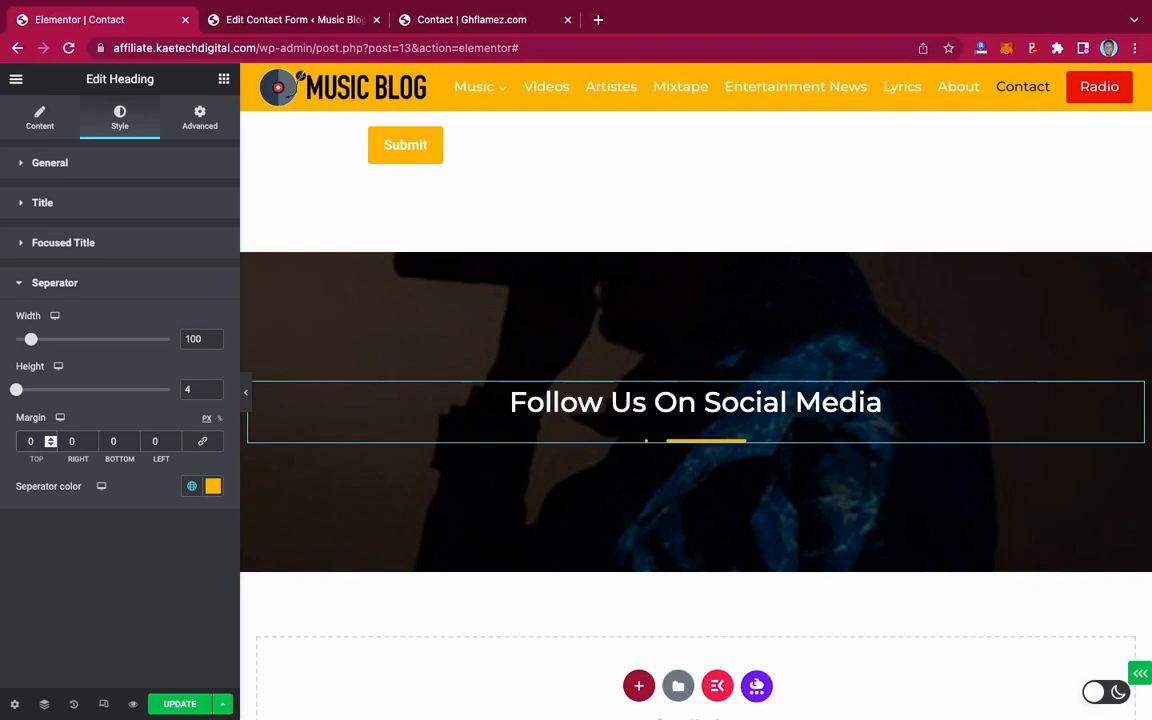
type("-2")
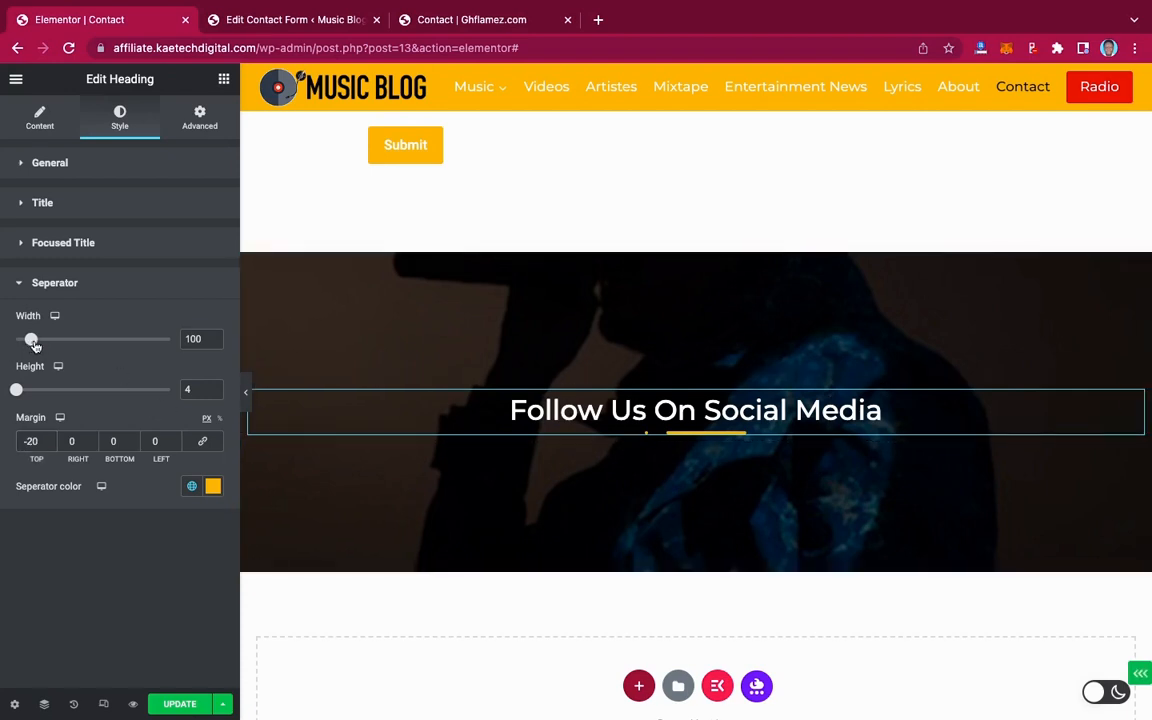
left_click_drag(33, 342, 33, 342)
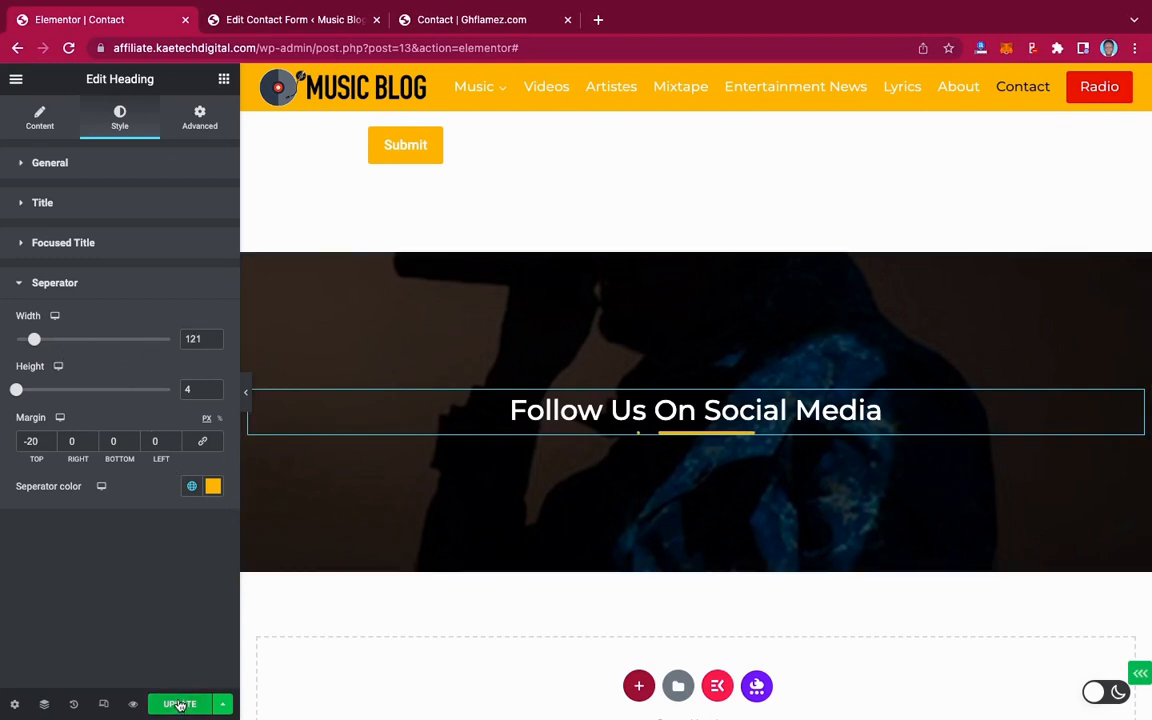
Save the page with UPDATE and compare it against the live Contact page
left_click(180, 704)
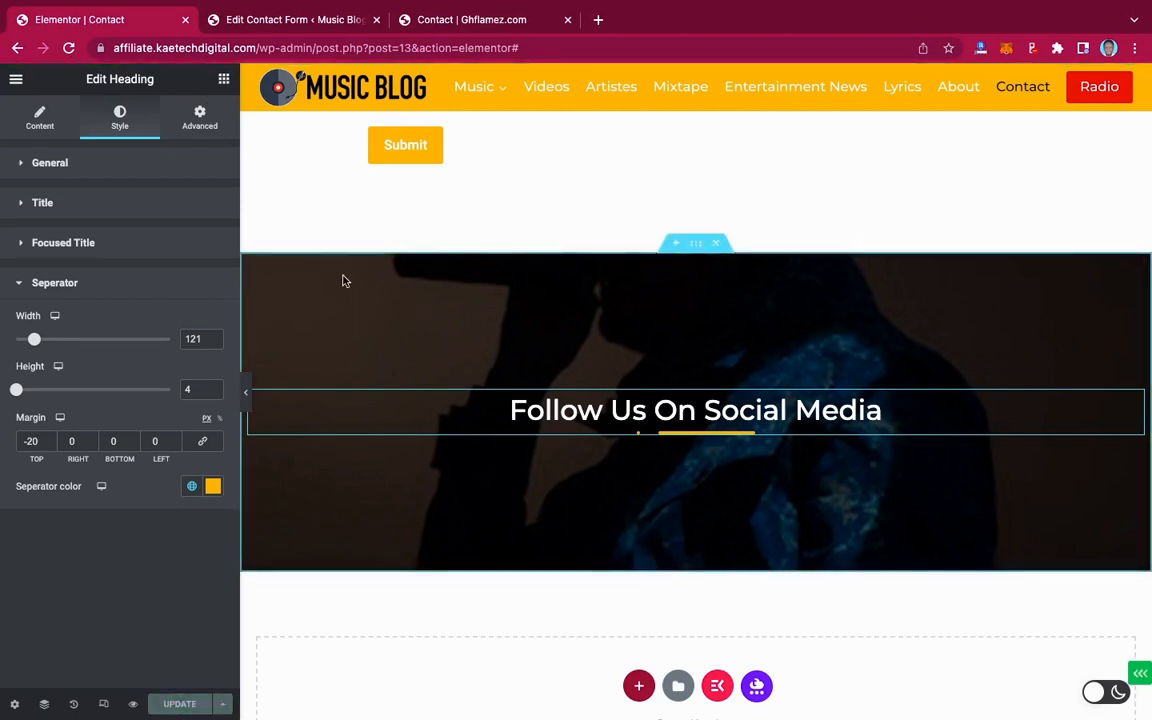
left_click(485, 22)
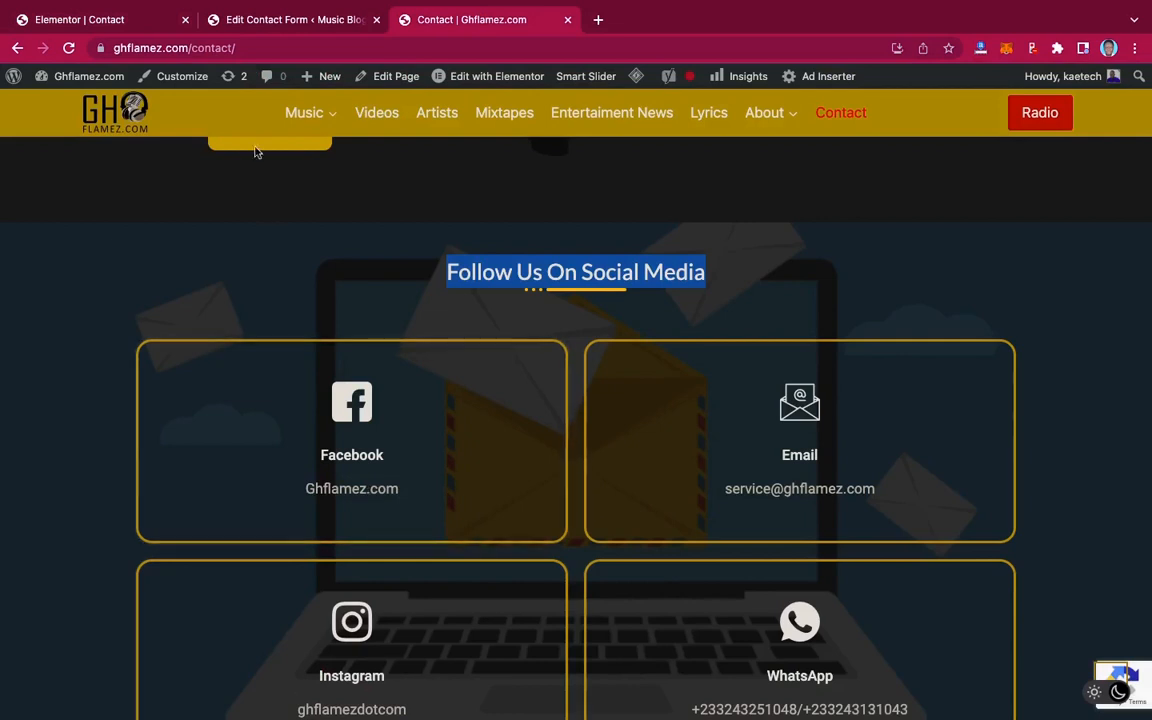
left_click(112, 20)
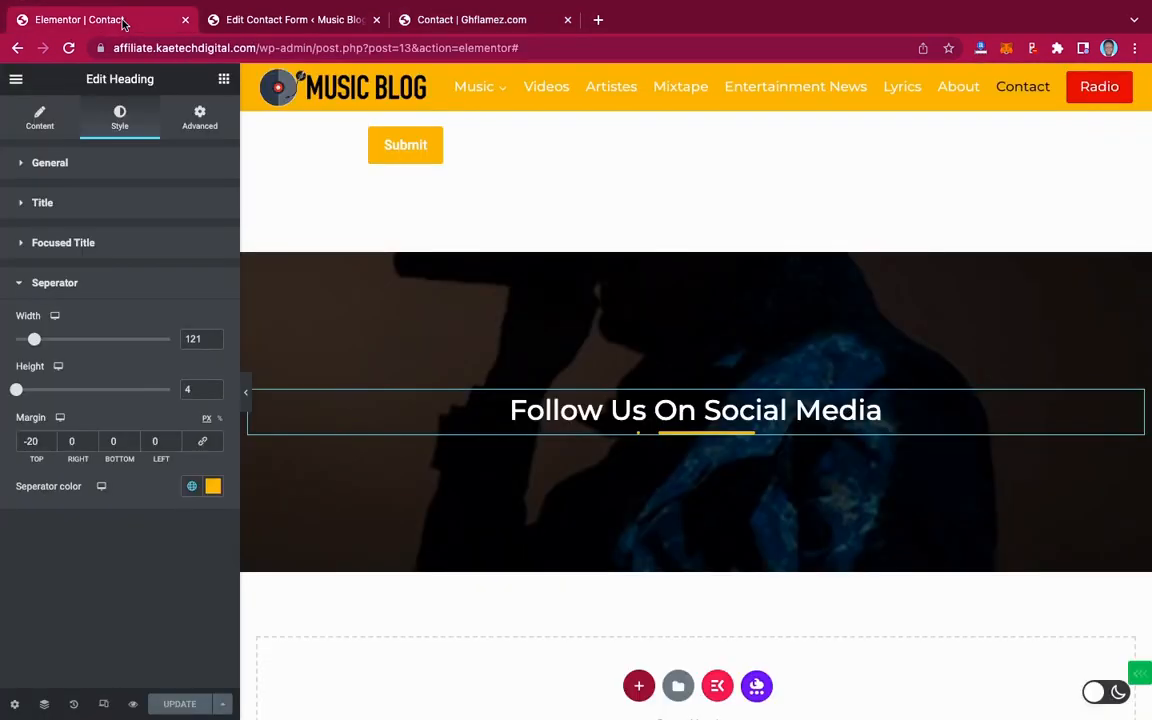
Drop an Inner Section below the heading, then glance at the live page for reference
left_click(224, 80)
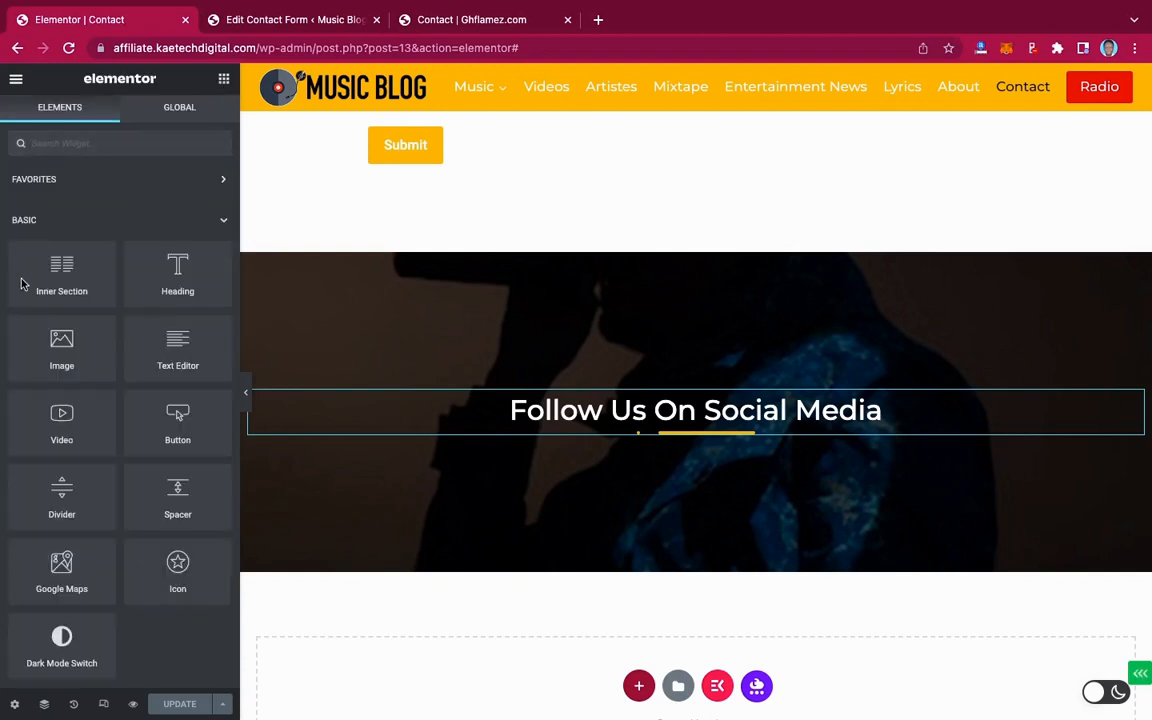
left_click_drag(61, 268, 724, 428)
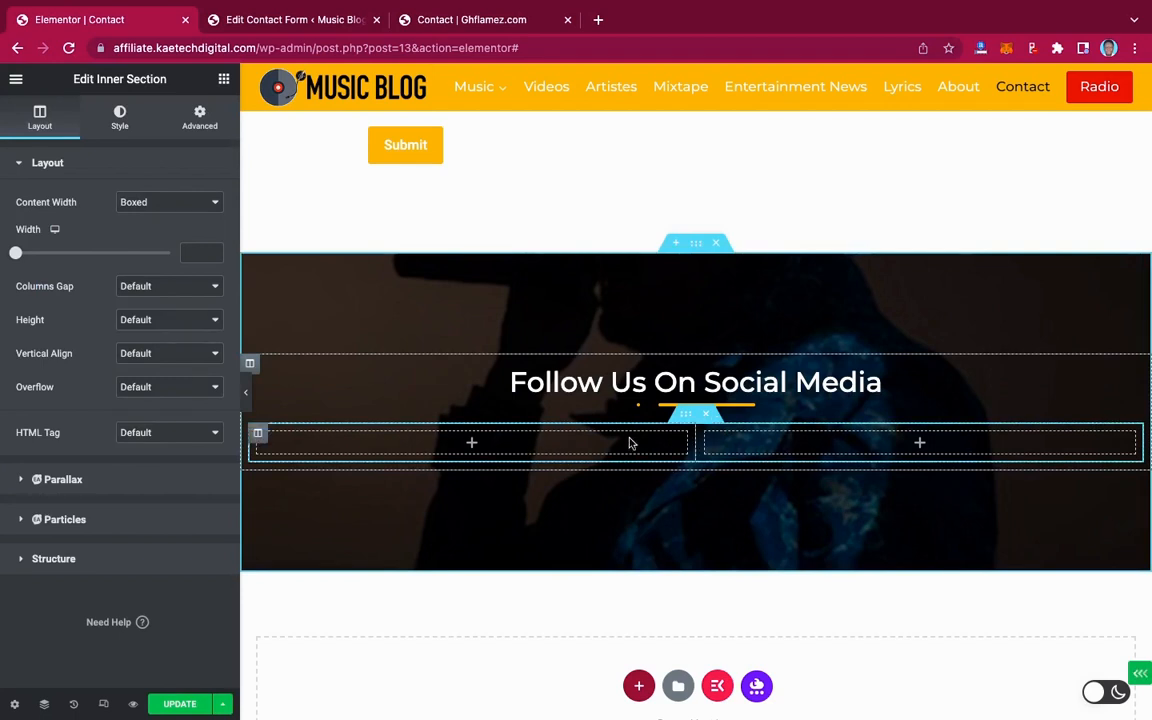
left_click(446, 25)
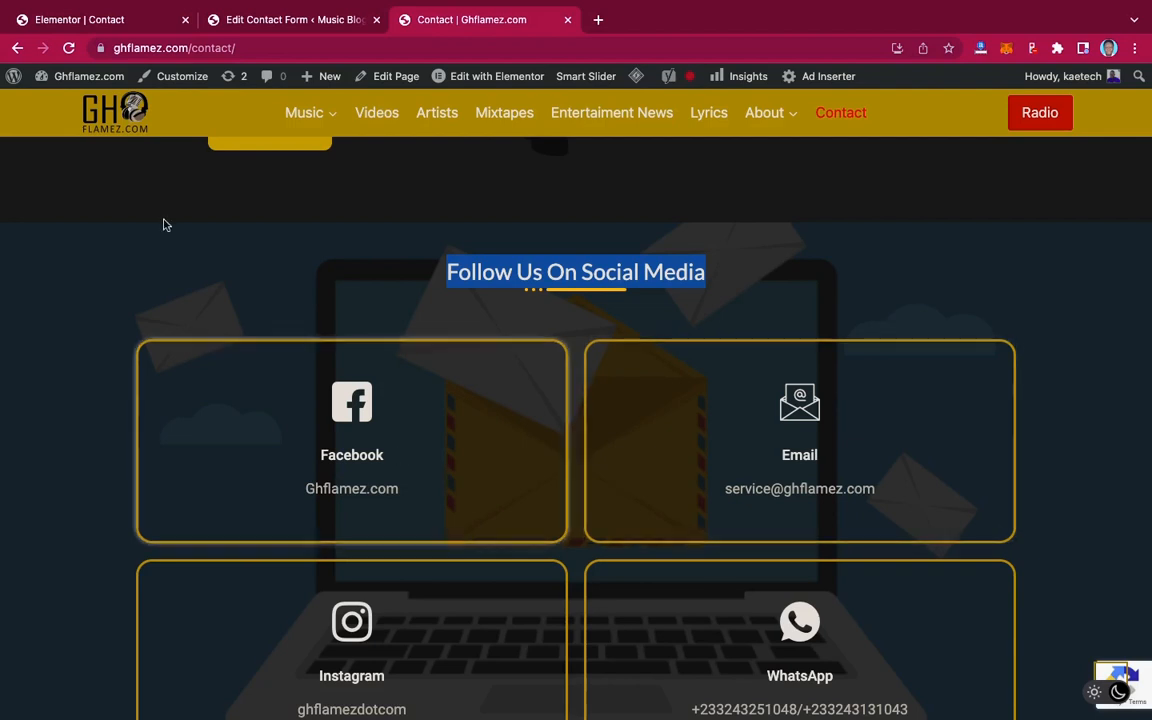
left_click(86, 20)
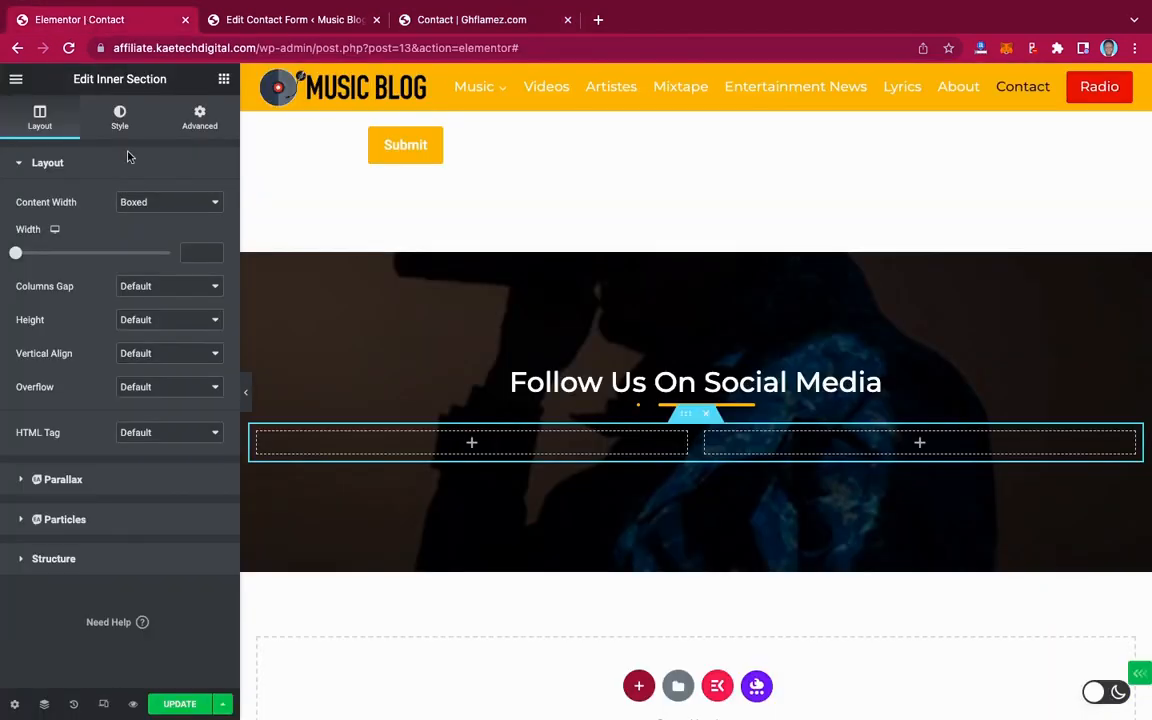
Find the Icon Box widget by searching 'box' and drag it into the inner section's left column
left_click(224, 80)
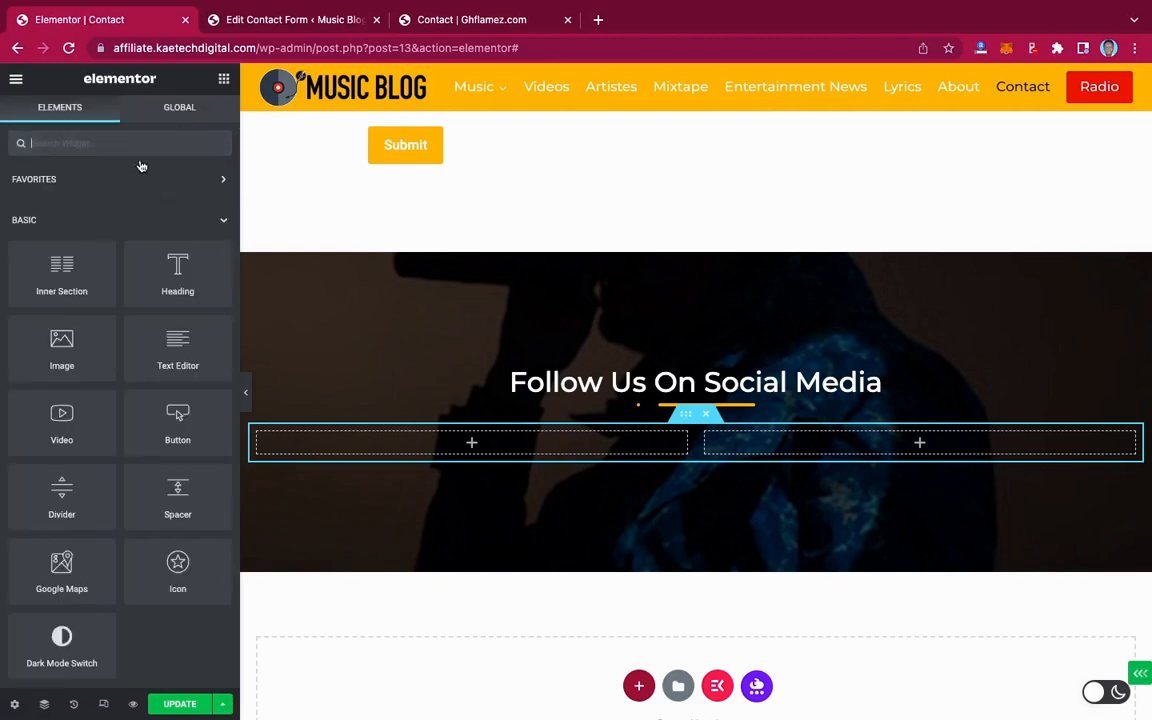
type("box")
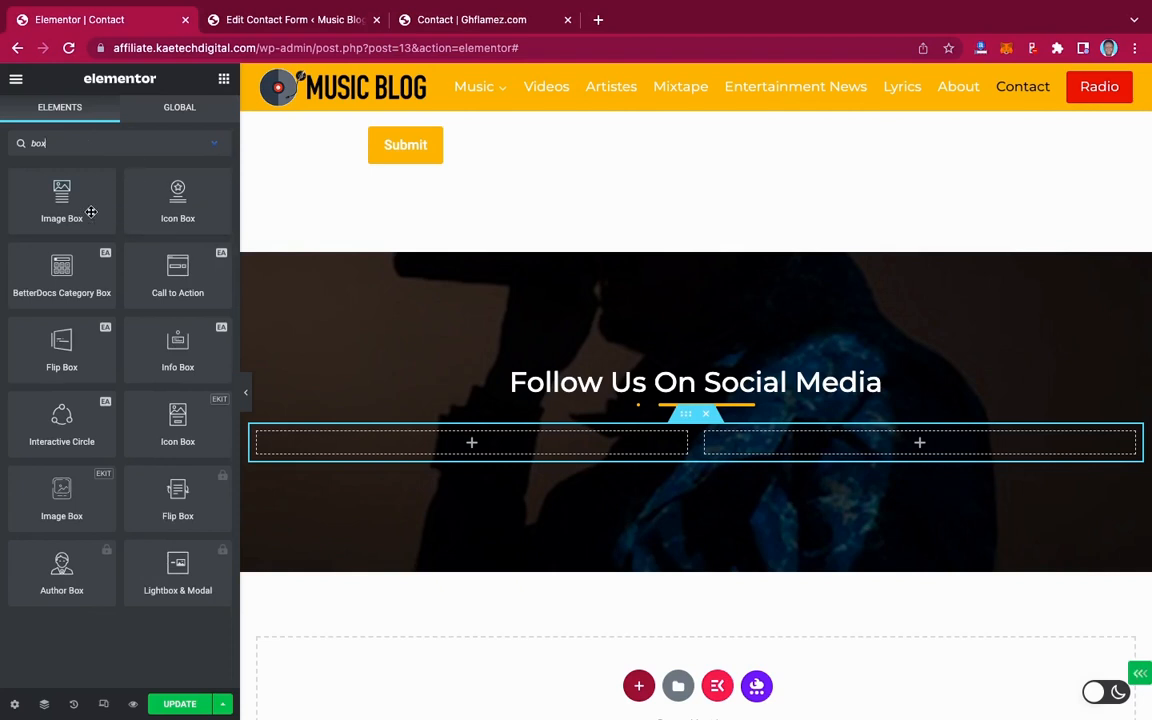
left_click(477, 20)
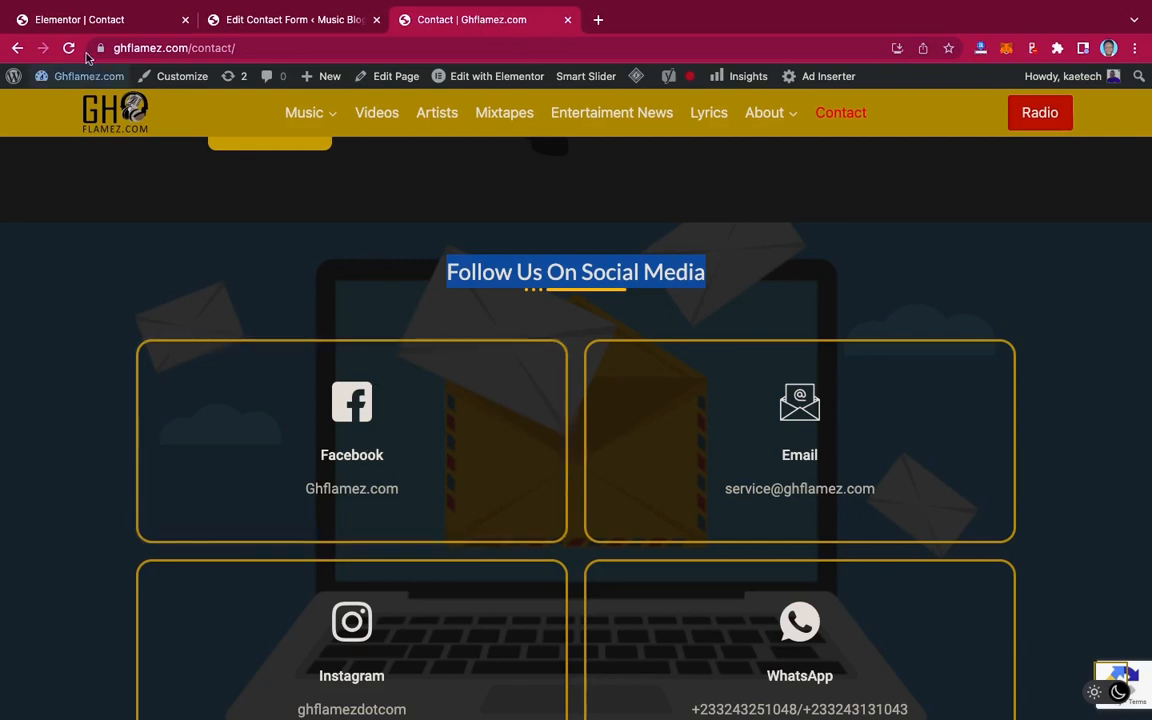
left_click(88, 28)
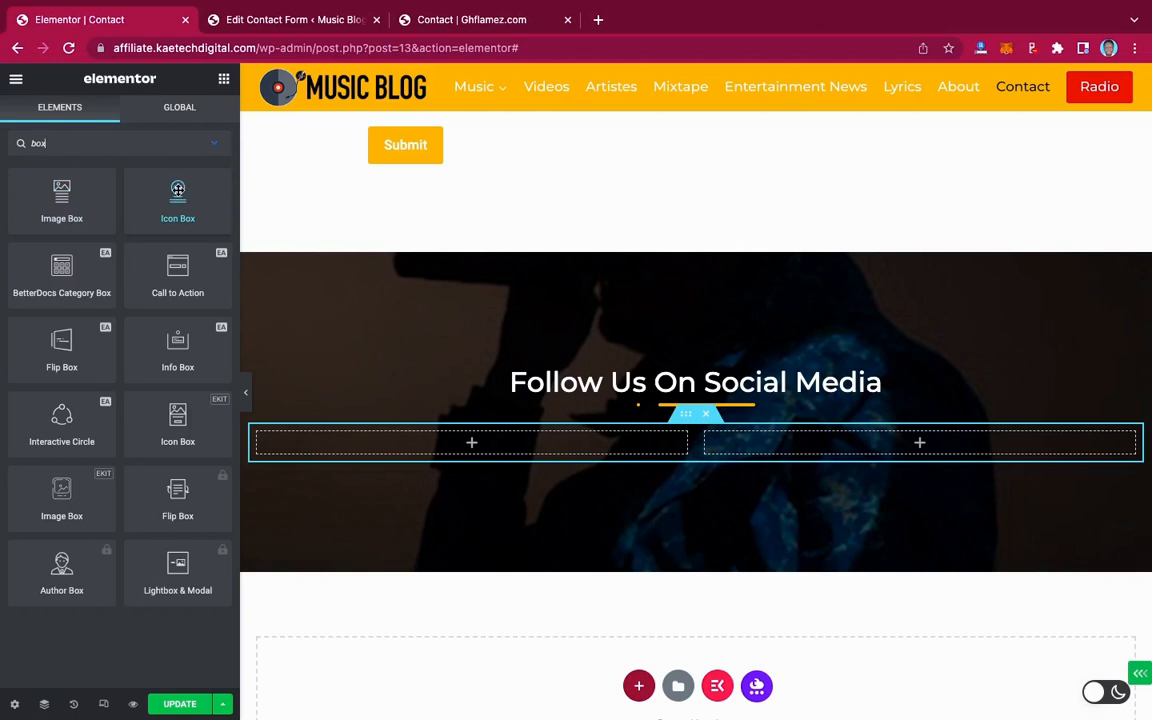
left_click_drag(178, 189, 477, 444)
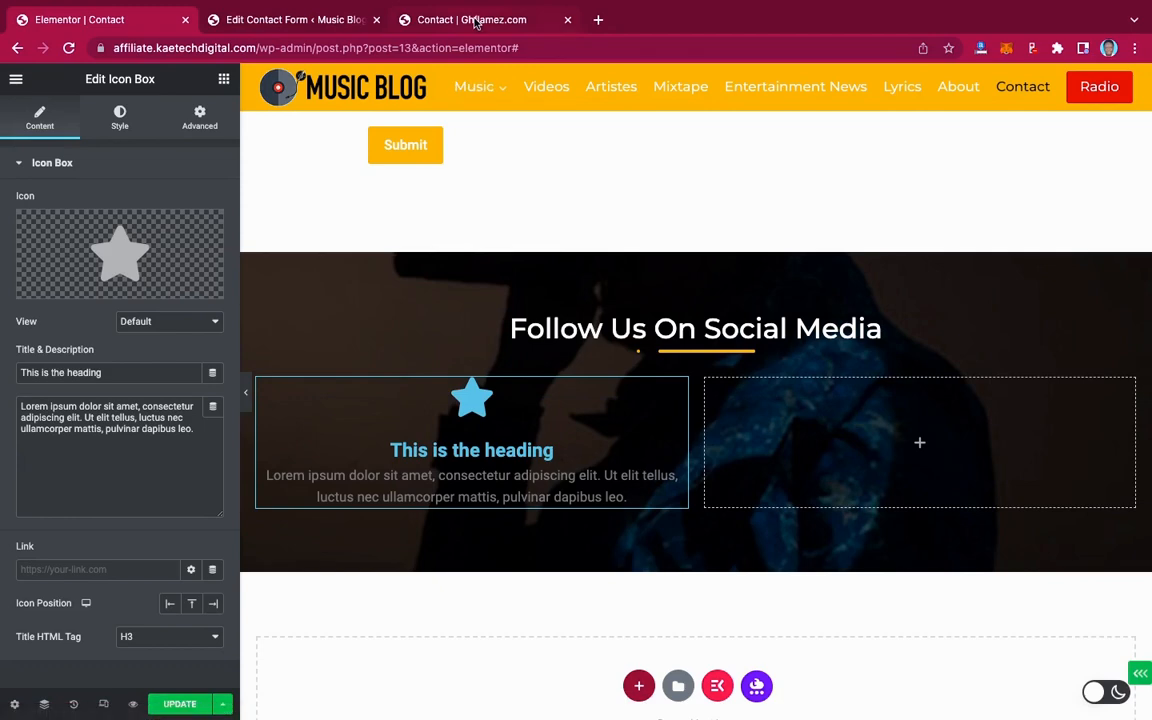
Replace the icon box's star with a square Facebook icon from the Icon Library
left_click(477, 21)
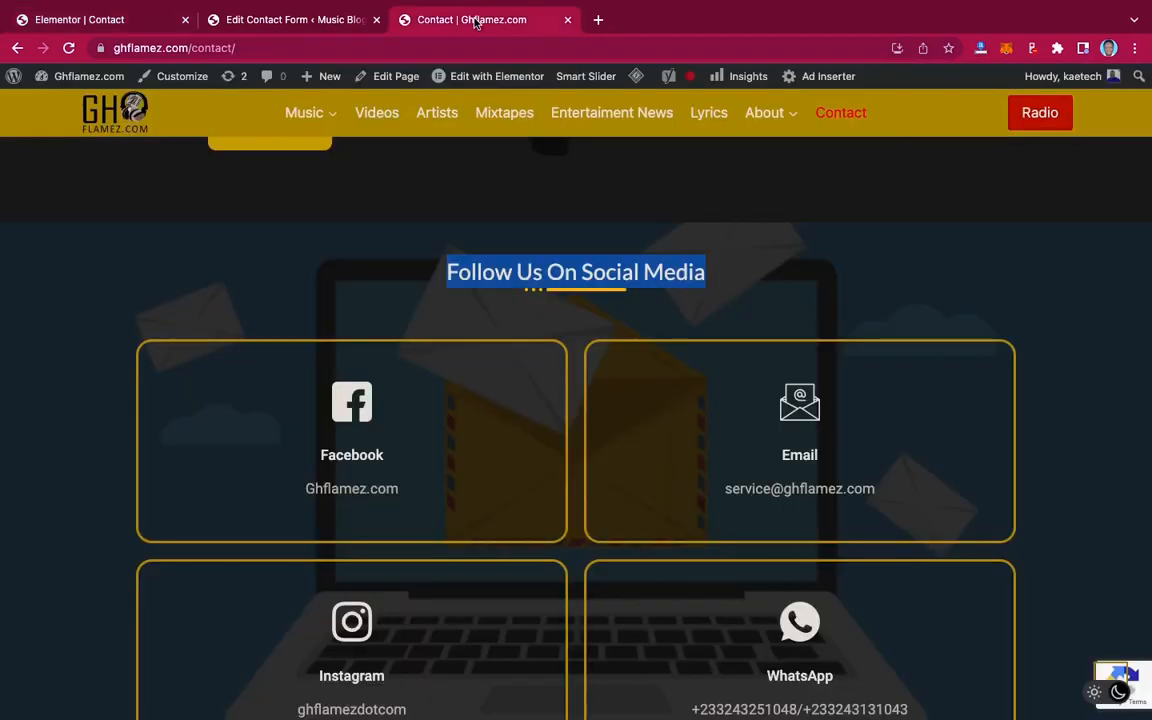
left_click(100, 21)
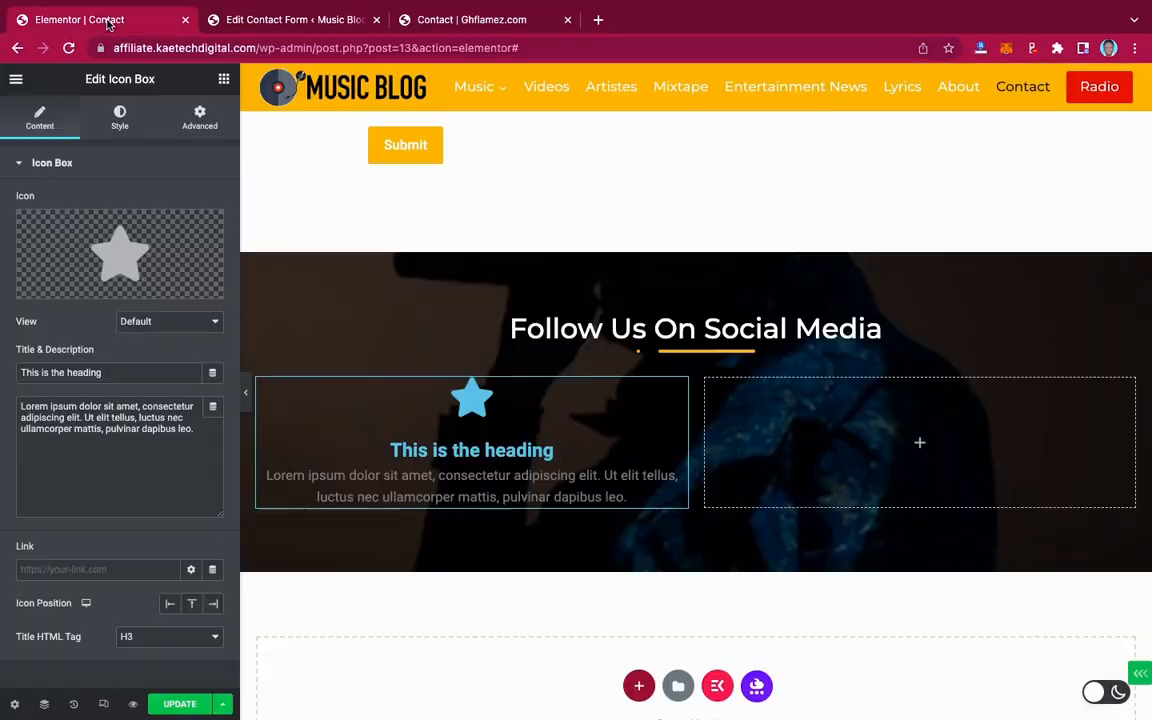
left_click(126, 271)
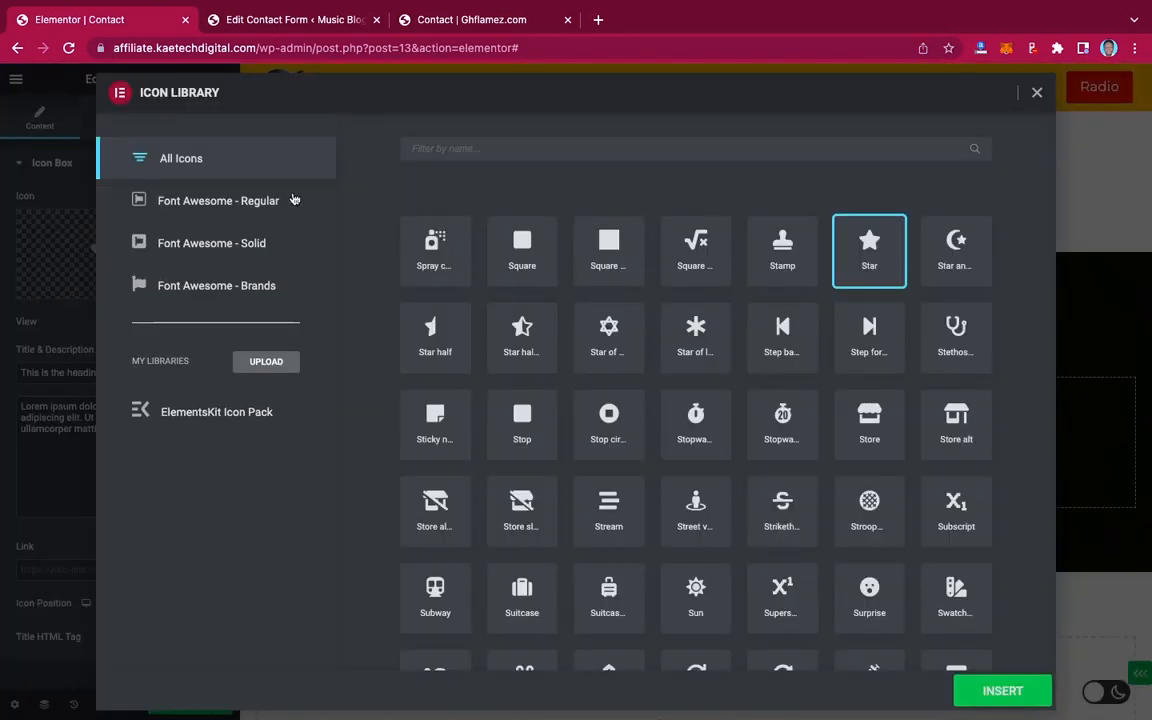
left_click(477, 148)
type("f")
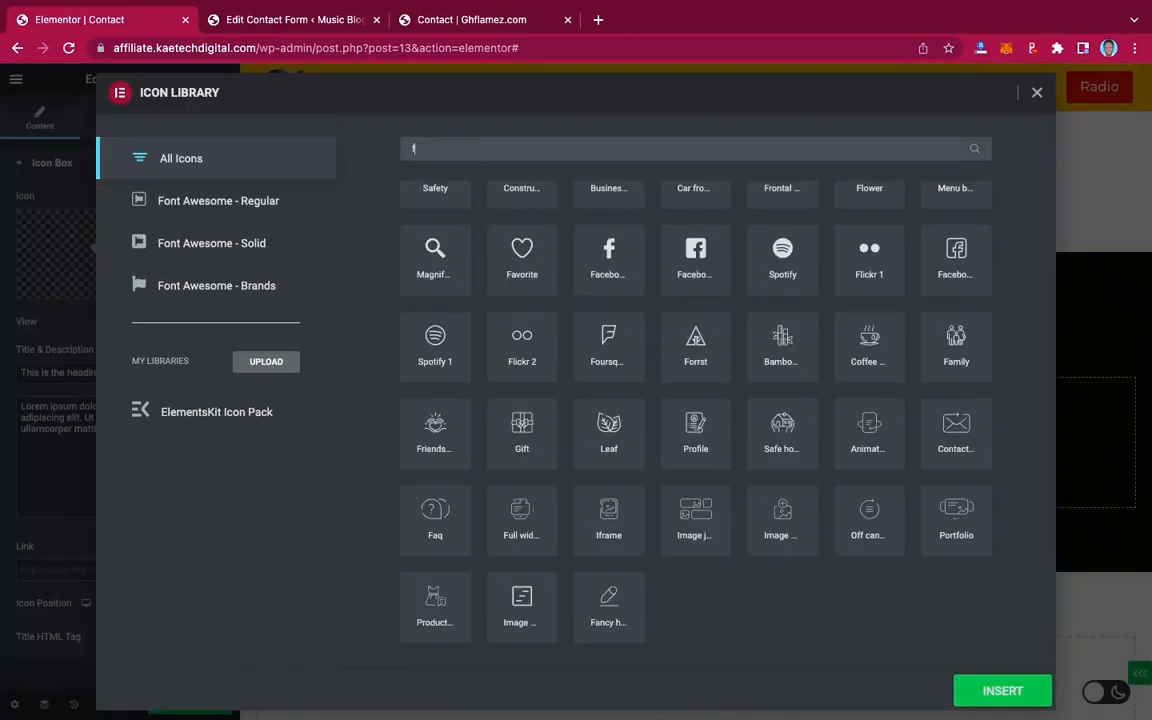
type("ace")
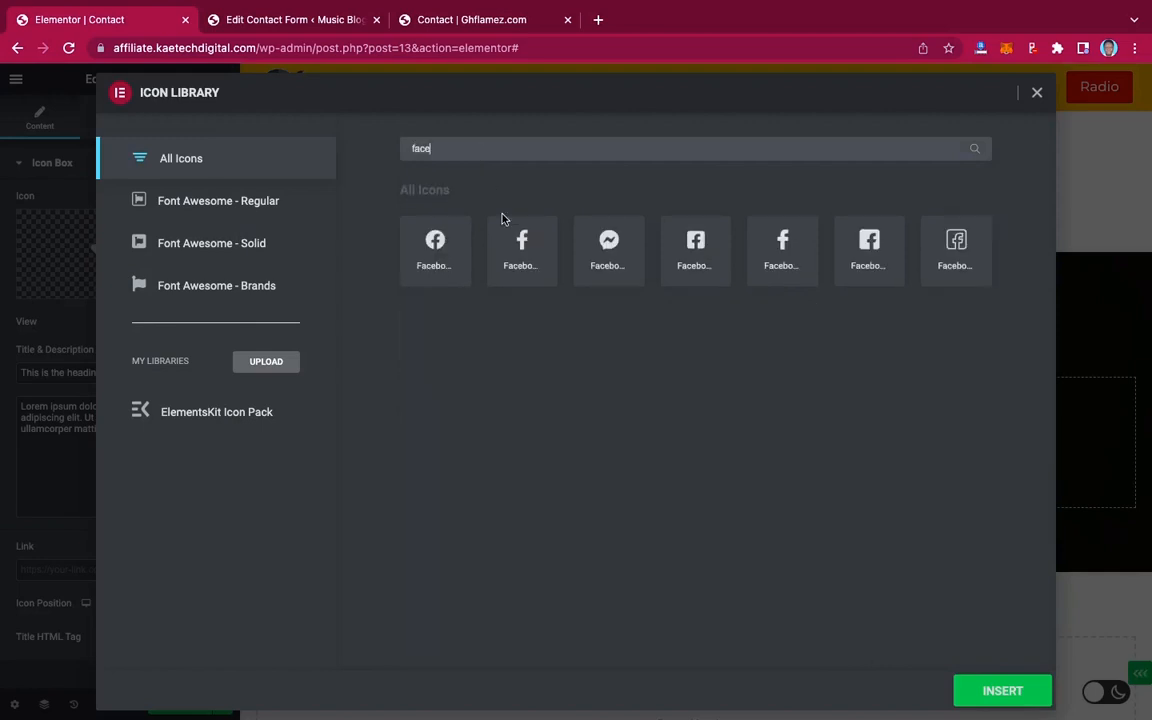
left_click(700, 250)
left_click(972, 692)
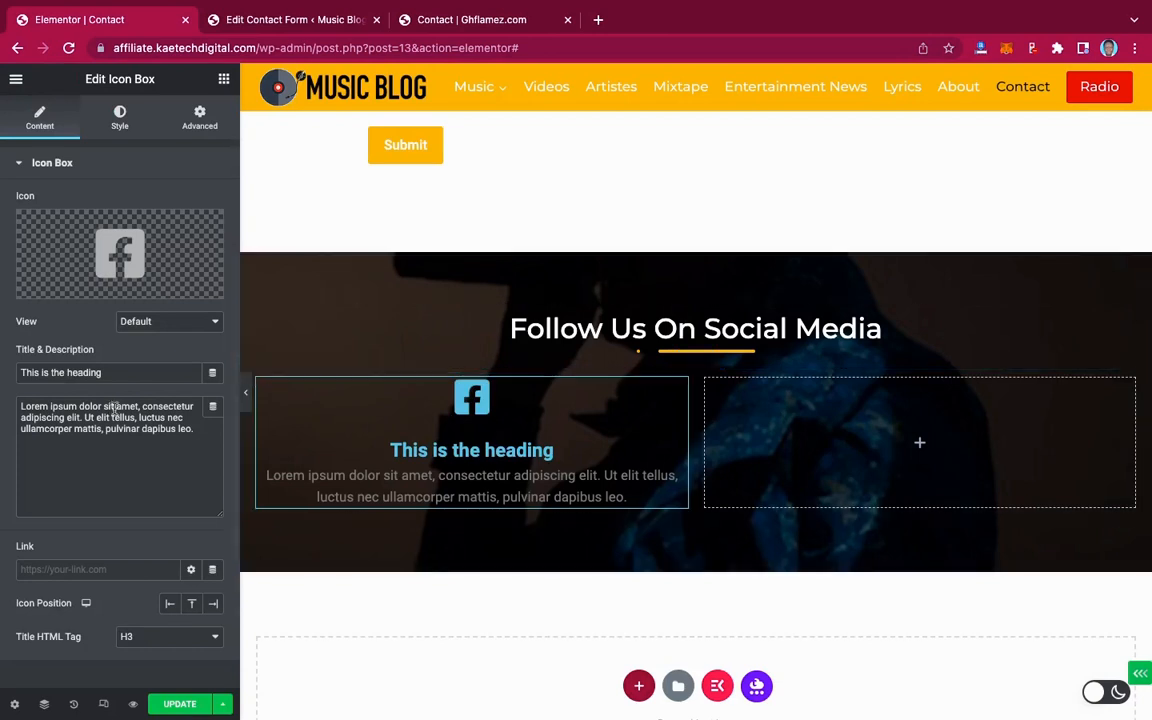
Change the icon box title to 'Facebook' and the description to 'Musicblog'
left_click_drag(198, 372, 3, 369)
type("F")
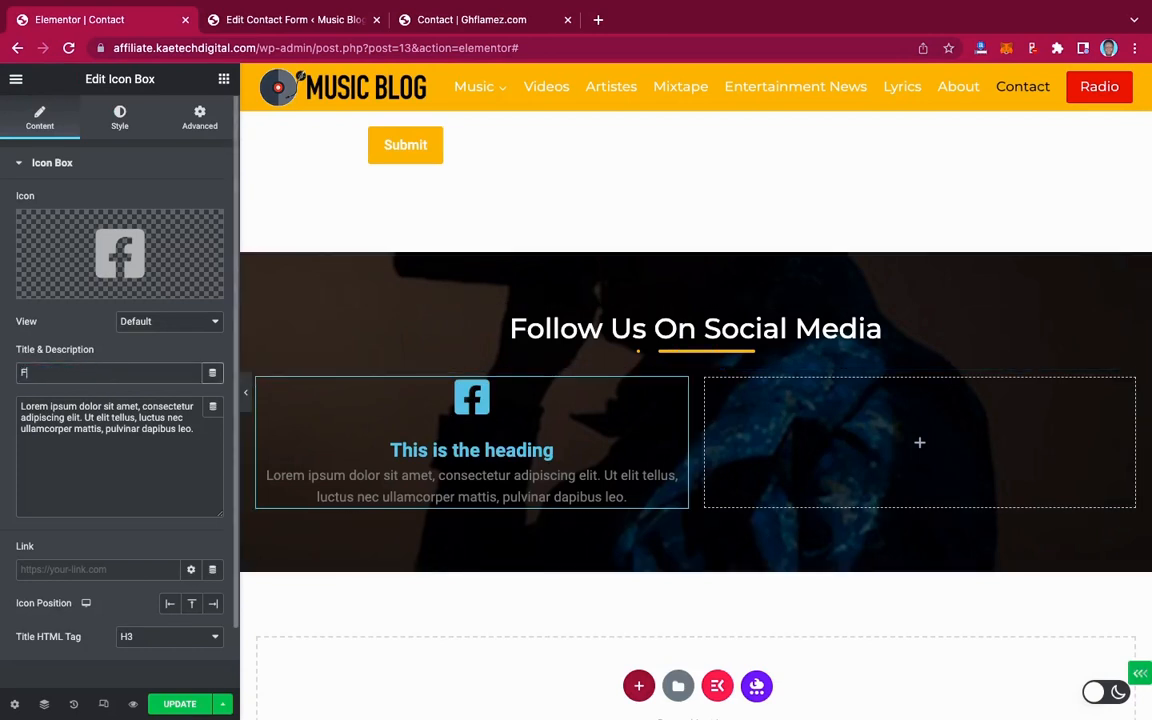
type("acebook")
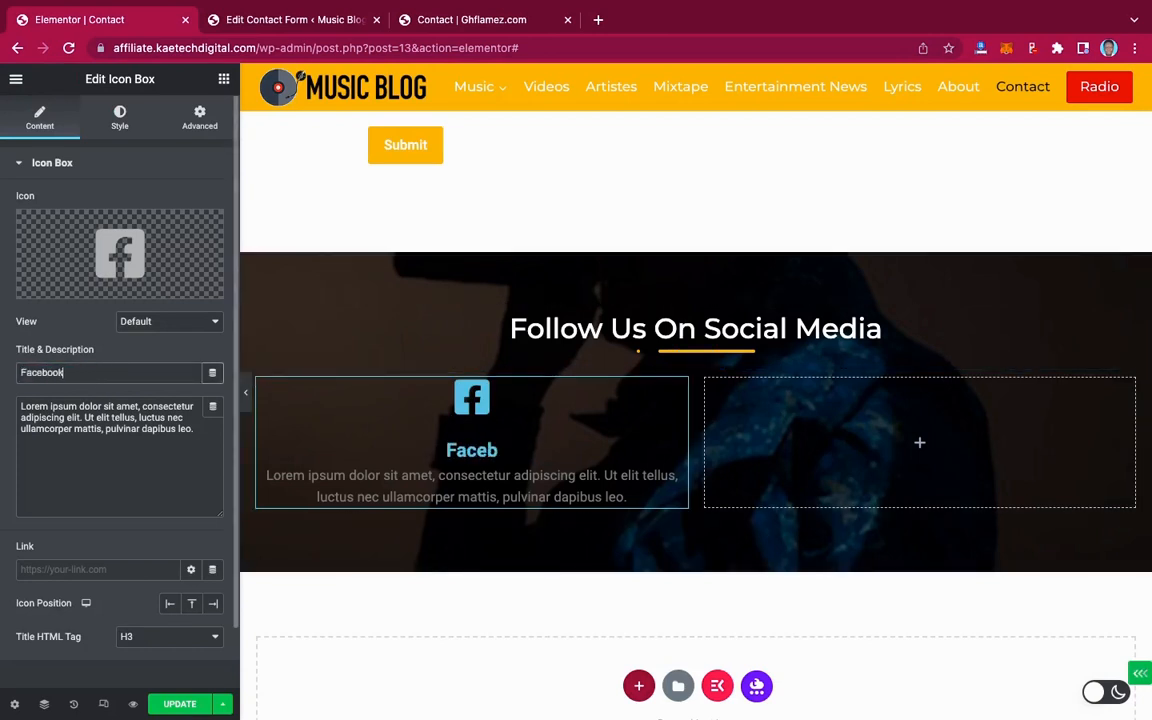
triple_click(73, 413)
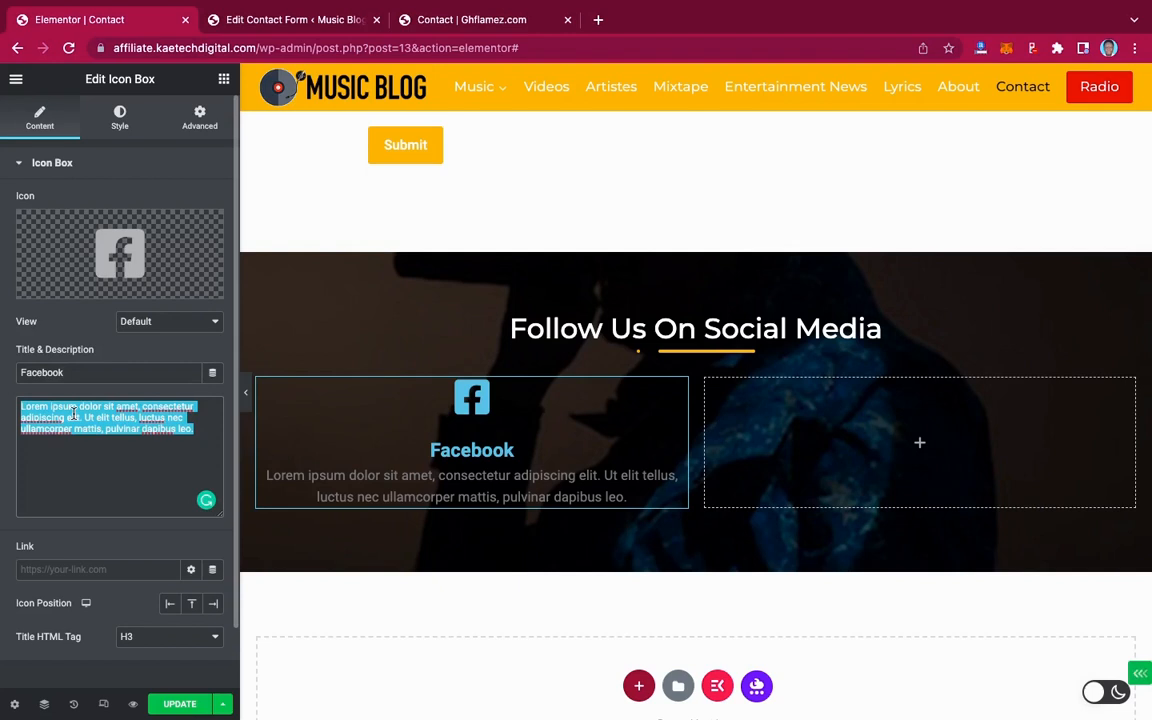
type("Mus")
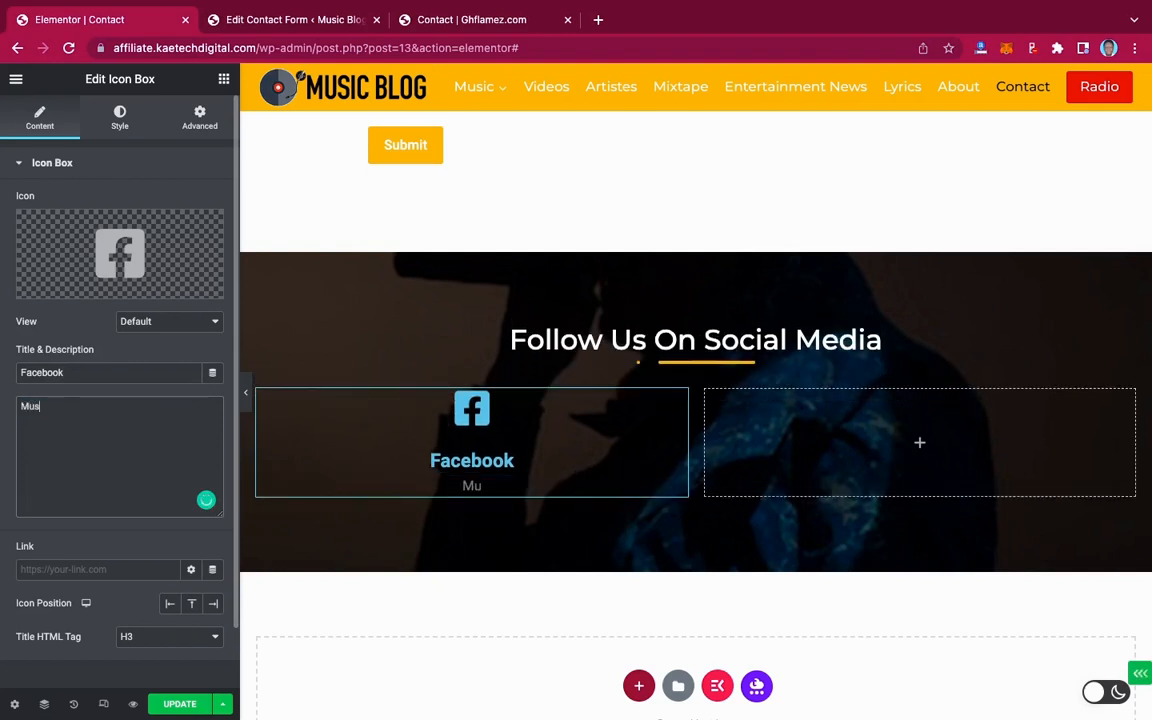
type("icblog")
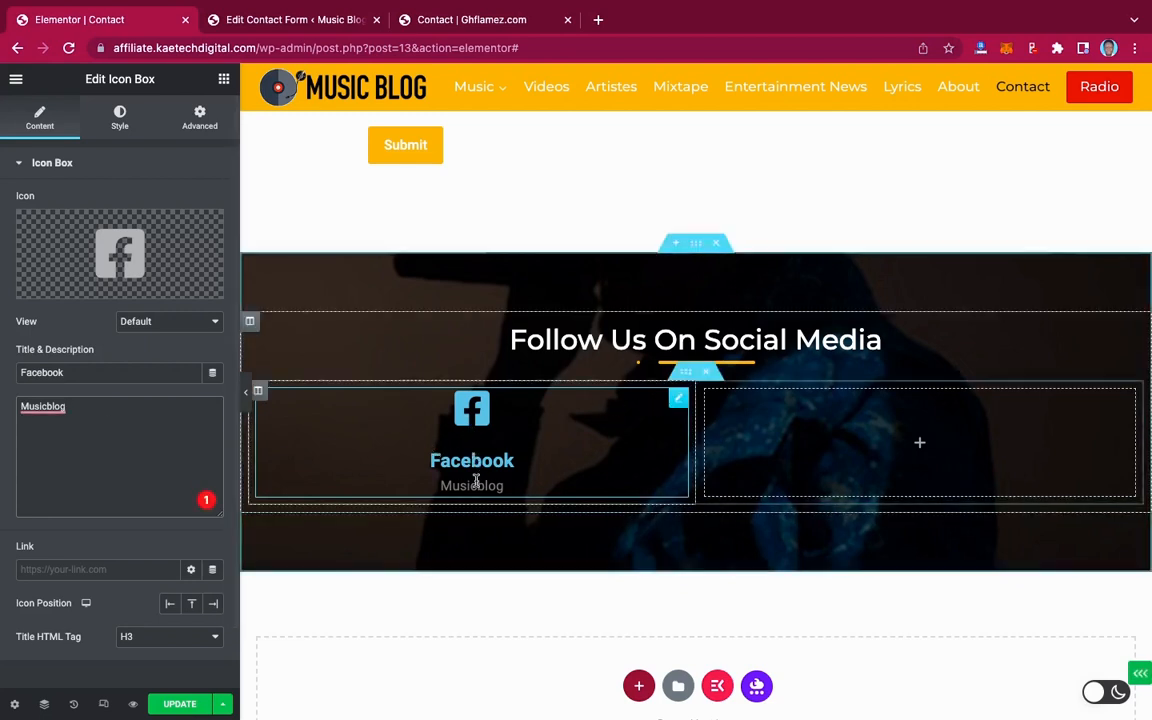
Make the Facebook icon and its title white, then compare with the live page
left_click(120, 118)
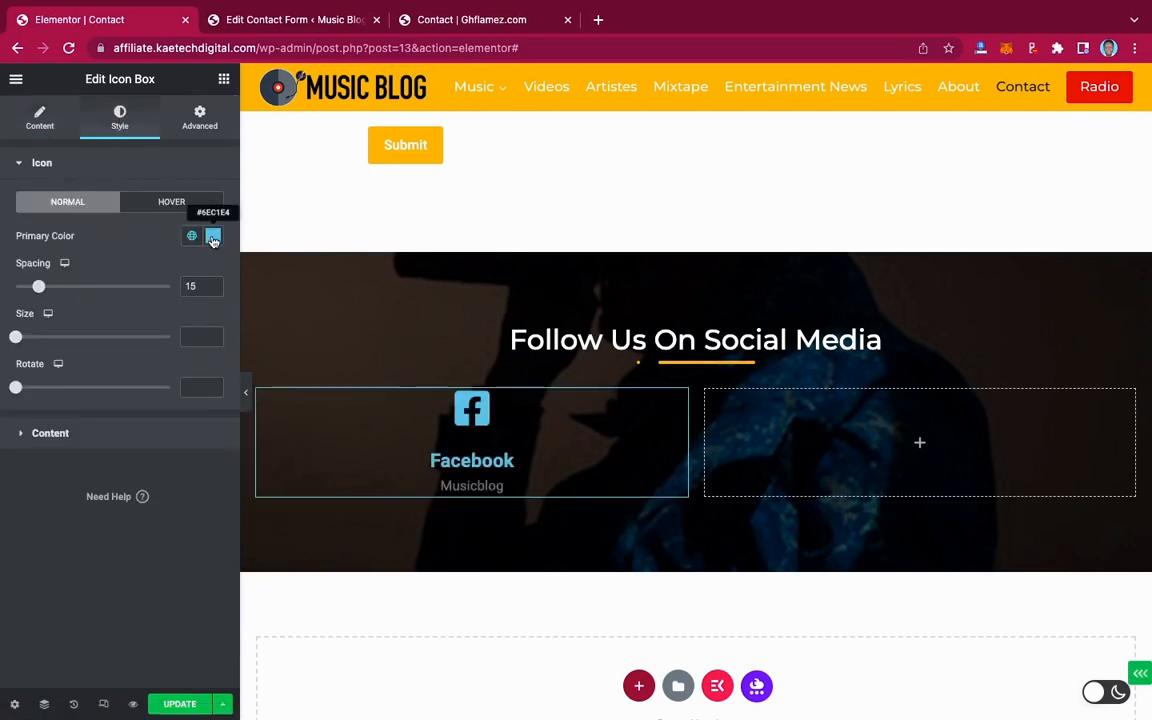
left_click(211, 236)
left_click_drag(39, 313, 13, 287)
left_click(110, 238)
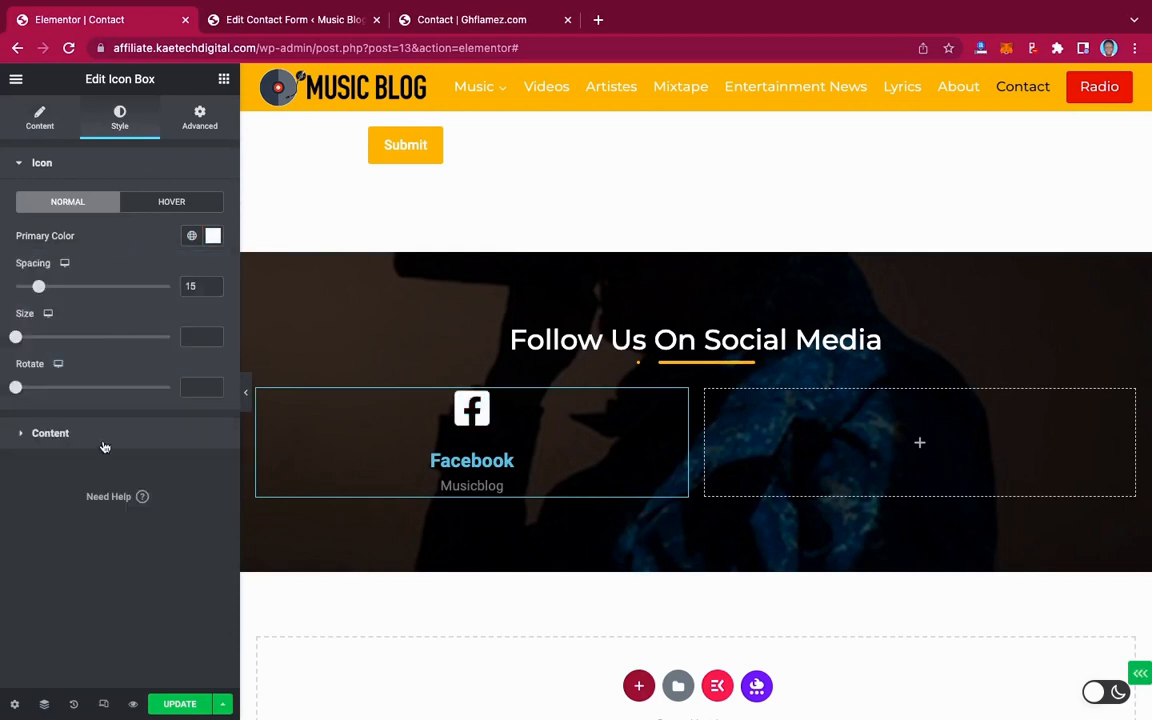
left_click(104, 446)
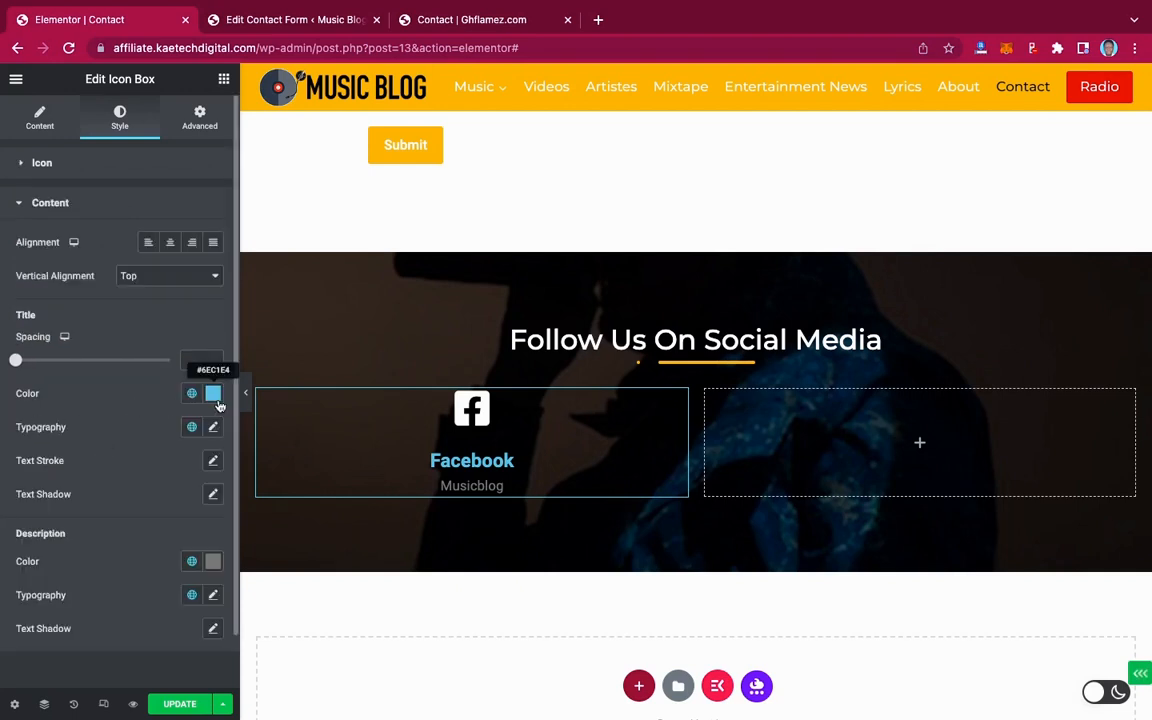
left_click(213, 397)
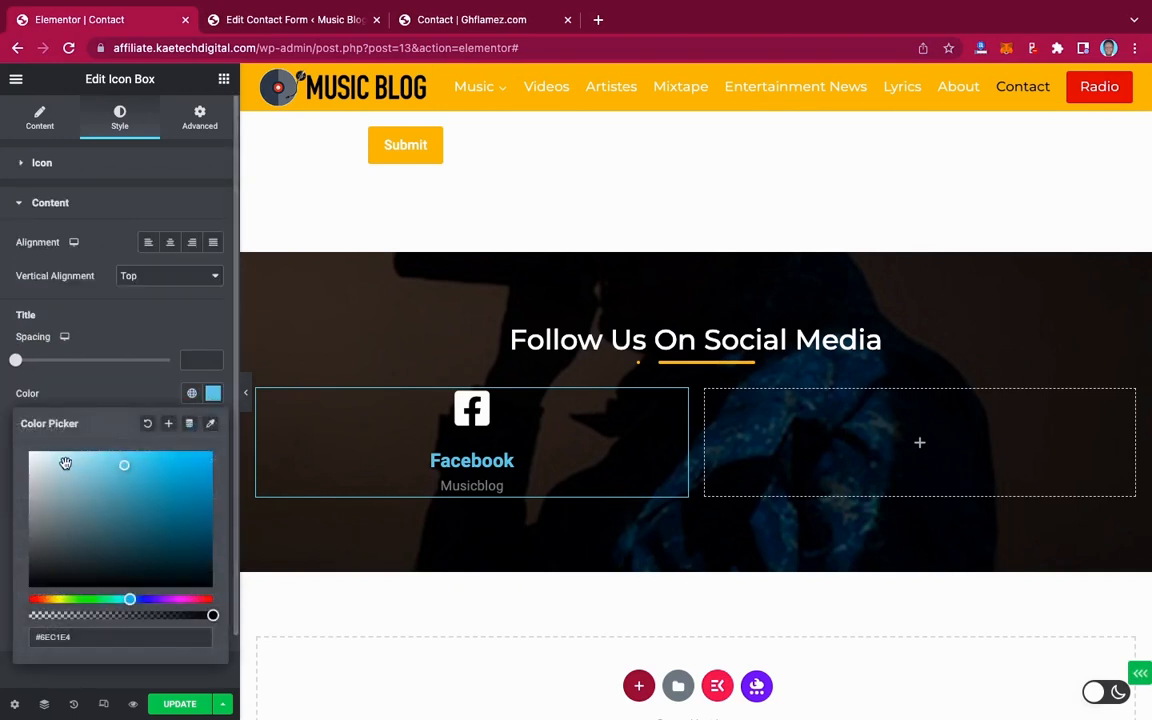
left_click_drag(62, 463, 18, 445)
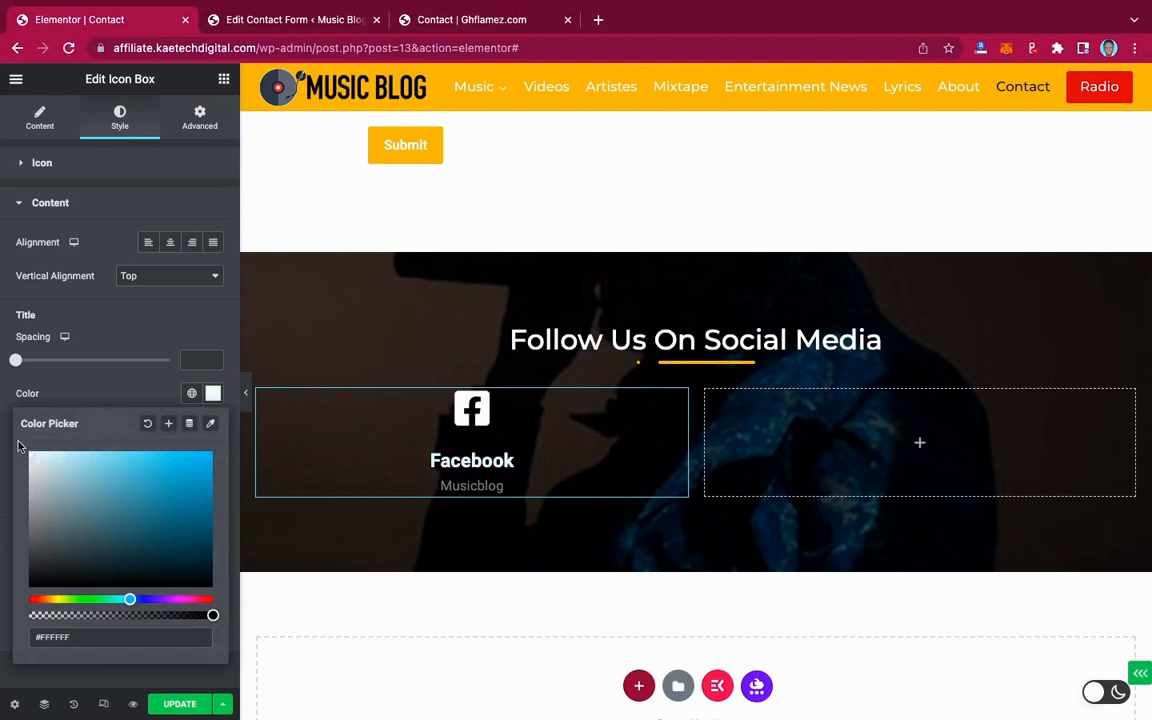
left_click(77, 350)
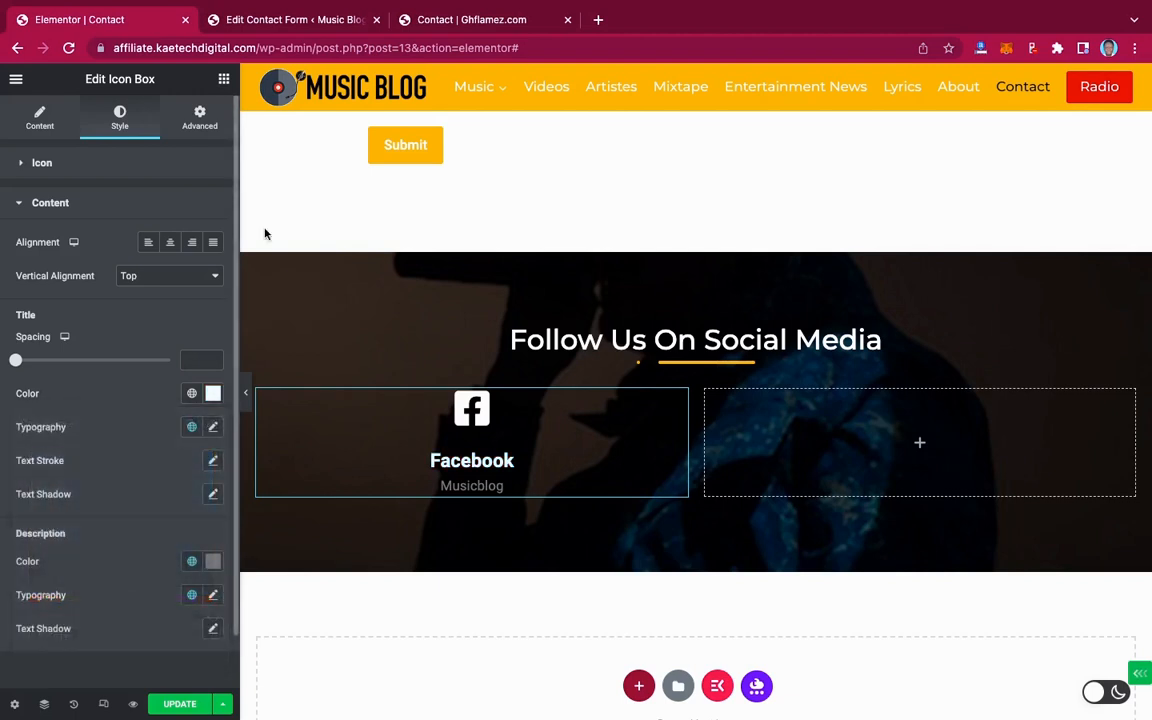
left_click(458, 19)
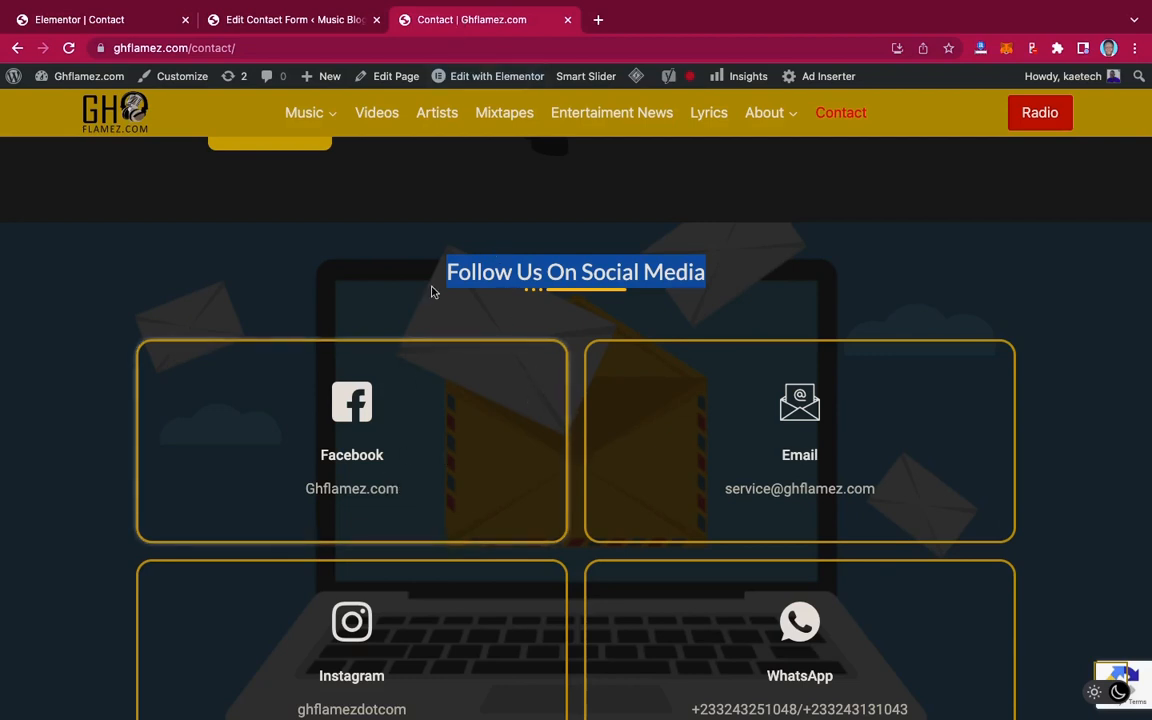
left_click(116, 20)
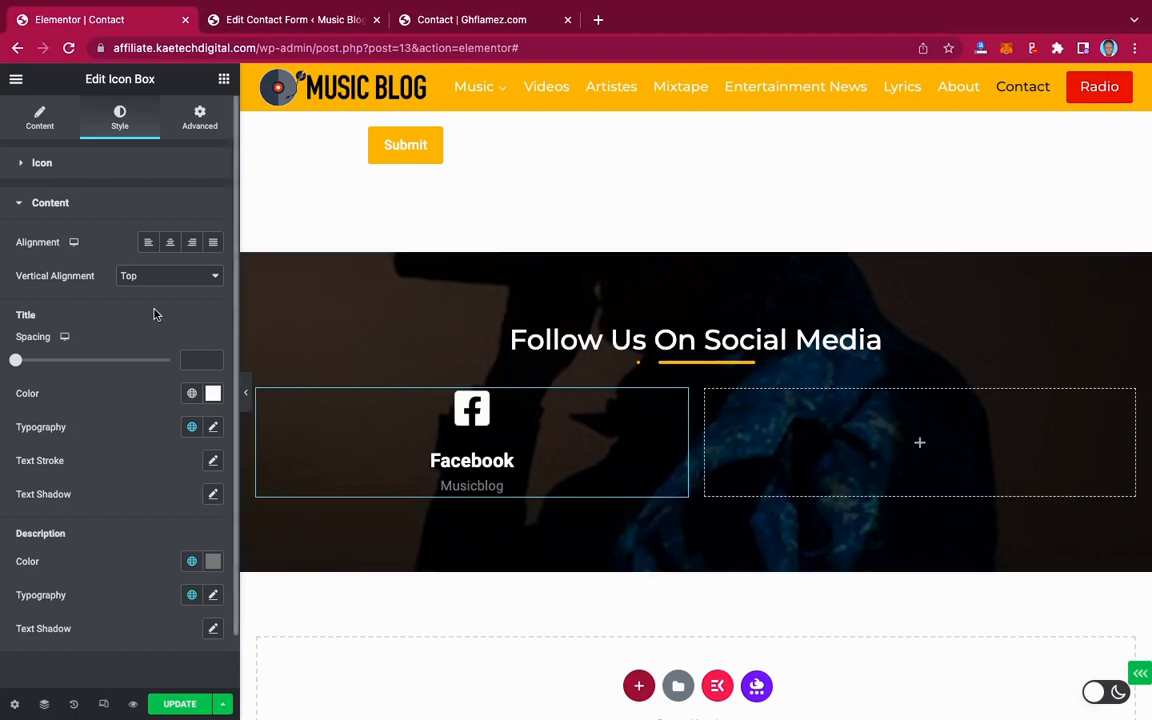
Set the Facebook title typography to Montserrat at size 22
scroll(143, 306, "down", 1)
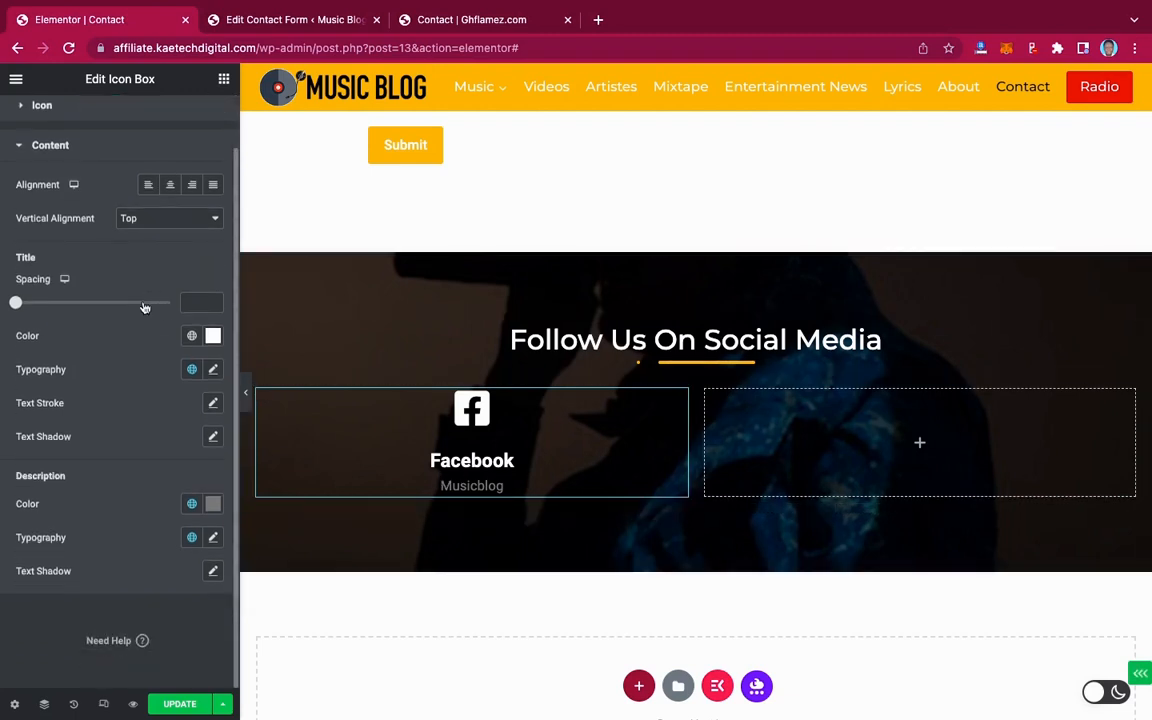
left_click(214, 370)
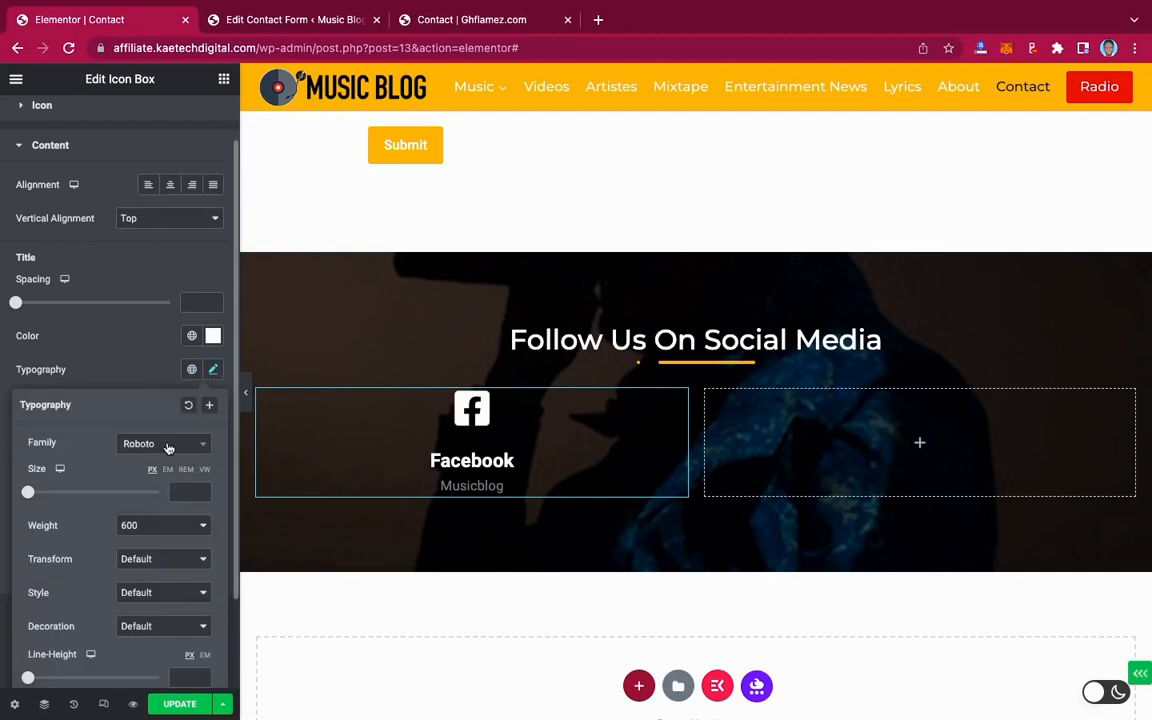
left_click(168, 446)
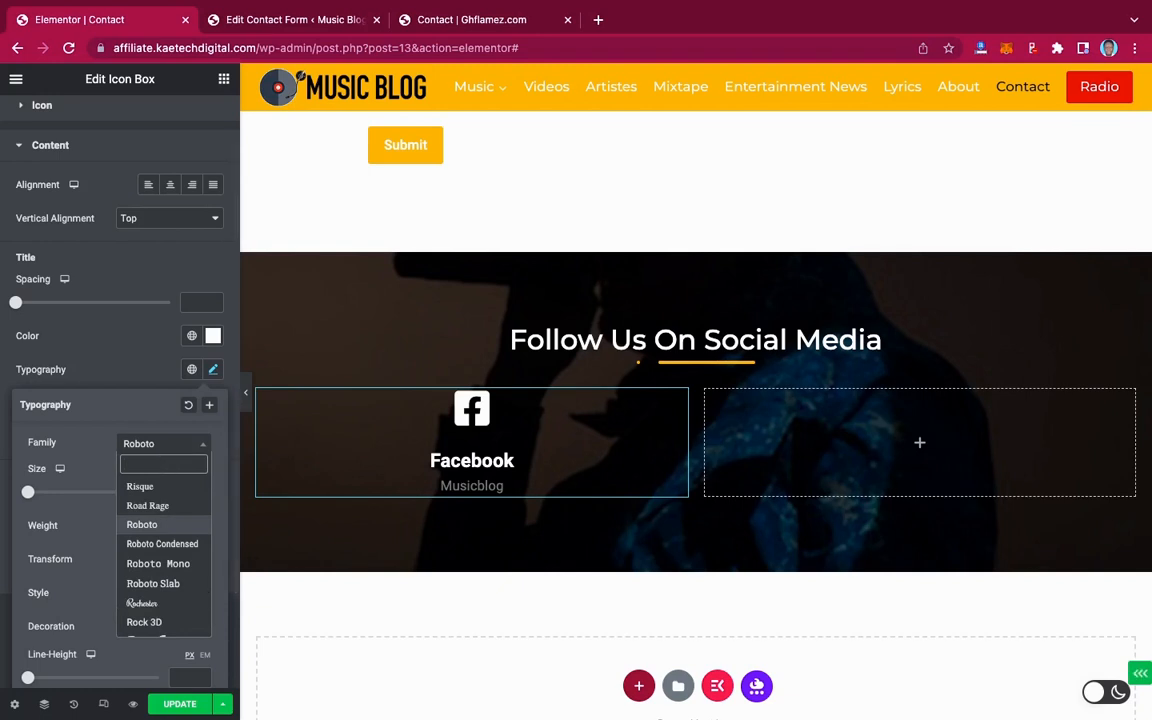
type("monts")
left_click(185, 492)
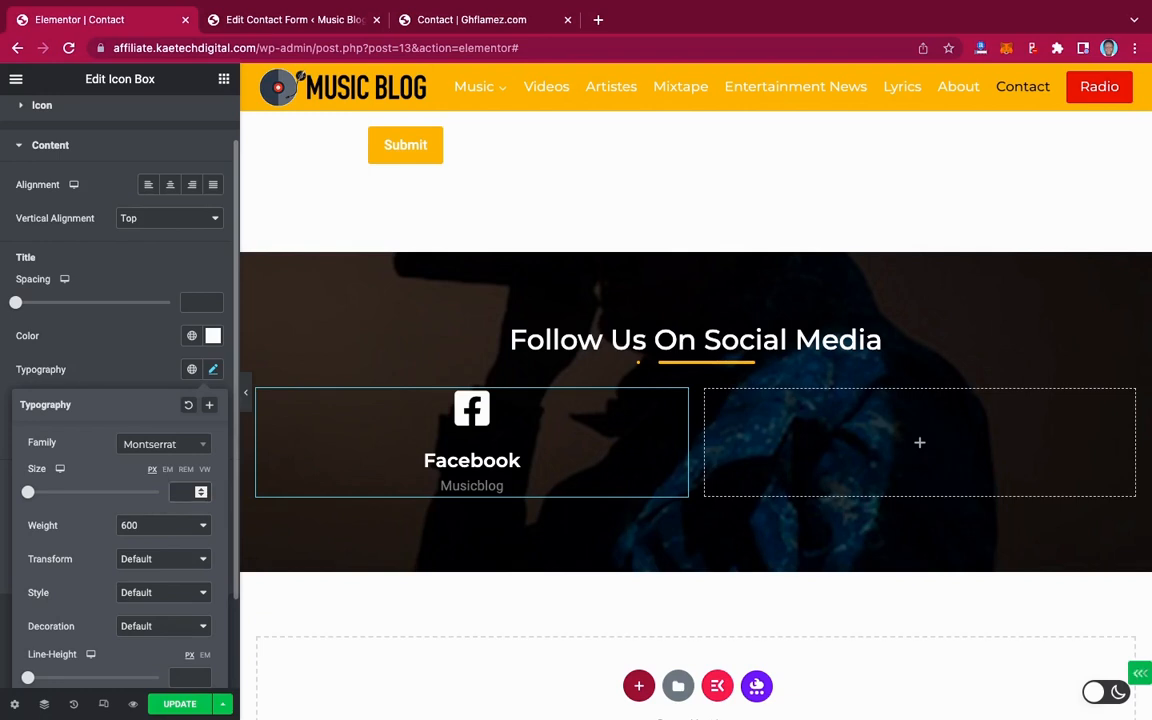
type("18")
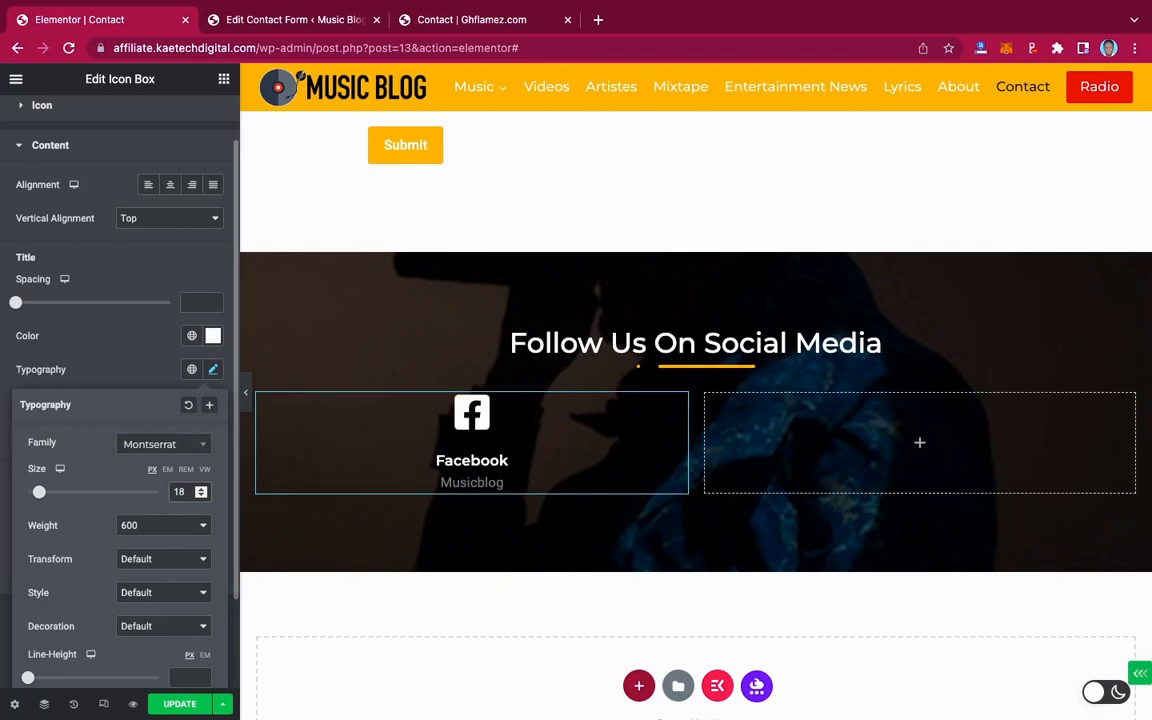
key("BackSpace")
key("BackSpace")
type("22")
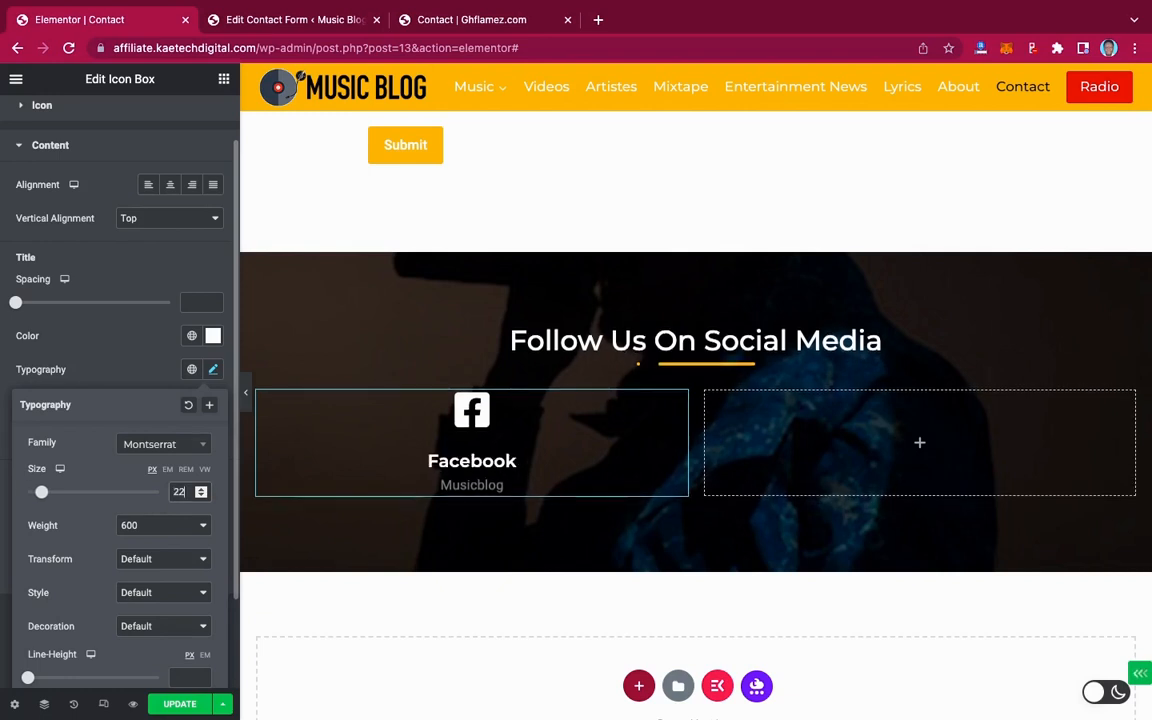
left_click(131, 377)
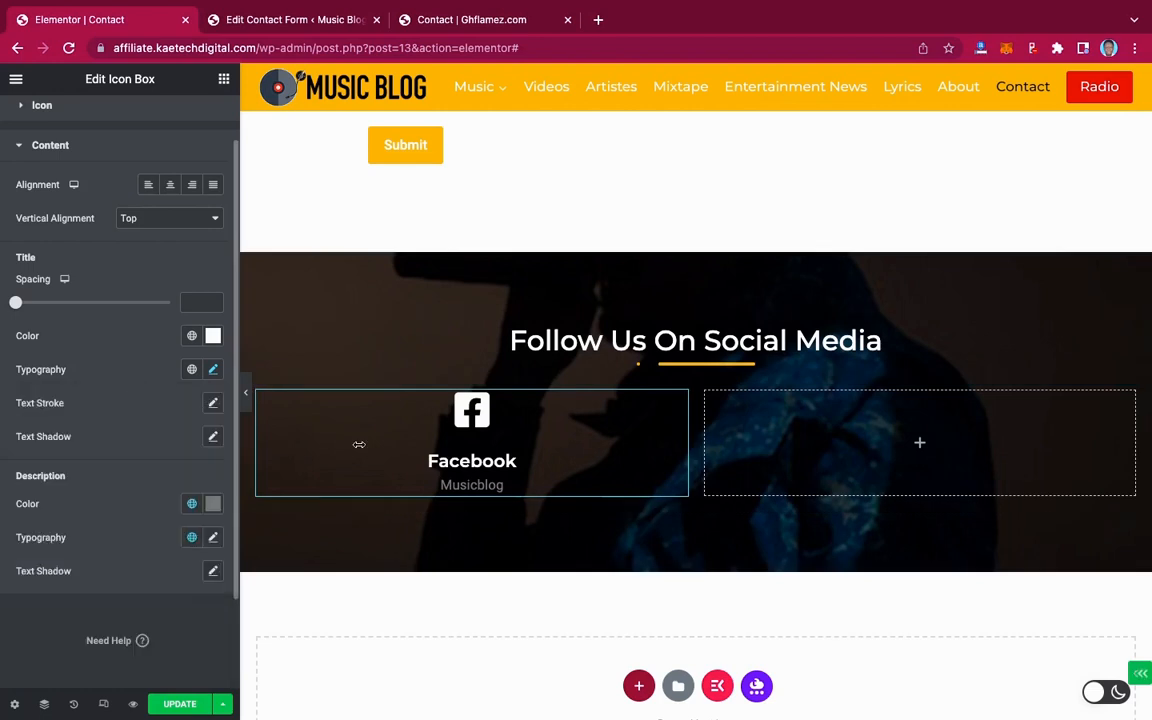
Lighten the description text colour and check the live page again
left_click(212, 507)
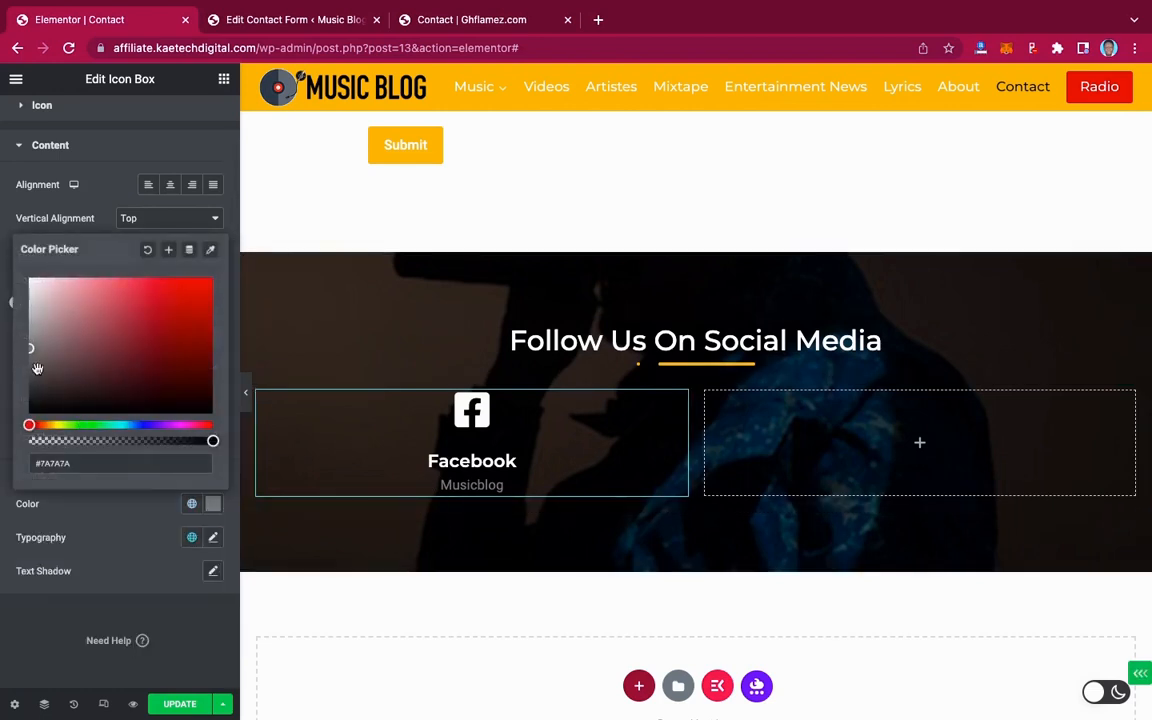
left_click_drag(30, 342, 30, 339)
left_click(30, 330)
left_click(107, 497)
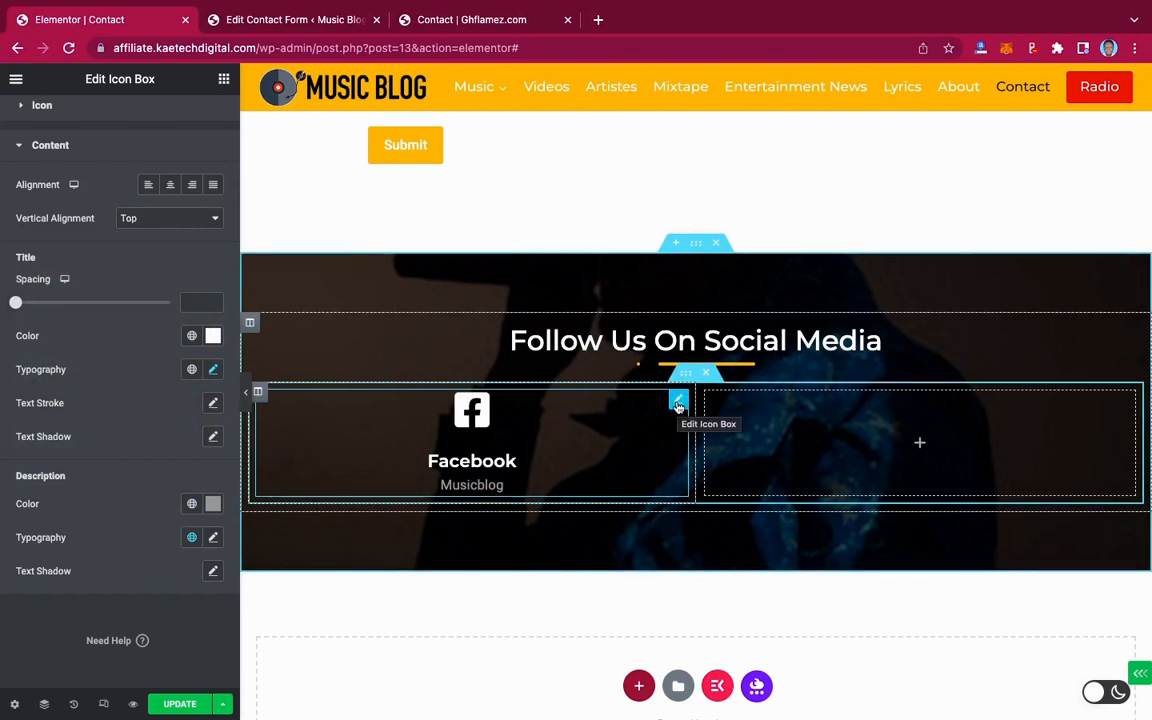
left_click(487, 20)
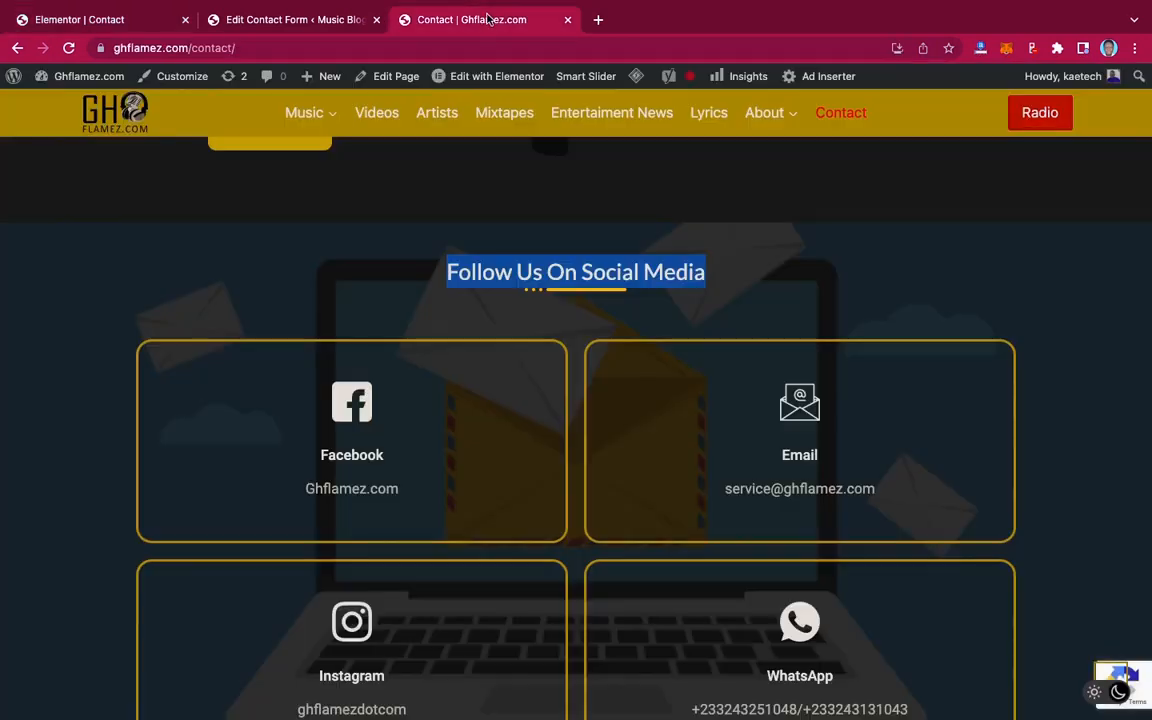
left_click(110, 22)
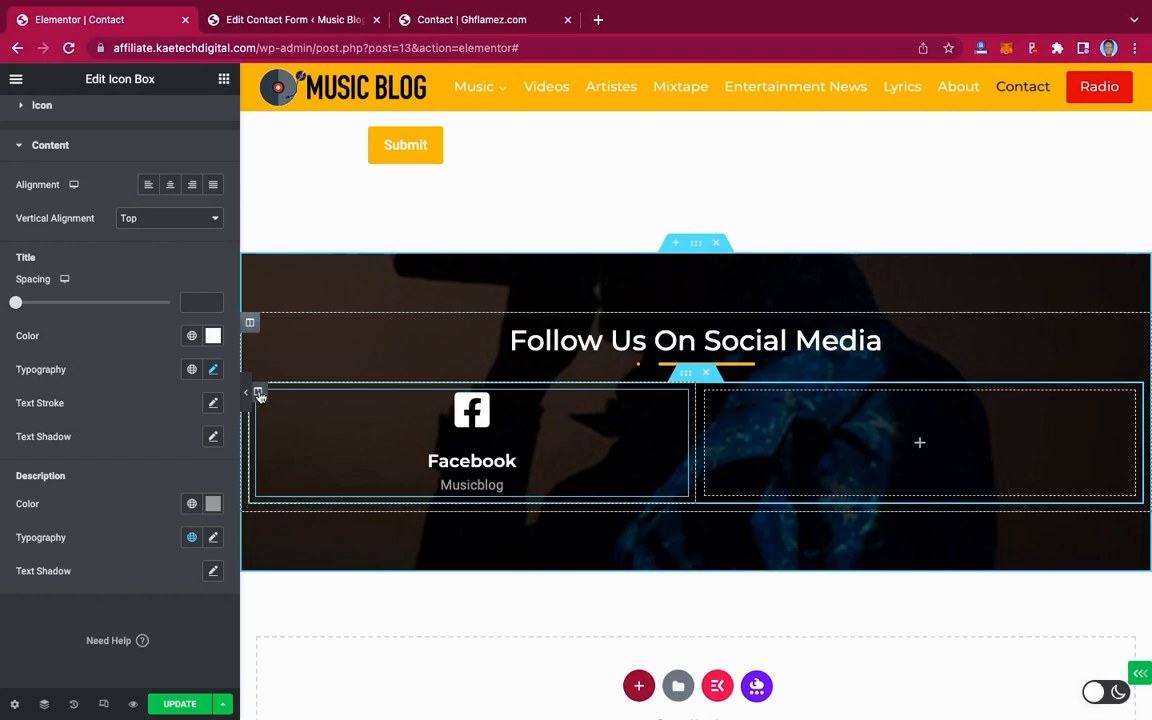
Clear the Facebook column's margin and set its linked padding to 40 px
left_click(258, 393)
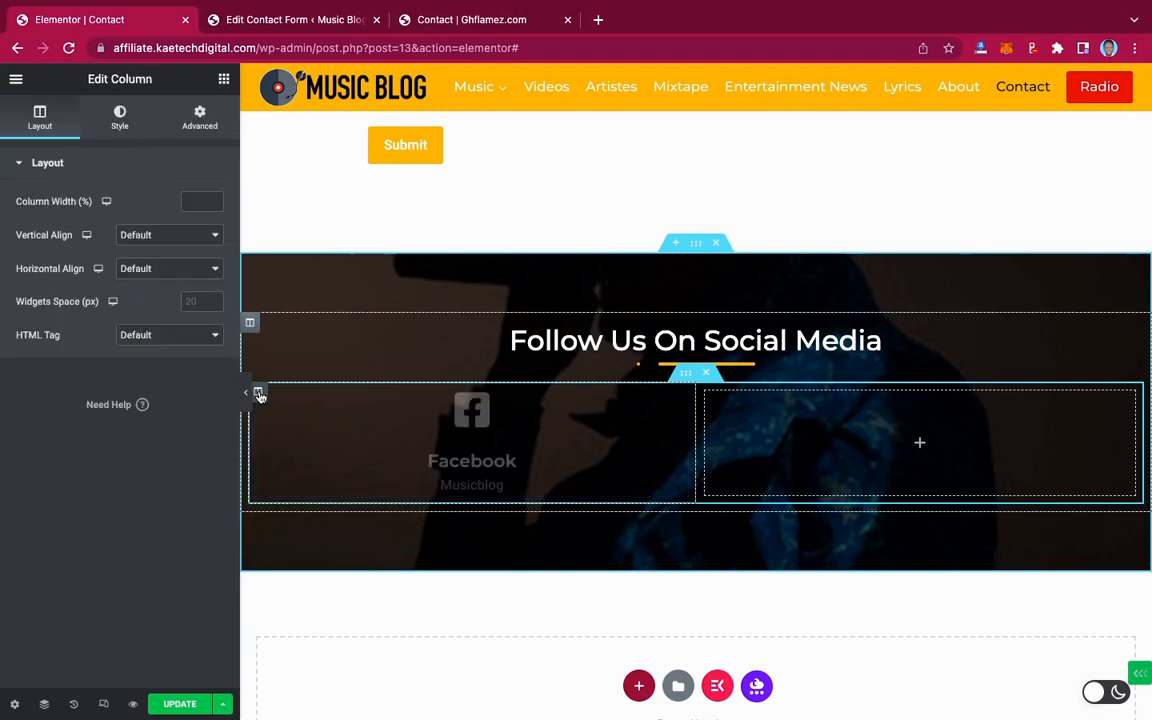
left_click(201, 120)
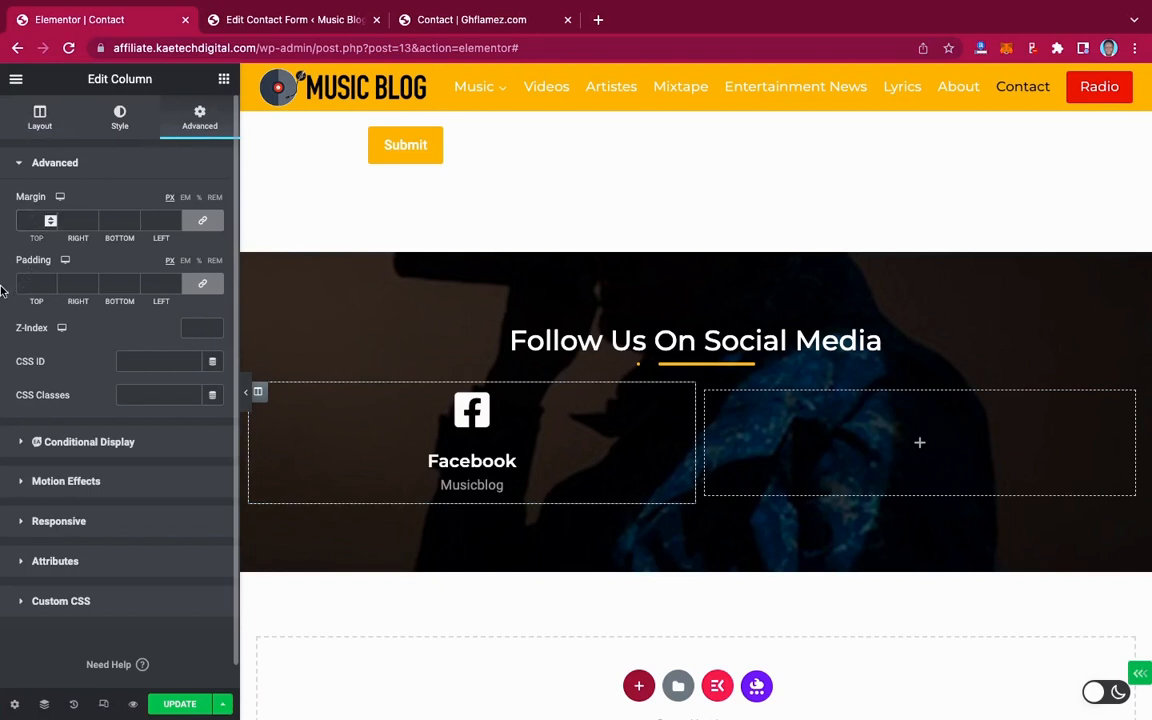
type("50")
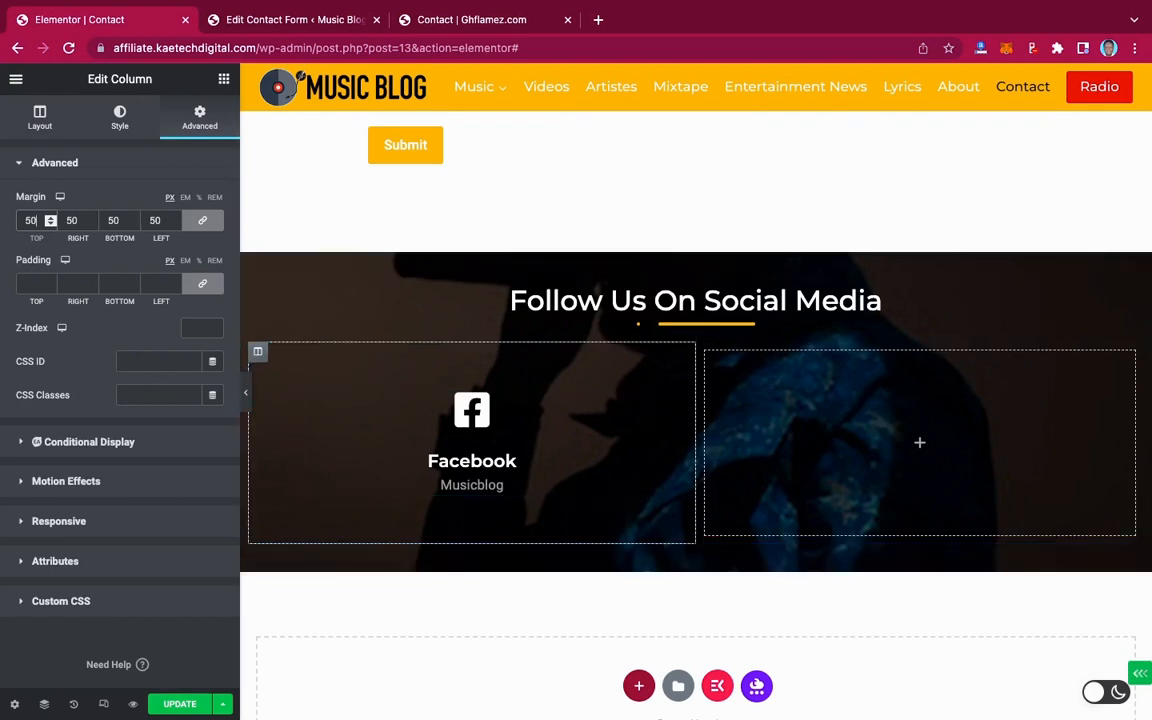
key("BackSpace")
key("BackSpace")
left_click(35, 284)
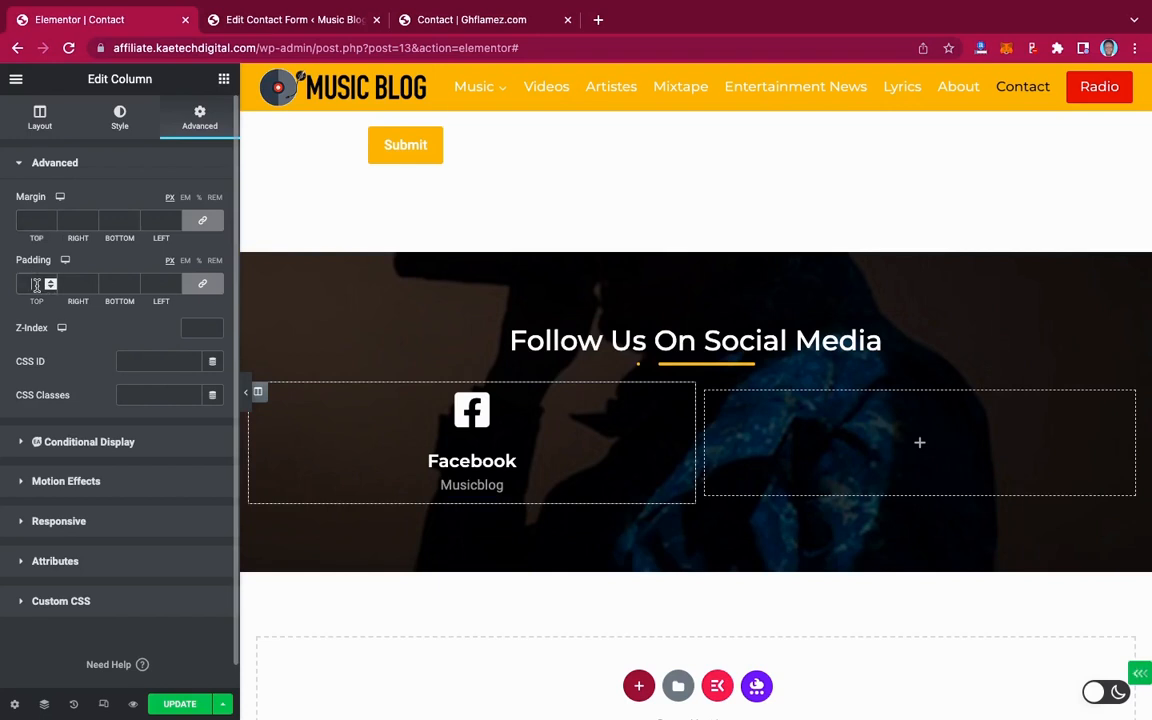
type("20")
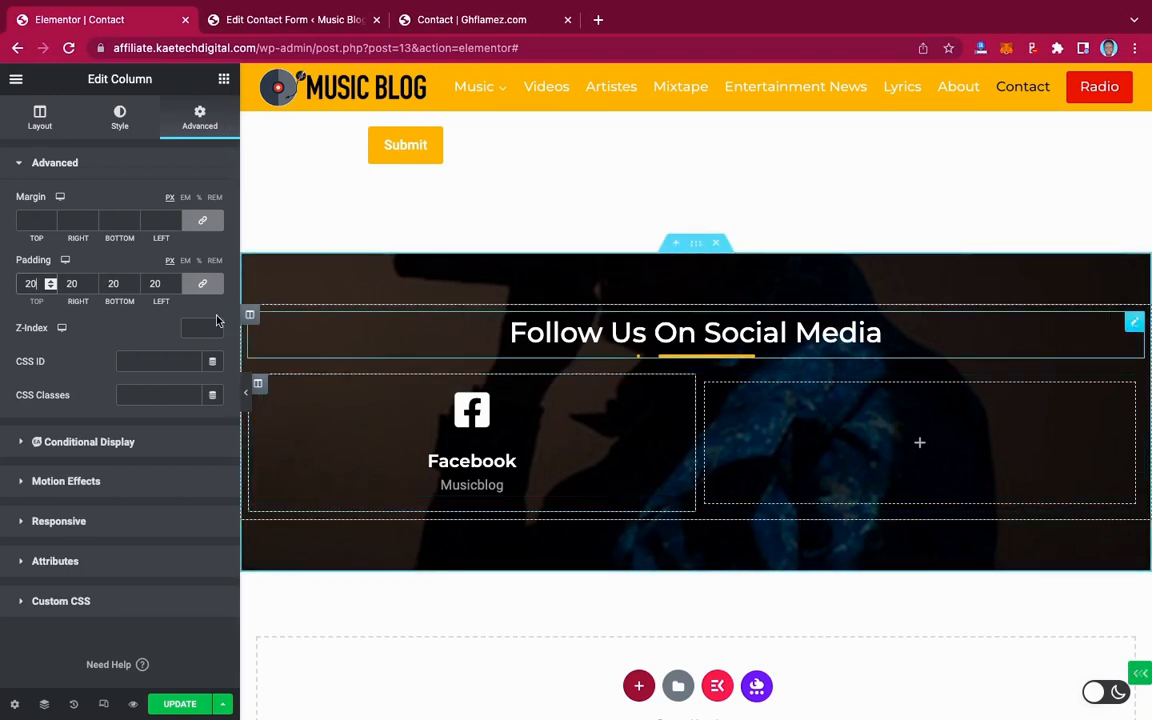
key("BackSpace")
key("BackSpace")
type("40")
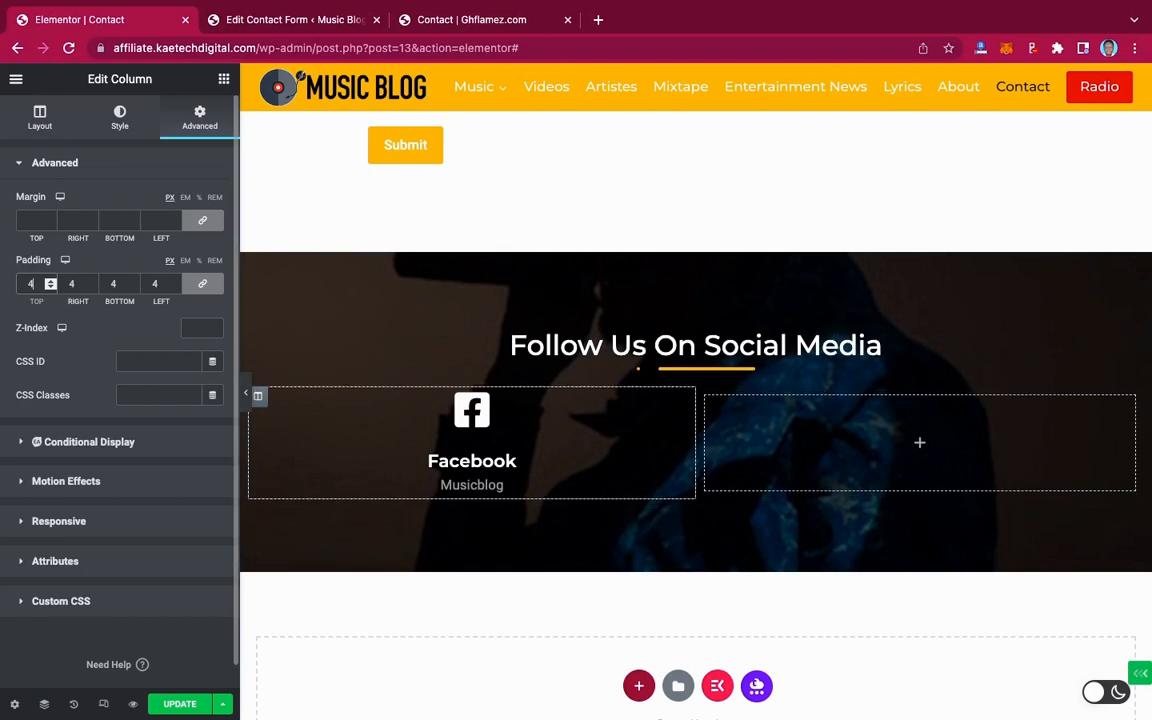
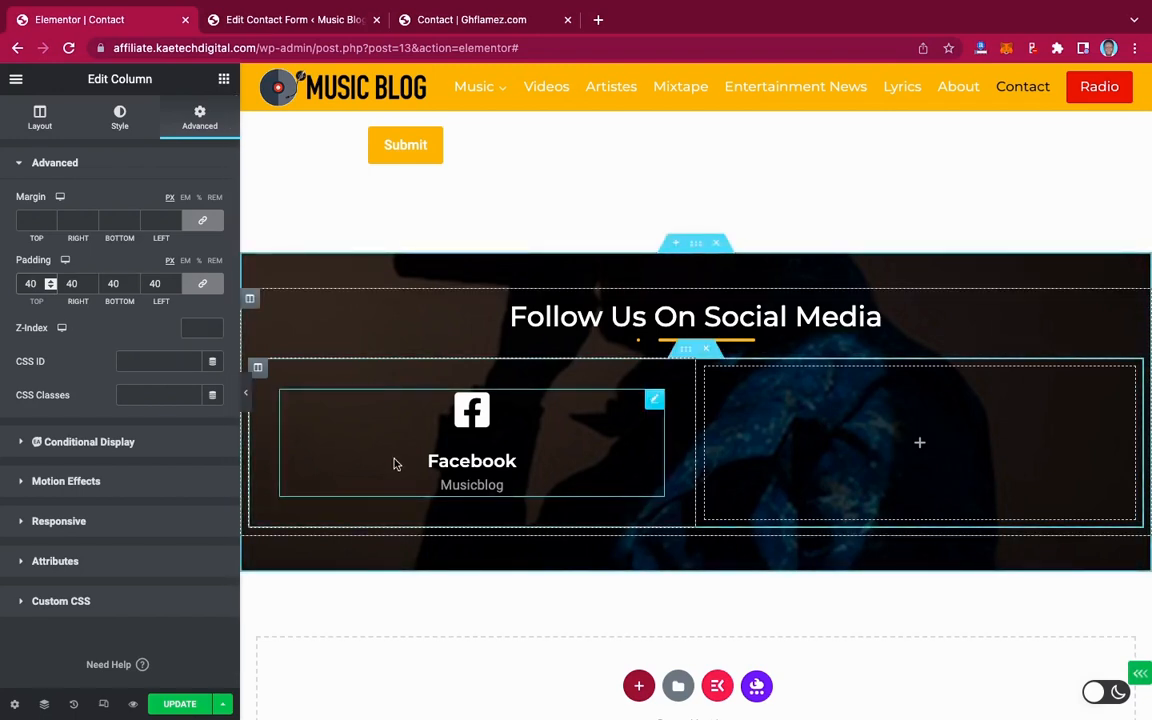
Enter 20 in the Facebook column's linked margin so all four sides get 20 px
left_click(31, 220)
type("20")
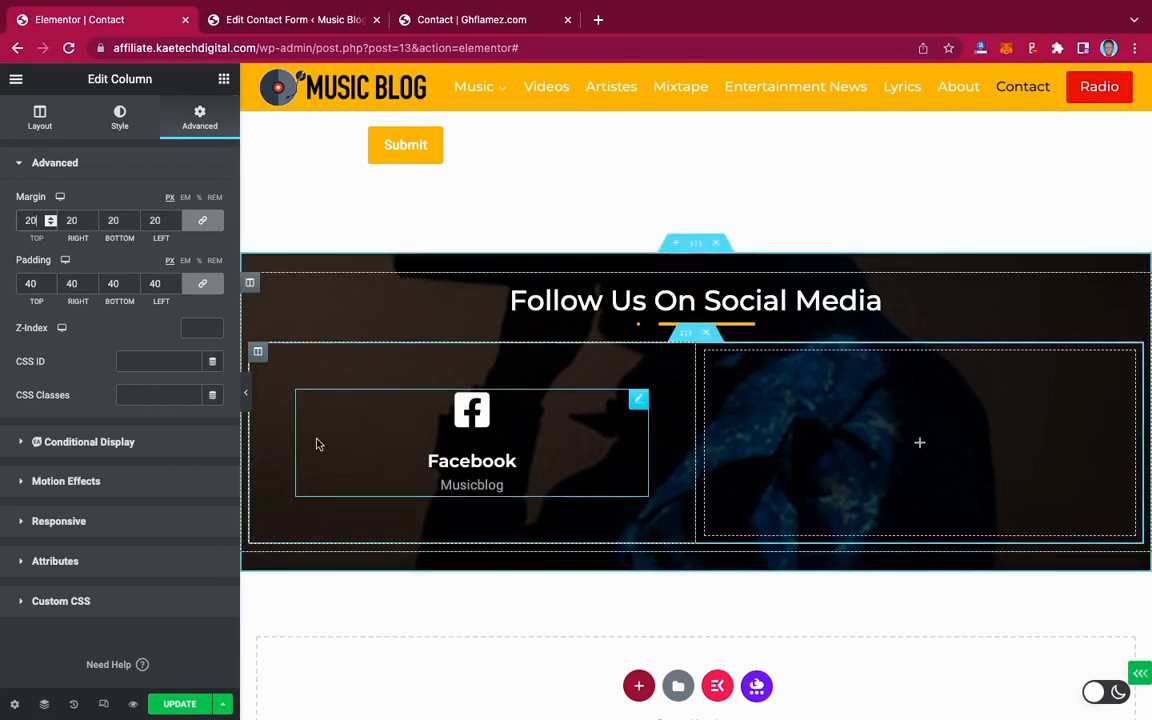
Unlink the Facebook icon box padding and set top 50 px, bottom 40 px, sides 0
left_click(639, 401)
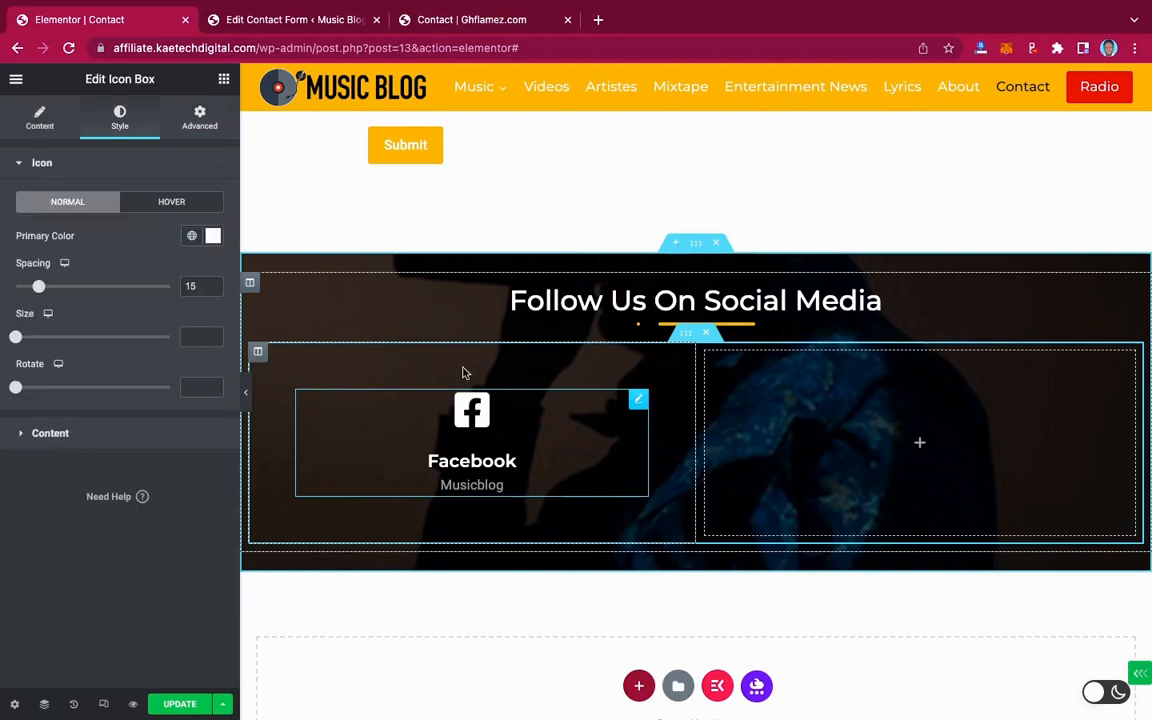
left_click(205, 126)
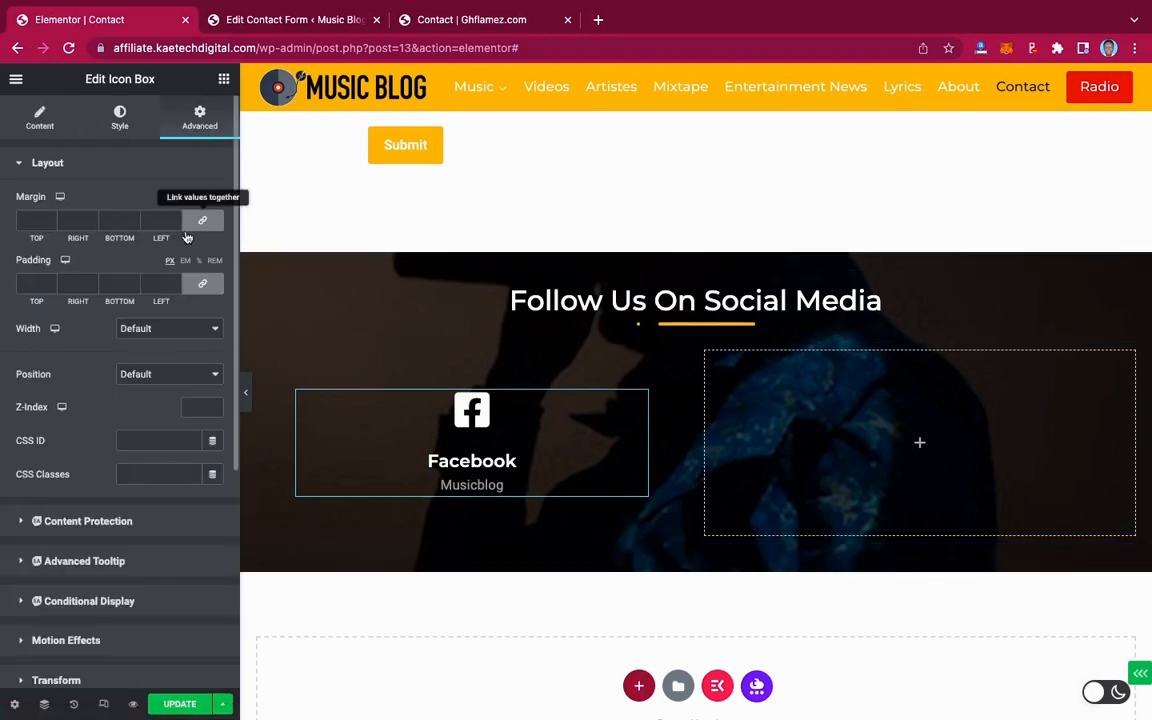
left_click(198, 287)
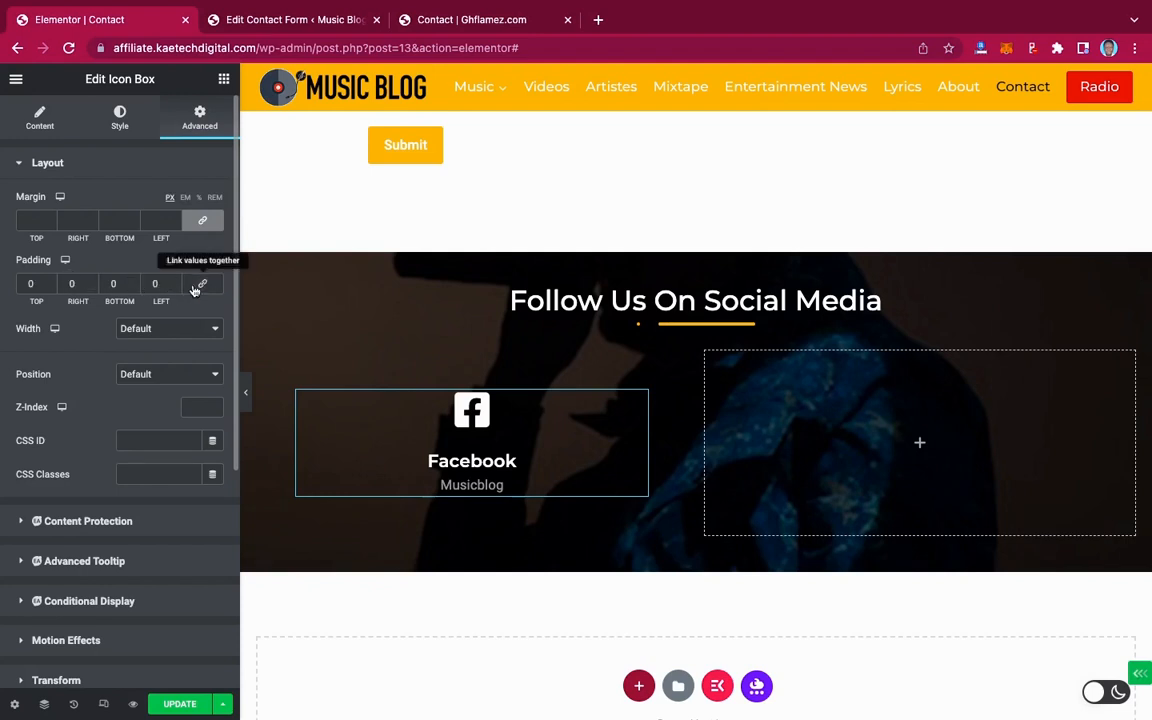
left_click(27, 285)
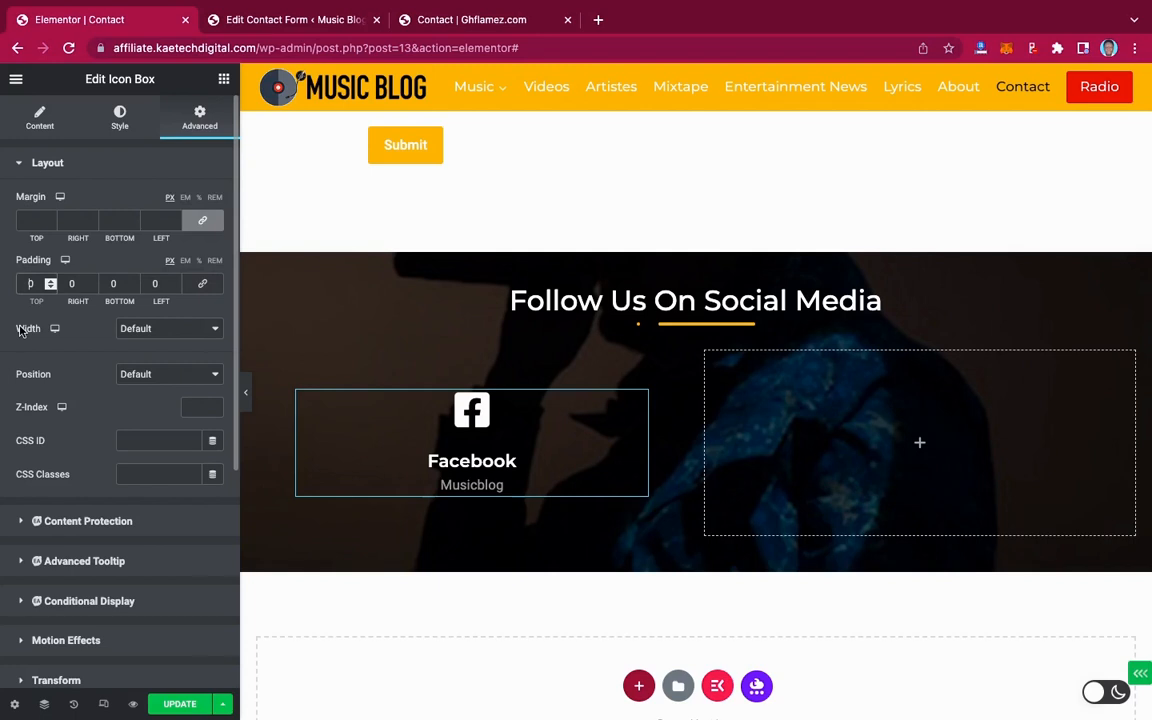
type("2")
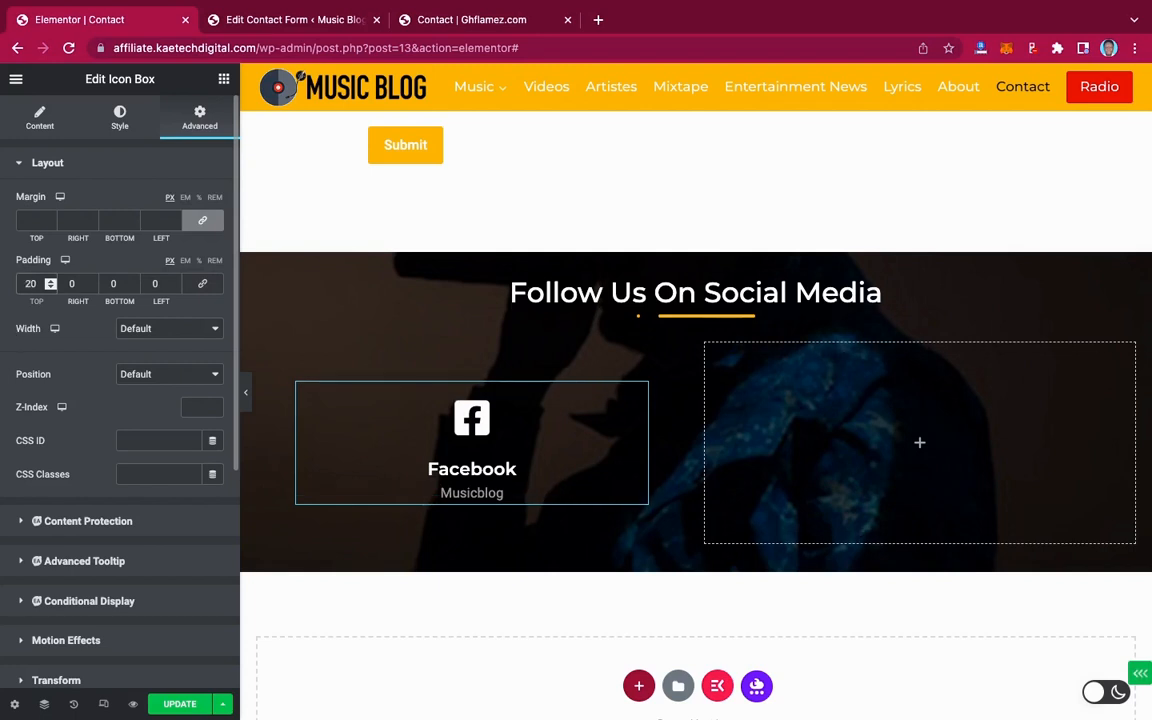
key("BackSpace")
type("5")
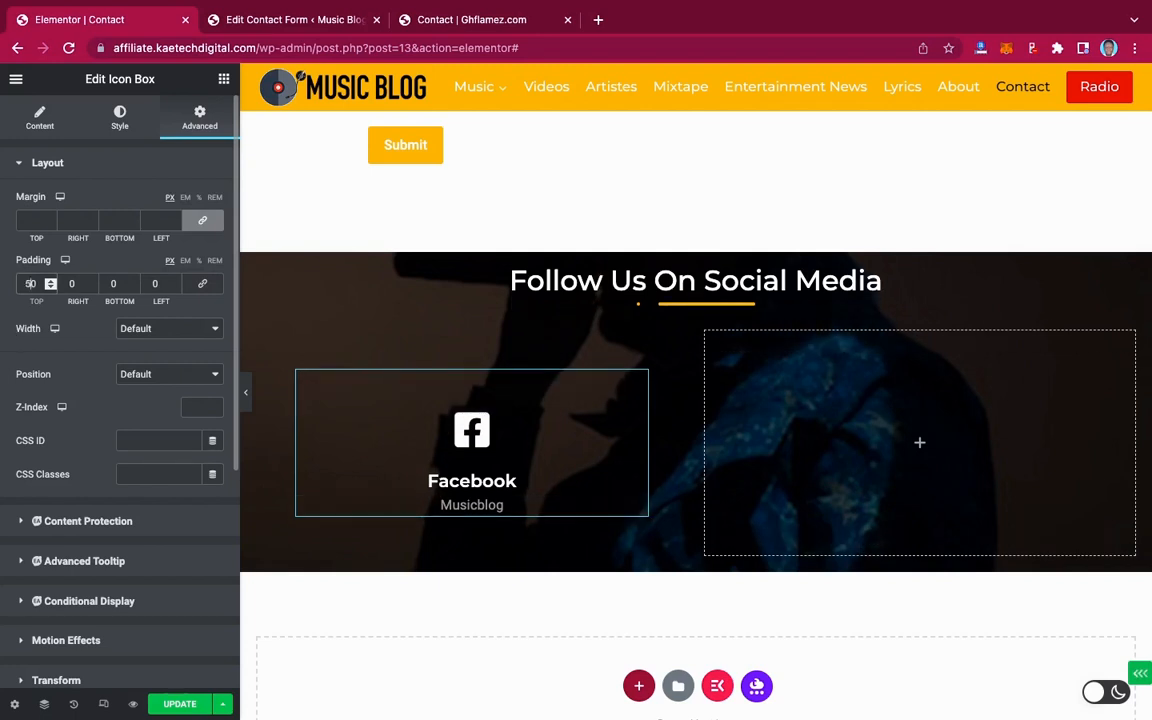
left_click(113, 284)
type("4")
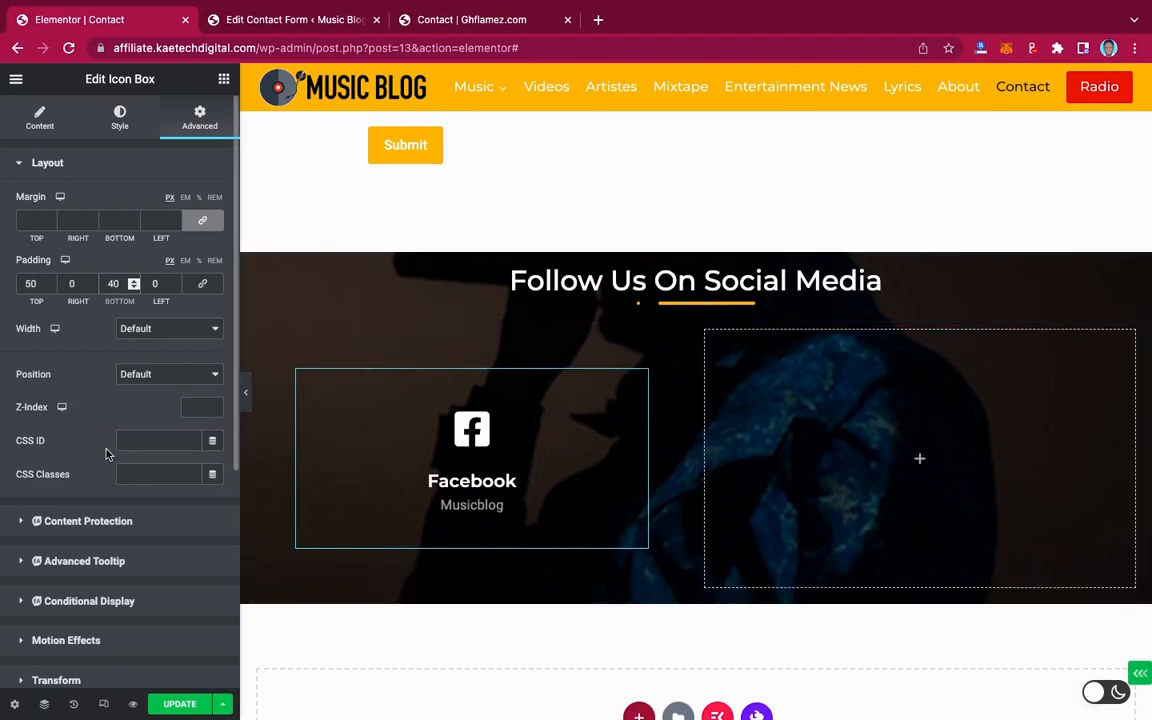
left_click(119, 118)
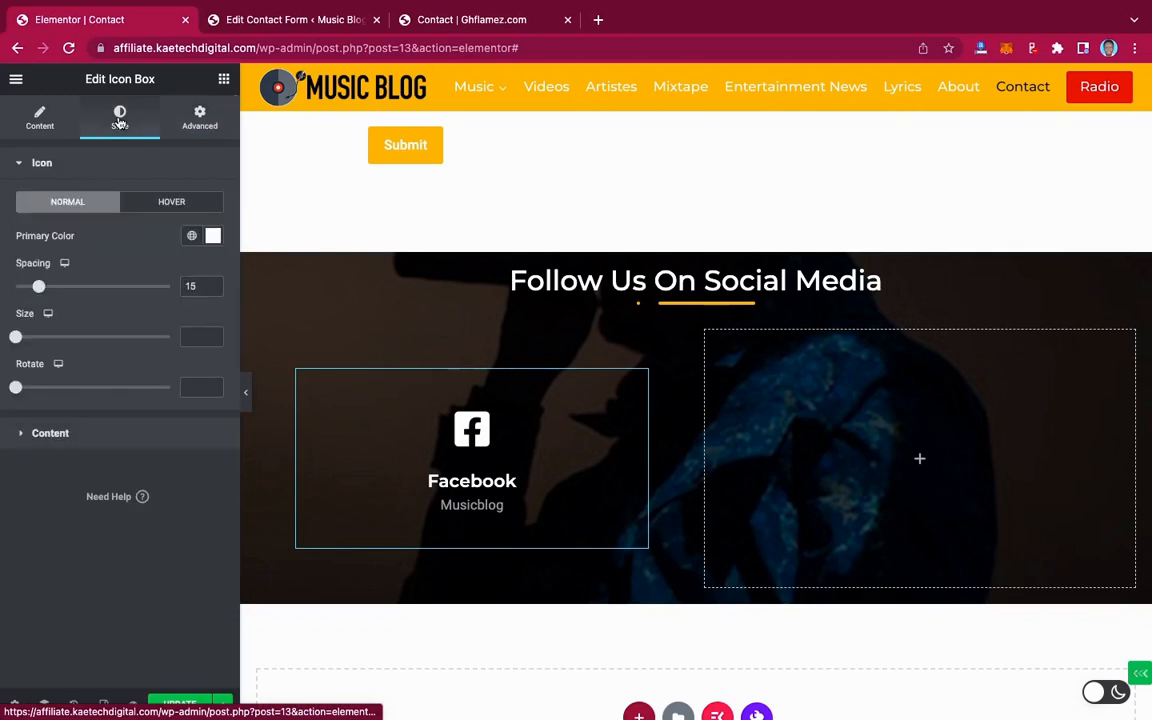
left_click(200, 118)
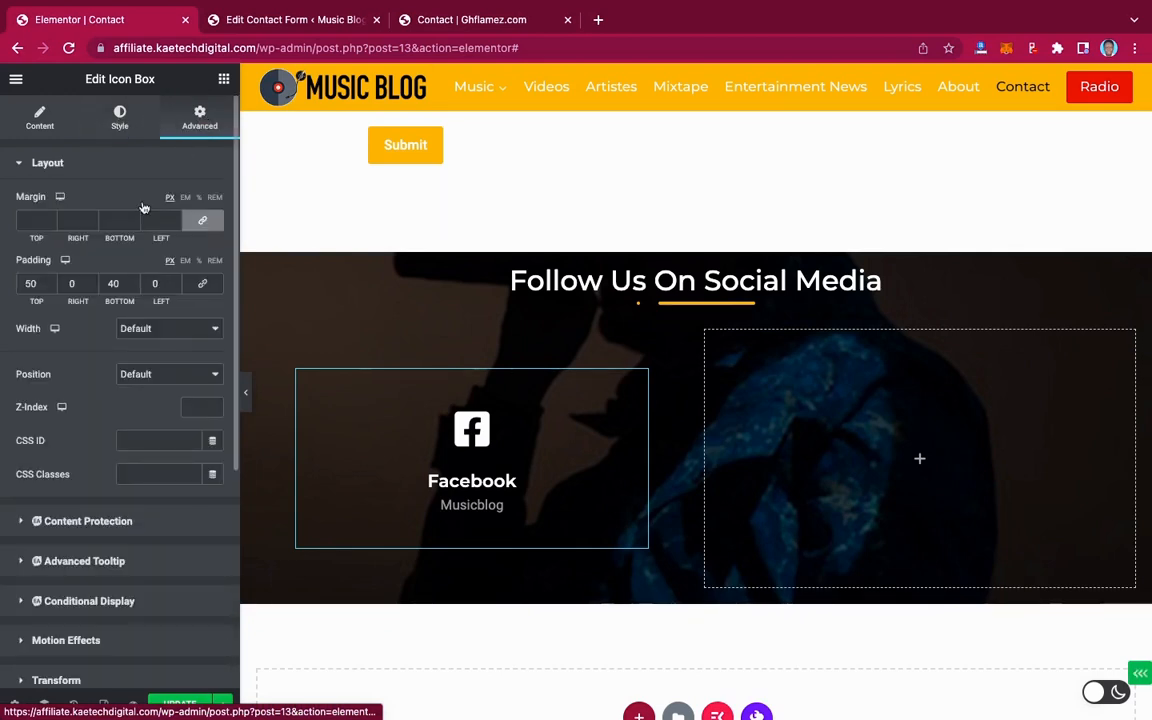
scroll(100, 338, "down", 3)
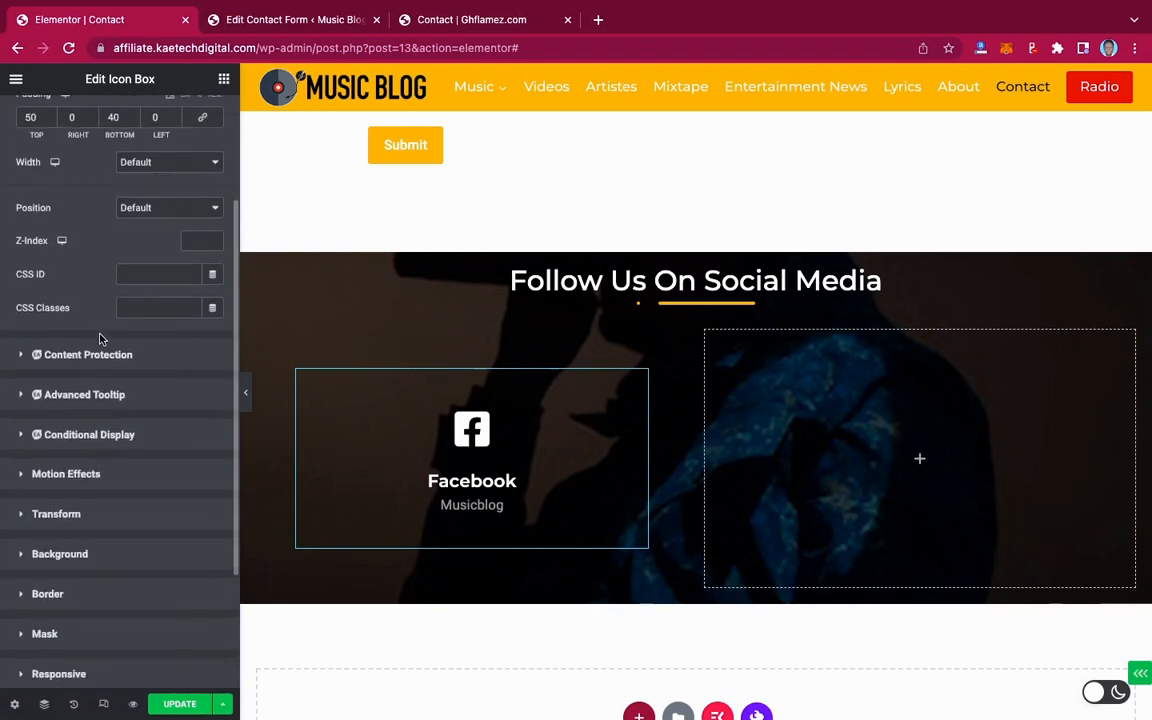
scroll(87, 500, "down", 1)
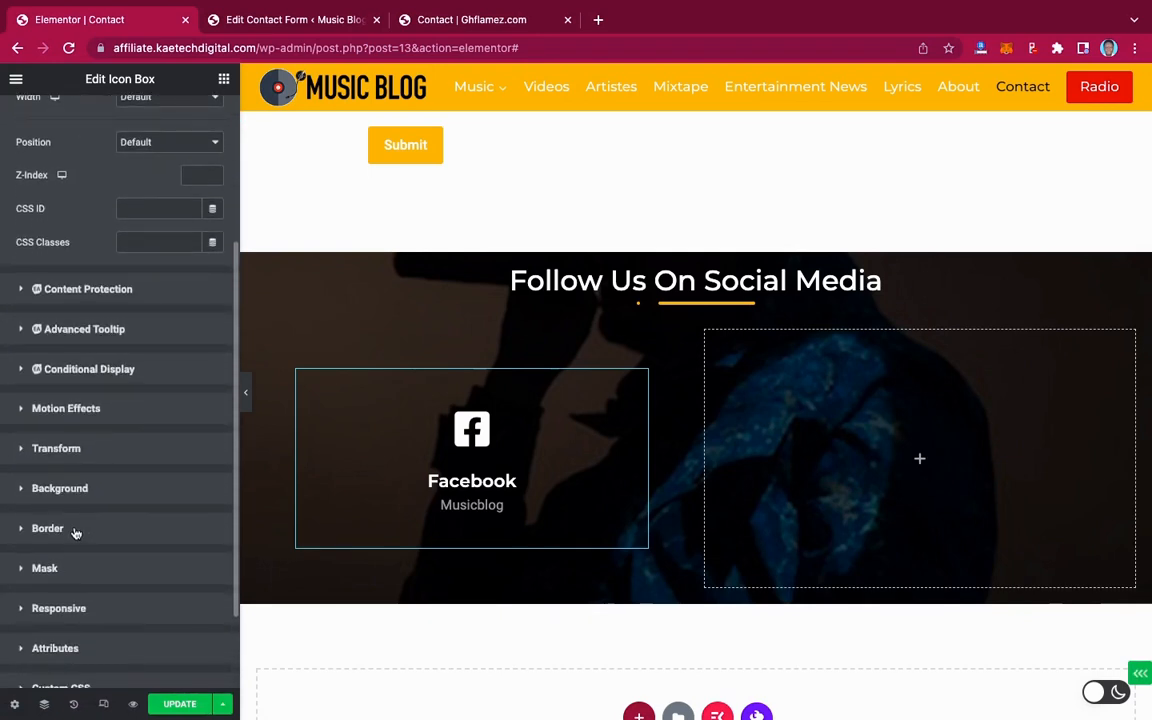
Give the icon box a solid 2 px border, 20 px corner radius, coloured Theme Accent
left_click(74, 531)
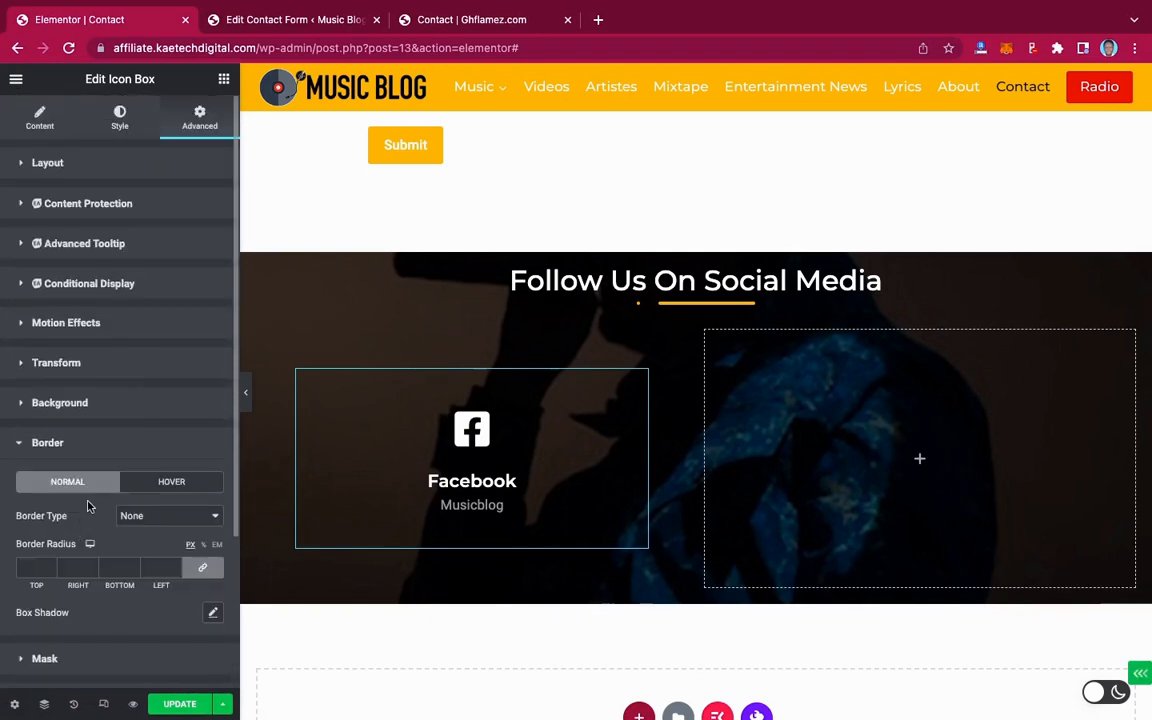
scroll(90, 505, "down", 3)
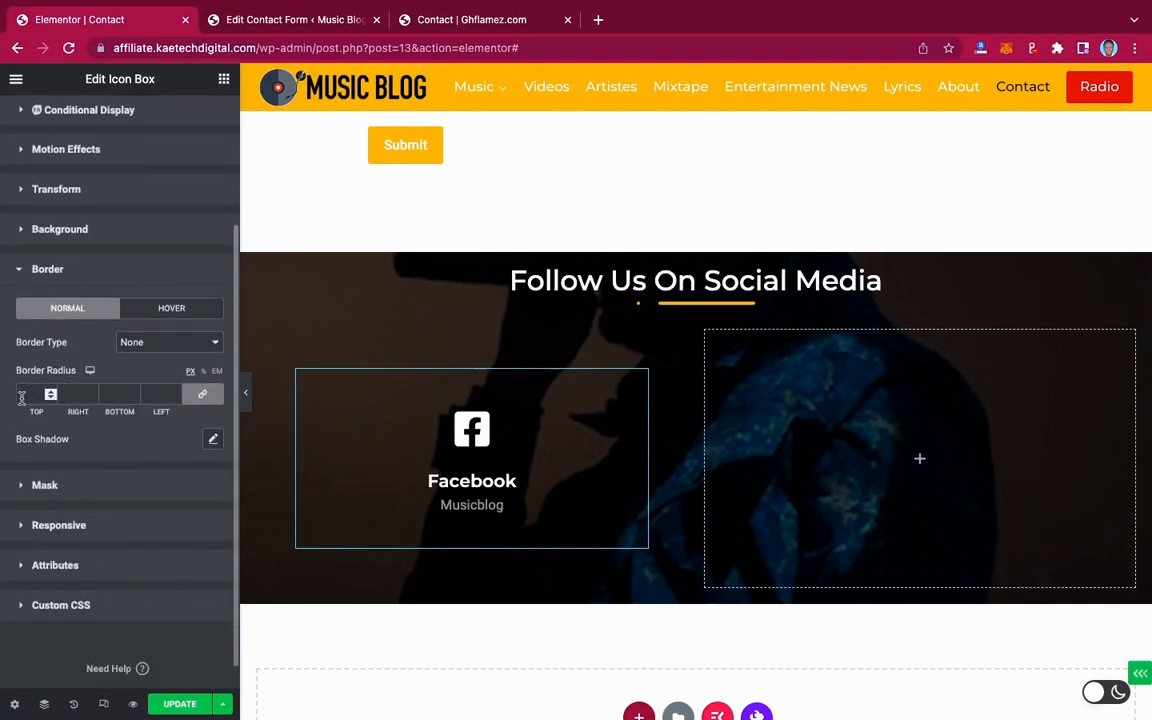
left_click(157, 345)
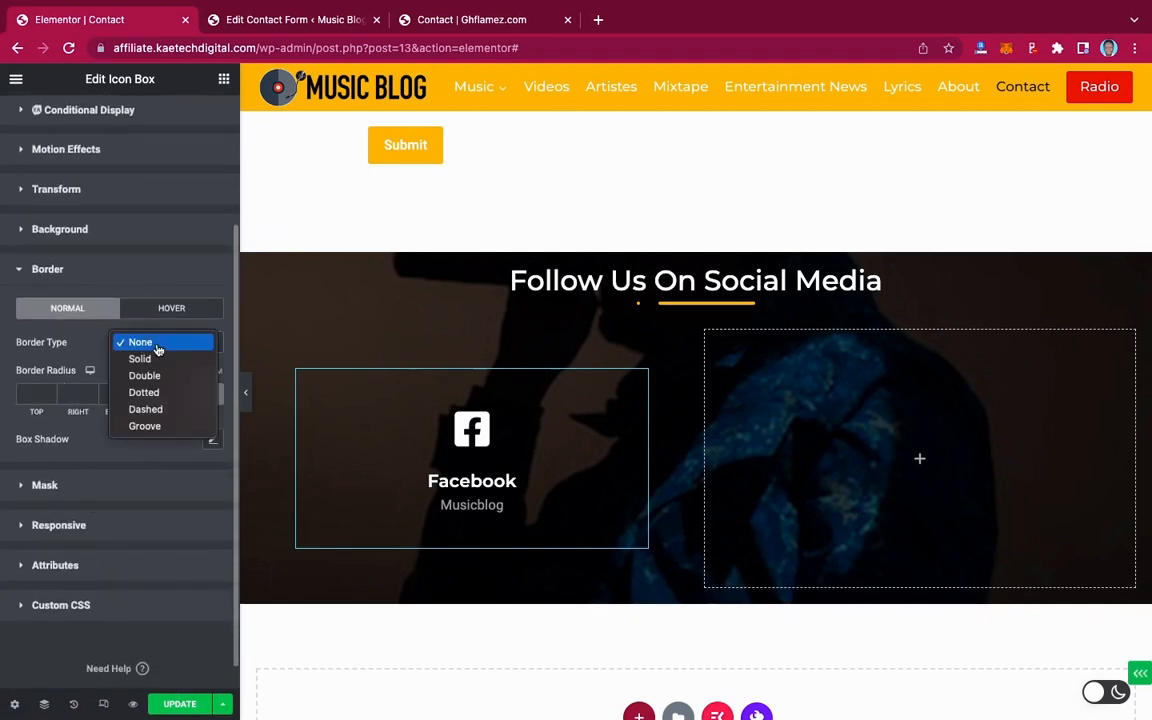
left_click(136, 358)
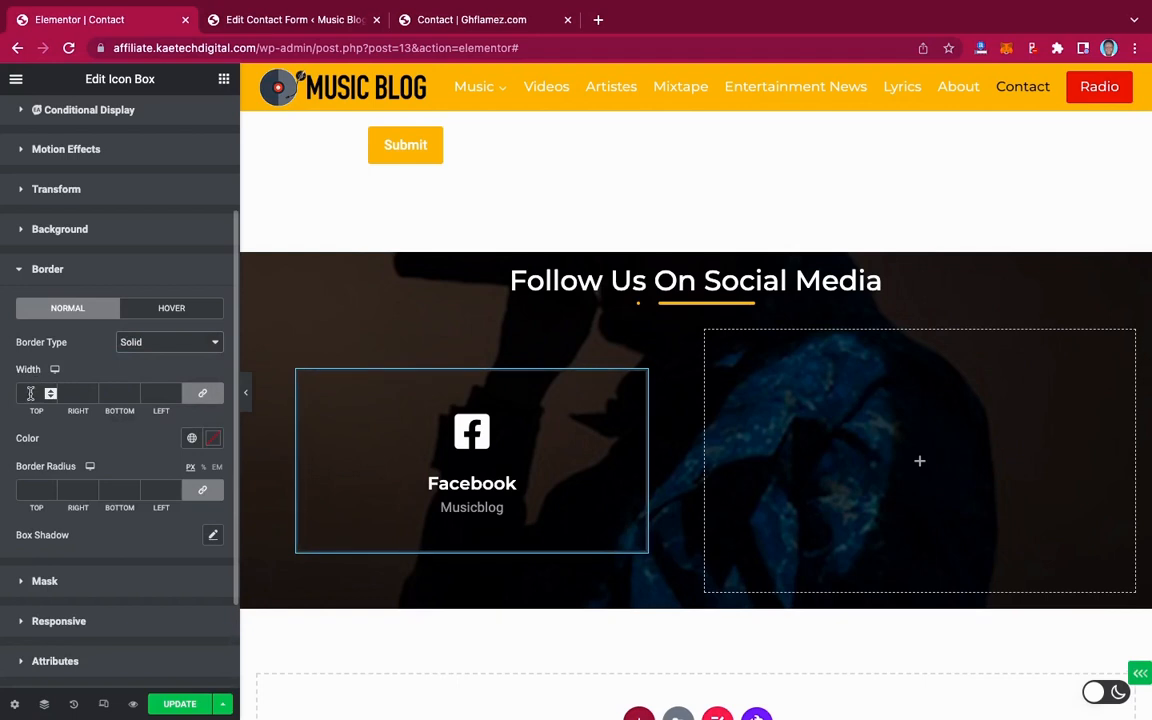
left_click(30, 393)
type("2")
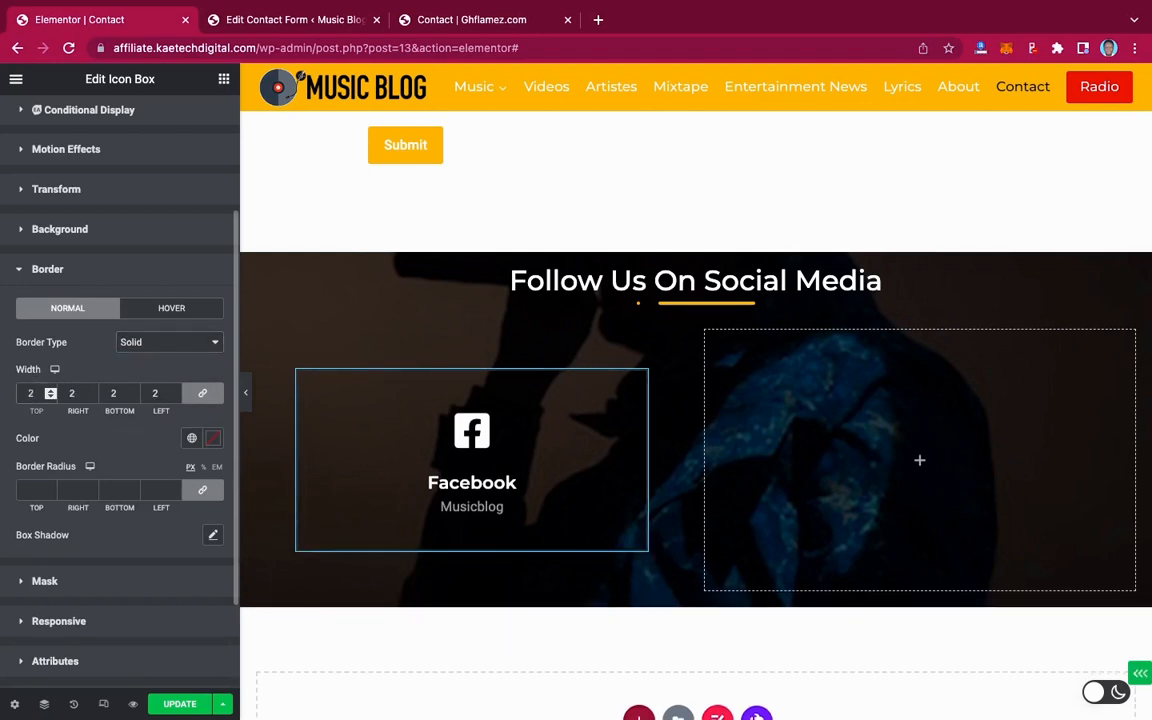
left_click(31, 490)
type("20")
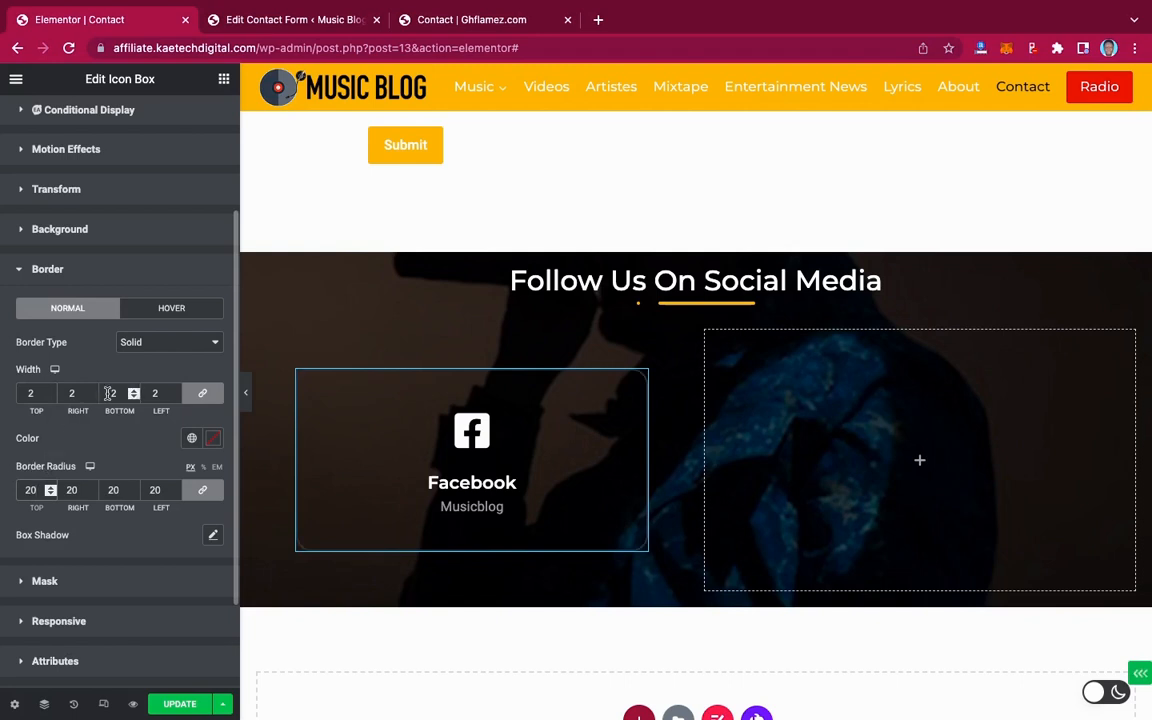
left_click(213, 439)
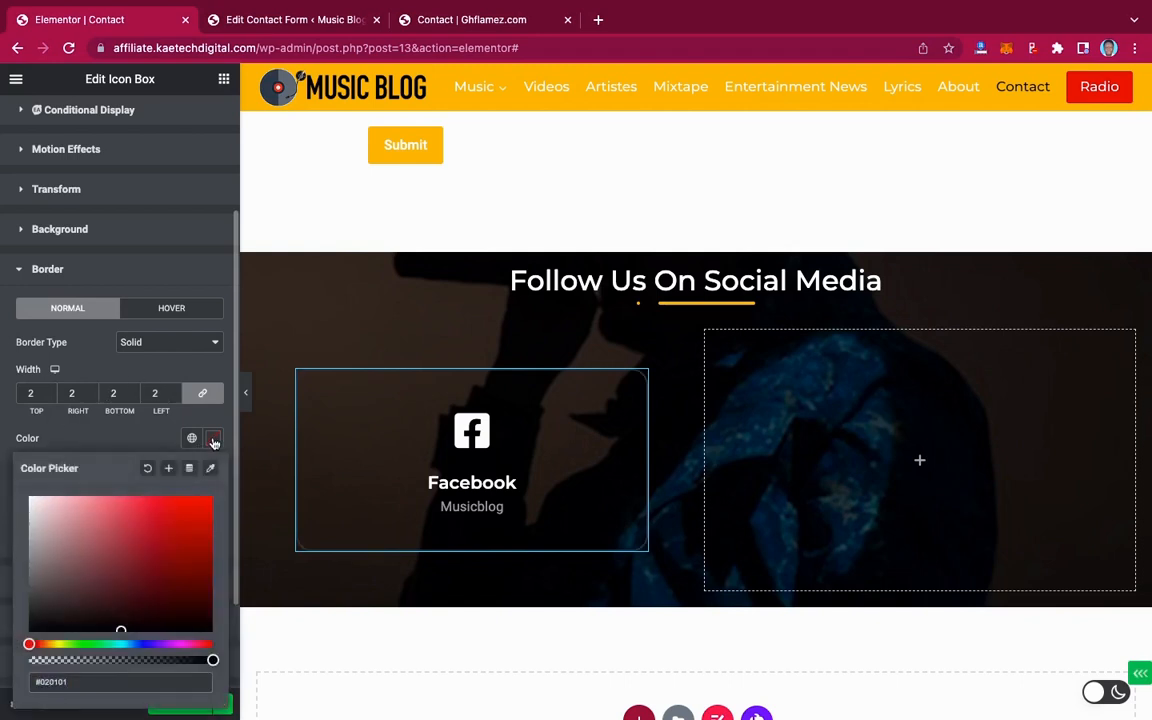
left_click(192, 439)
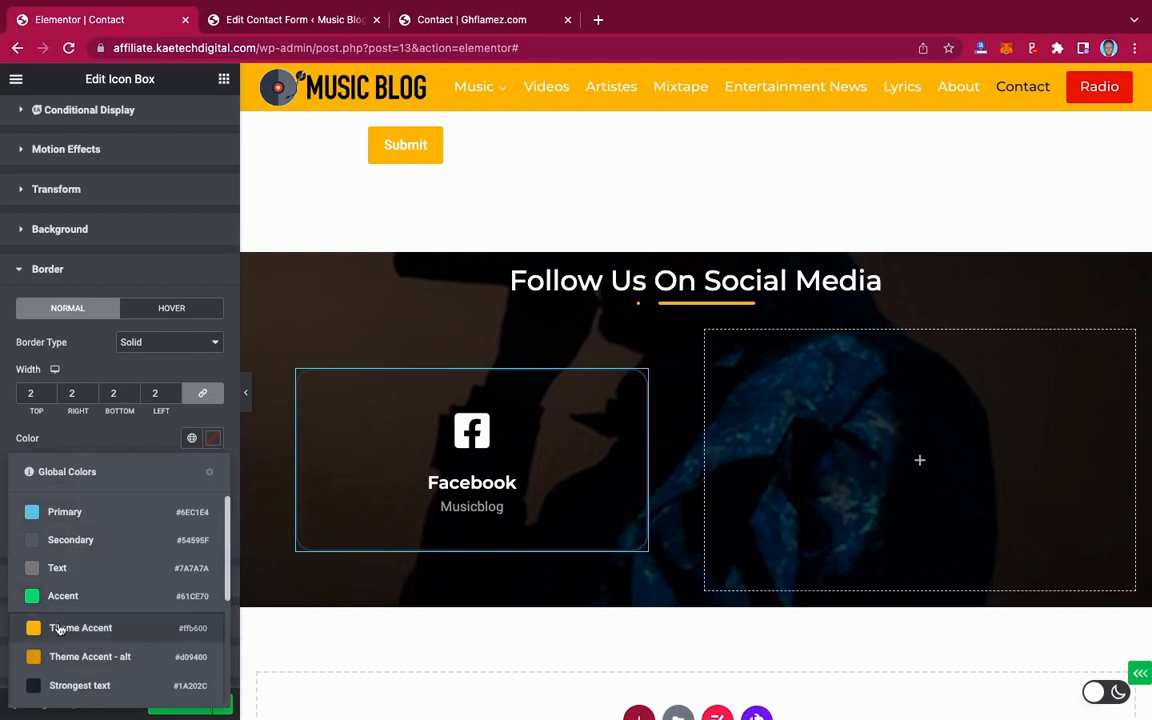
left_click(60, 628)
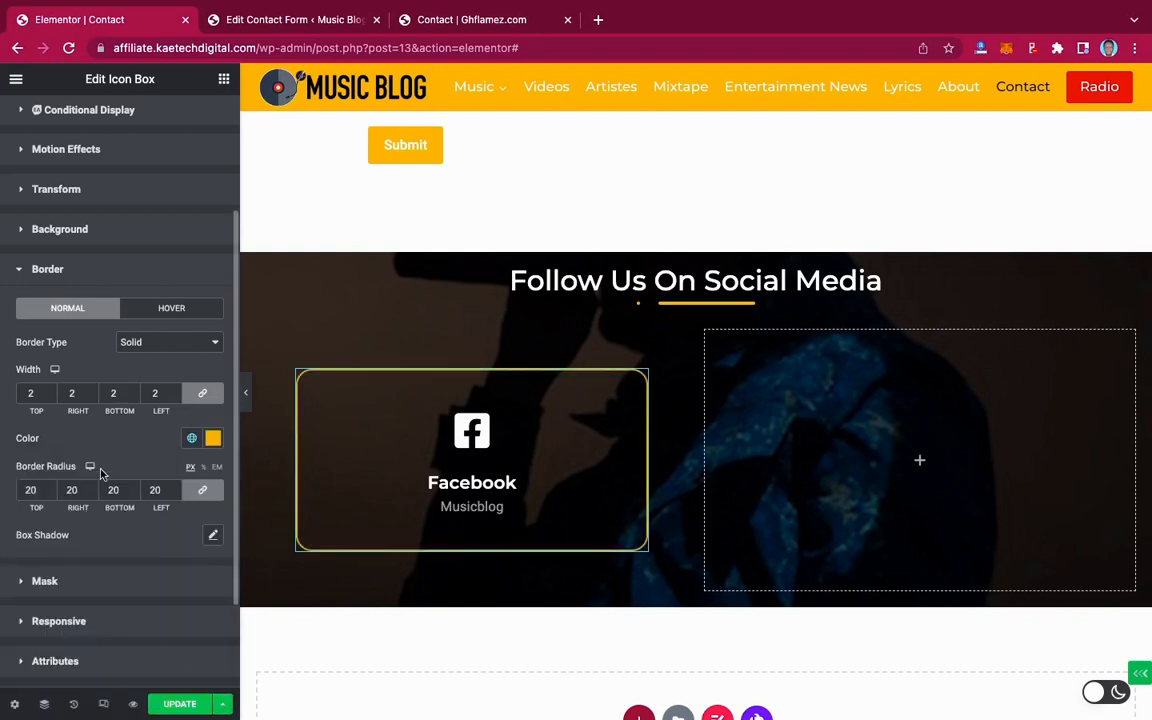
left_click(247, 402)
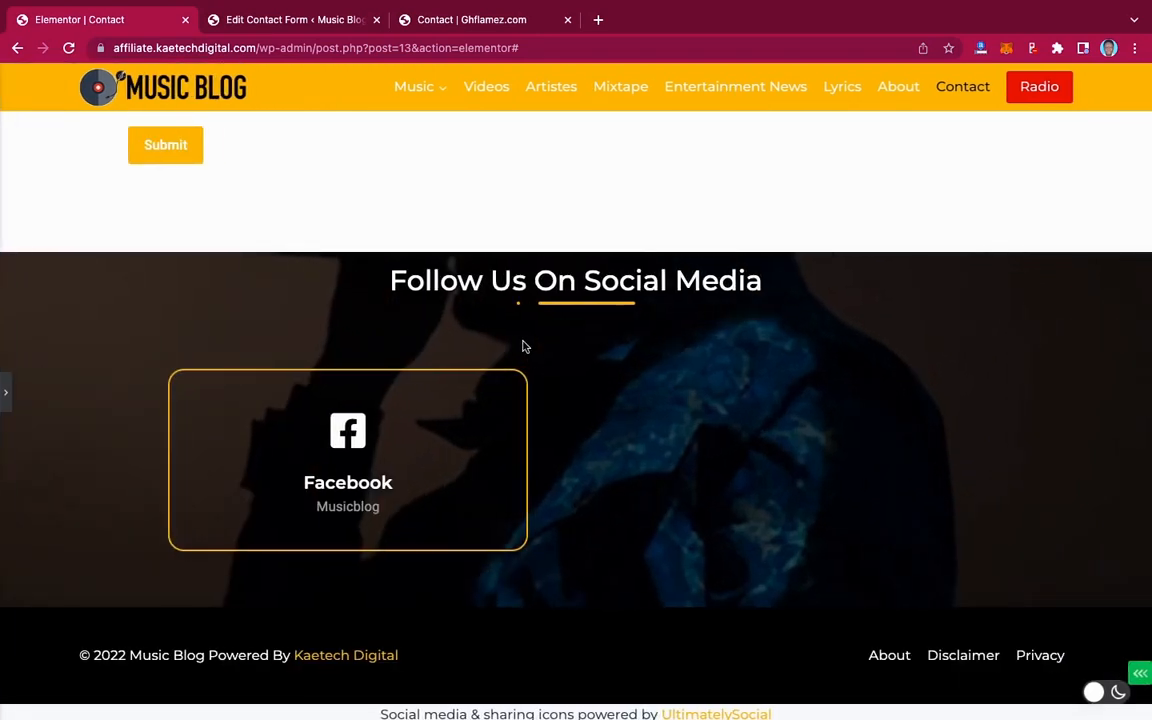
left_click(5, 393)
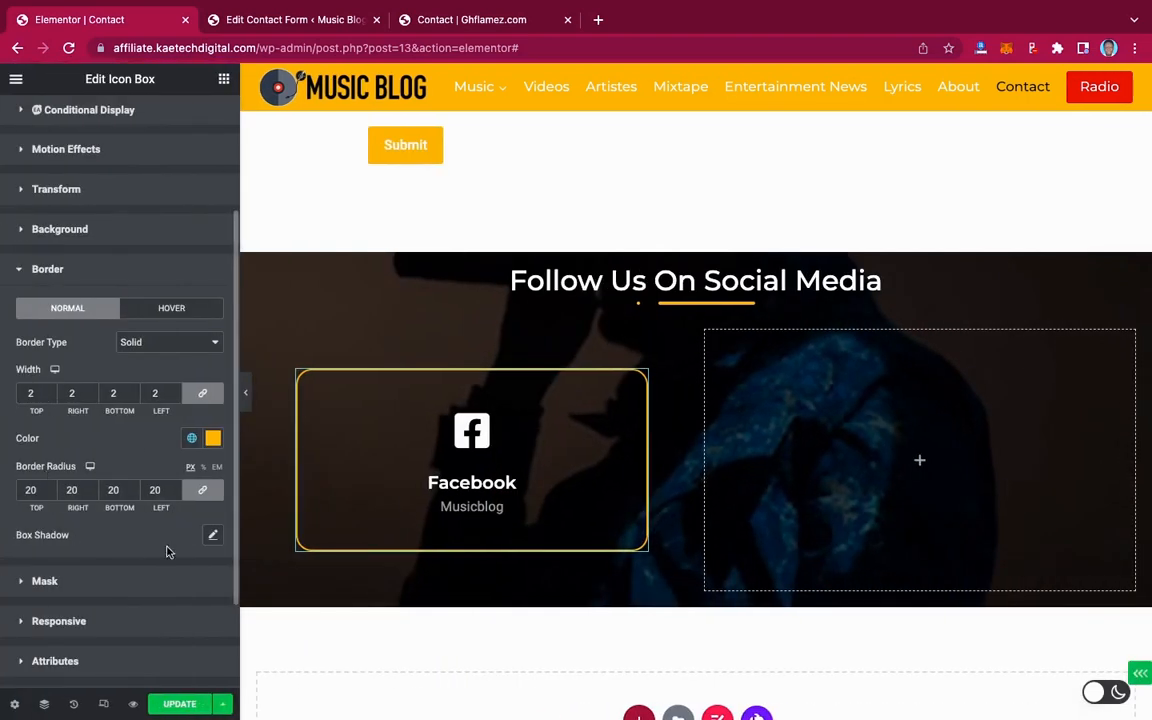
left_click(212, 537)
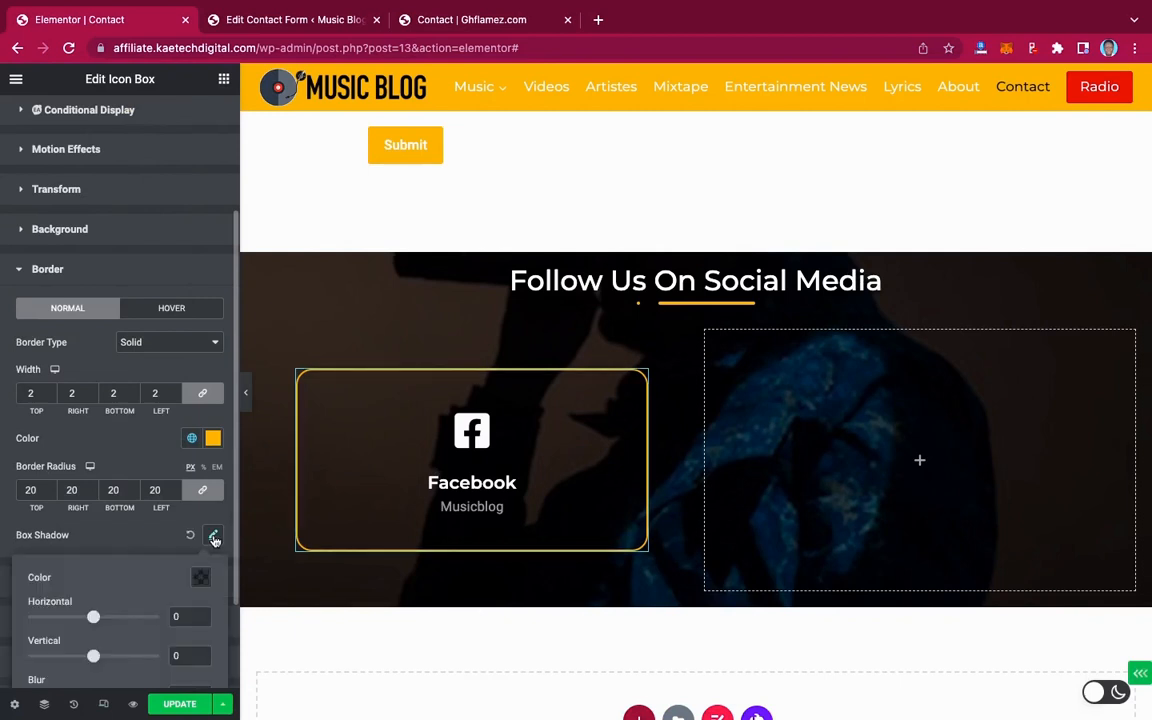
left_click(150, 538)
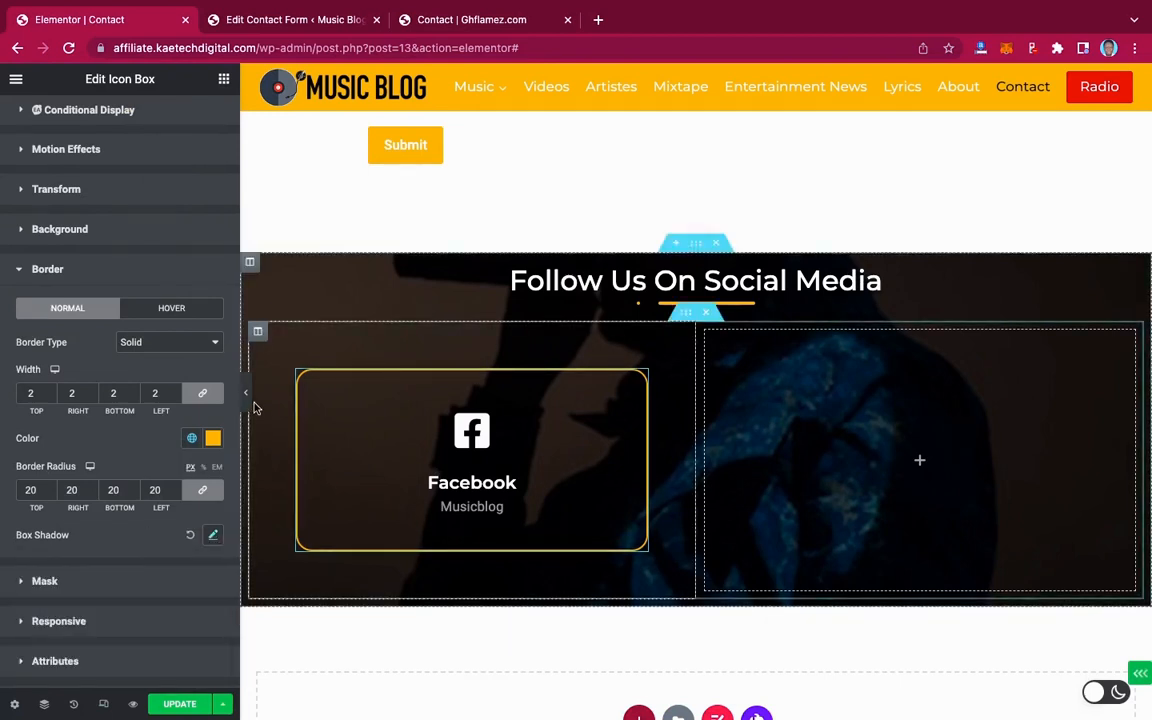
left_click(190, 537)
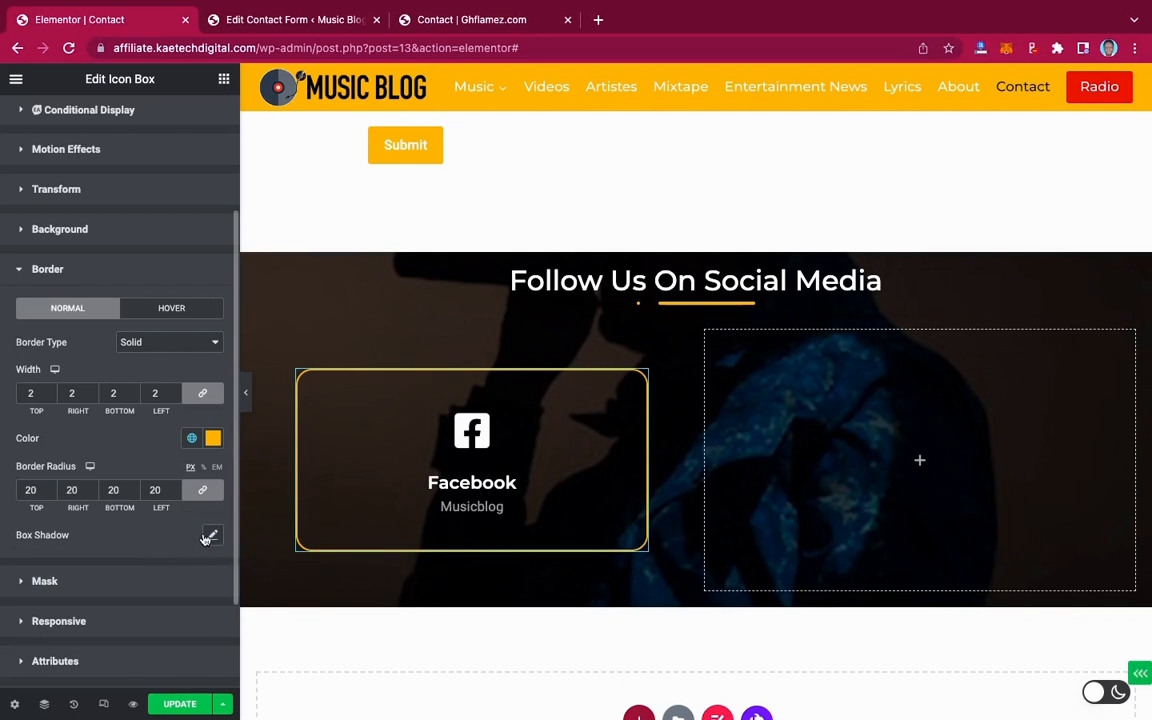
In the hover state, raise the box shadow blur to 19 and make its colour more opaque
left_click(174, 311)
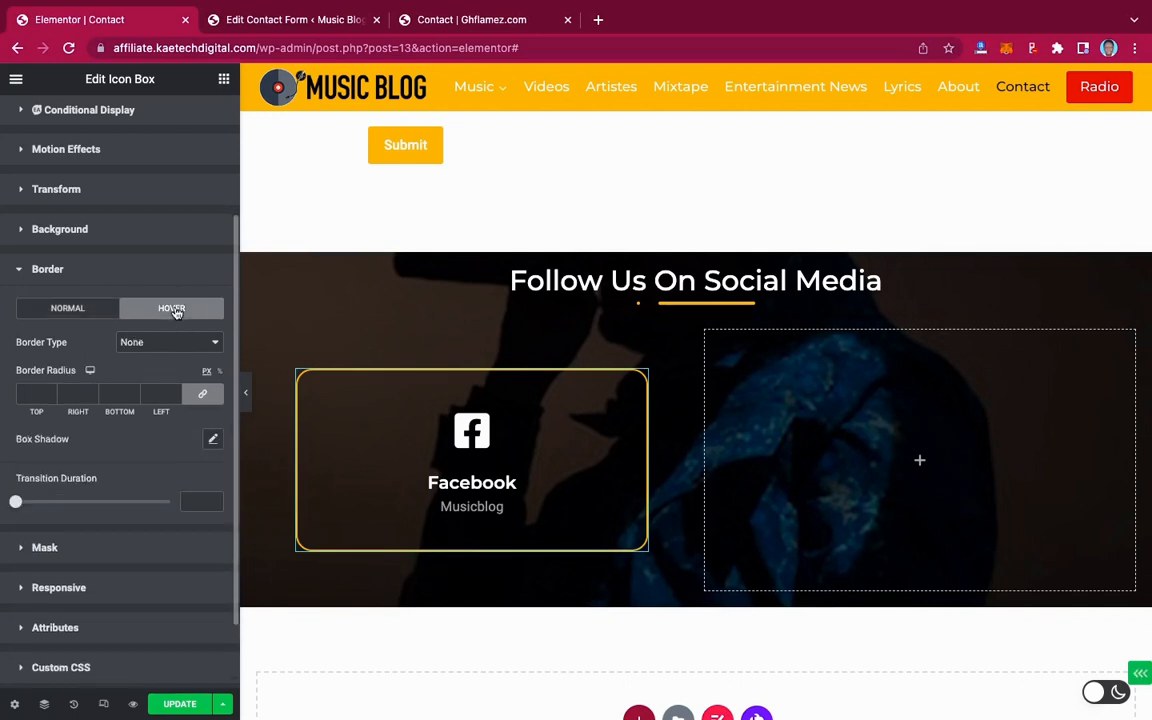
left_click(213, 440)
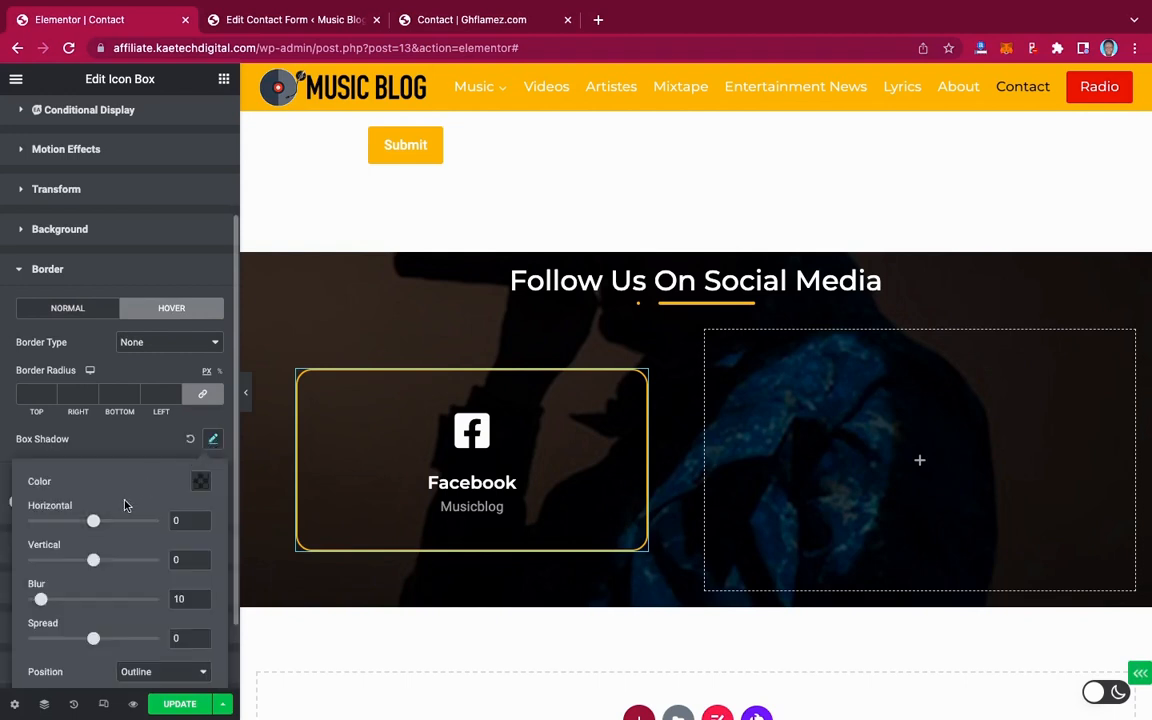
left_click(203, 481)
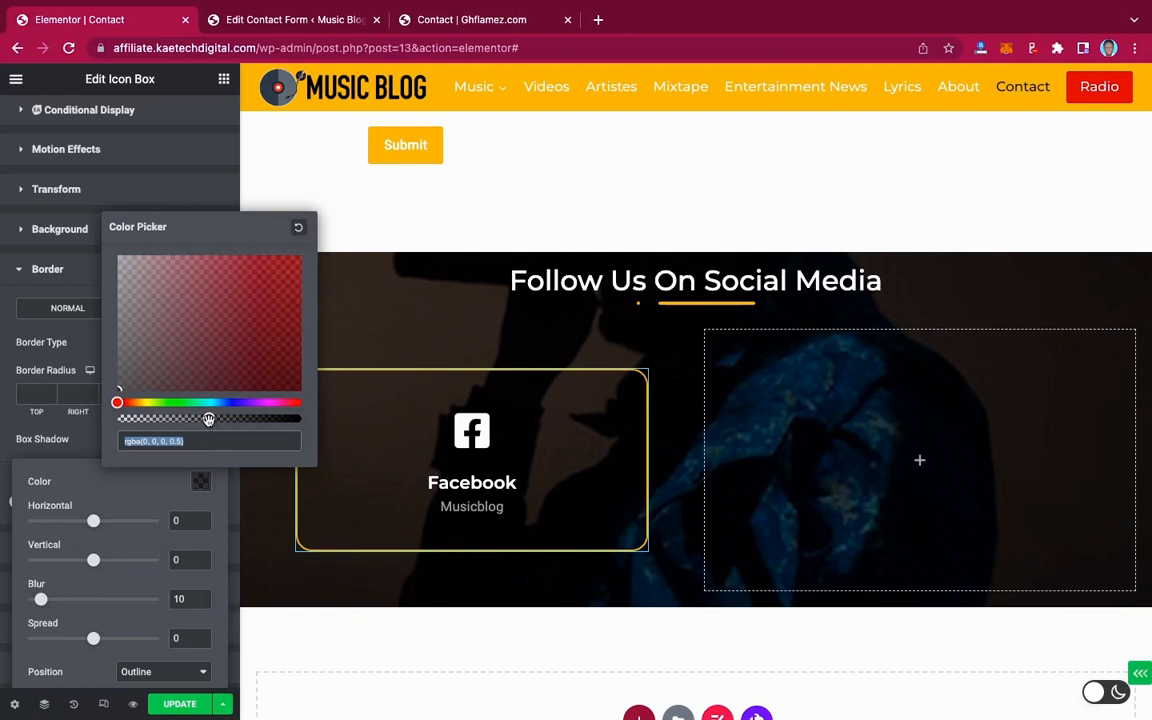
left_click_drag(215, 421, 246, 418)
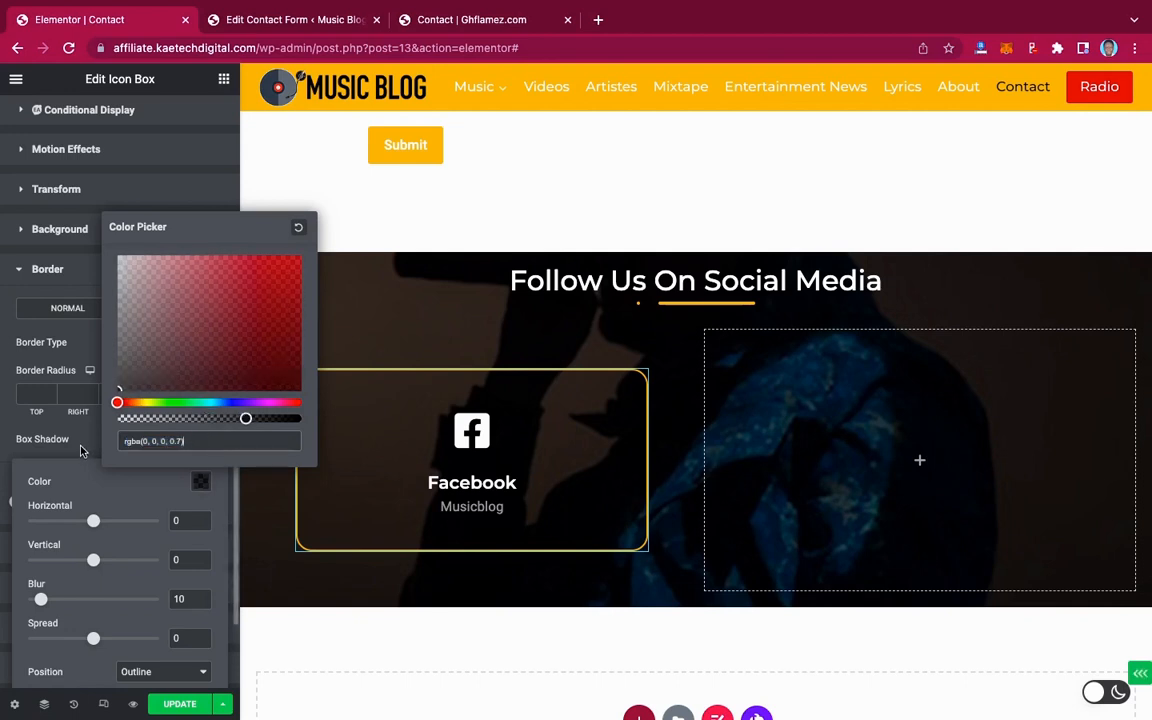
left_click(116, 459)
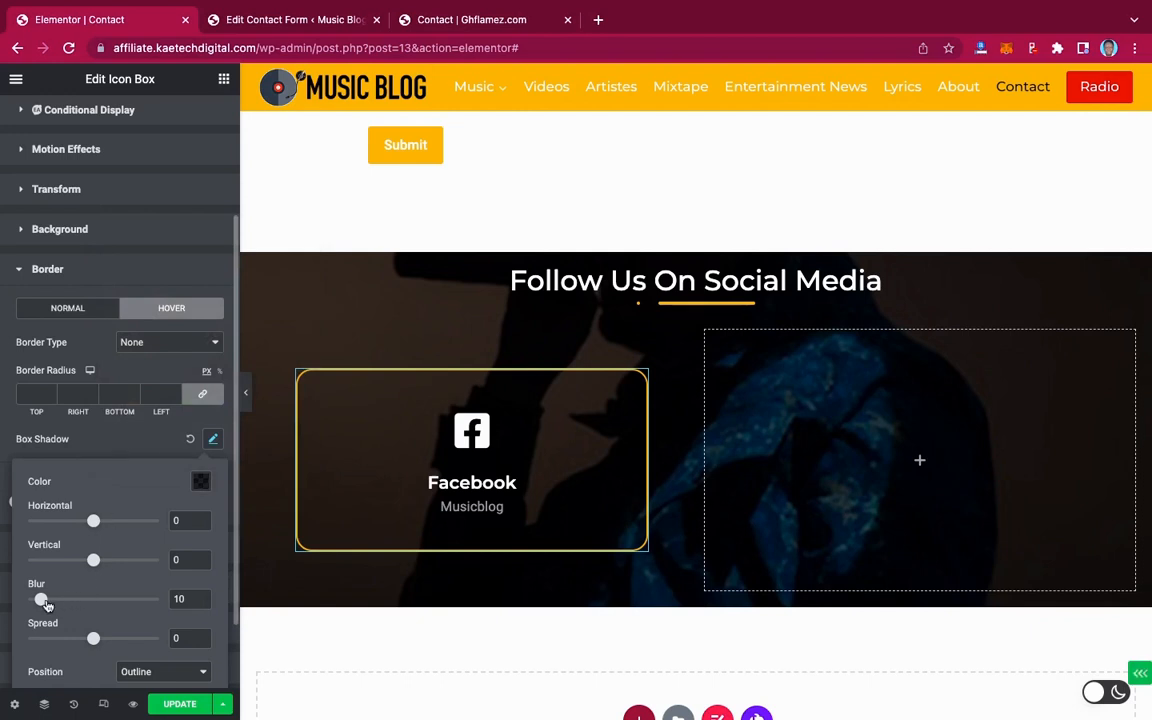
left_click_drag(44, 604, 56, 604)
left_click(104, 441)
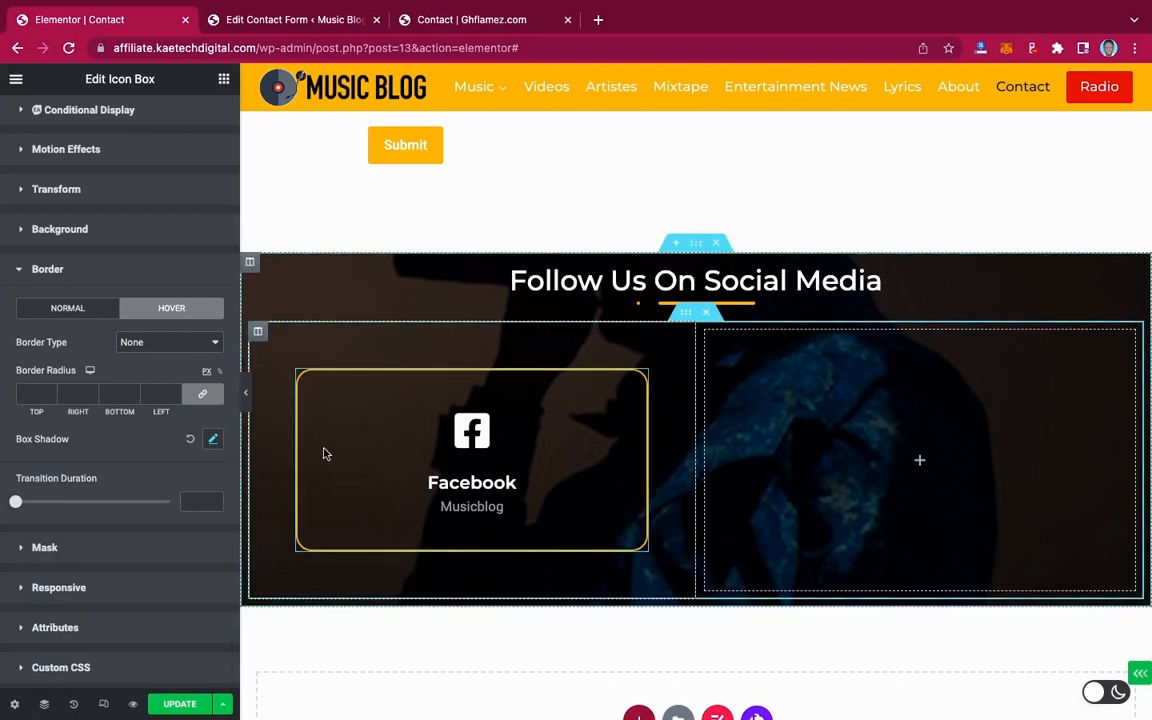
Change the hover shadow colour to grey and raise its opacity to 0.82
left_click(213, 440)
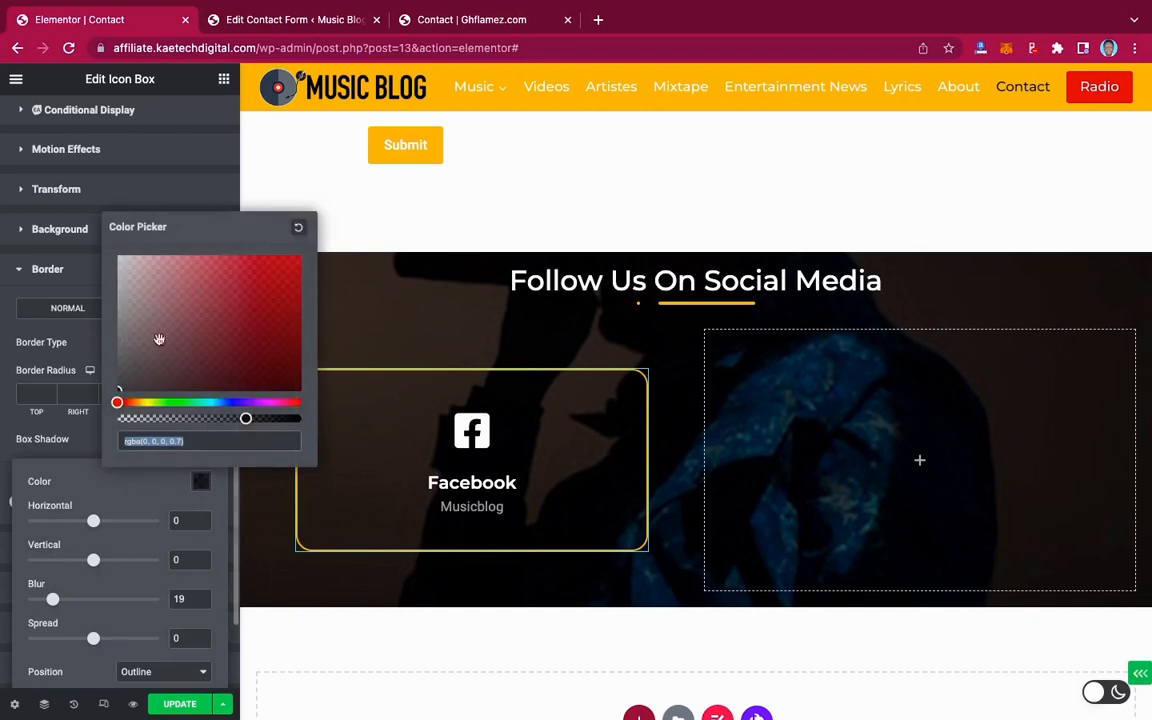
left_click(120, 339)
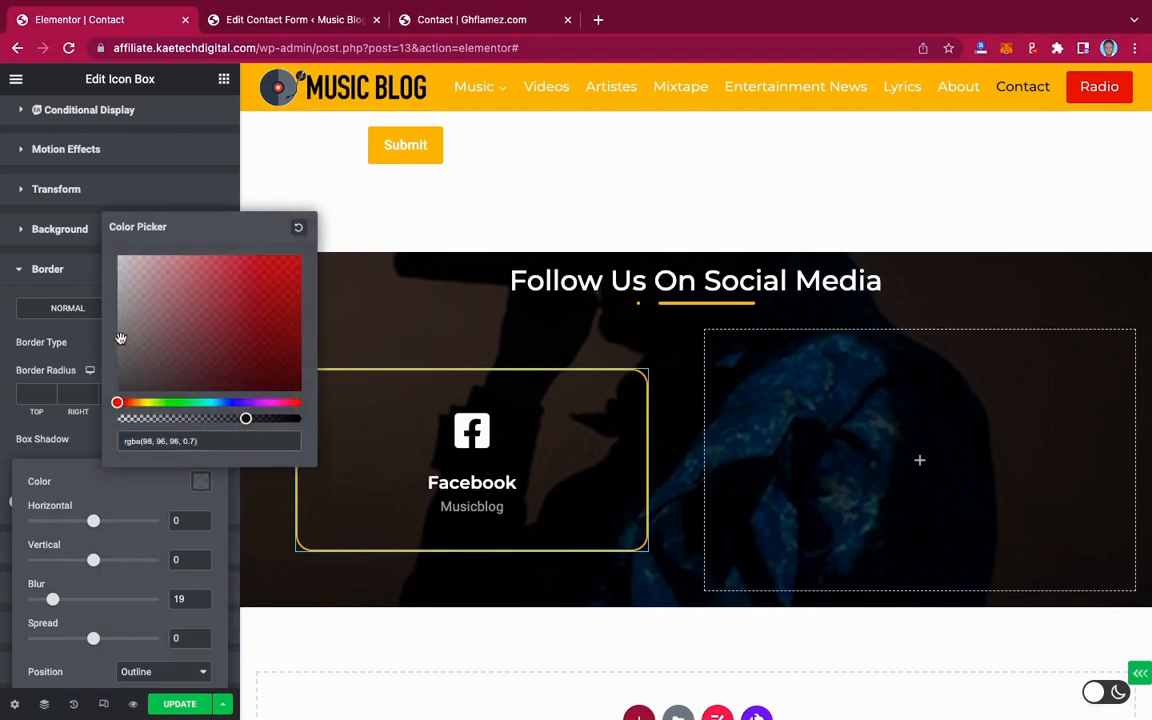
left_click(77, 441)
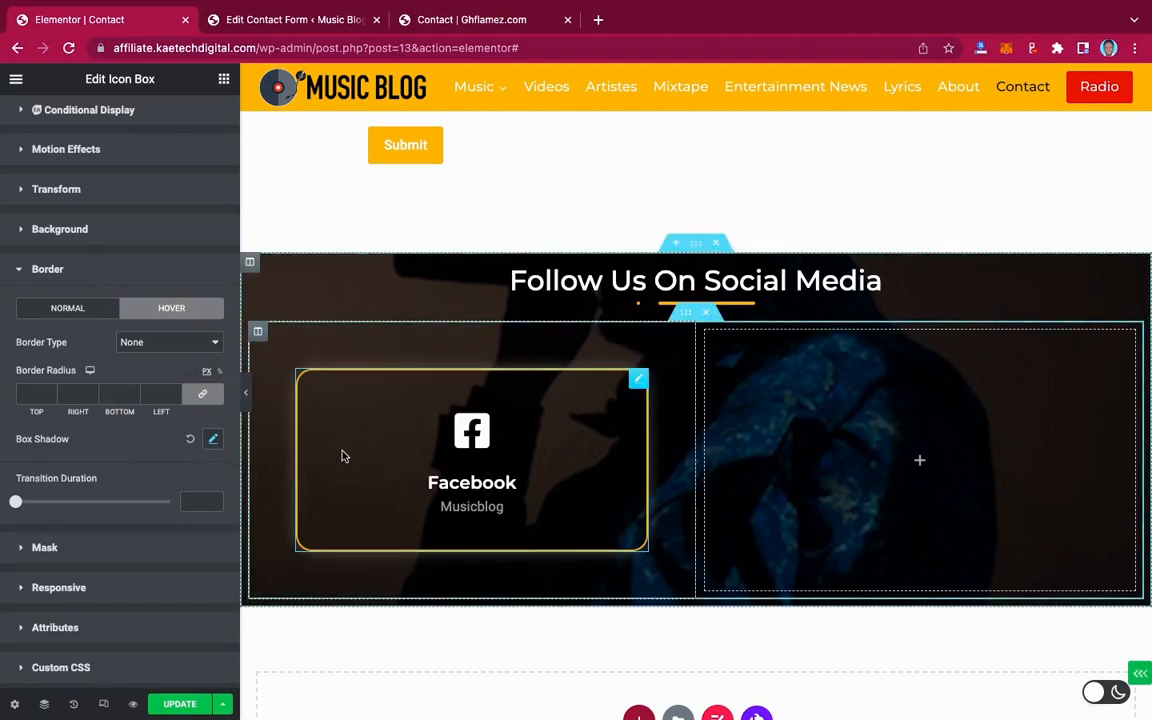
left_click(213, 439)
left_click(200, 482)
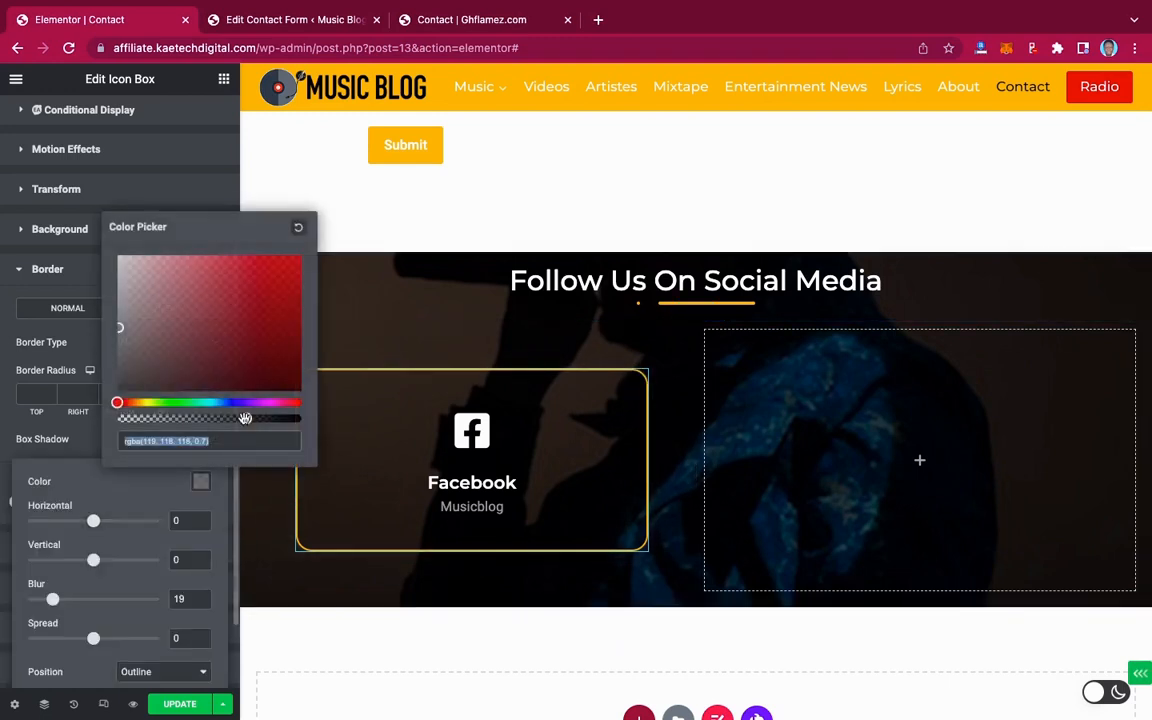
left_click_drag(257, 420, 264, 419)
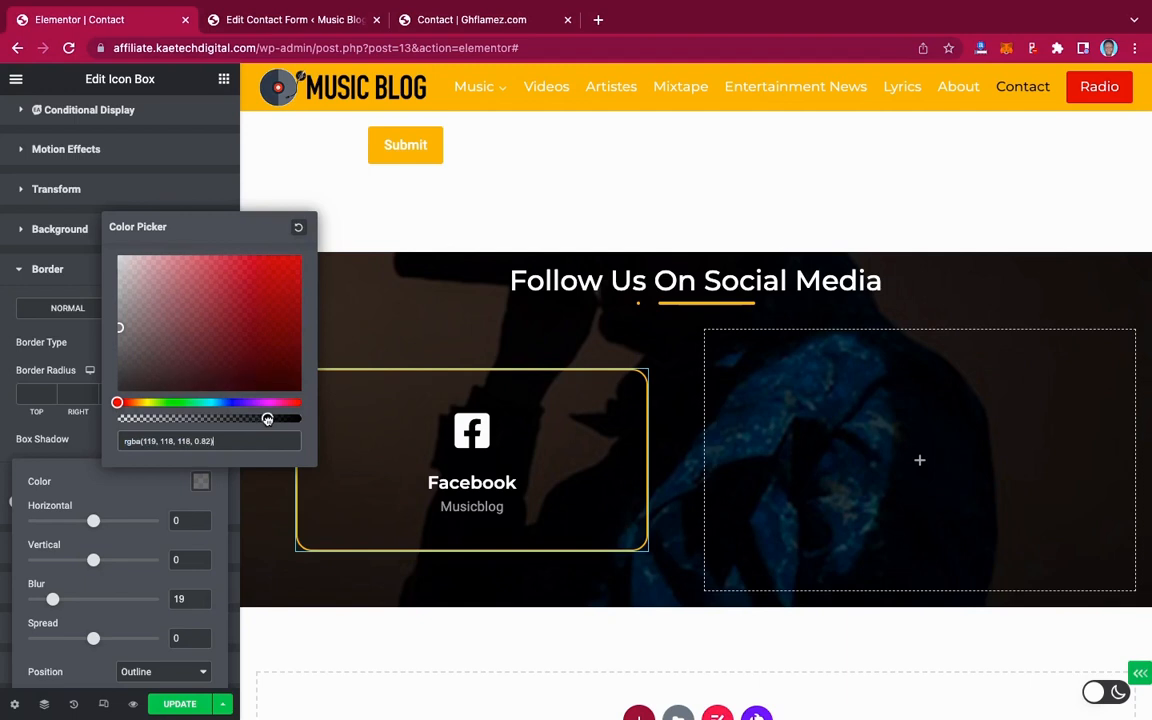
left_click(88, 444)
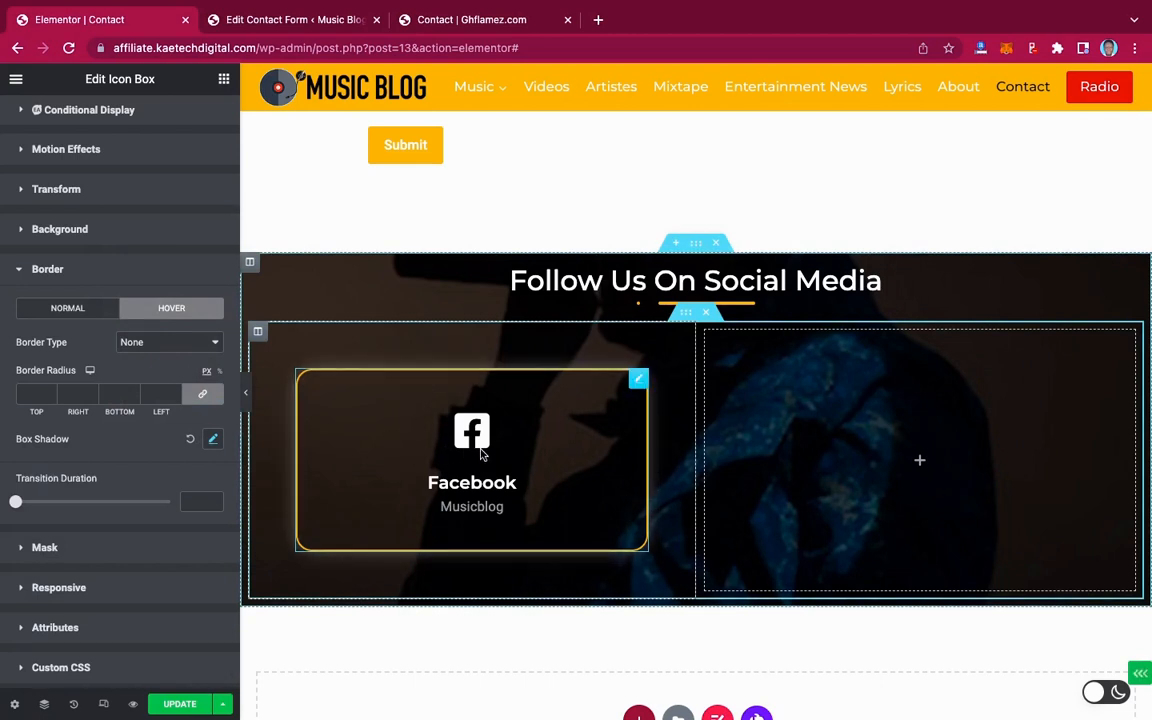
scroll(480, 454, "down", 2)
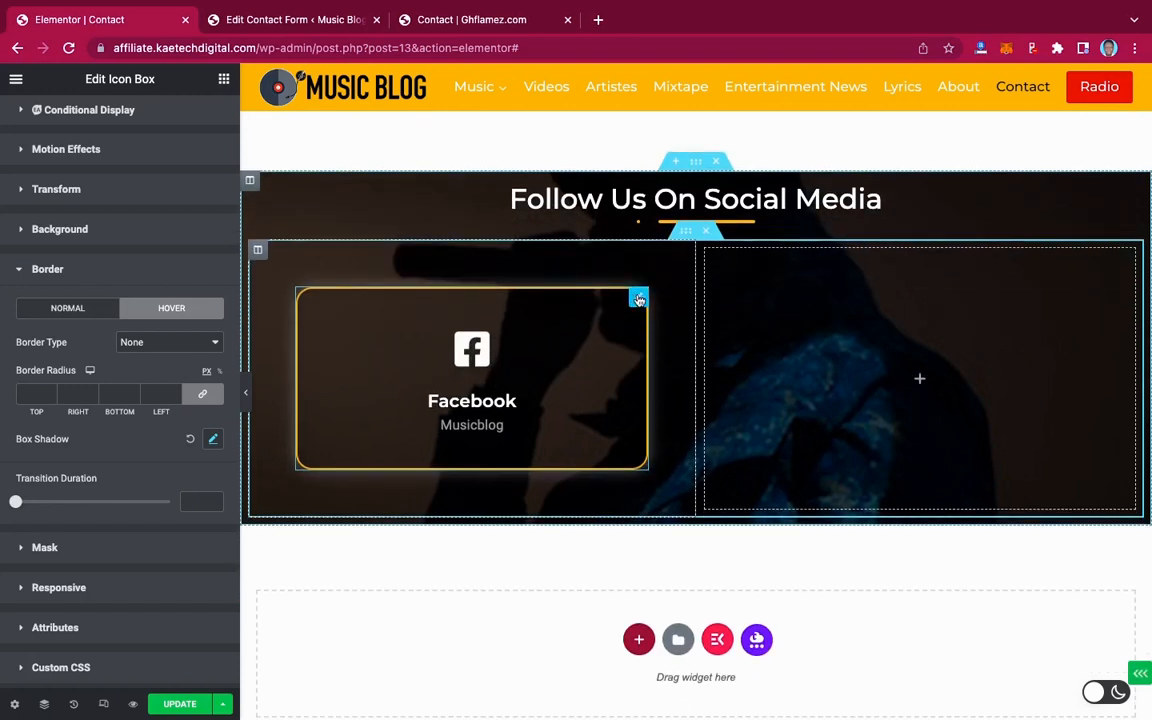
Duplicate the Facebook column and delete the empty right column
right_click(258, 254)
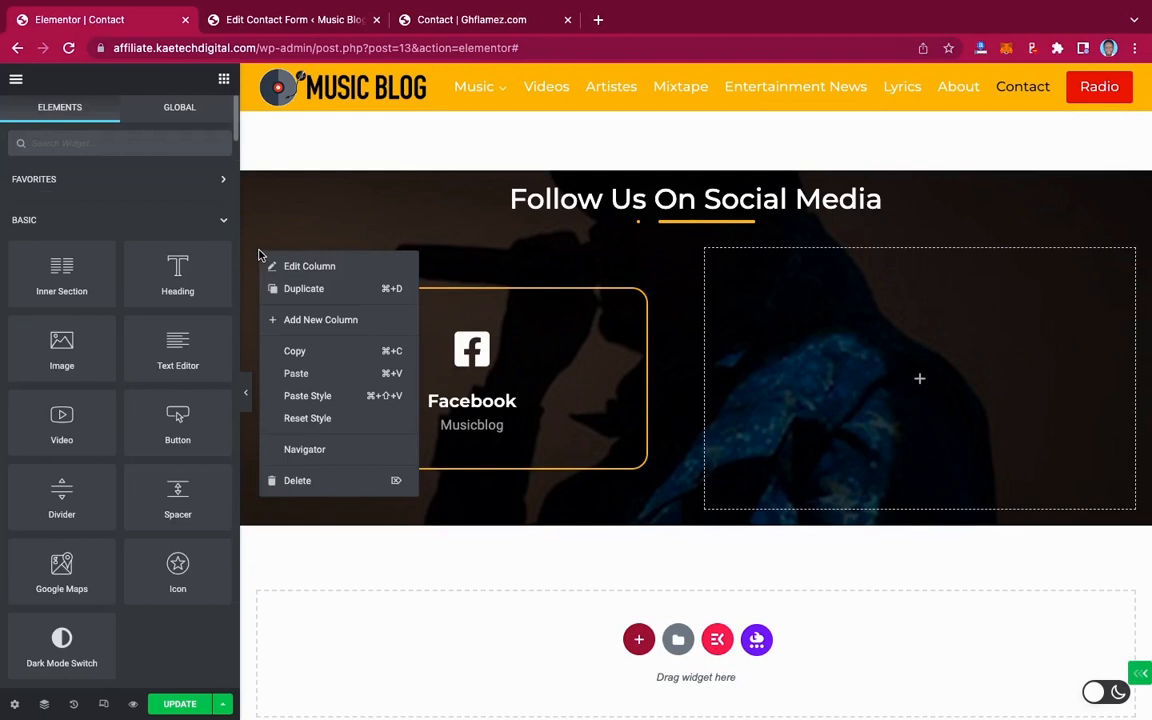
left_click(300, 289)
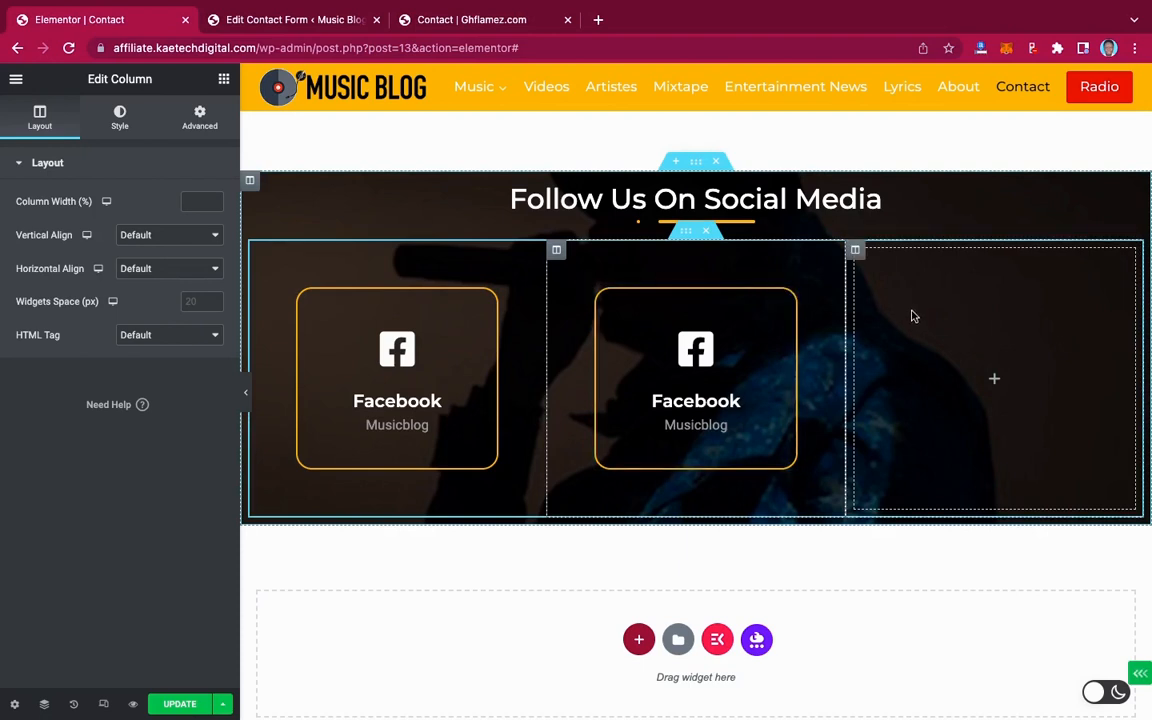
left_click(478, 20)
scroll(450, 460, "down", 3)
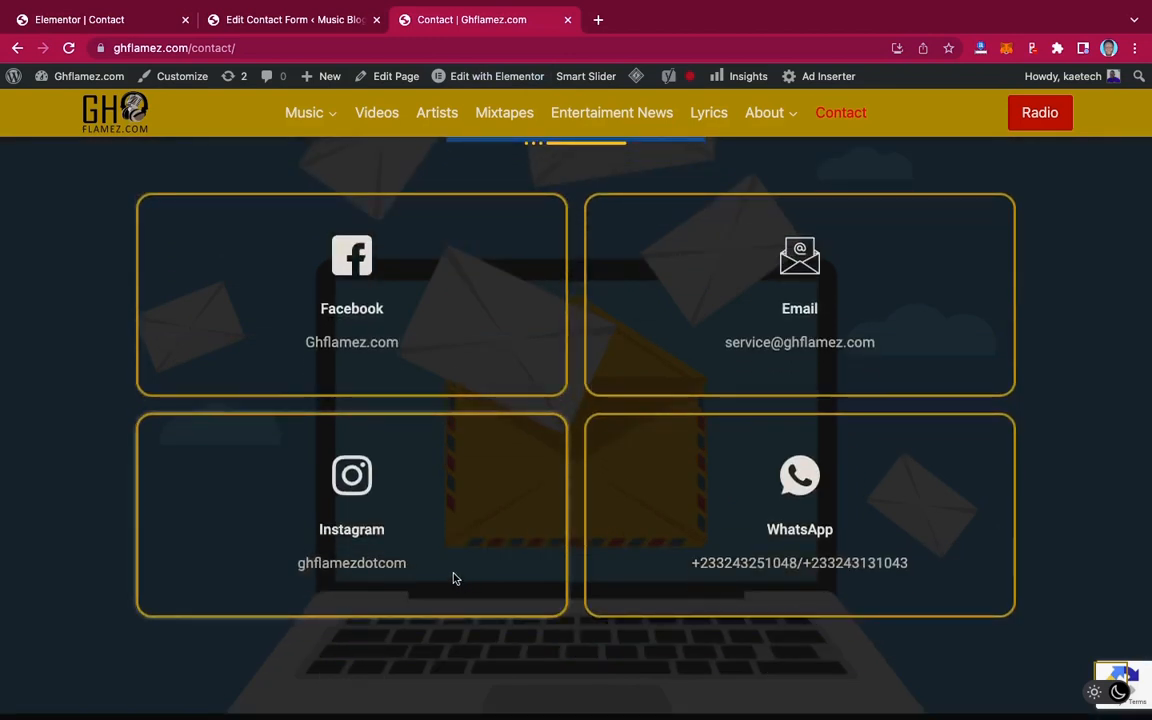
left_click(91, 20)
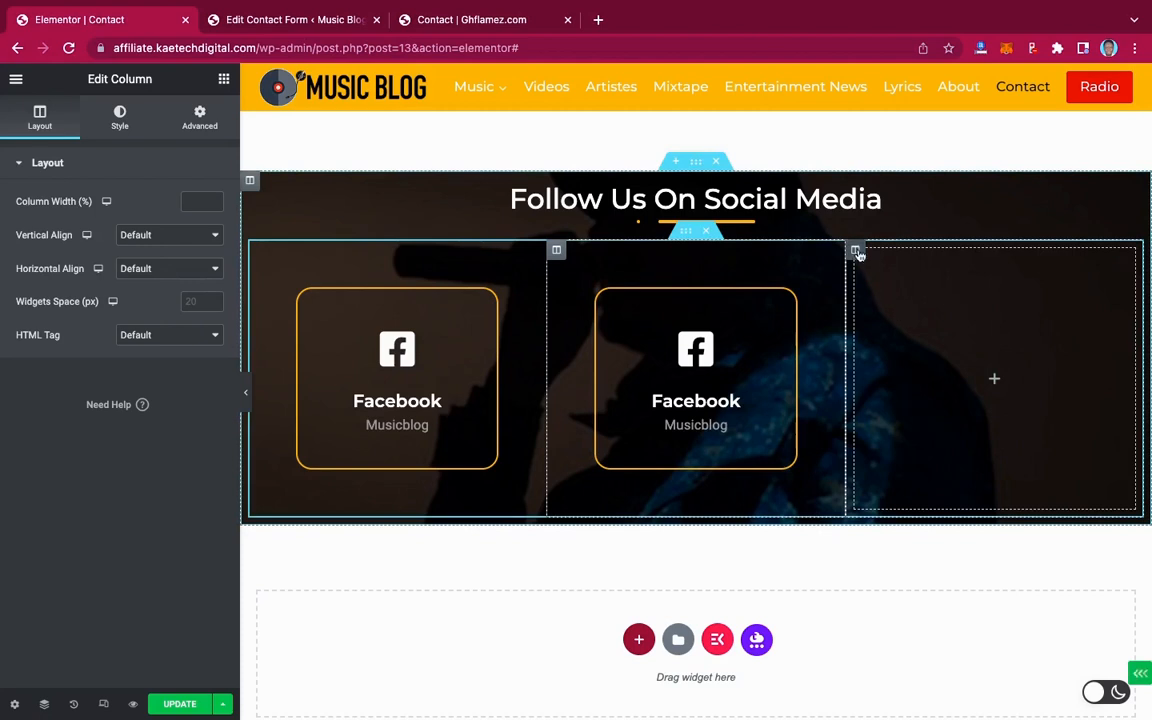
right_click(857, 253)
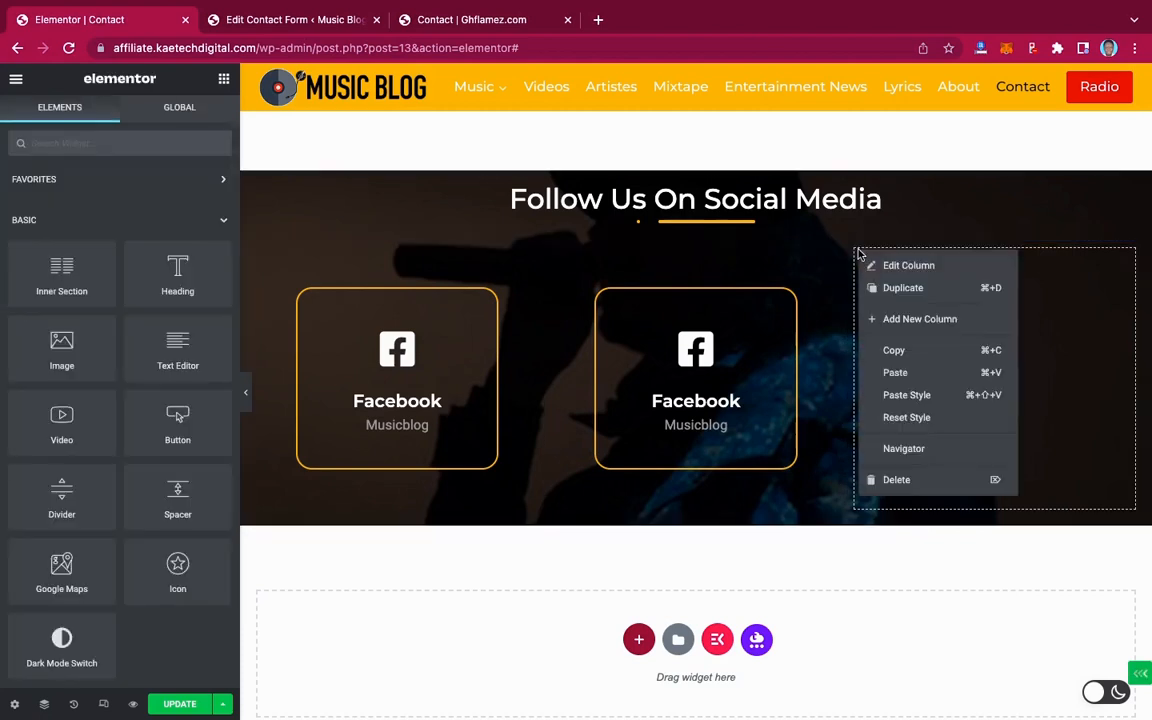
left_click(897, 481)
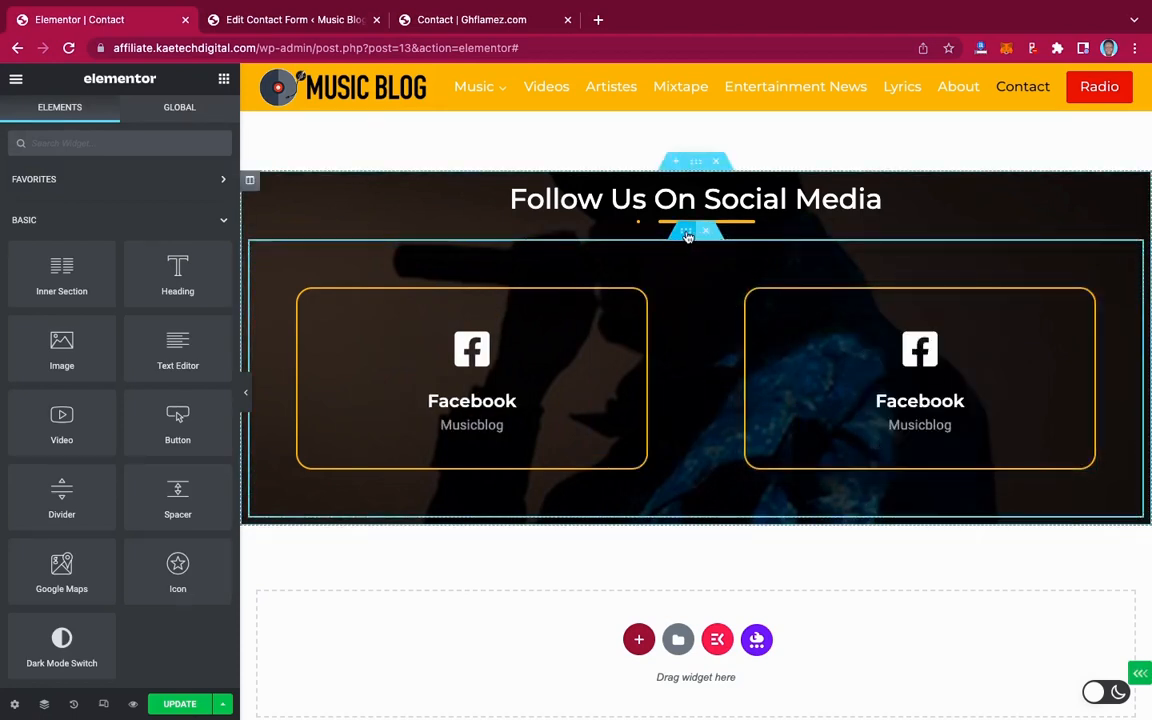
Duplicate the inner section to make a second row of two Facebook boxes, then check the live page
right_click(687, 236)
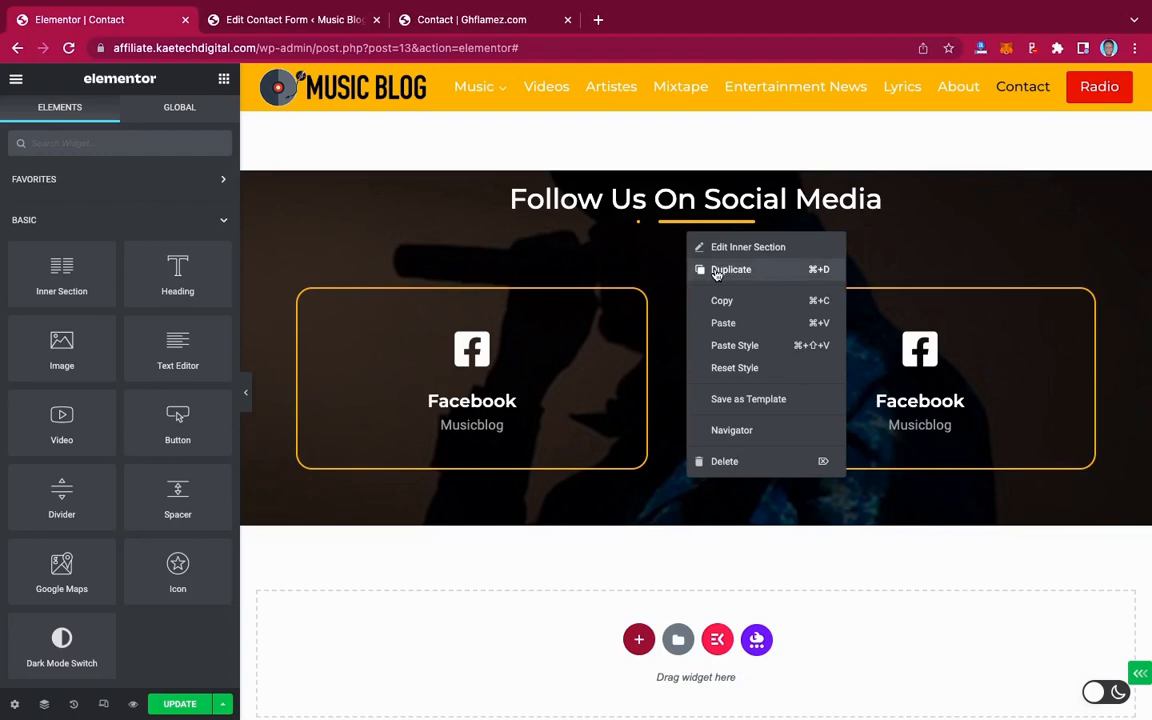
left_click(715, 270)
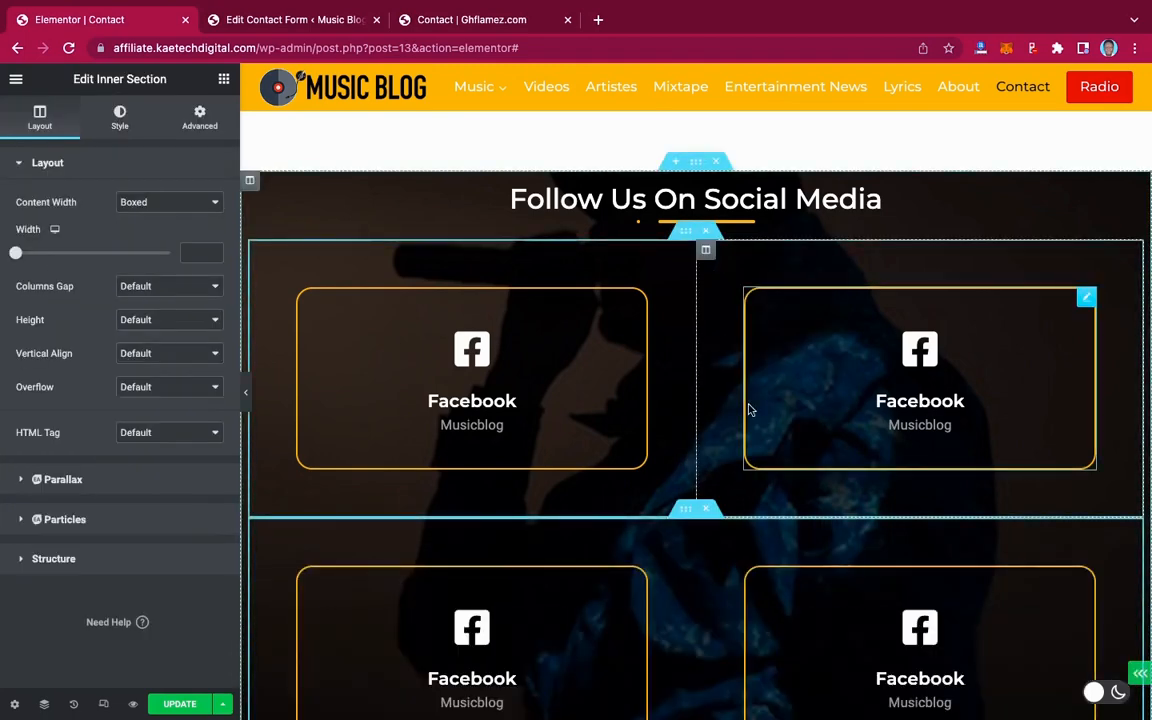
scroll(750, 408, "down", 1)
scroll(750, 408, "down", 1)
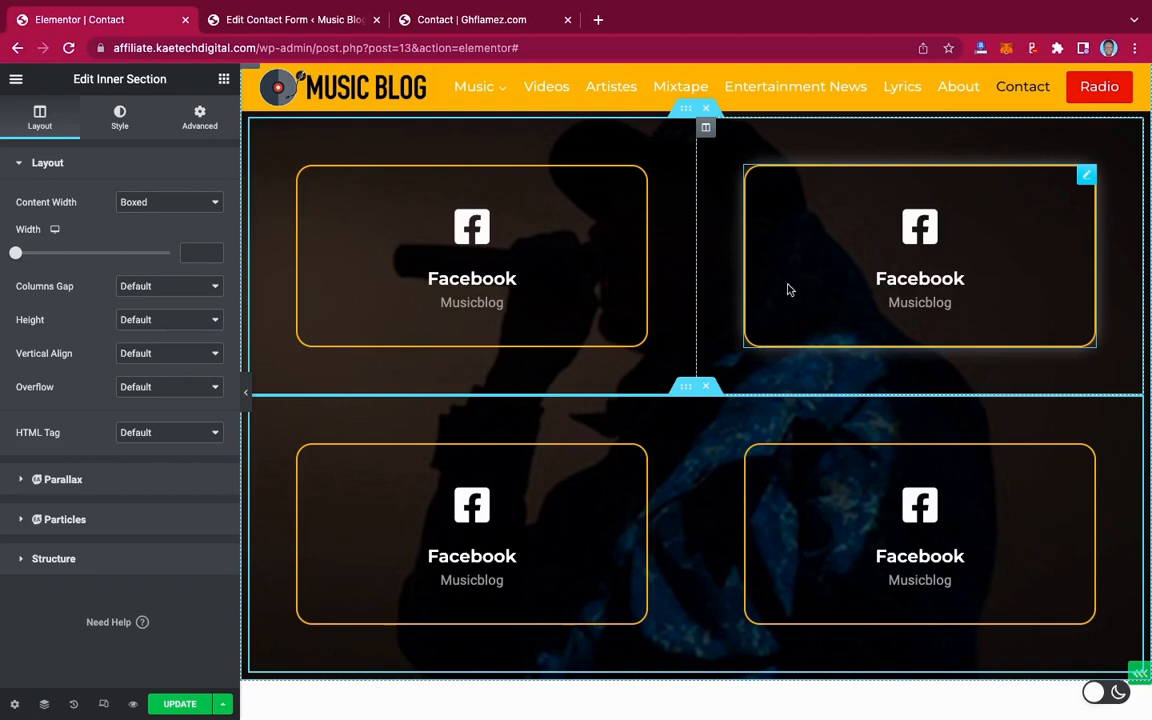
left_click(496, 26)
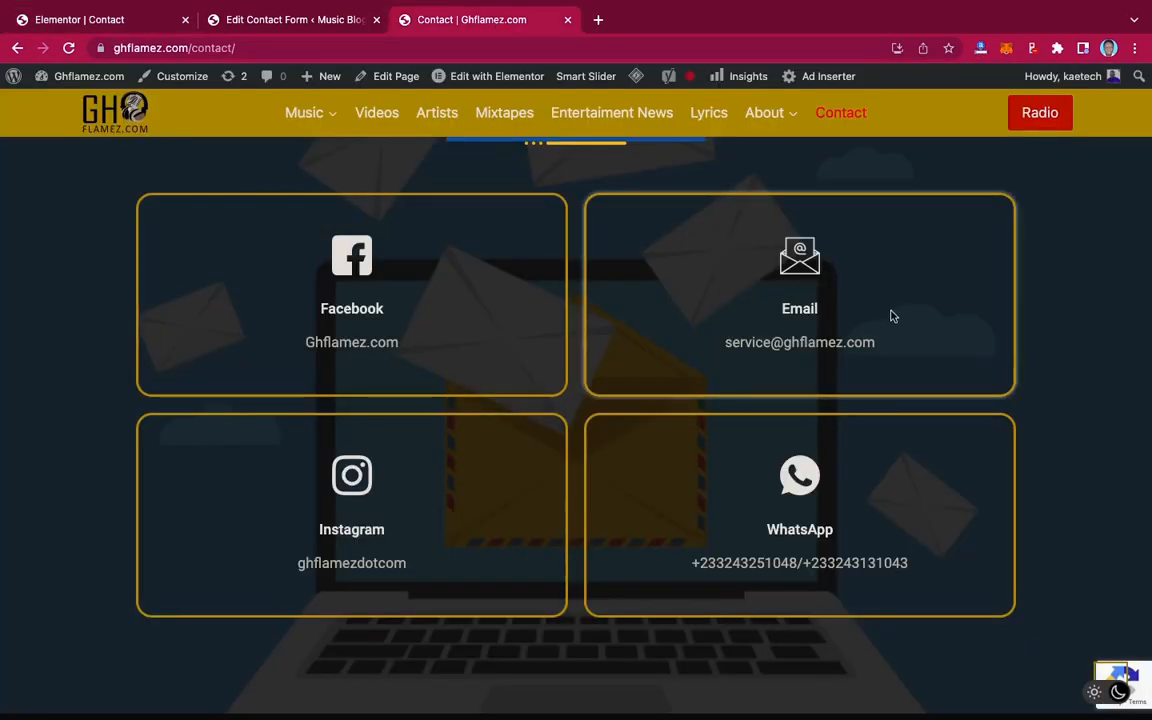
left_click(100, 20)
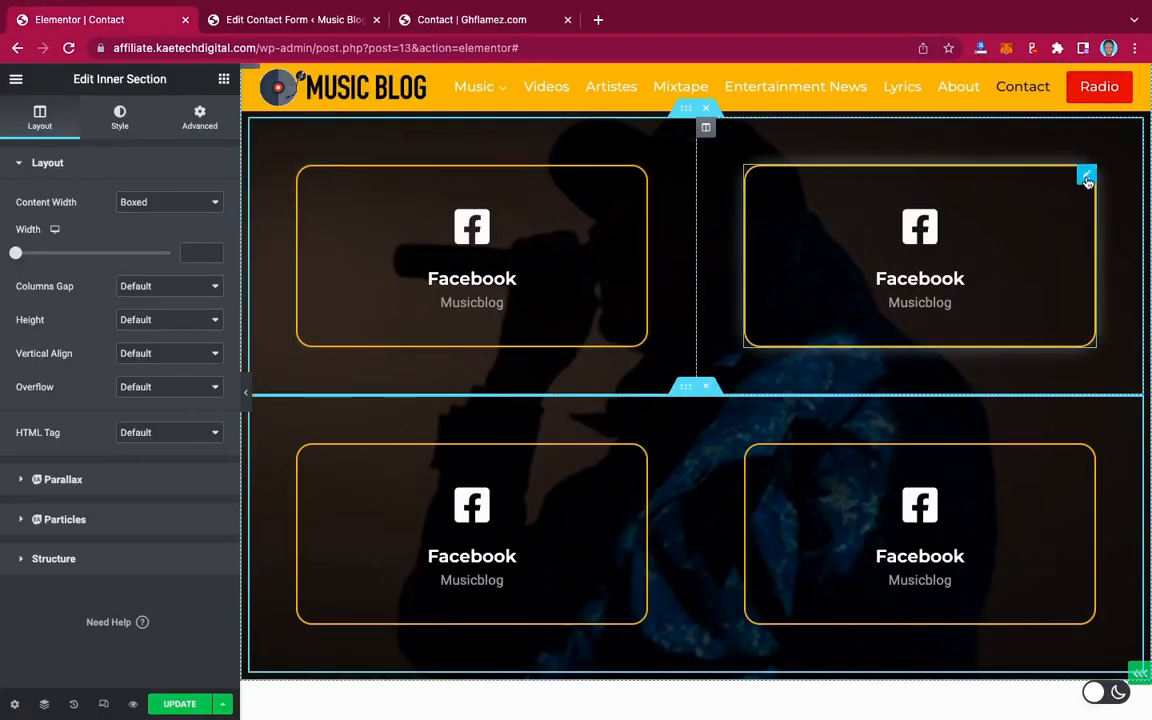
Replace the top-right box's icon with the Email envelope icon from the Icon Library
left_click(1087, 179)
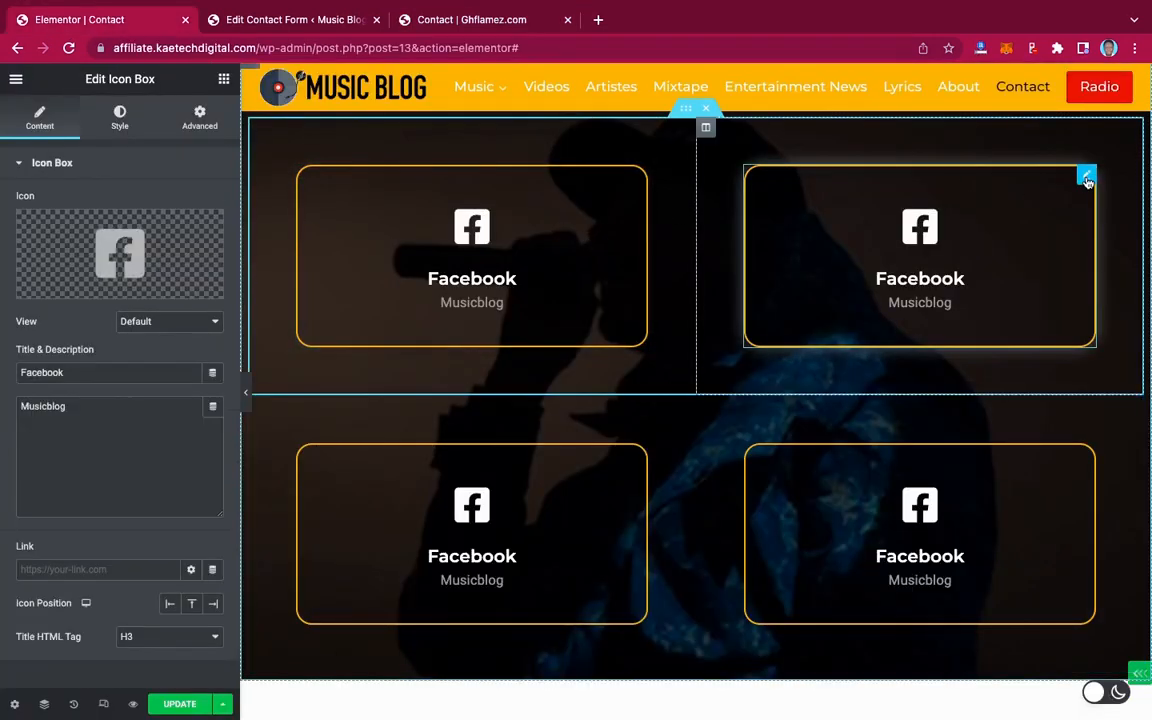
left_click(135, 251)
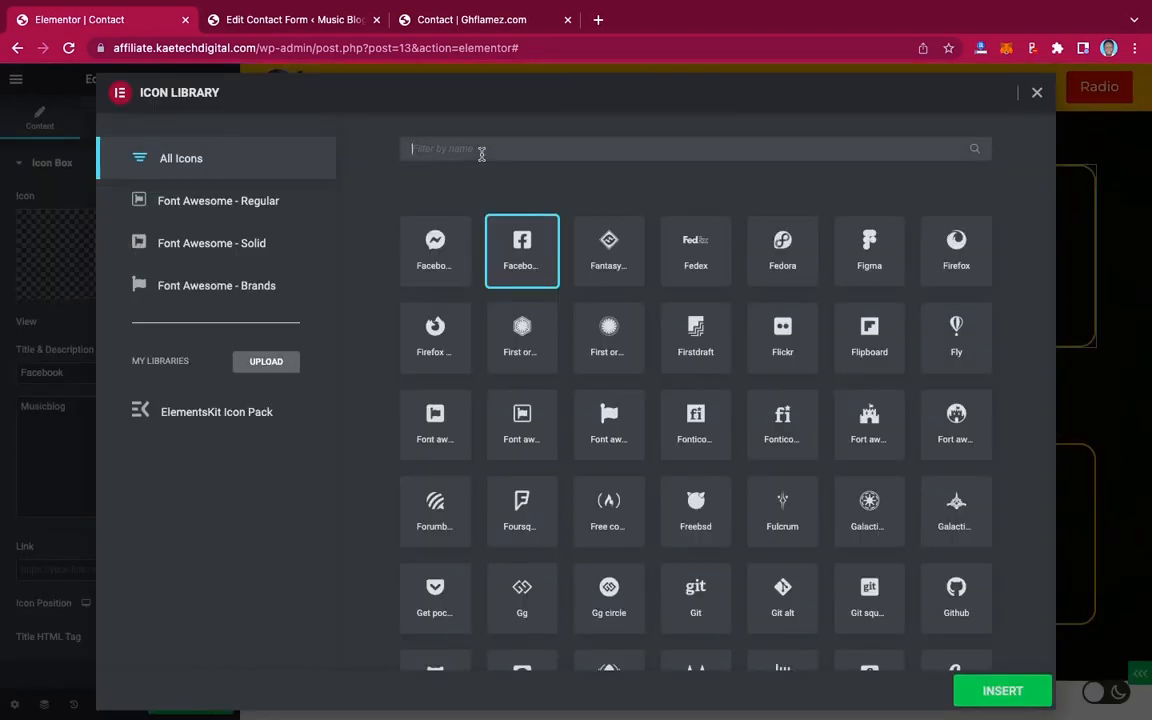
type("email")
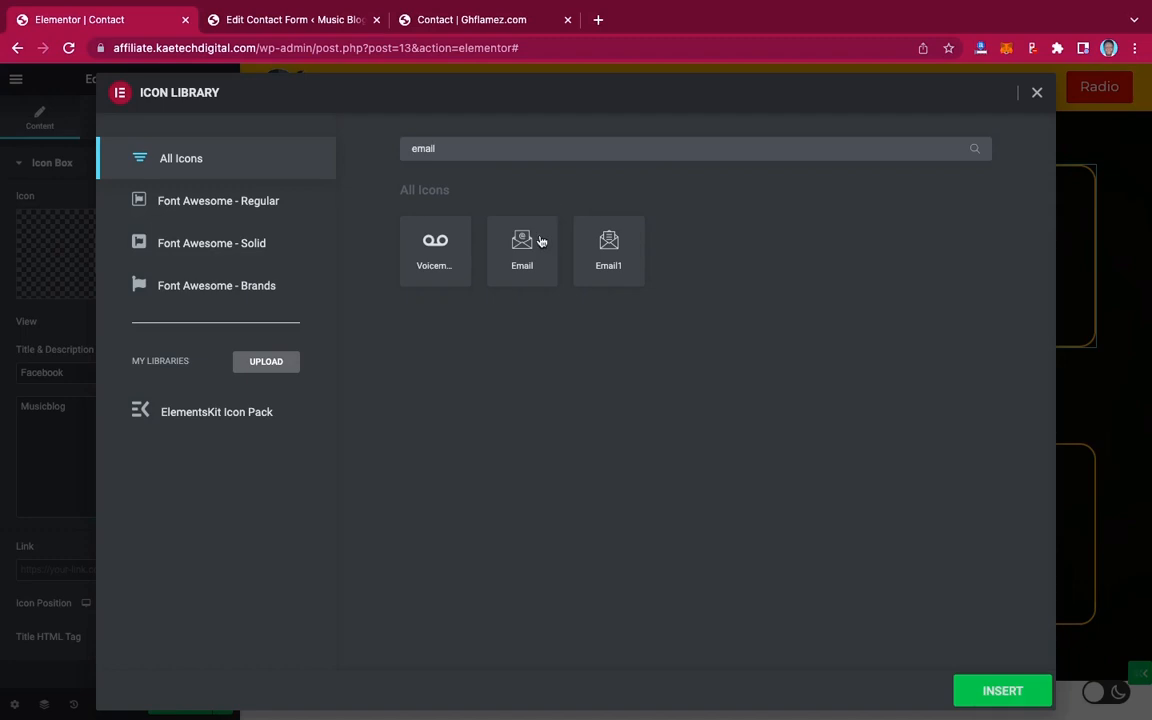
left_click(520, 249)
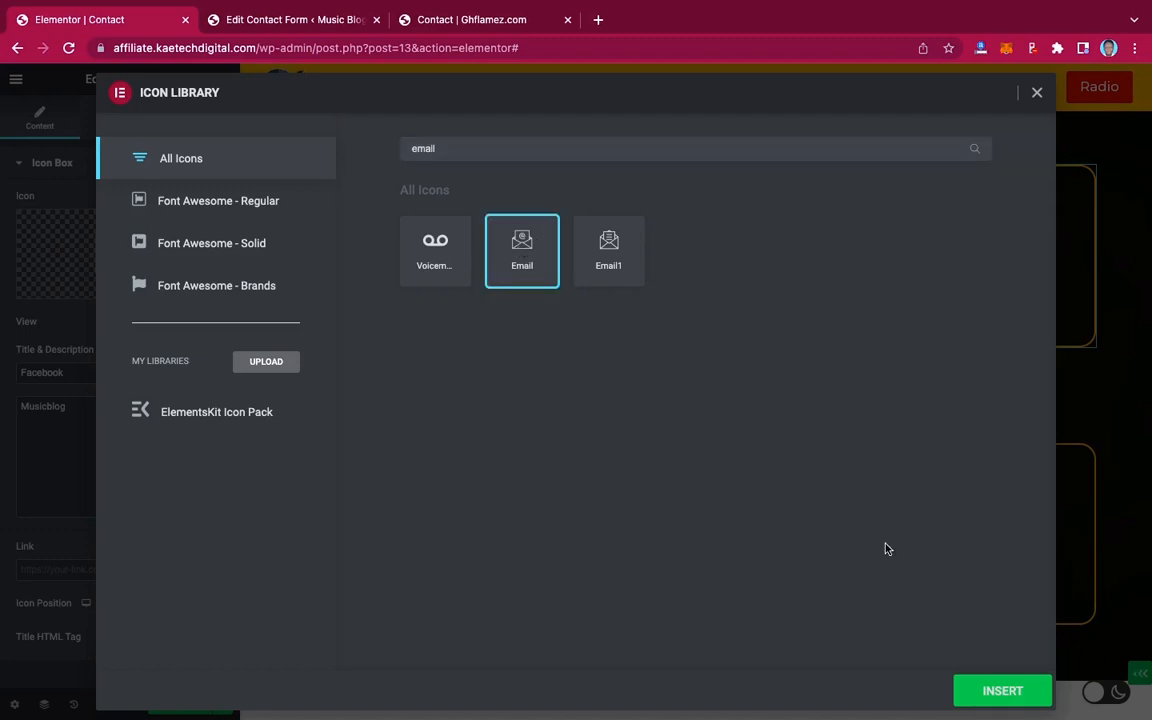
left_click(1000, 690)
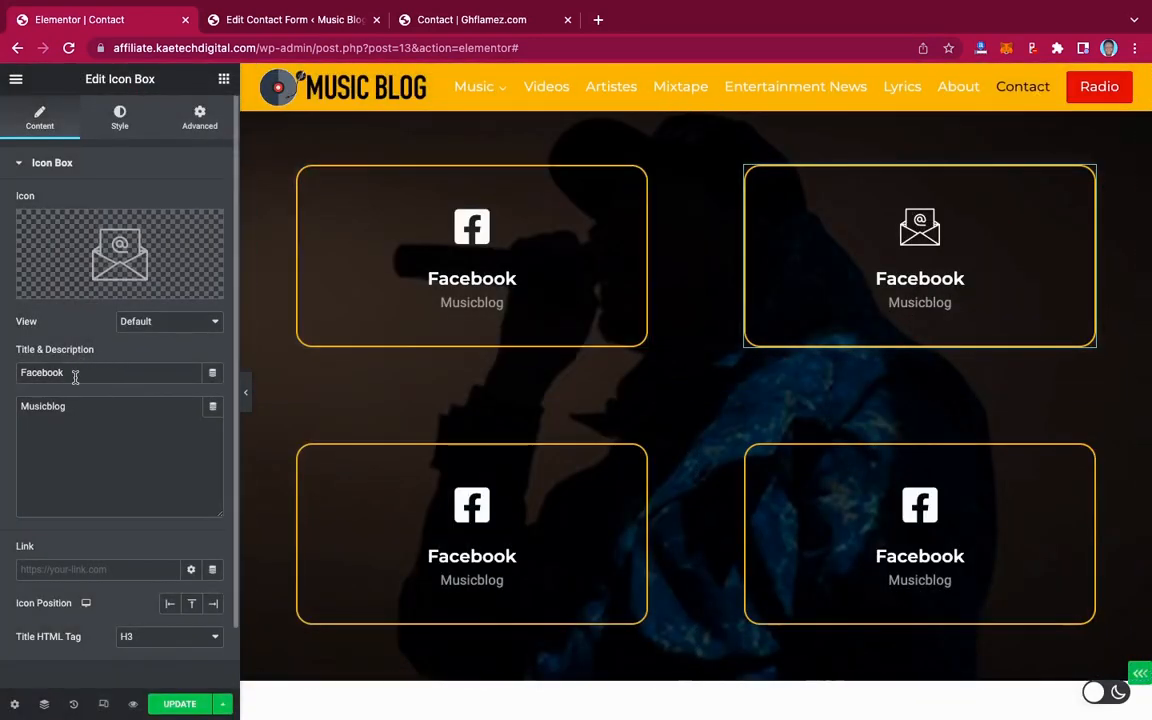
Retitle the box 'Email' and enter the site's admin e-mail address as its description
left_click_drag(75, 377, 3, 373)
type("Email")
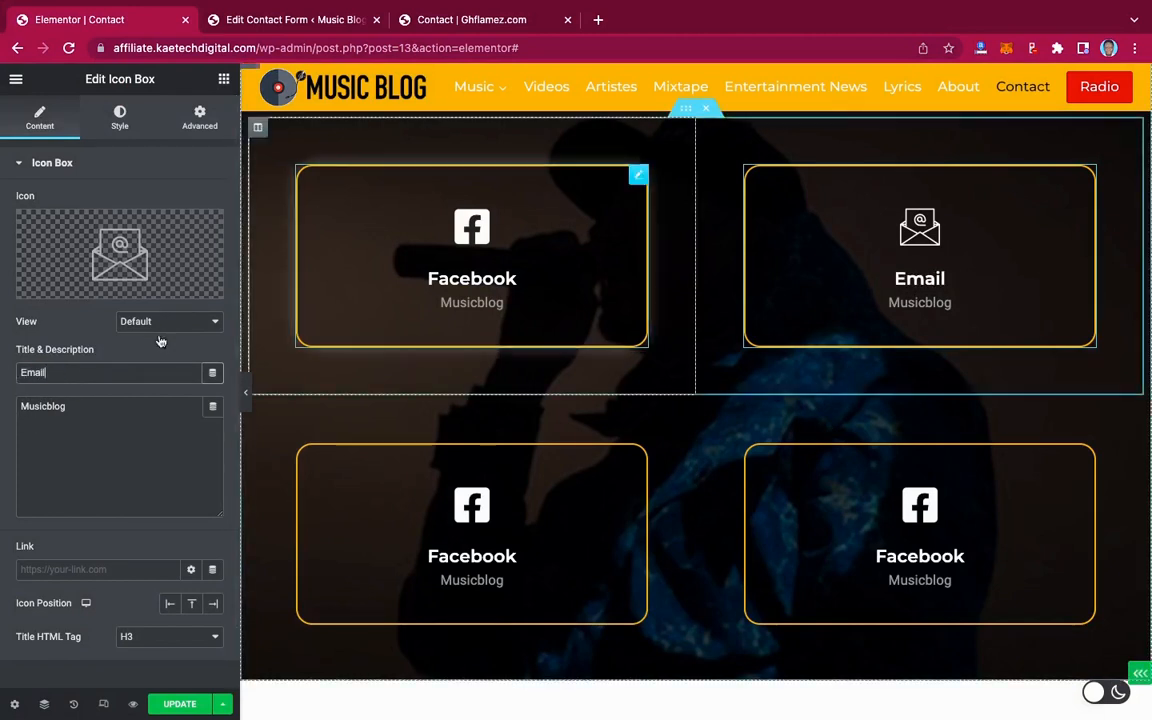
left_click(21, 408)
key("Delete")
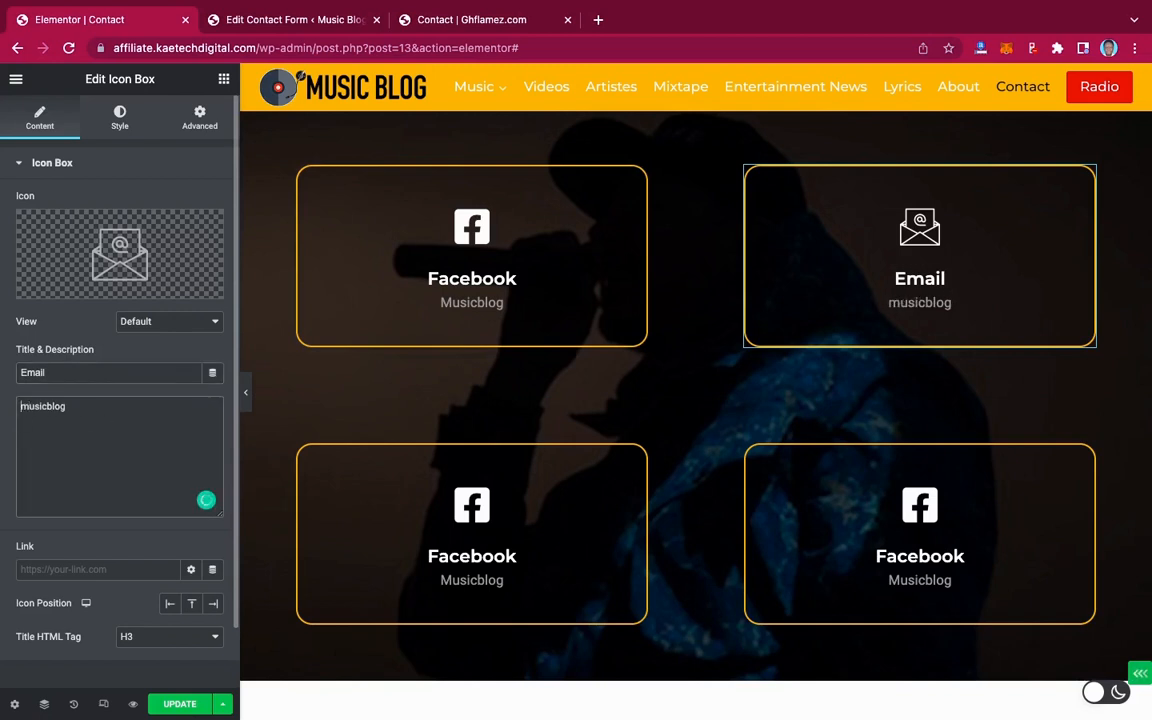
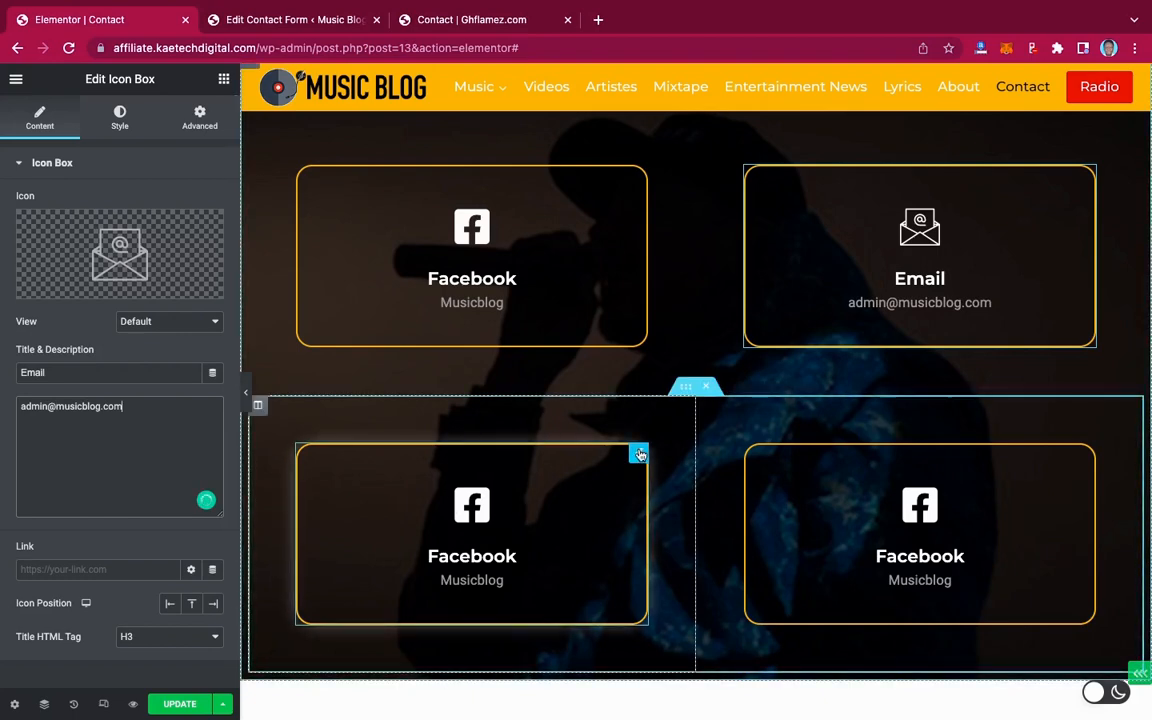
Change the bottom-left box's title from Facebook to 'Instagram'
left_click(639, 455)
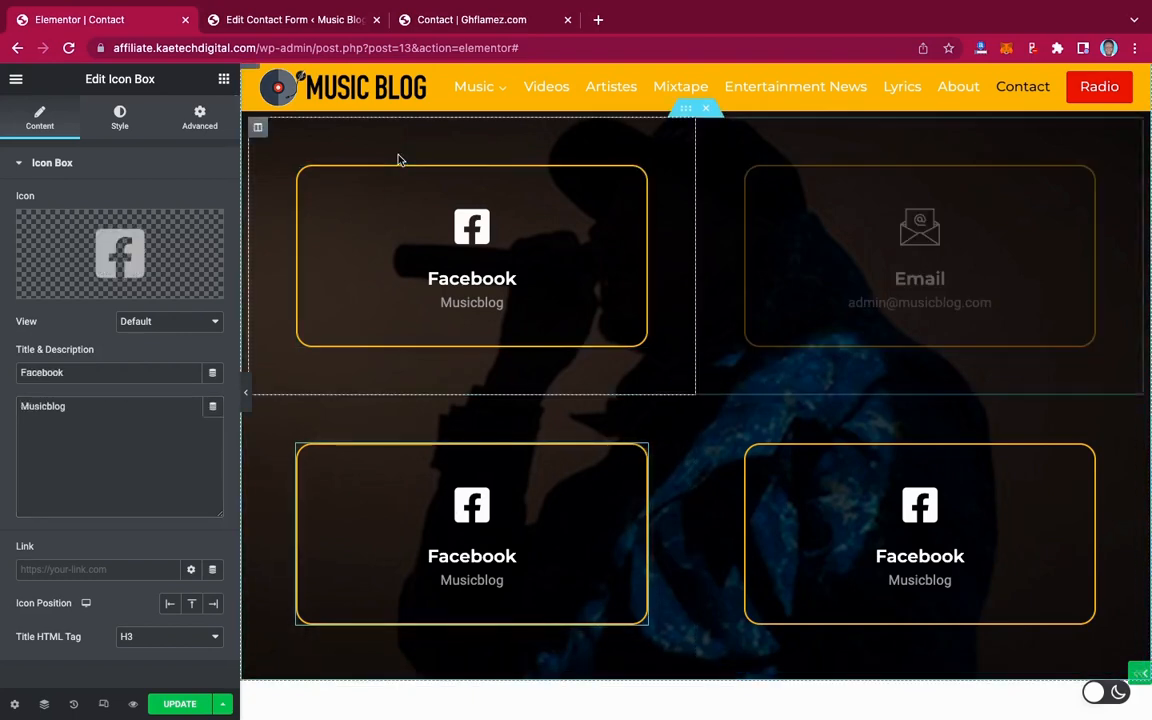
left_click(493, 28)
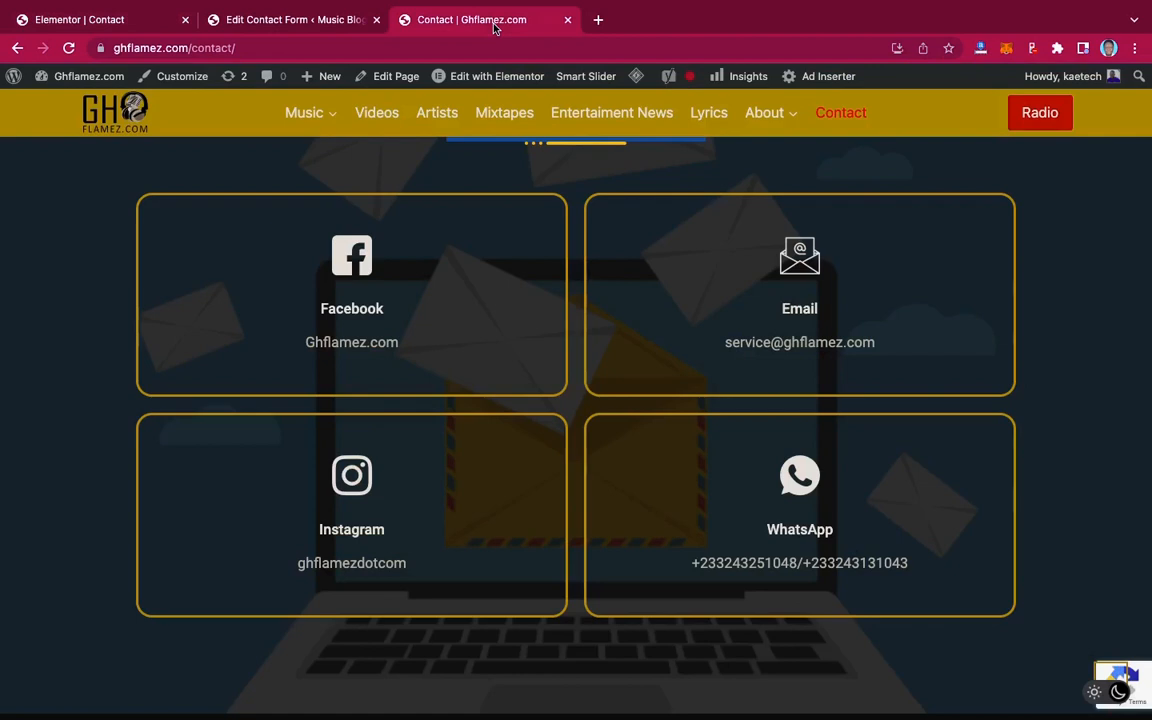
left_click(85, 19)
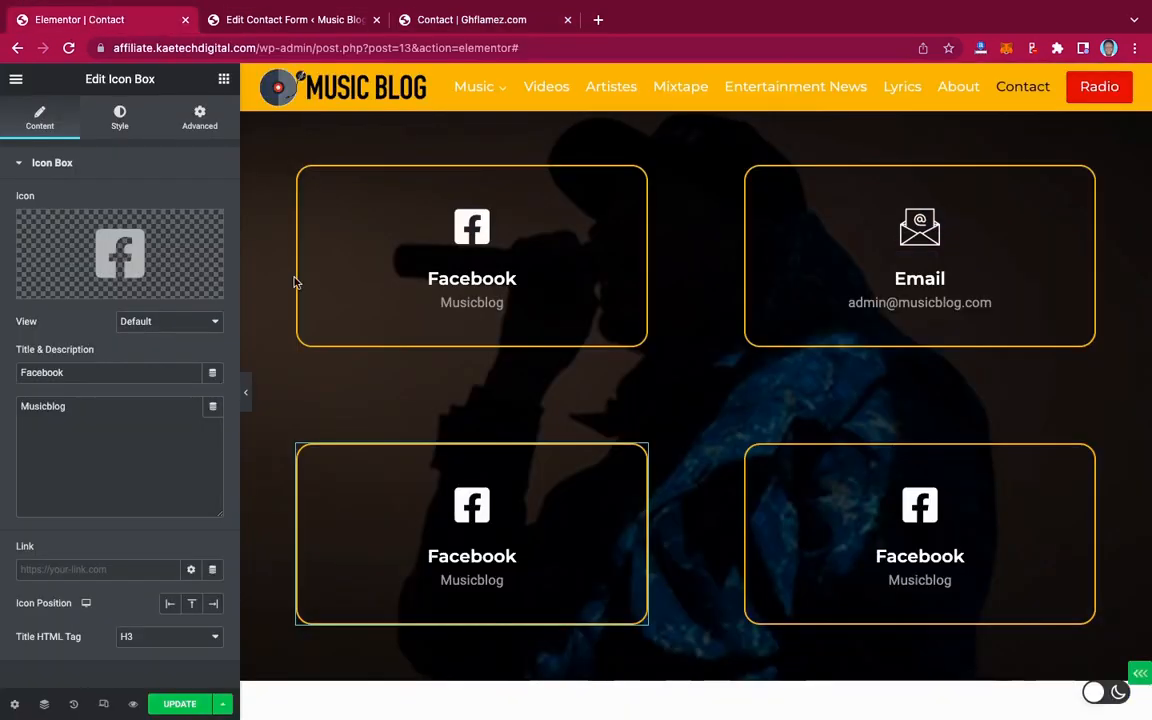
left_click_drag(76, 373, 14, 373)
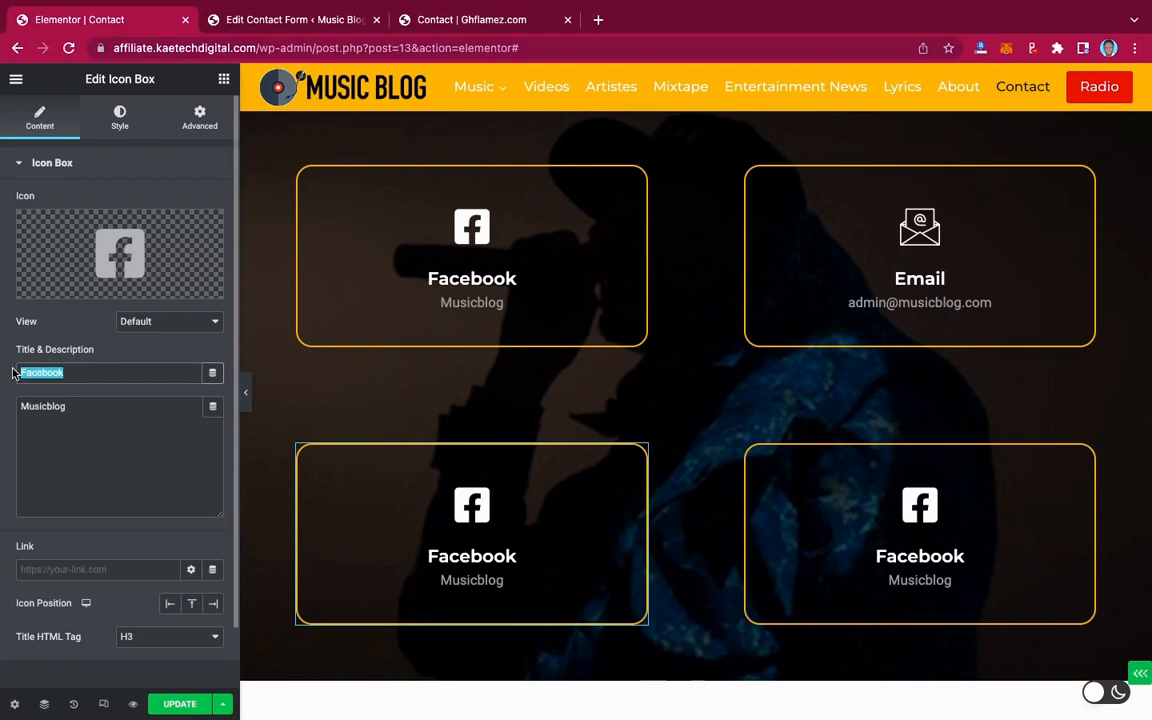
type("Instagram")
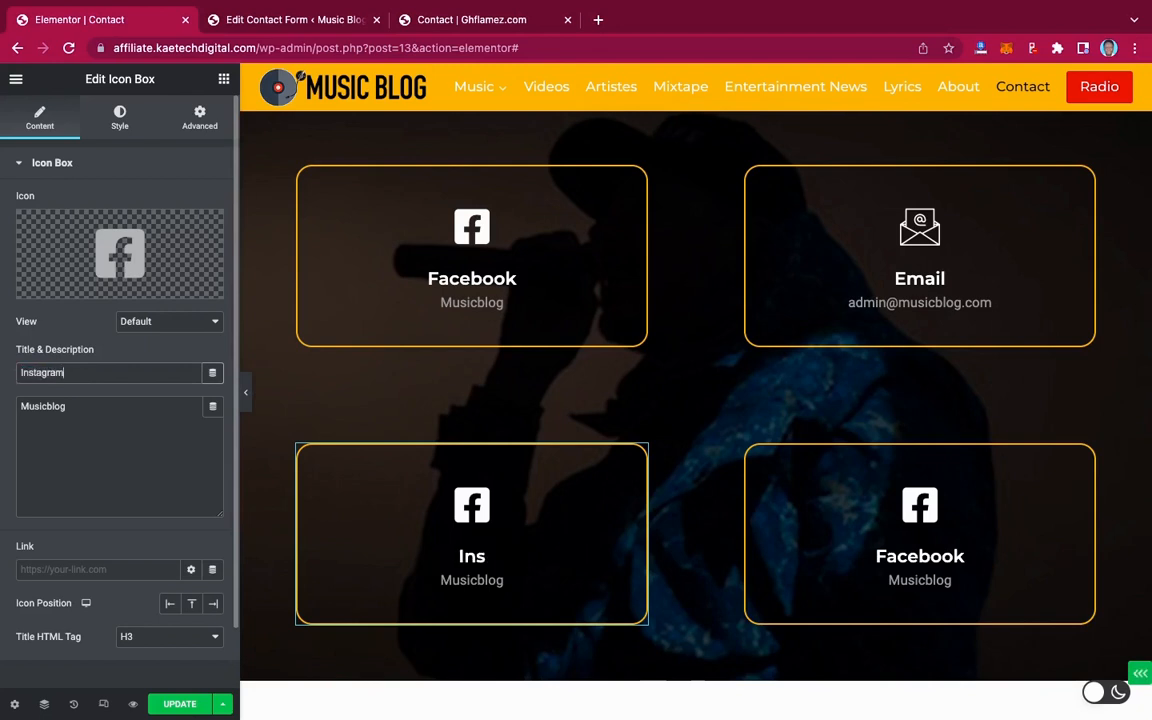
Swap its icon for the first Instagram icon from the Icon Library
left_click(84, 274)
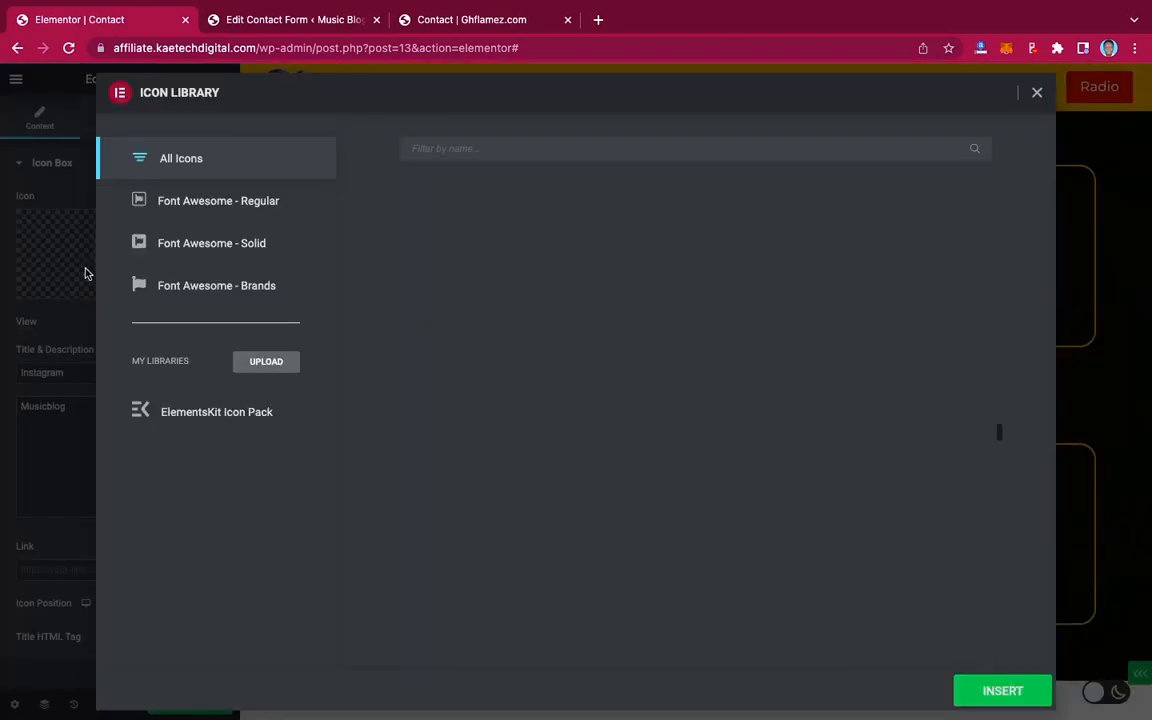
left_click(515, 148)
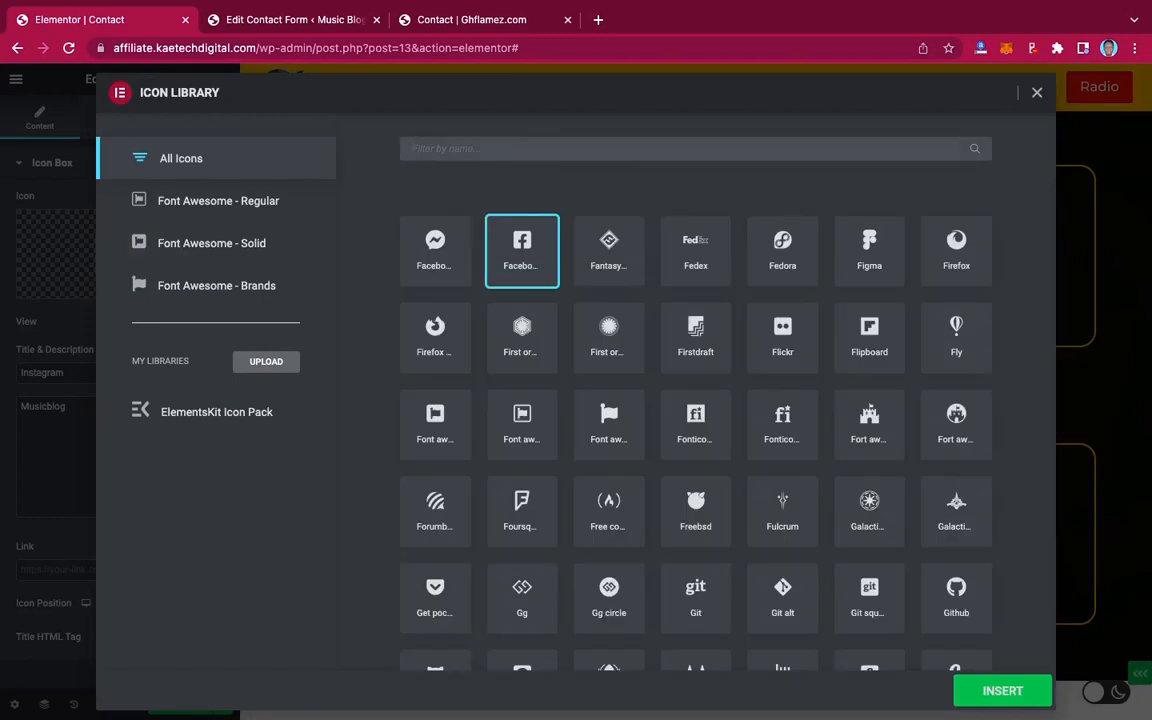
type("Instagram")
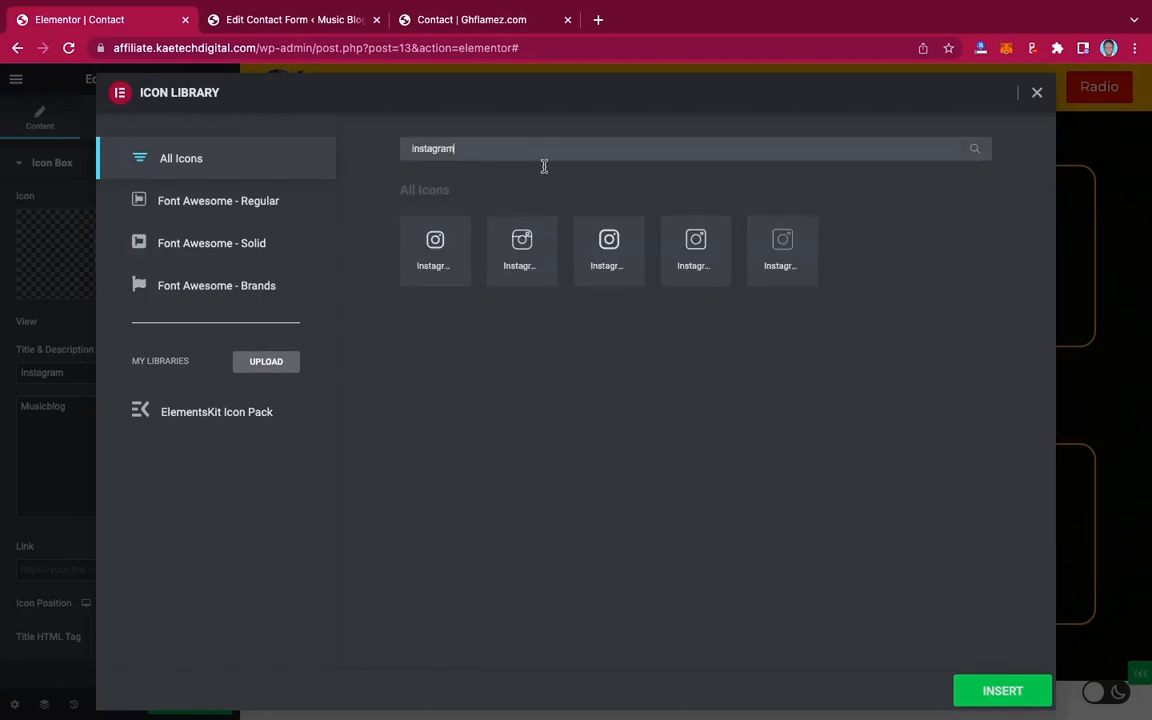
left_click(433, 244)
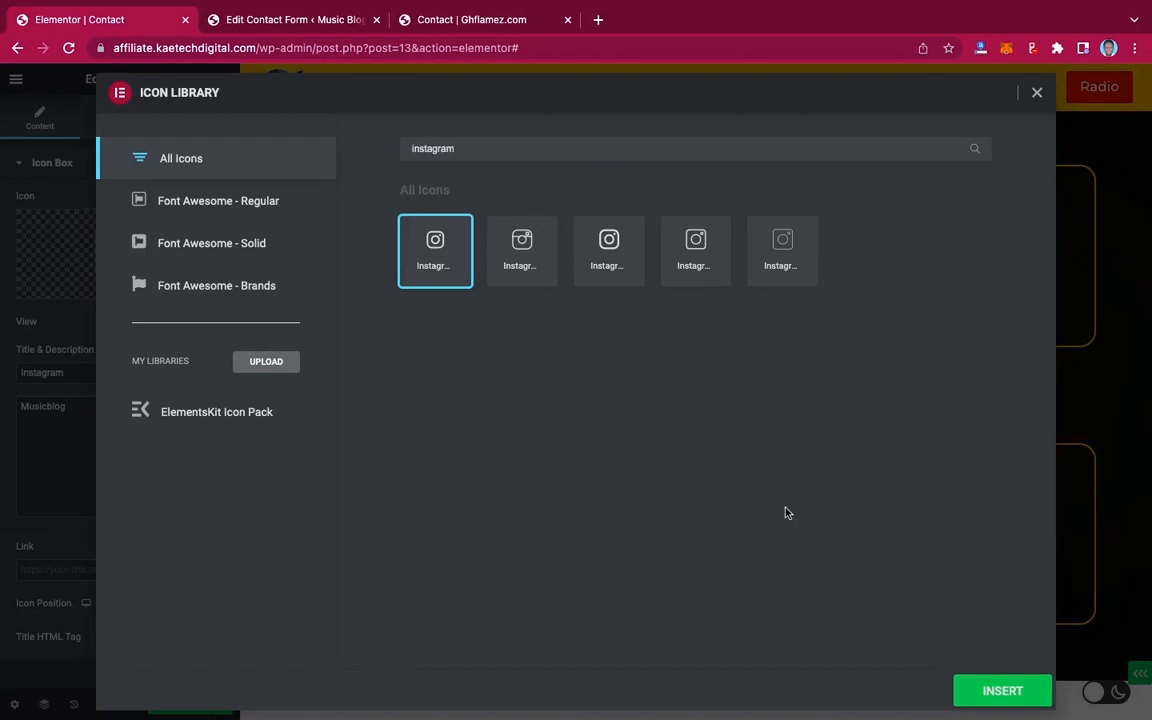
left_click(1001, 690)
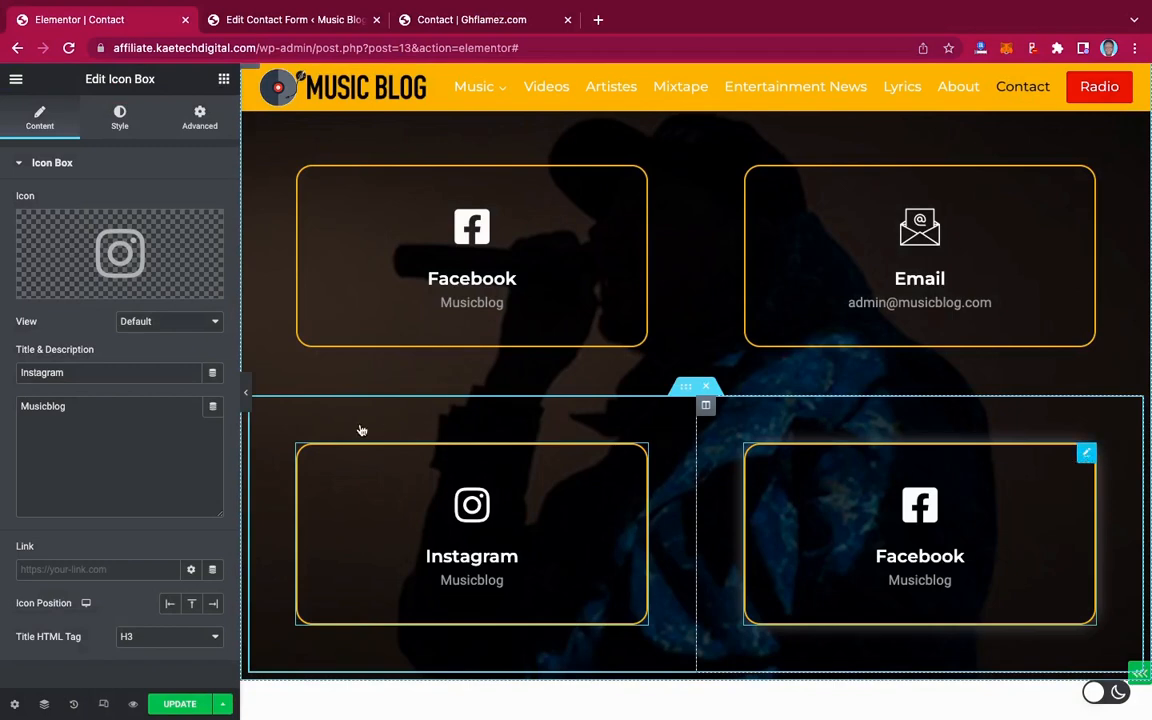
Give the bottom-right box the first WhatsApp icon from the Icon Library
left_click(88, 251)
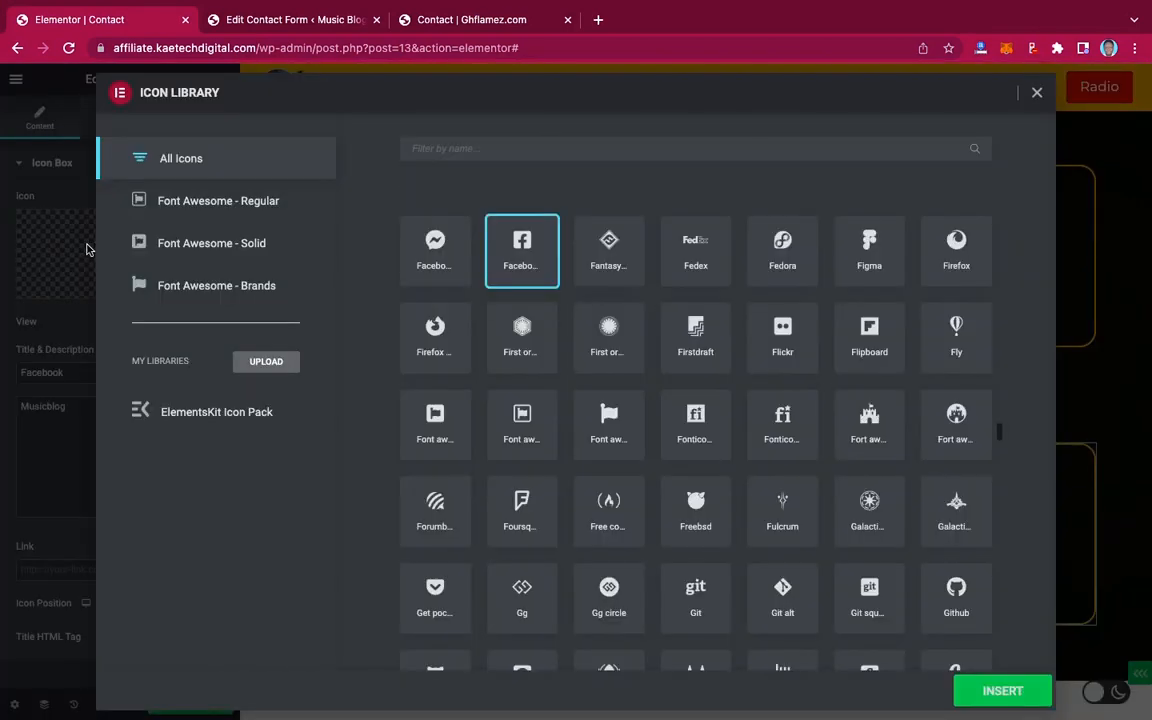
left_click(525, 151)
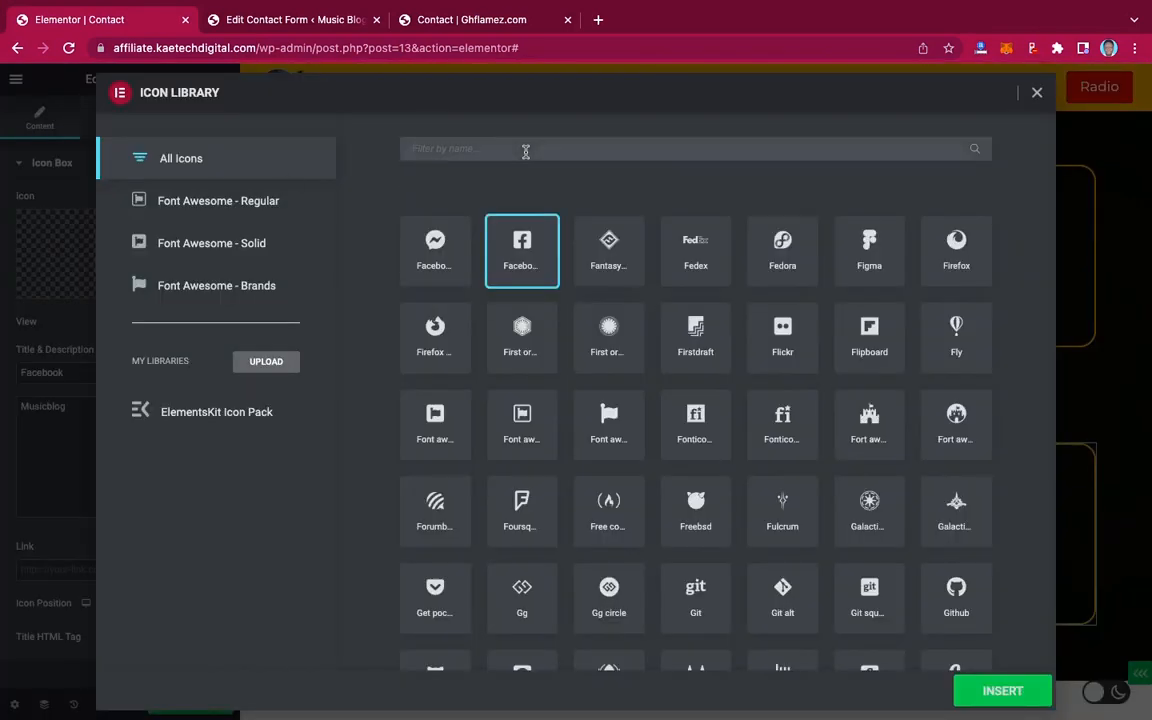
type("whatsa")
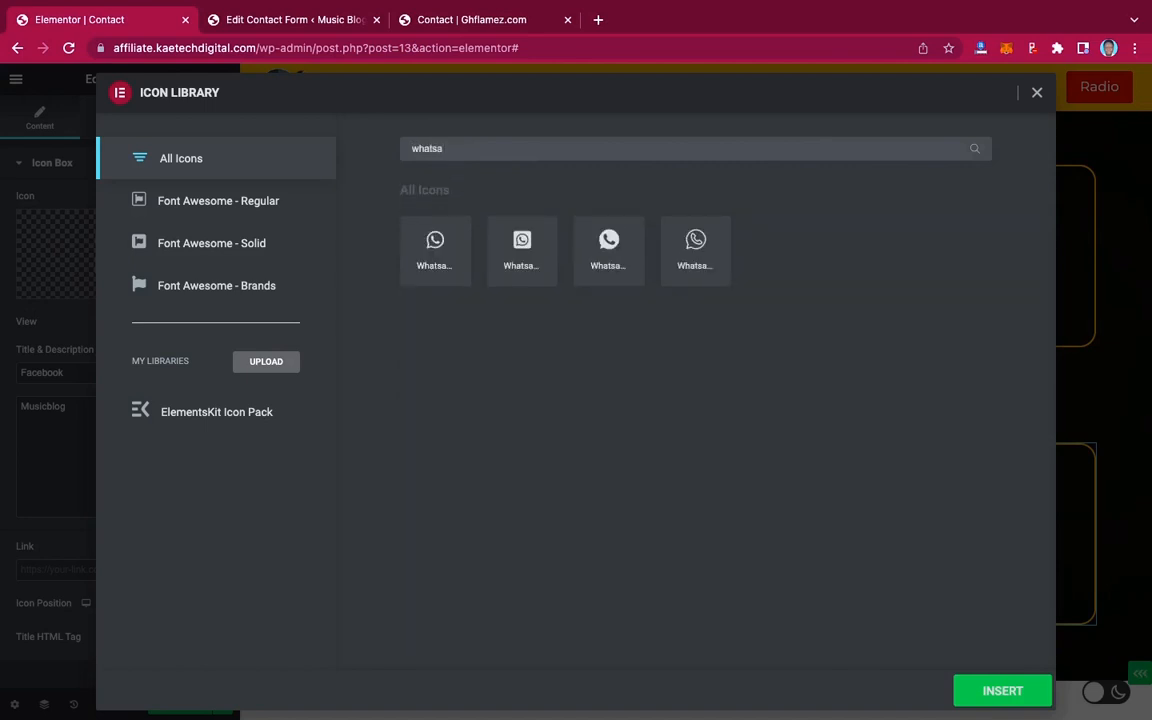
left_click(437, 244)
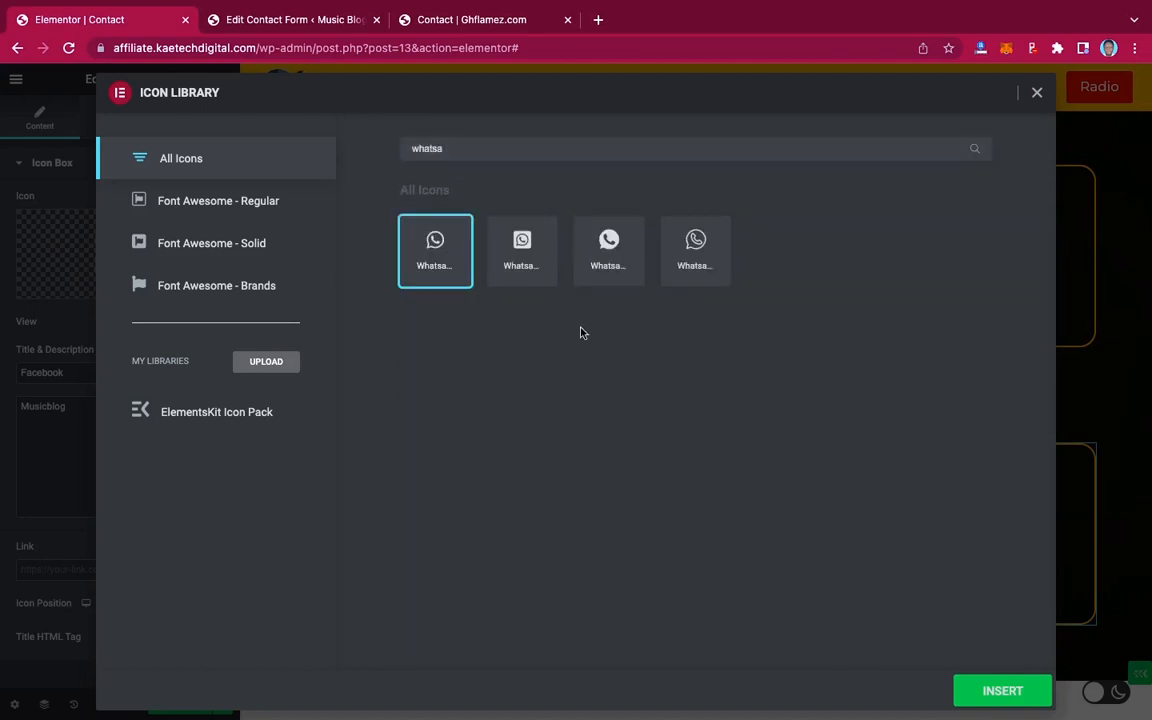
left_click(1002, 689)
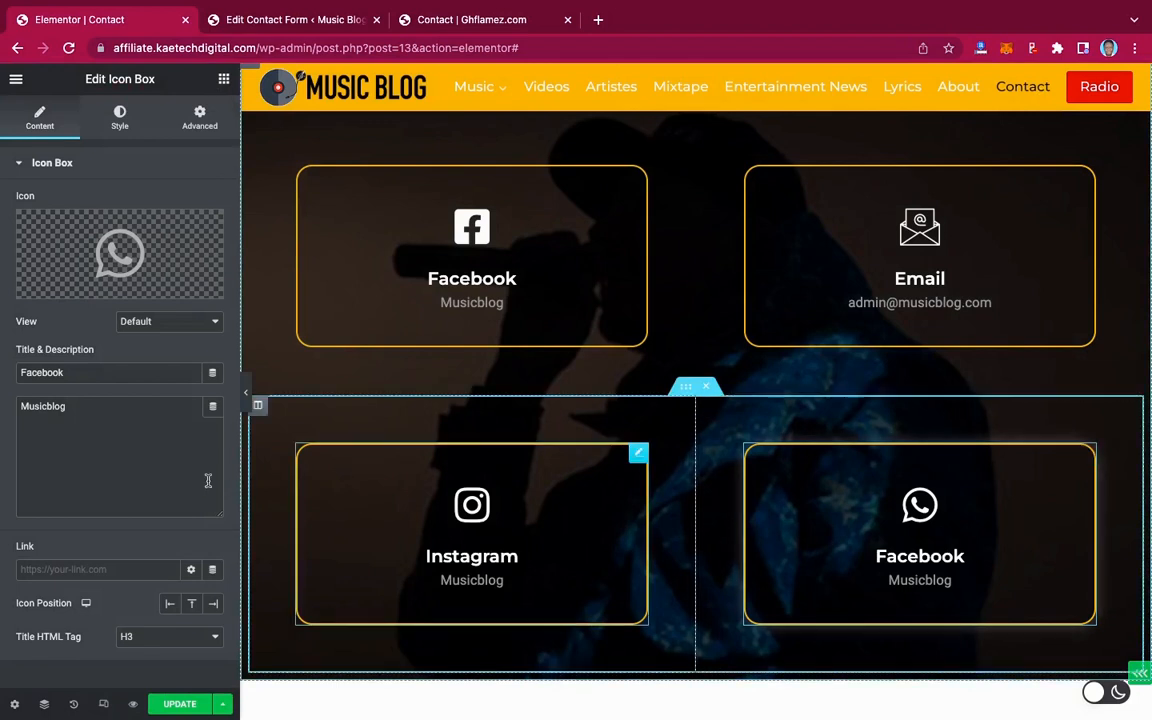
Retitle the box 'WhatsApp' and paste the phone number after a + as its description
left_click_drag(62, 373, 3, 377)
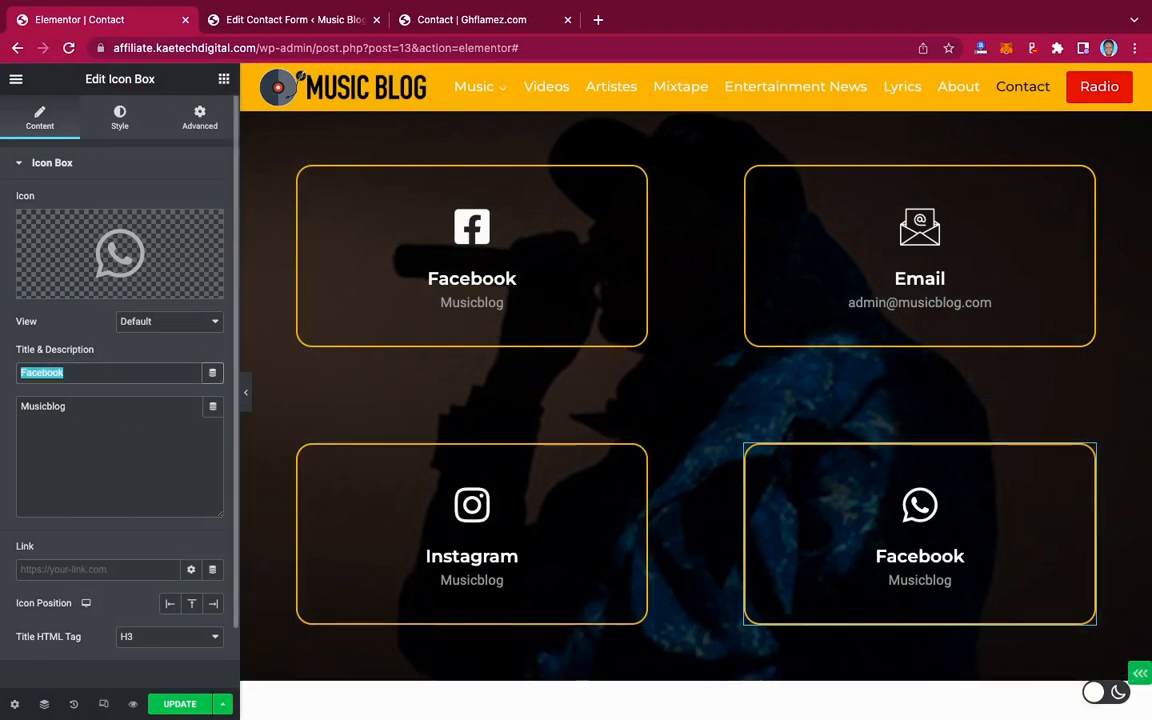
type("WhatsApp")
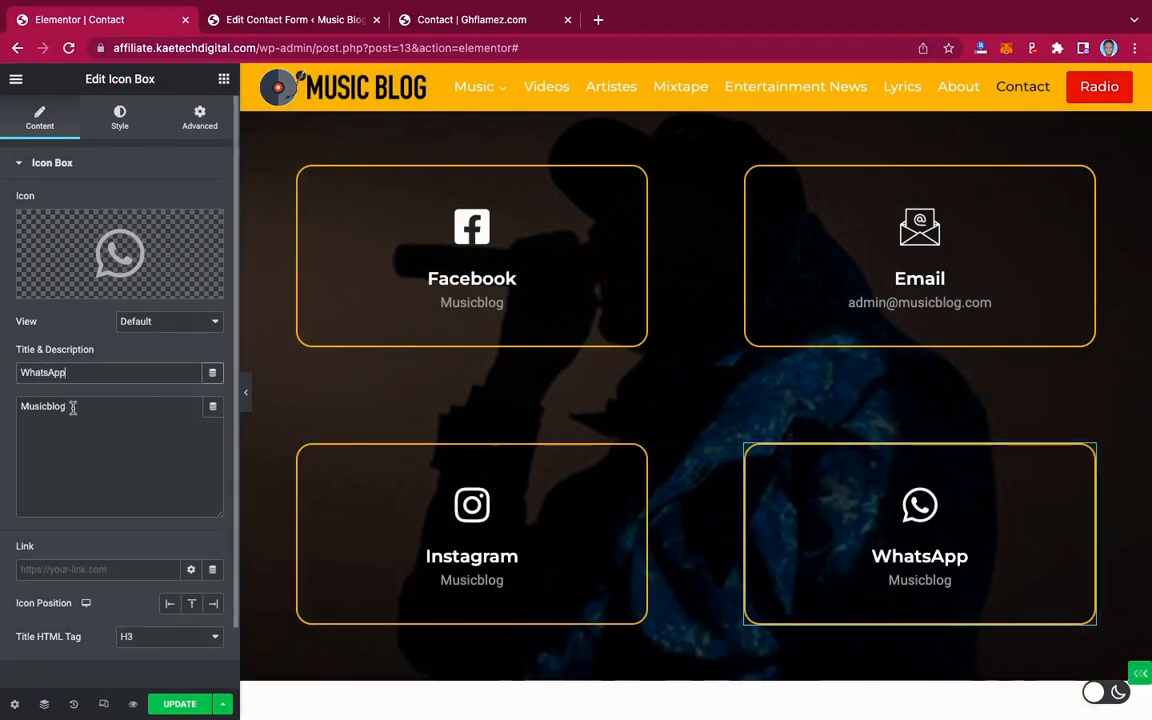
left_click_drag(72, 407, 3, 405)
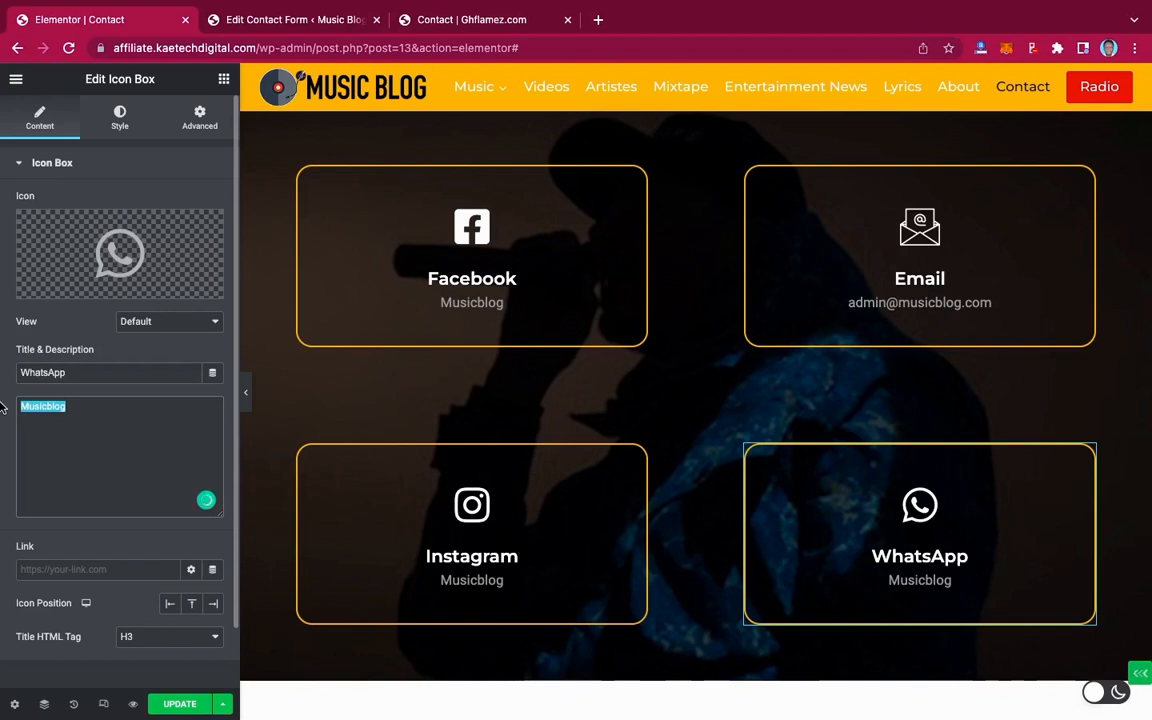
type("+")
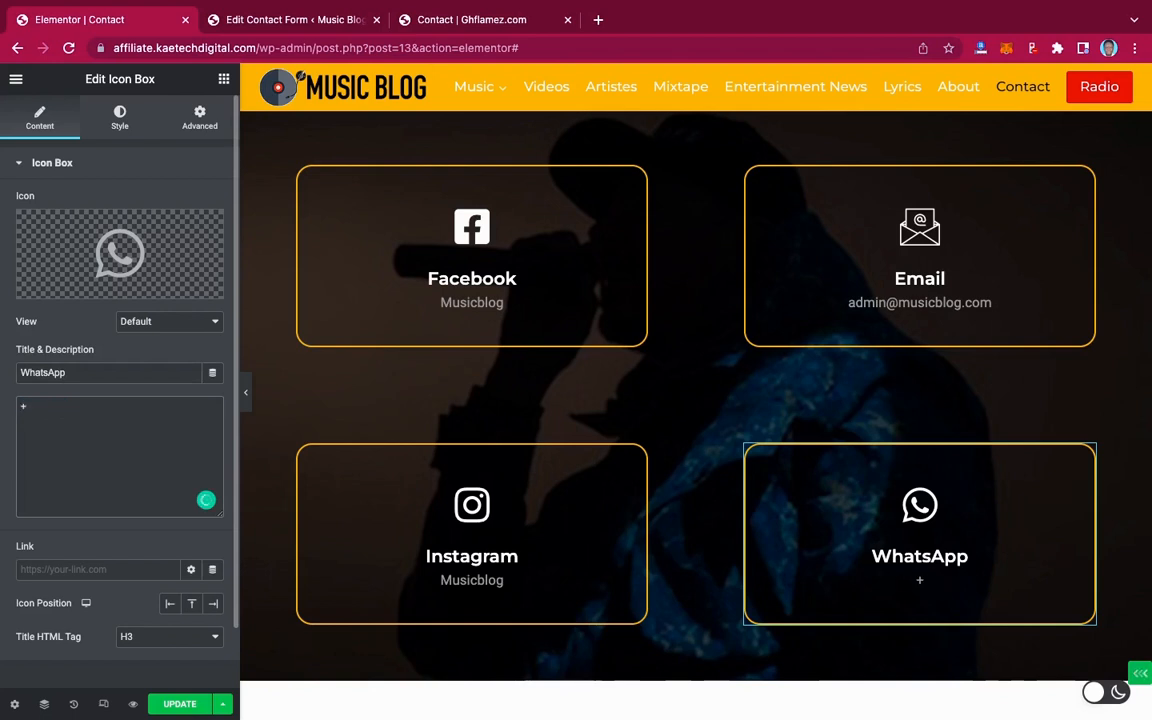
key("ctrl+v")
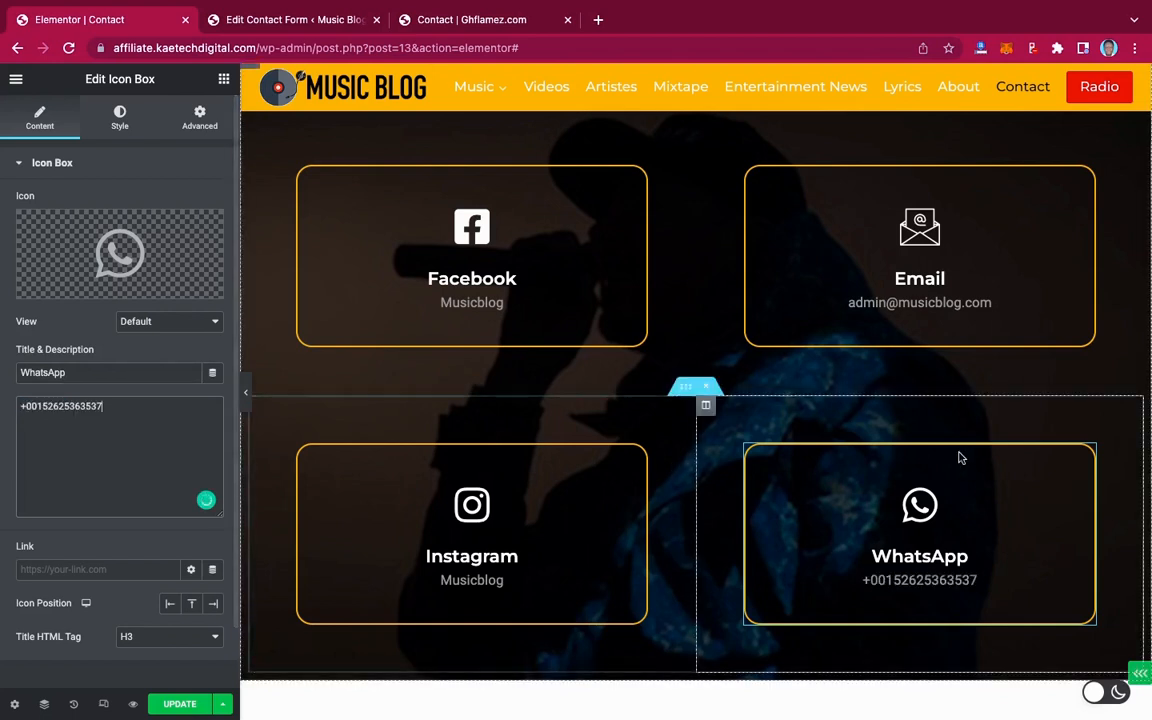
Unlink the section padding, set 90 px top and bottom, and update the page
scroll(1015, 488, "down", 3)
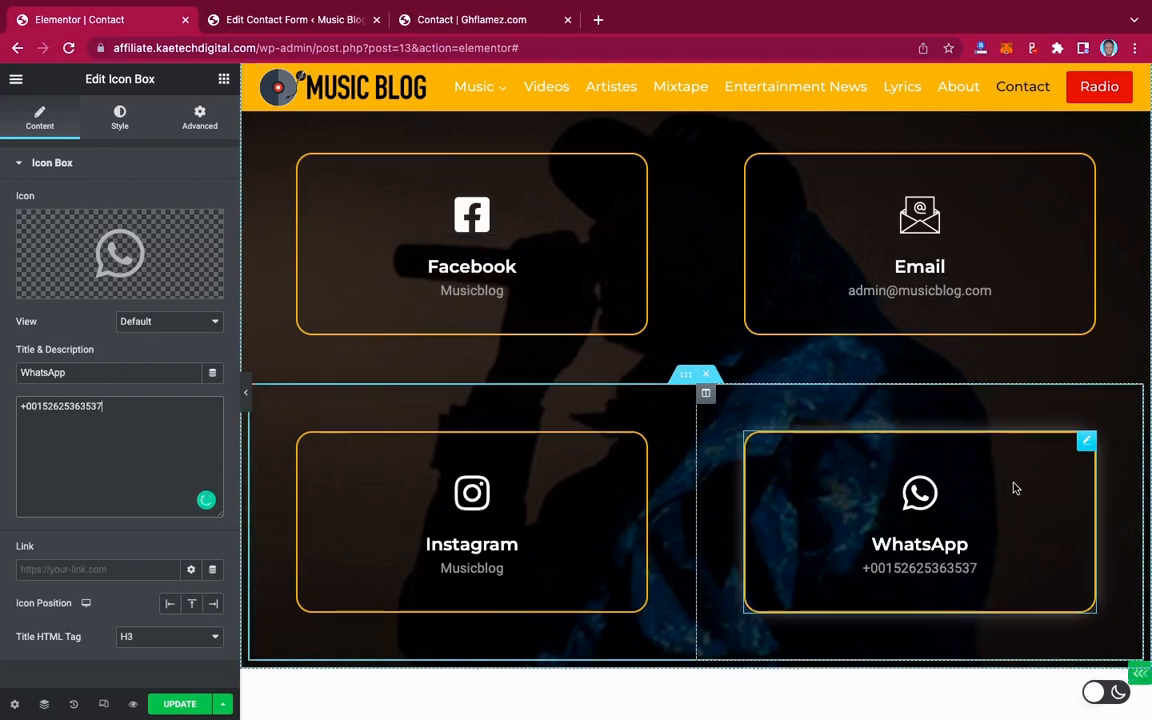
scroll(1015, 488, "up", 4)
scroll(1015, 488, "up", 6)
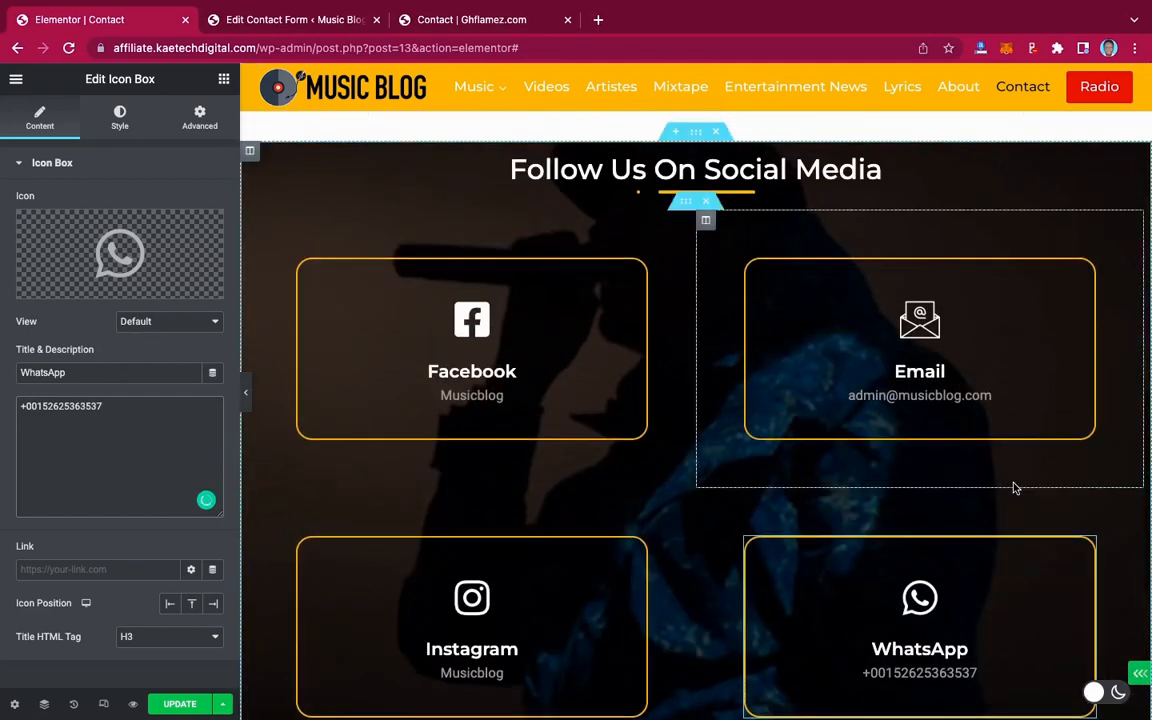
scroll(1013, 484, "down", 3)
scroll(1013, 484, "down", 5)
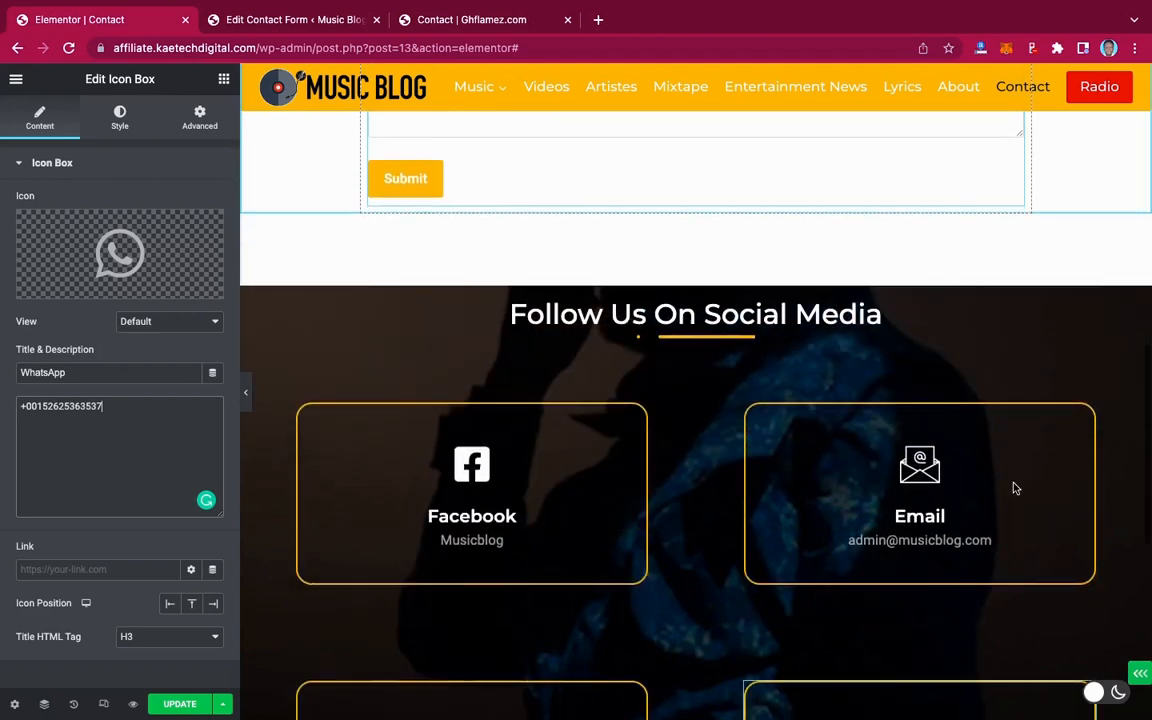
scroll(1013, 488, "up", 2)
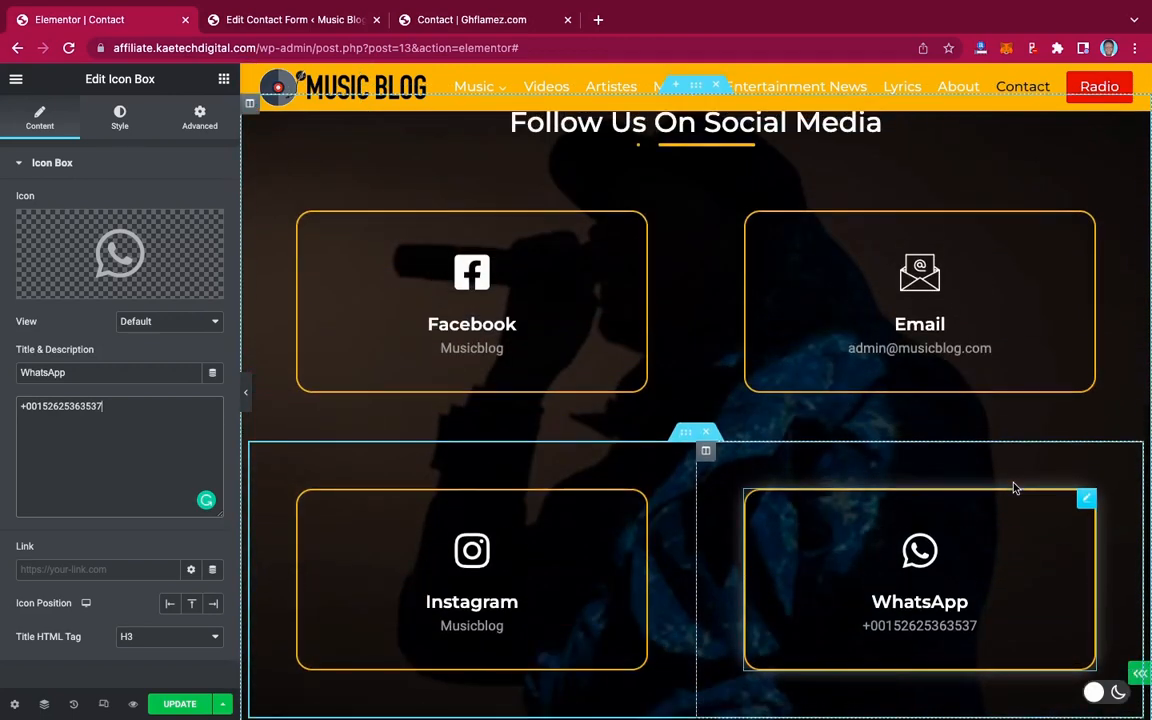
scroll(1013, 488, "up", 5)
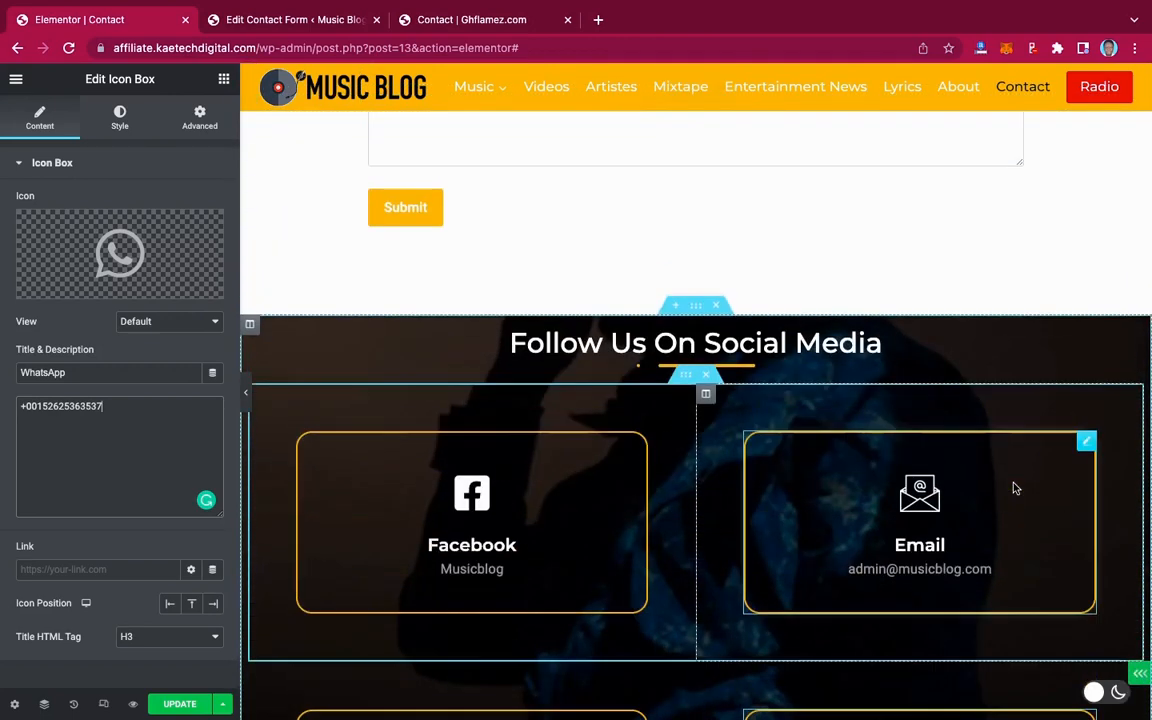
scroll(1013, 488, "down", 2)
scroll(1013, 488, "down", 1)
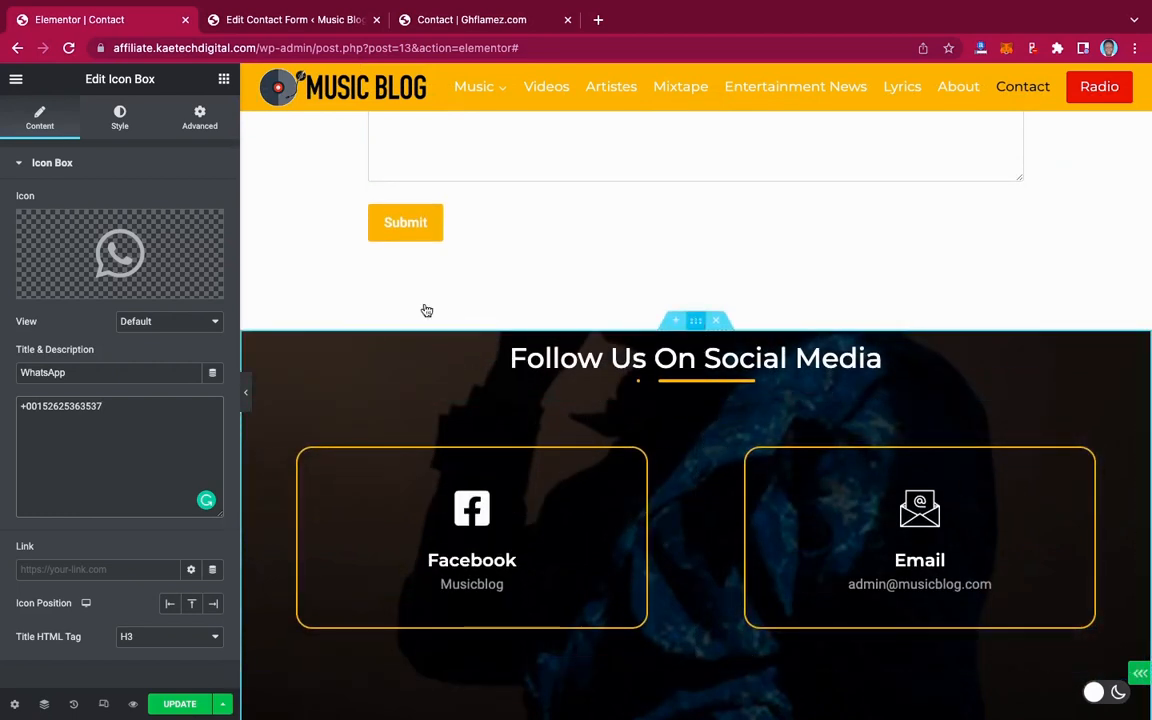
left_click(200, 117)
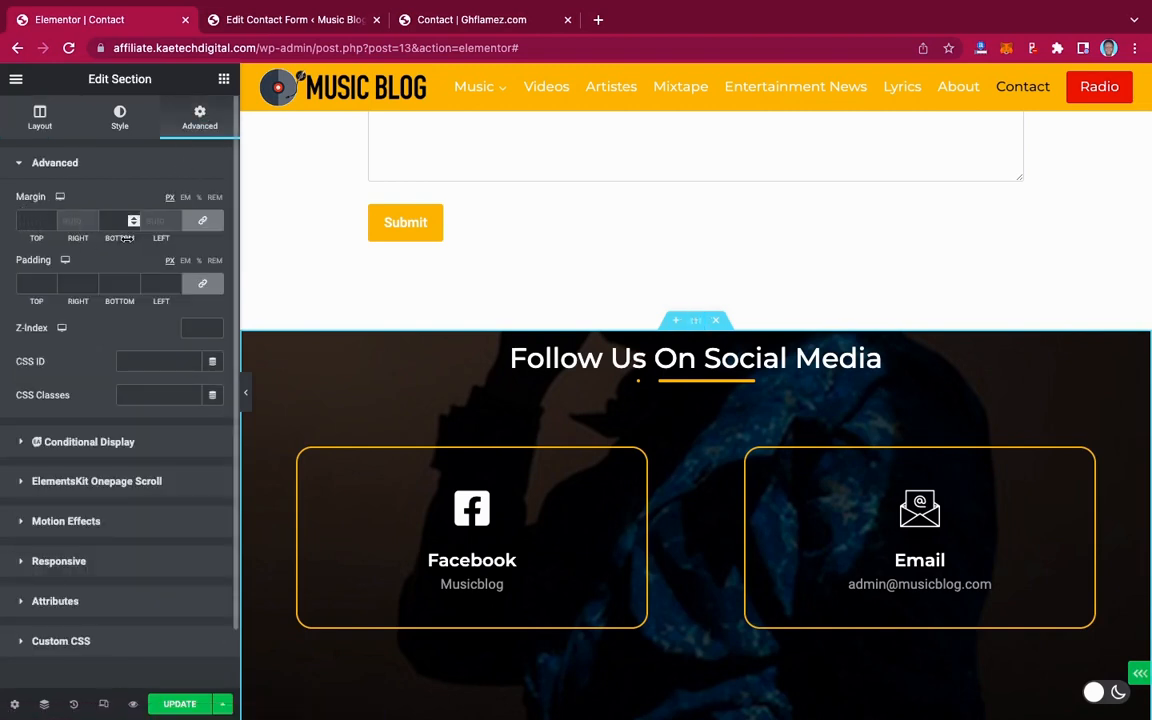
left_click(197, 287)
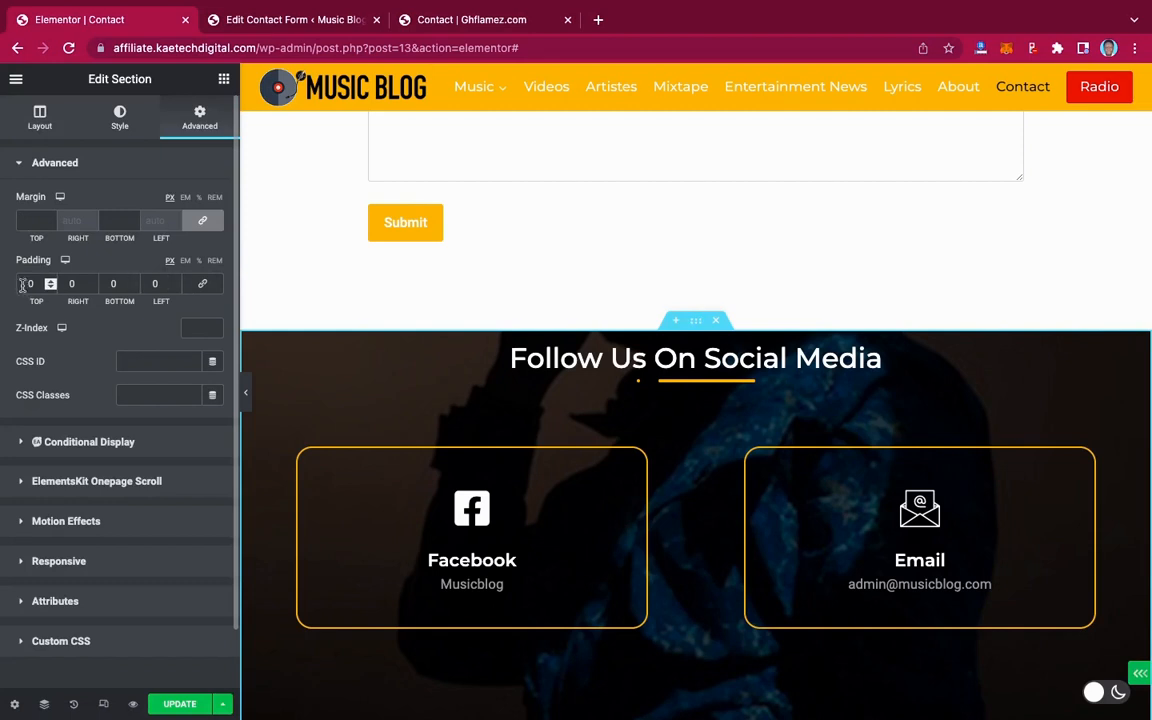
type("90")
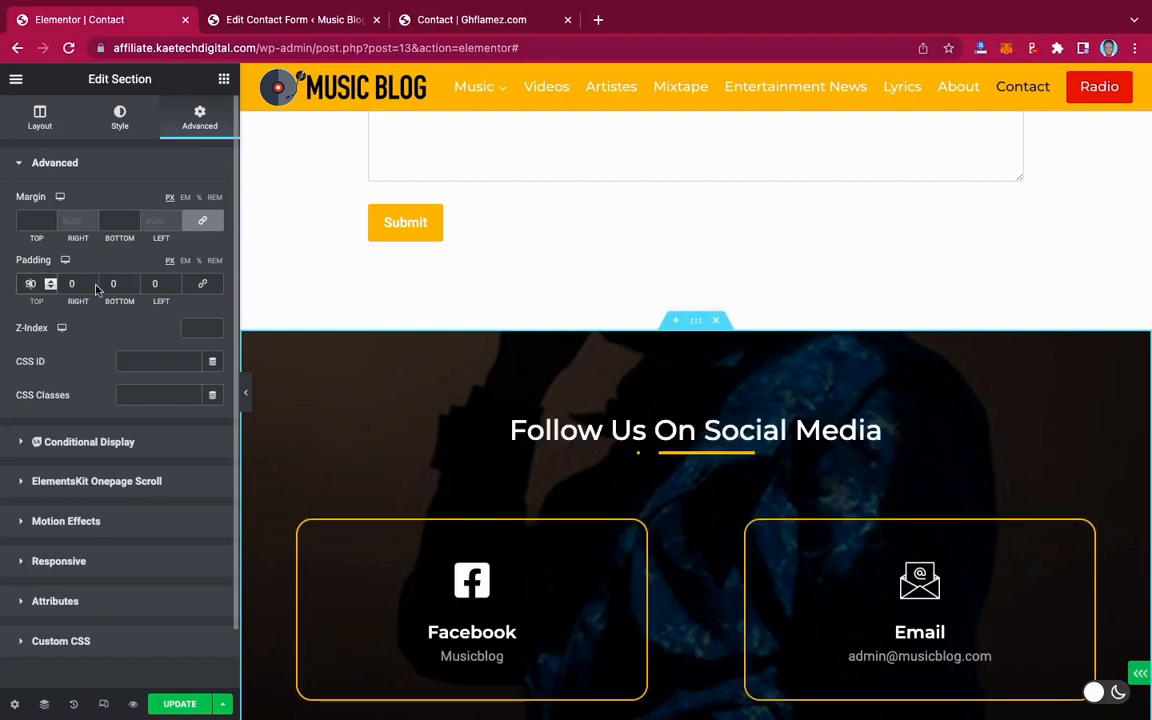
left_click(115, 284)
type("90")
left_click(180, 704)
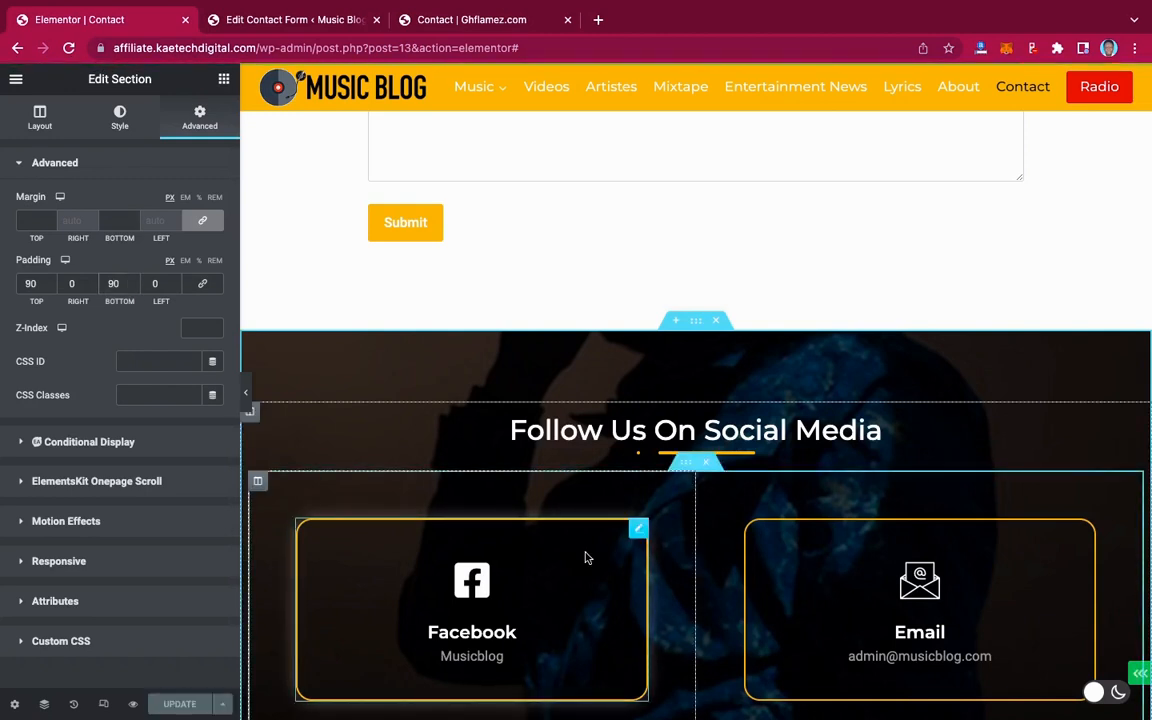
left_click(16, 79)
View the live Contact page and scroll through the contact form and four social boxes
left_click(82, 368)
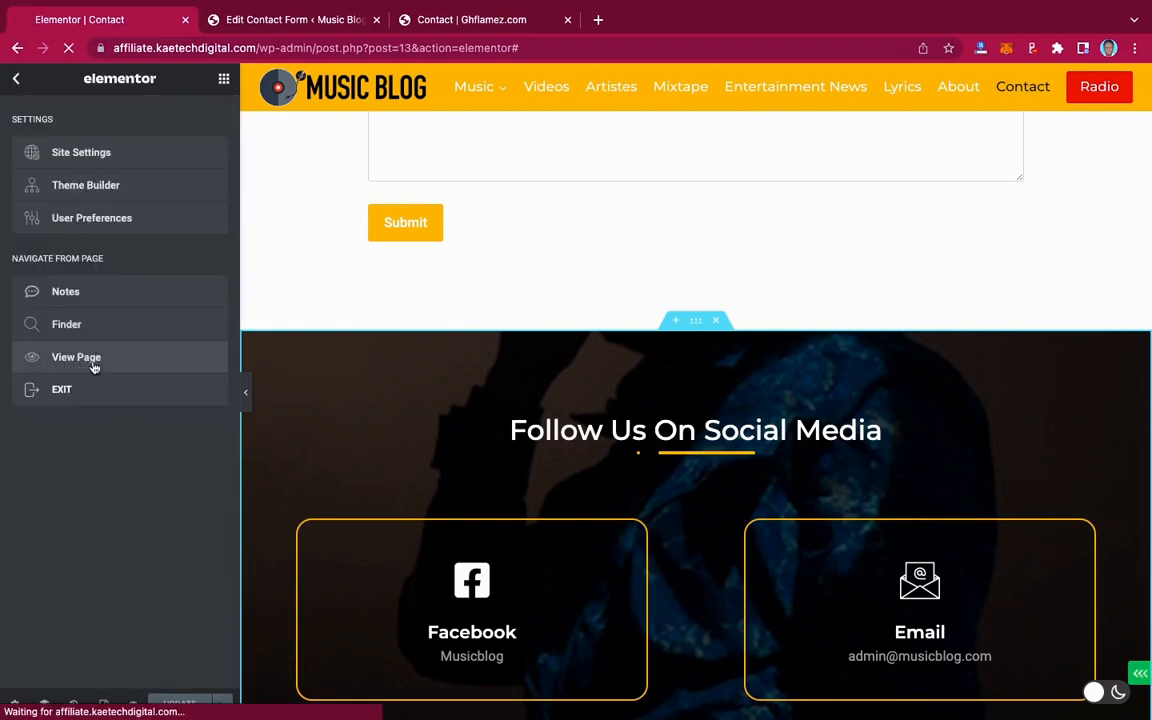
scroll(843, 469, "down", 7)
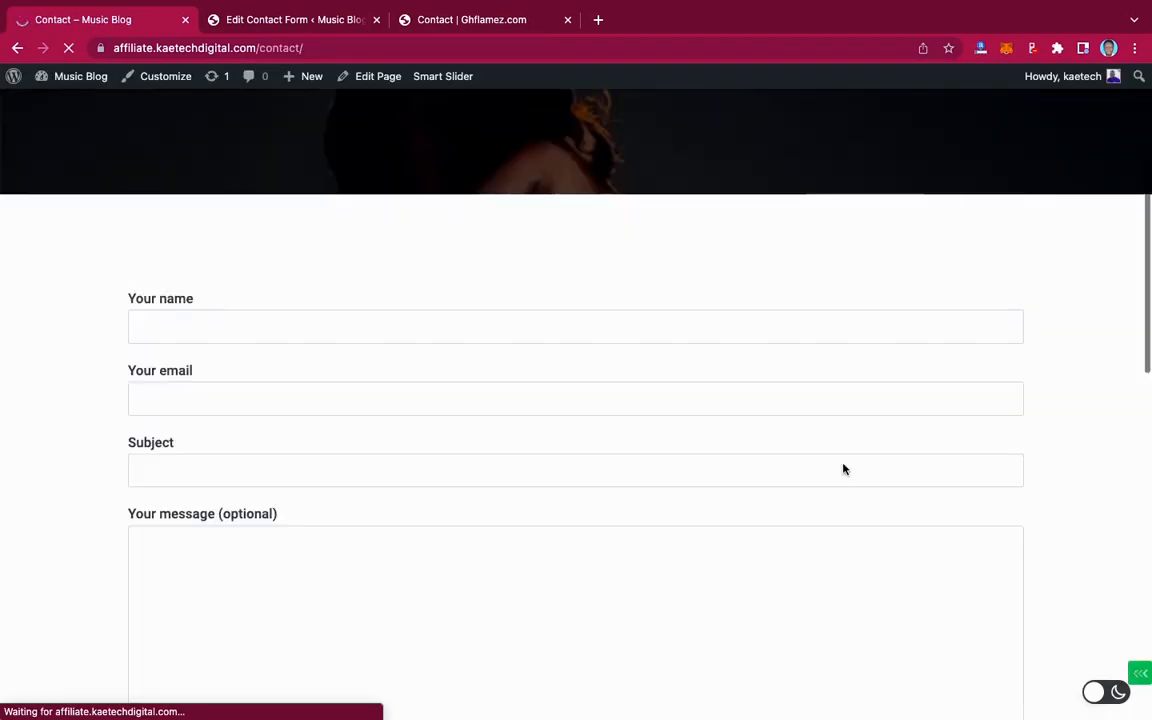
scroll(843, 469, "down", 7)
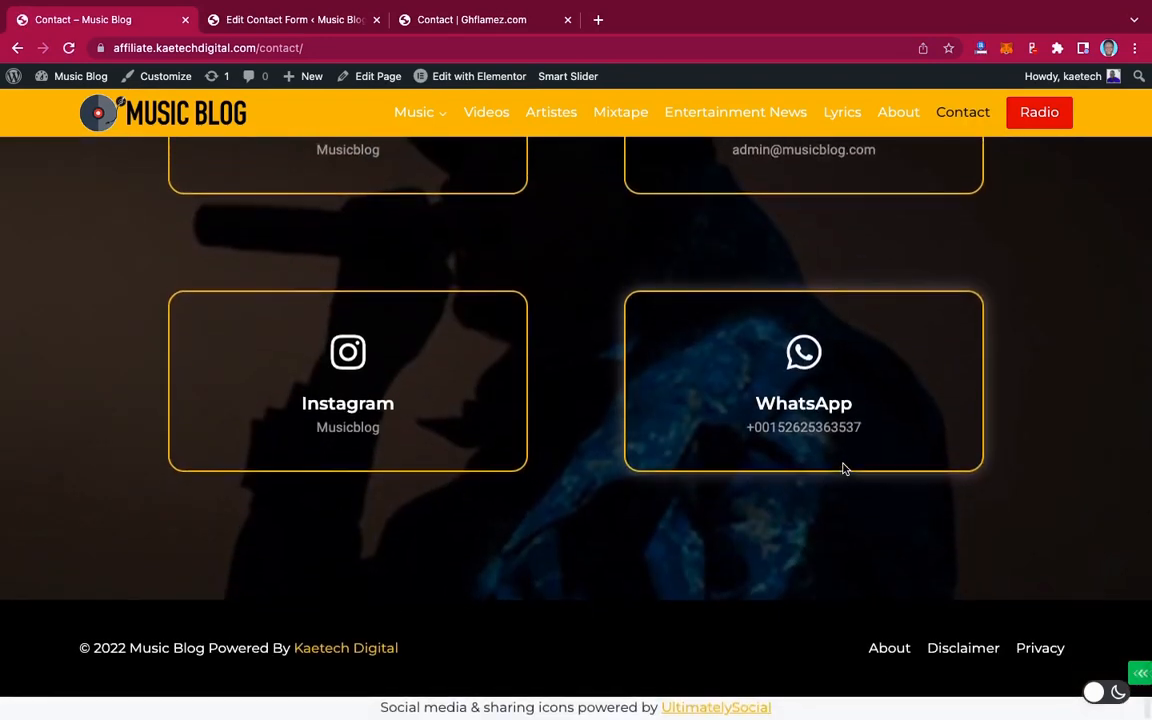
scroll(843, 469, "up", 12)
scroll(843, 469, "down", 14)
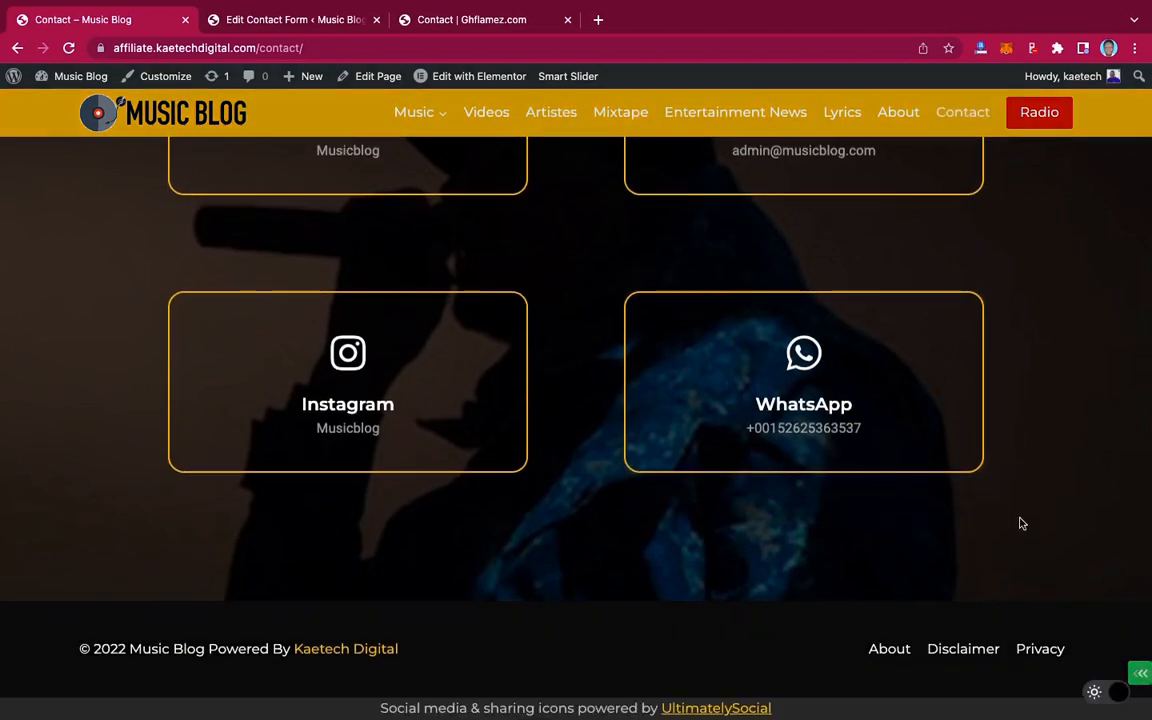
scroll(1021, 523, "up", 15)
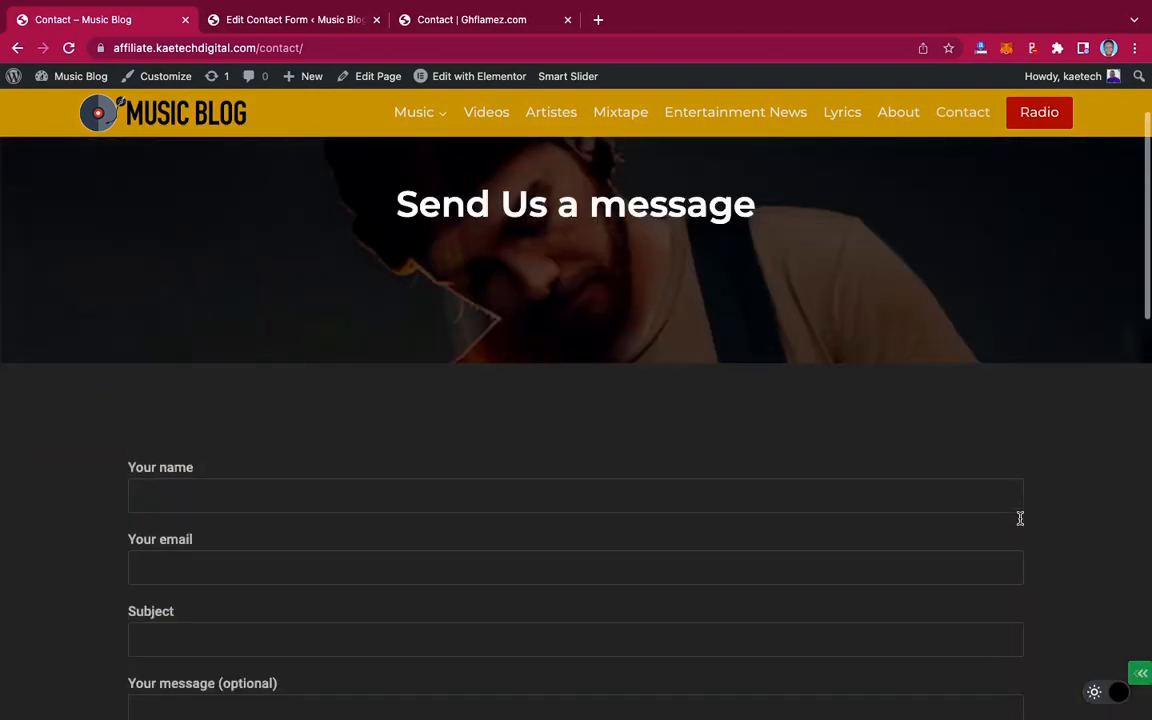
scroll(1020, 518, "up", 3)
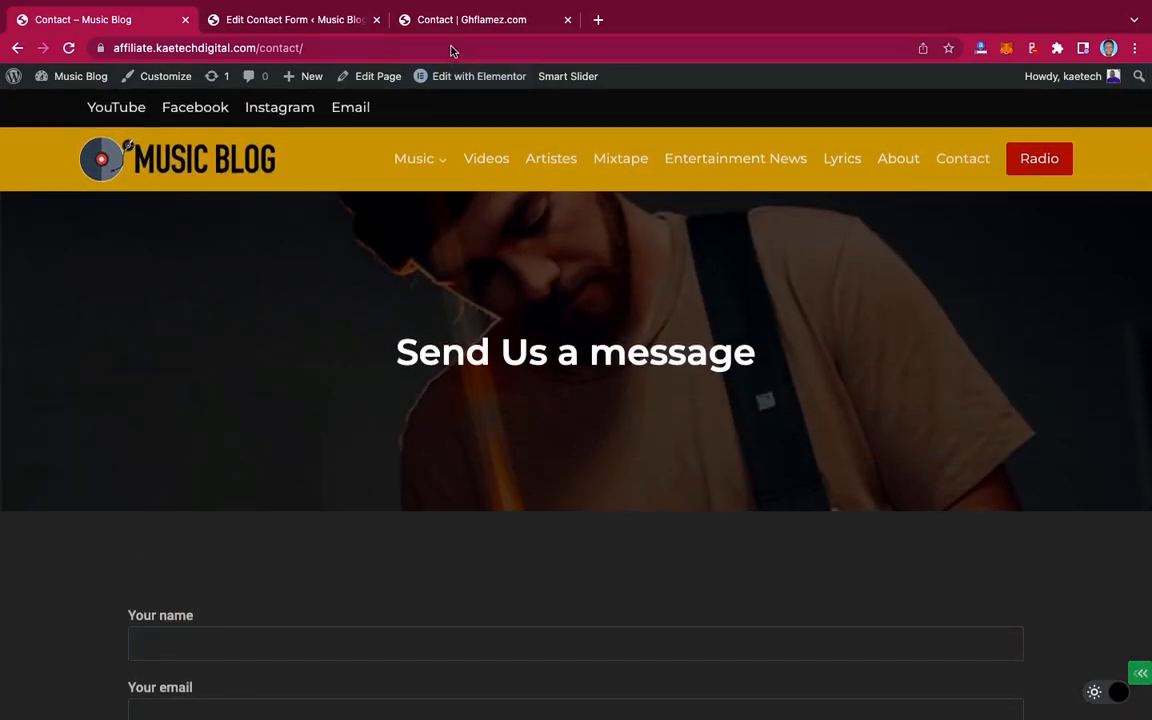
left_click(463, 22)
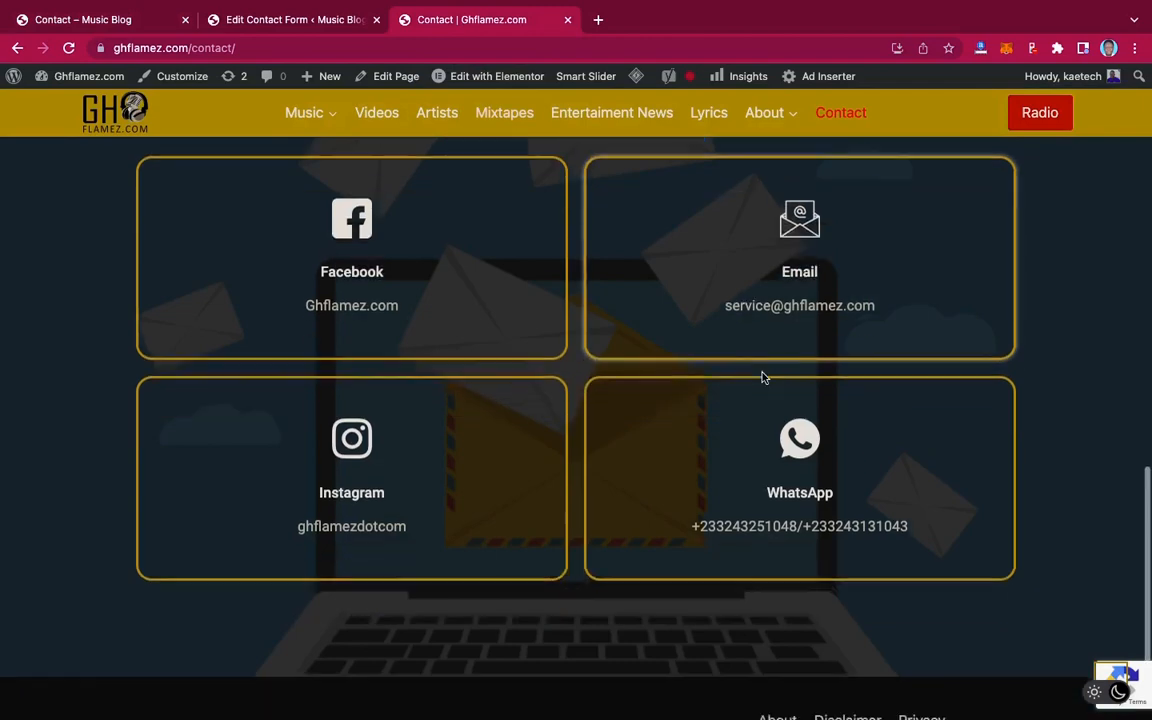
scroll(762, 378, "up", 10)
scroll(762, 378, "up", 2)
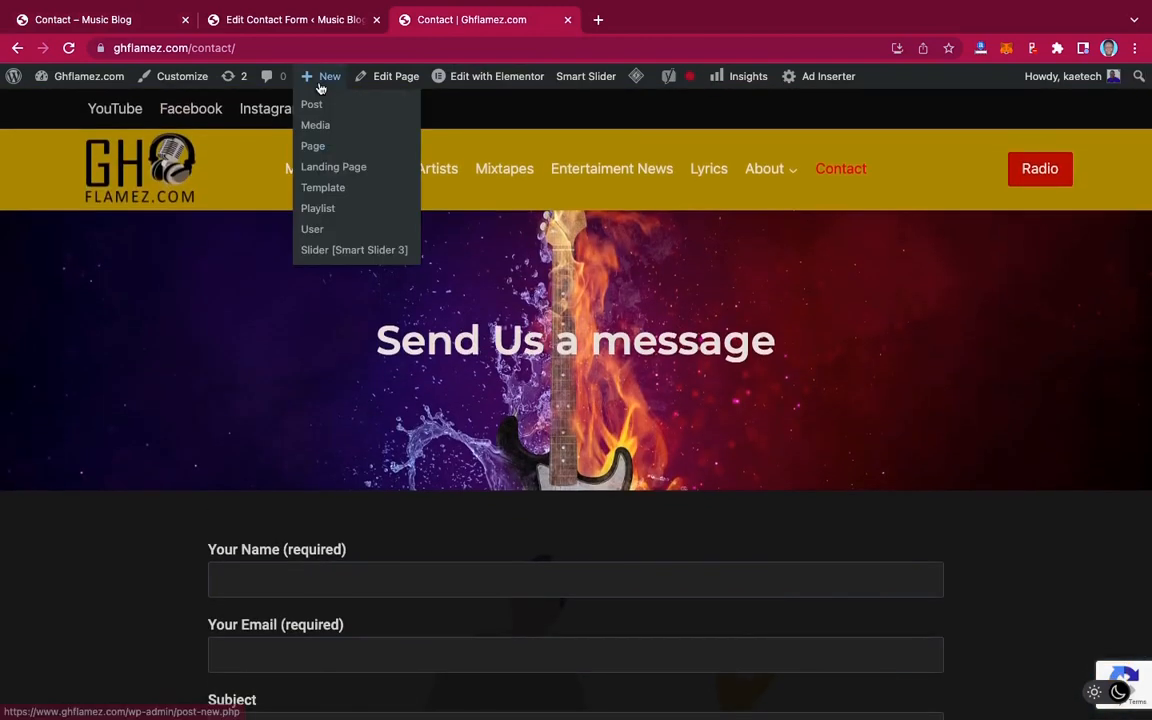
left_click(85, 19)
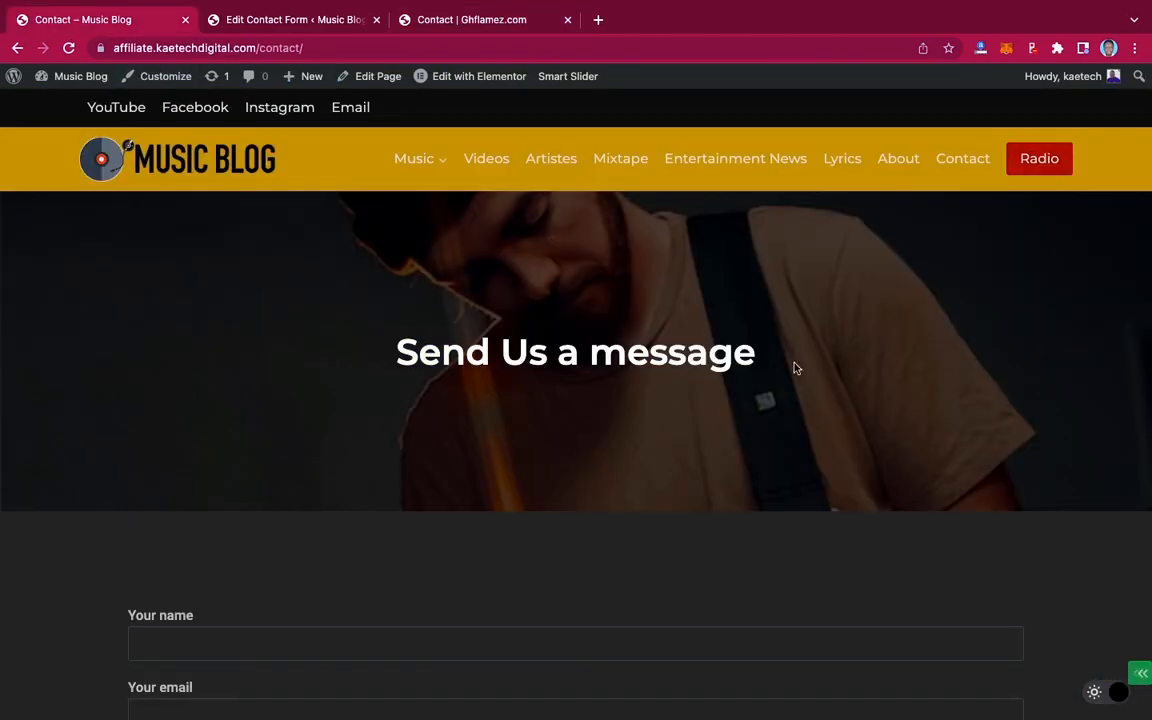
scroll(795, 366, "down", 6)
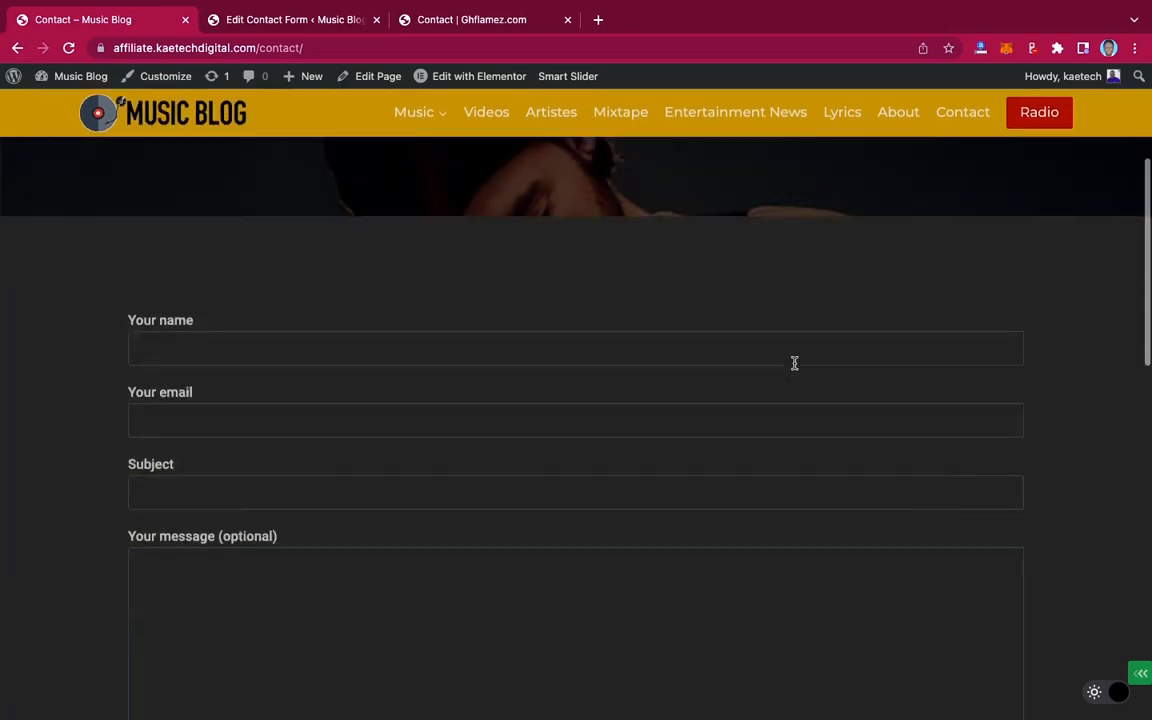
scroll(795, 363, "down", 8)
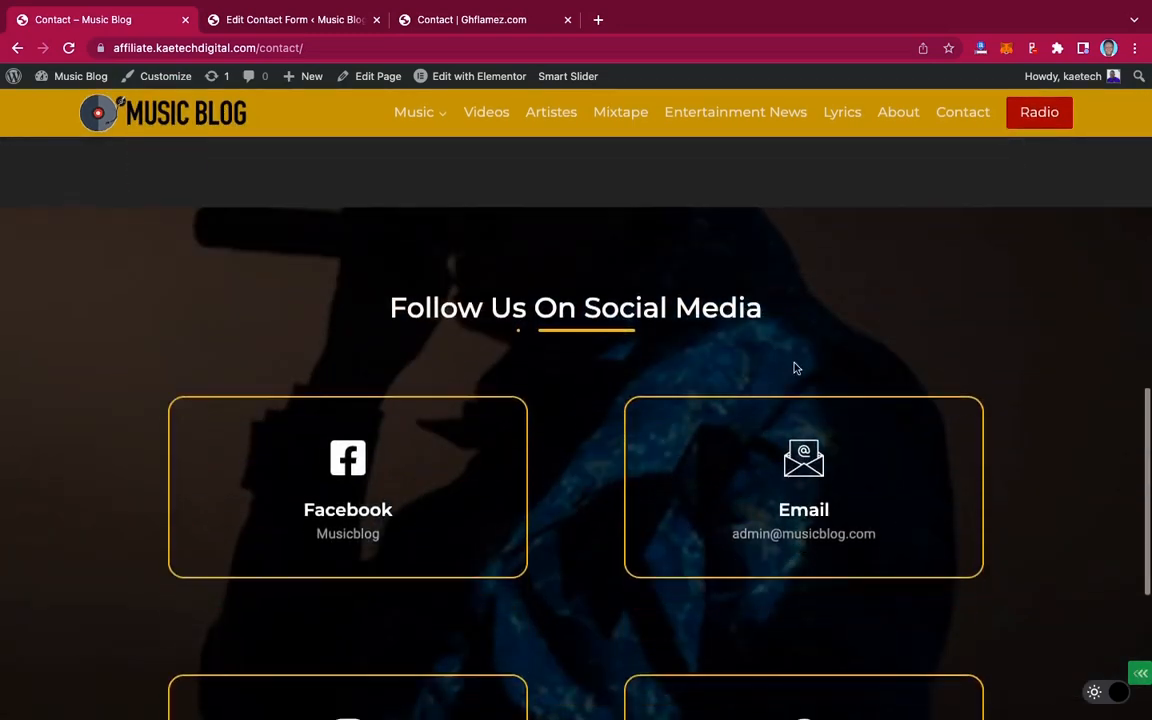
scroll(795, 367, "up", 15)
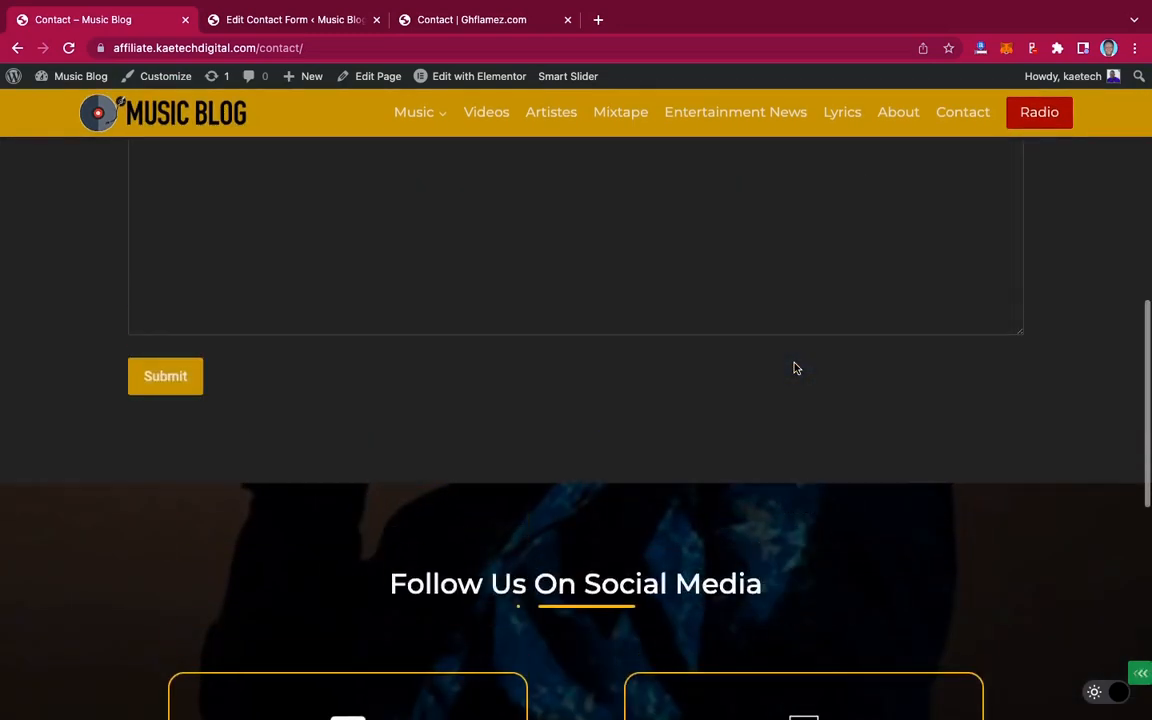